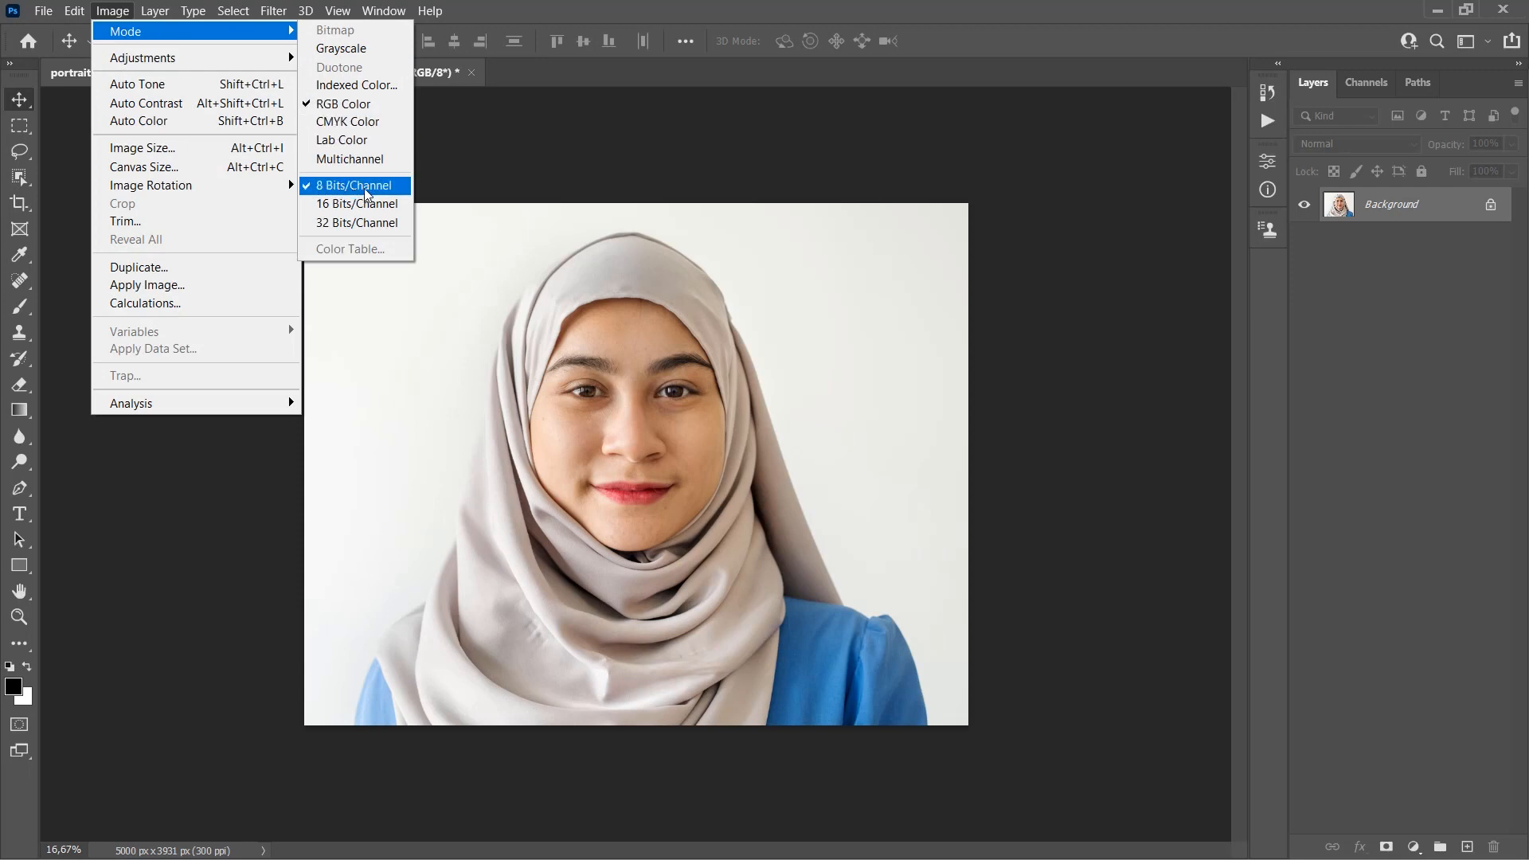
Resize the image proportionally to a width of 3000 pixels
click(157, 149)
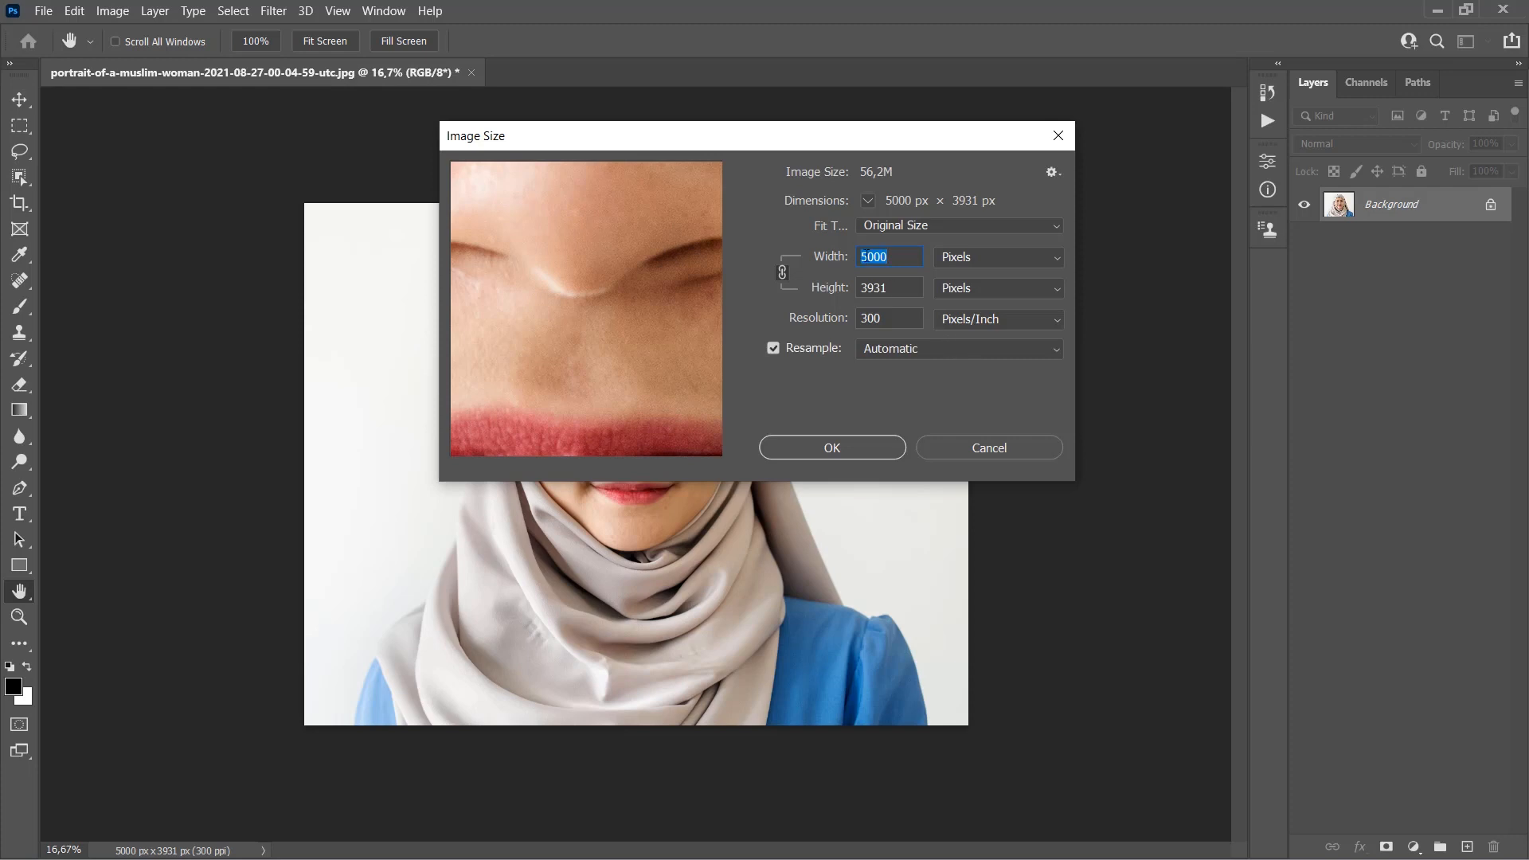
text(3000)
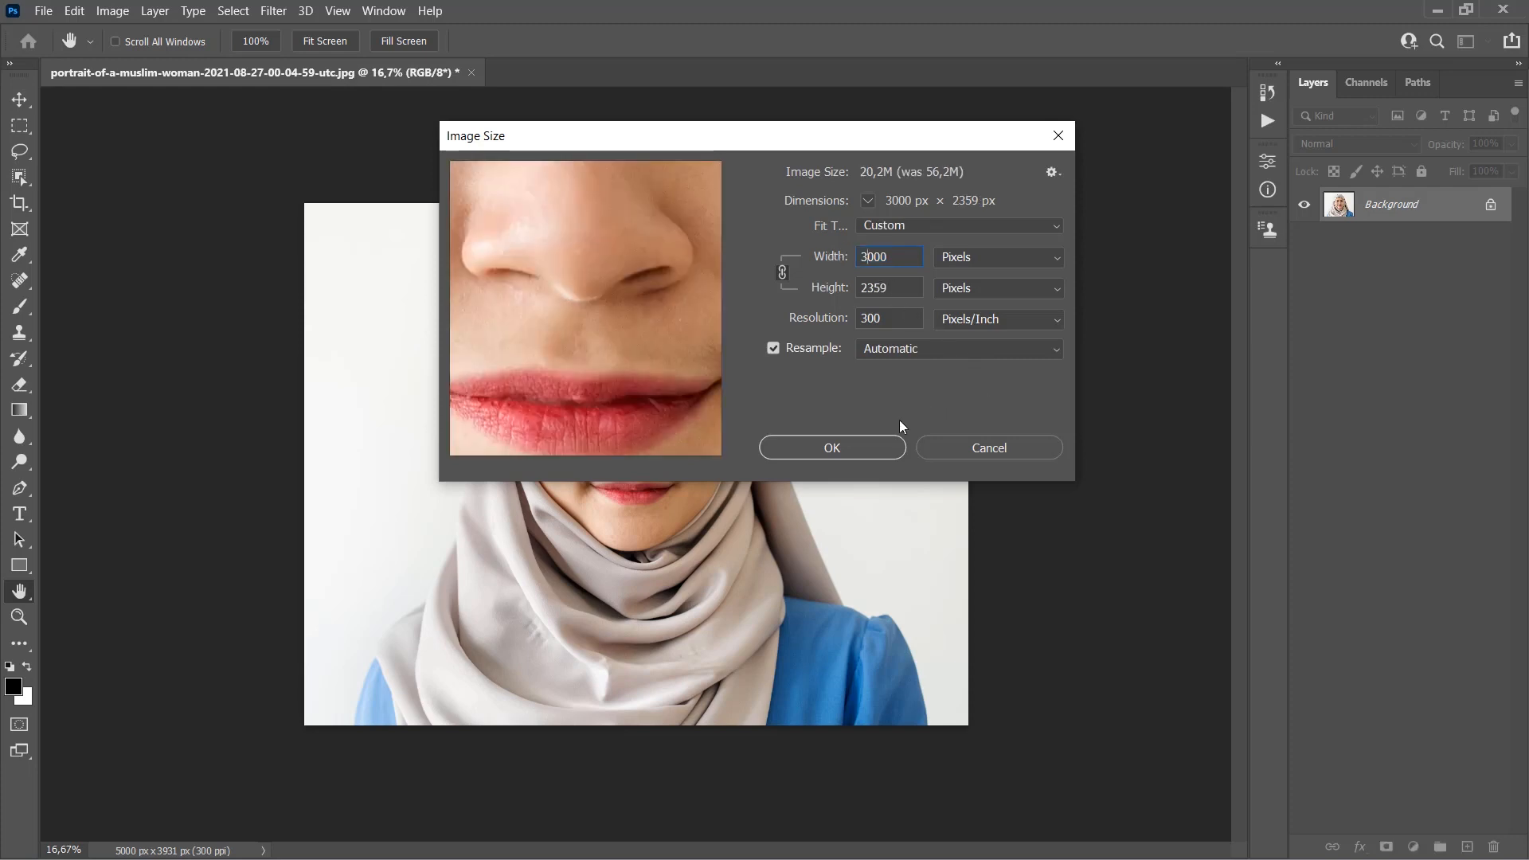
click(863, 447)
Select the woman in the portrait automatically with the Subject selection command
key(z)
right_click(742, 393)
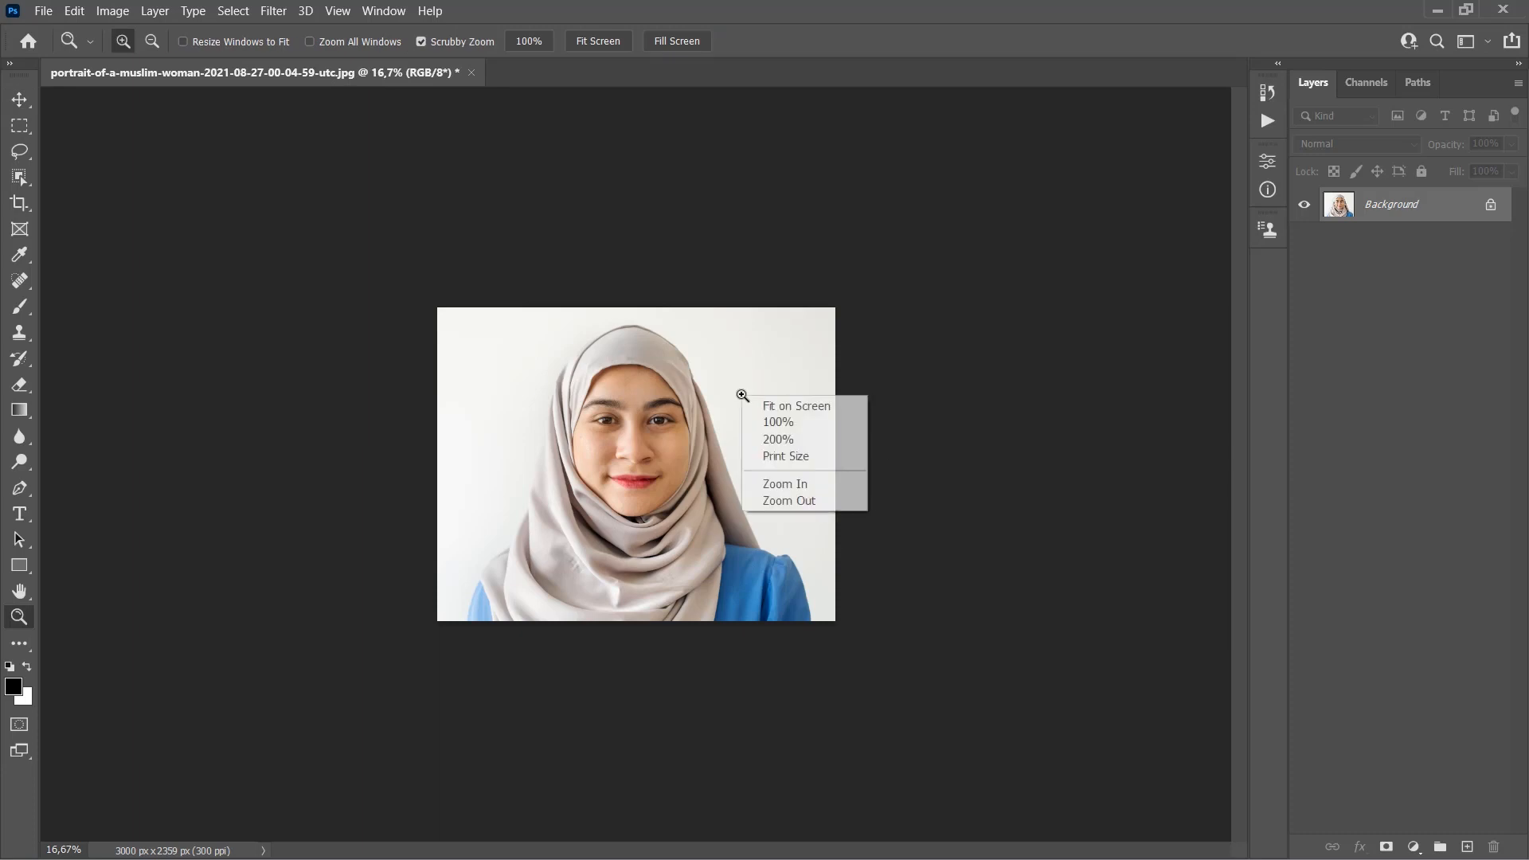
click(753, 406)
alt+click(751, 401)
key(v)
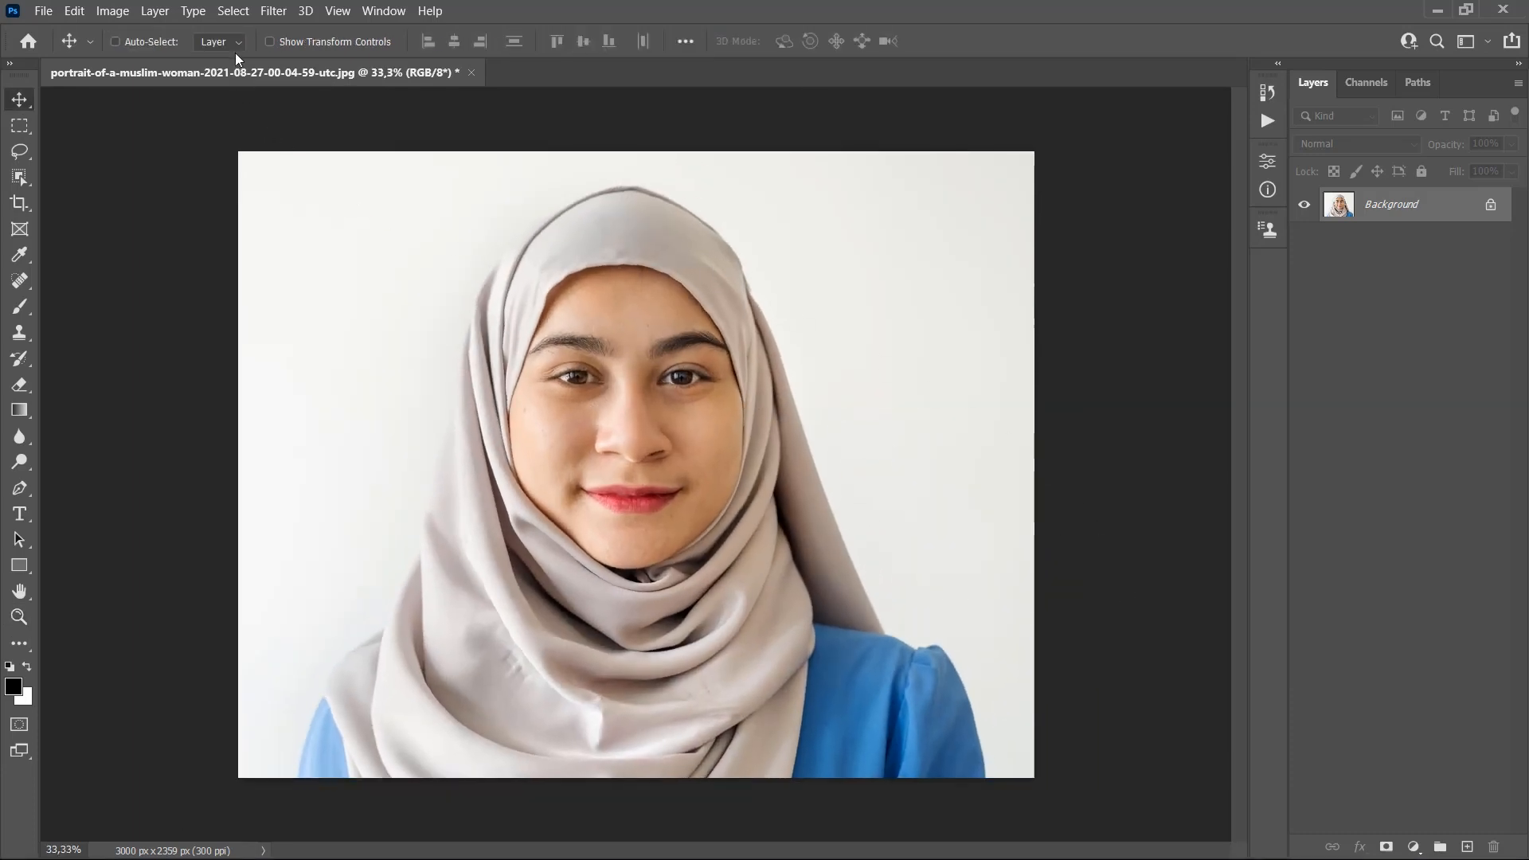
click(234, 10)
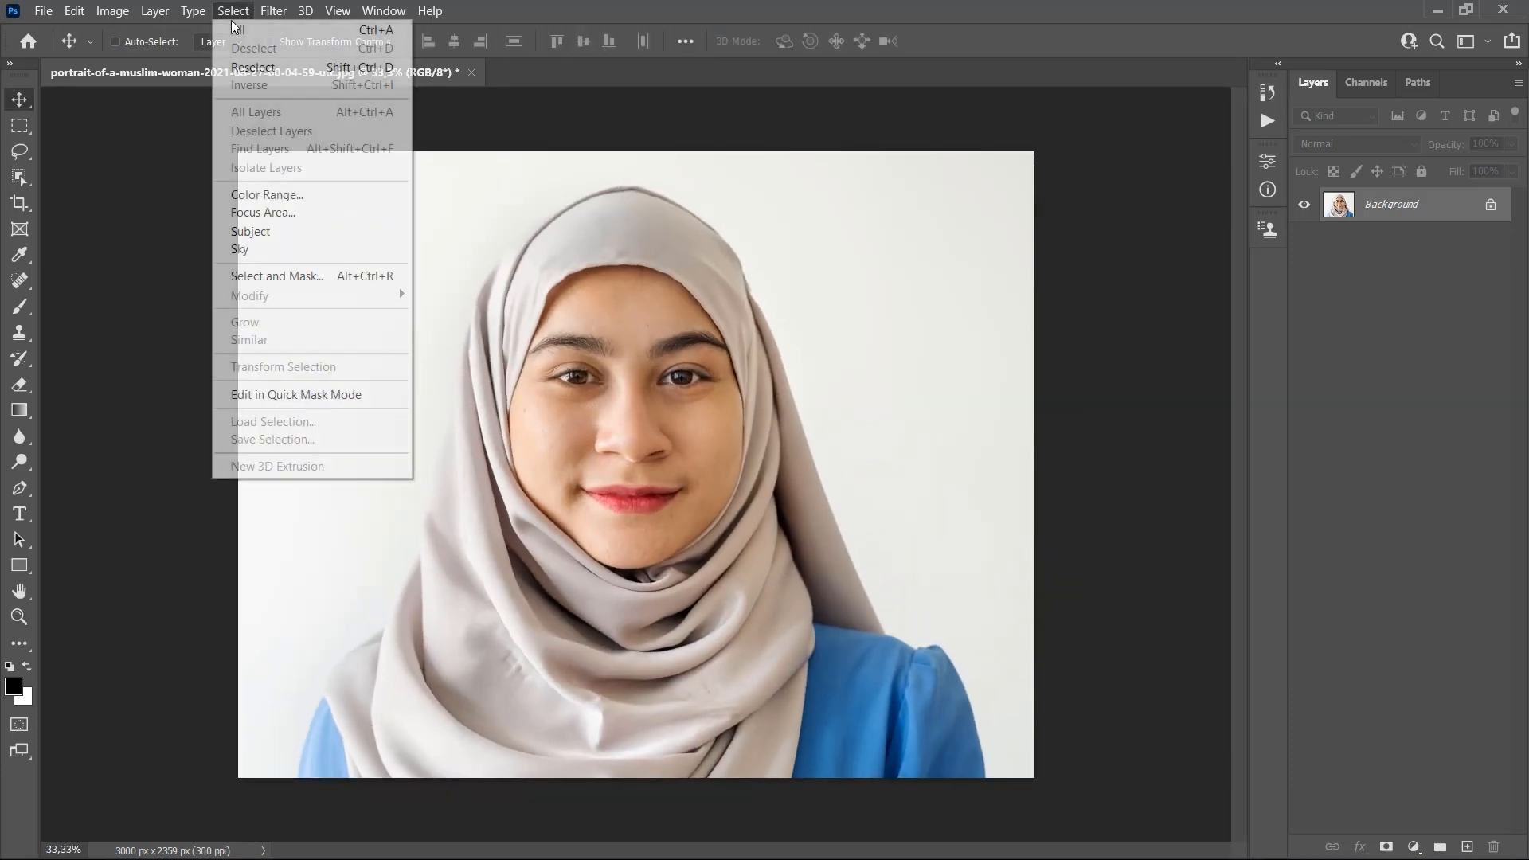
click(254, 233)
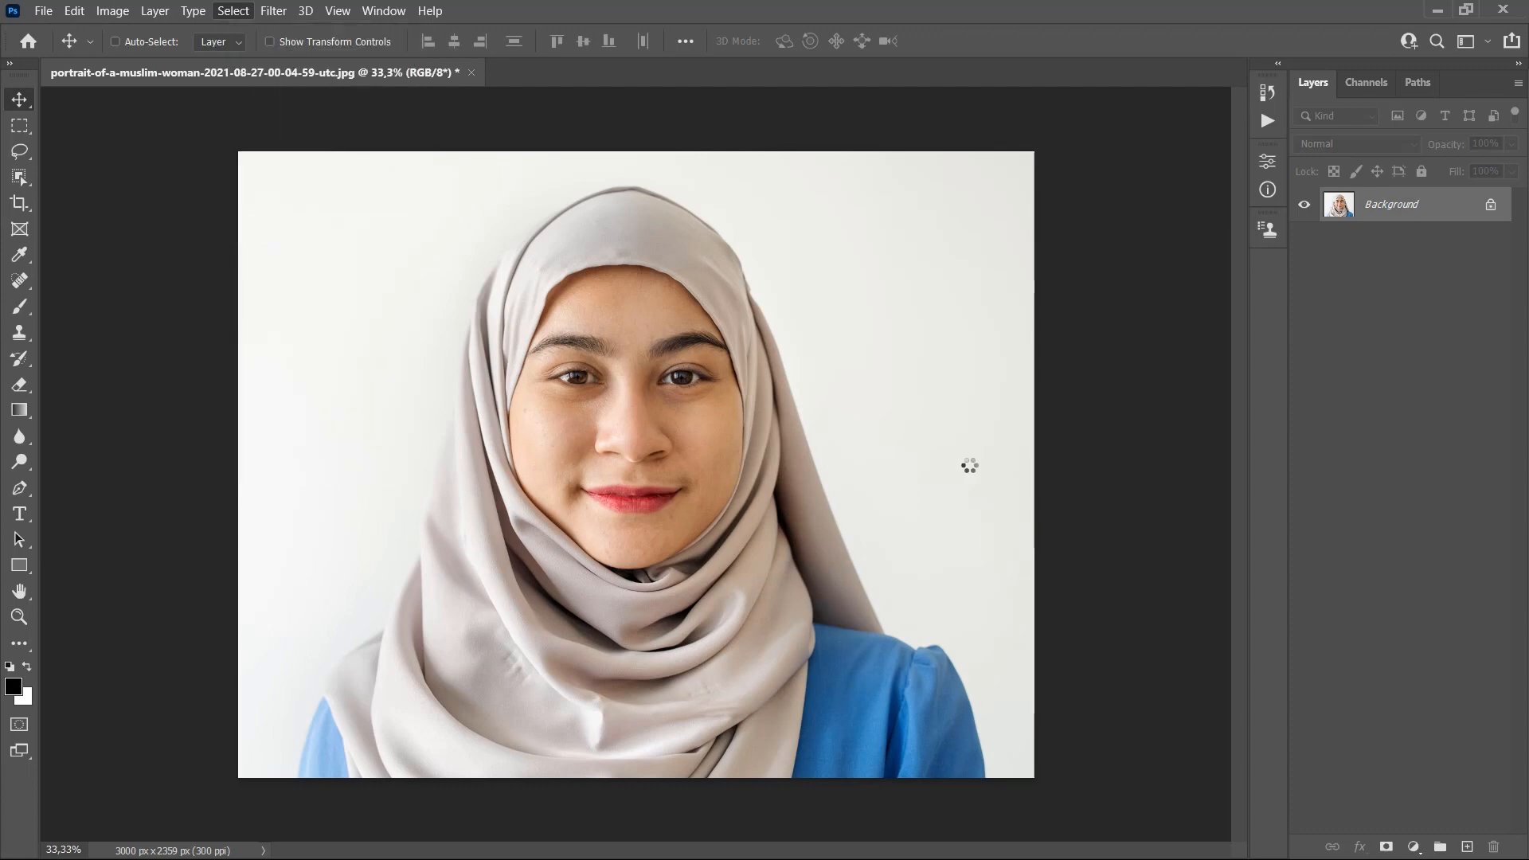
Refine the selection outline along the top of the headscarf with the Quick Selection Tool
click(20, 177)
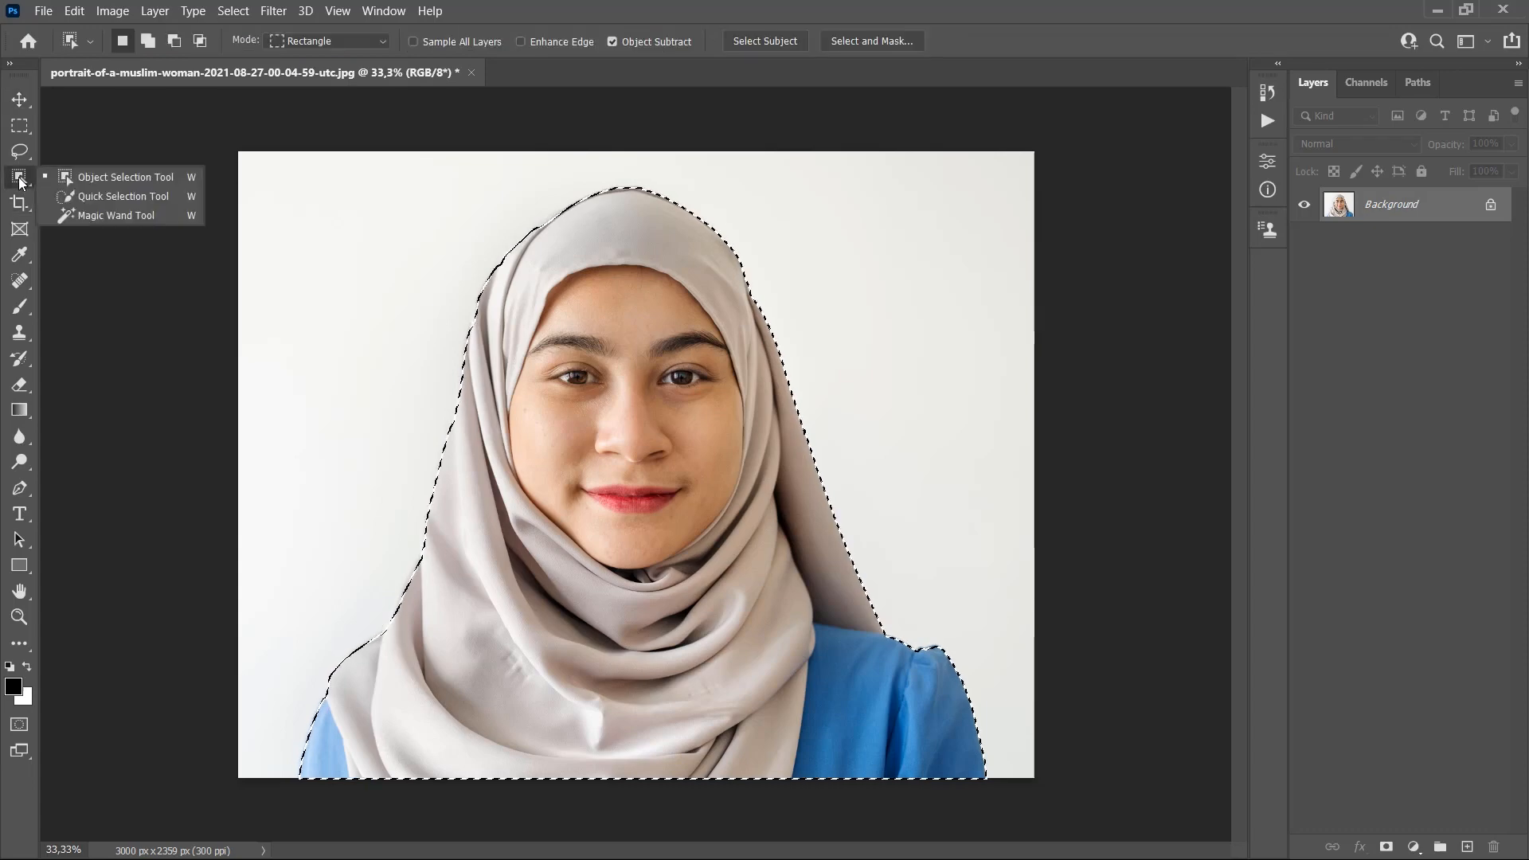
click(93, 200)
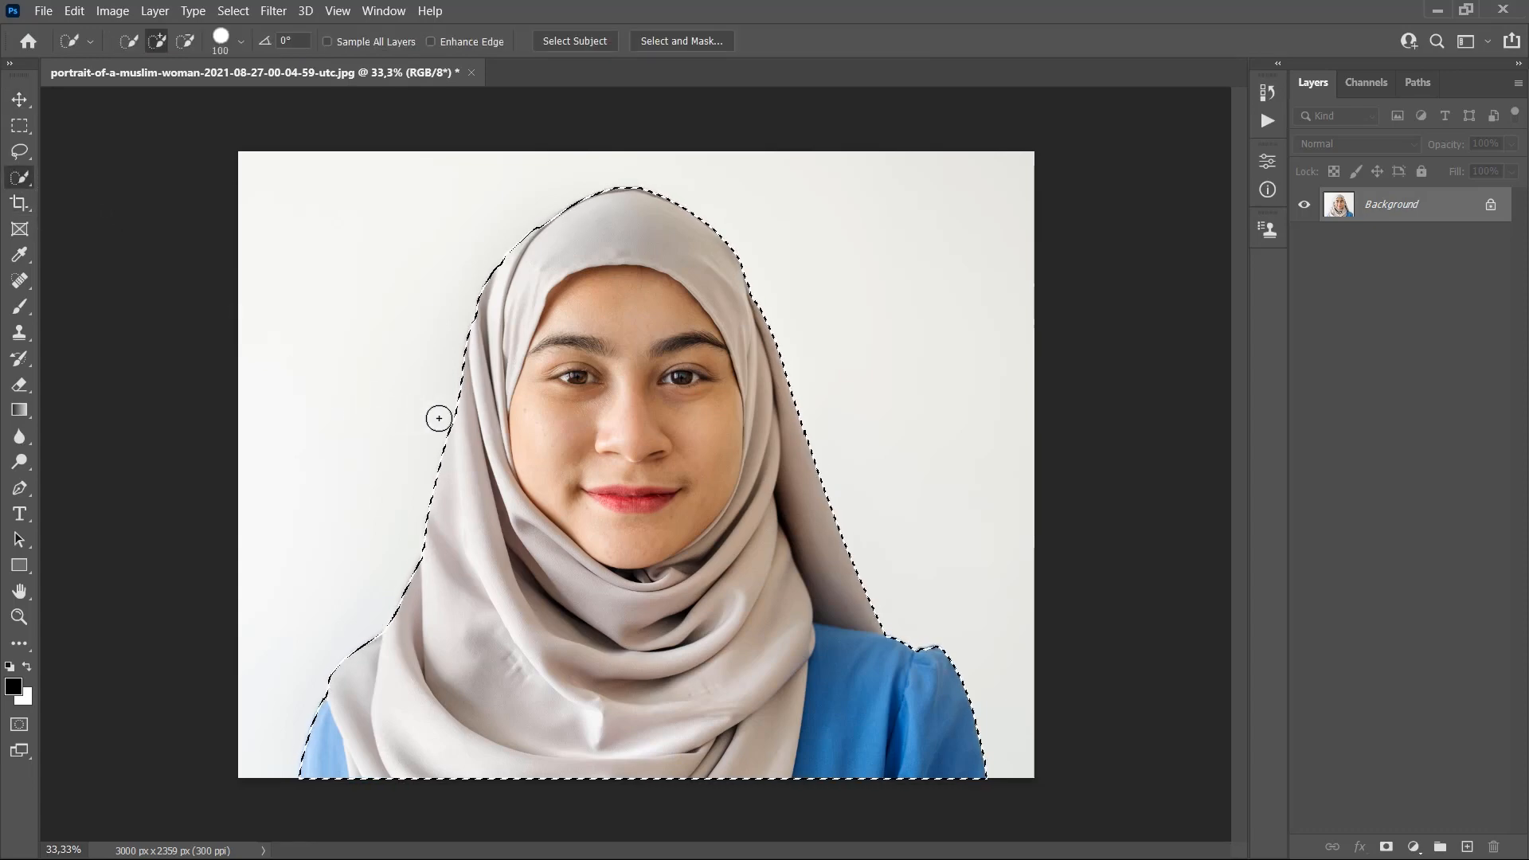
key(alt)
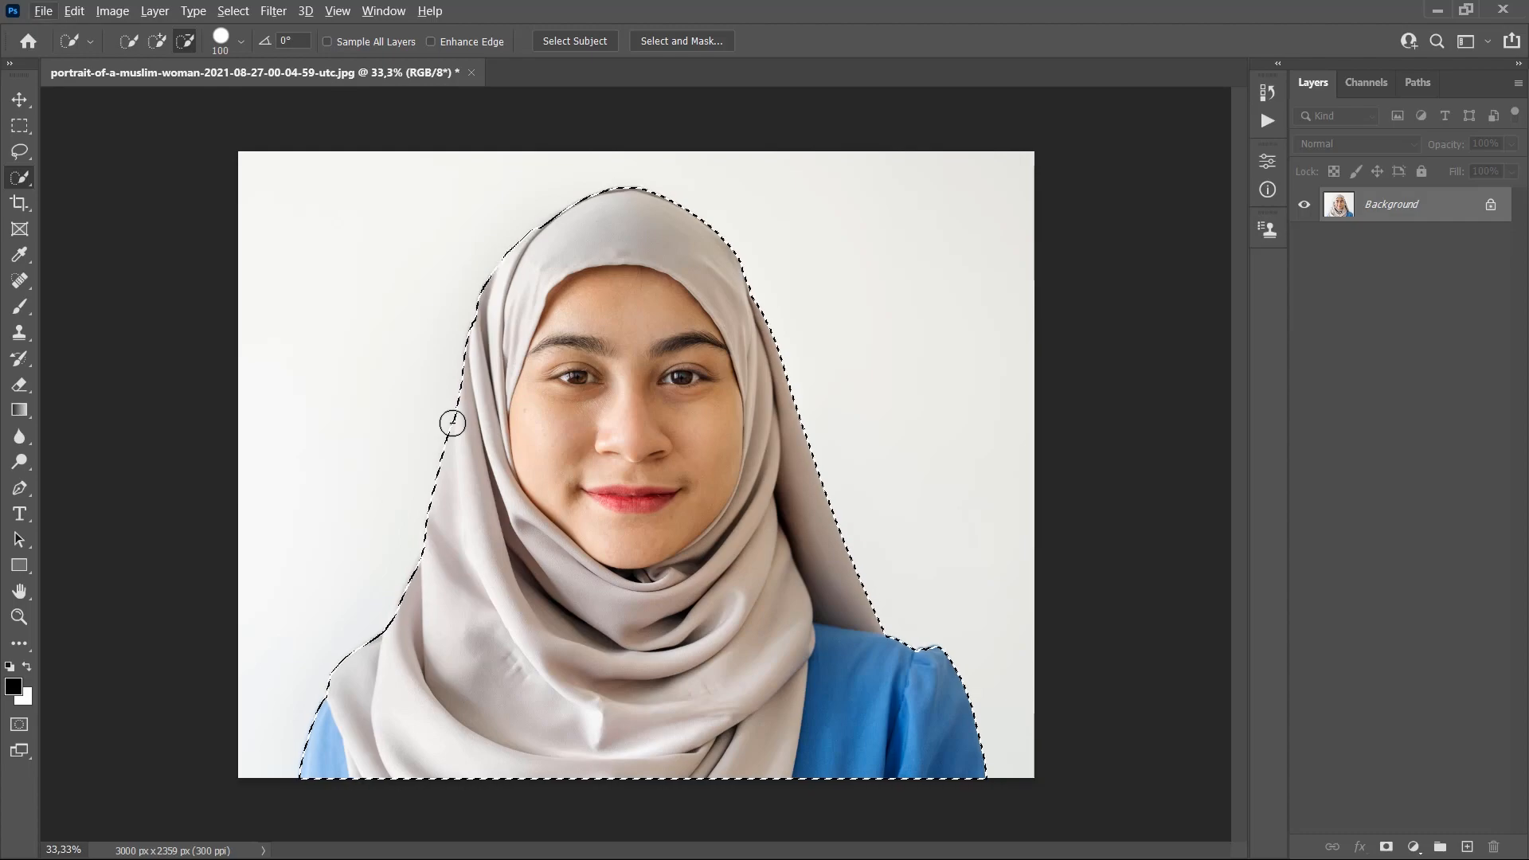
scroll(850, 590, up, 2)
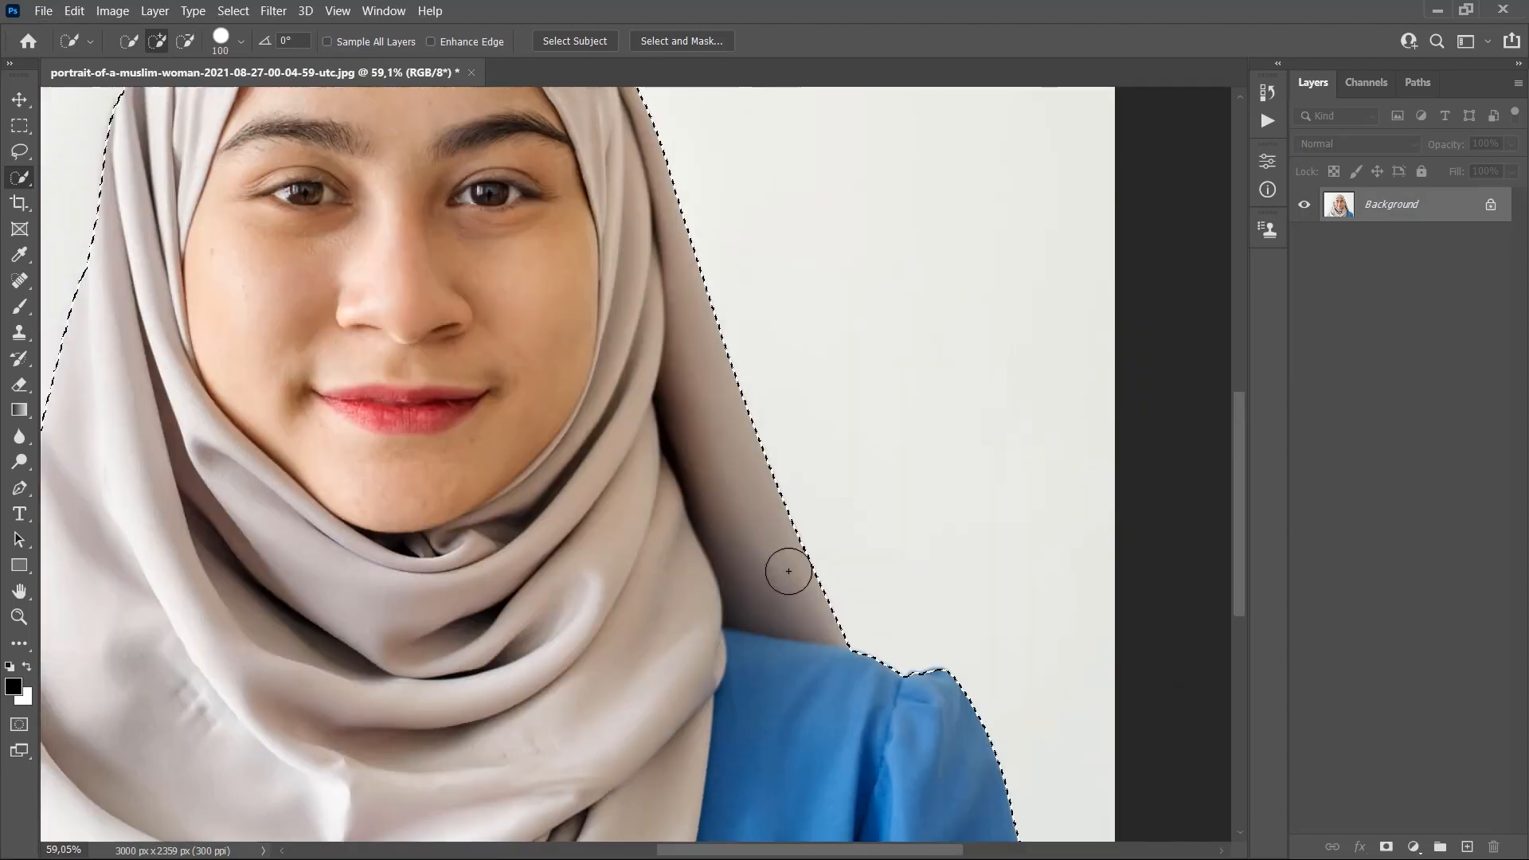
scroll(492, 467, up, 2)
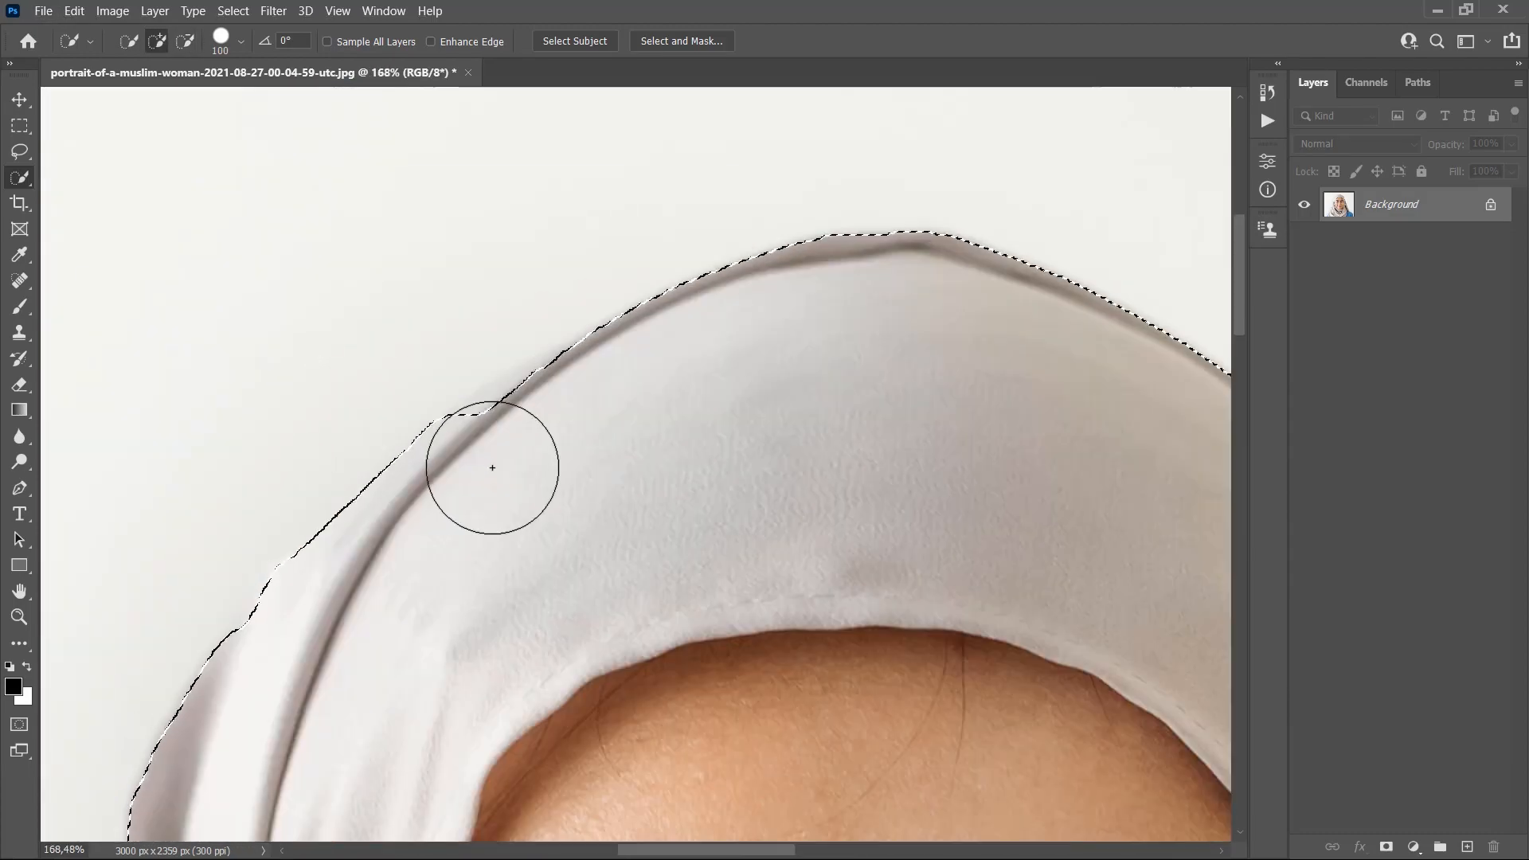
mouse_move(492, 468)
mouse_down()
mouse_move(610, 399)
mouse_move(899, 301)
mouse_move(791, 332)
mouse_move(908, 357)
mouse_move(598, 339)
mouse_move(705, 407)
mouse_move(522, 545)
mouse_move(772, 430)
mouse_move(805, 330)
mouse_move(729, 496)
mouse_move(829, 423)
mouse_up()
scroll(940, 295, down, 2)
scroll(599, 339, down, 3)
scroll(522, 543, up, 8)
scroll(648, 343, down, 7)
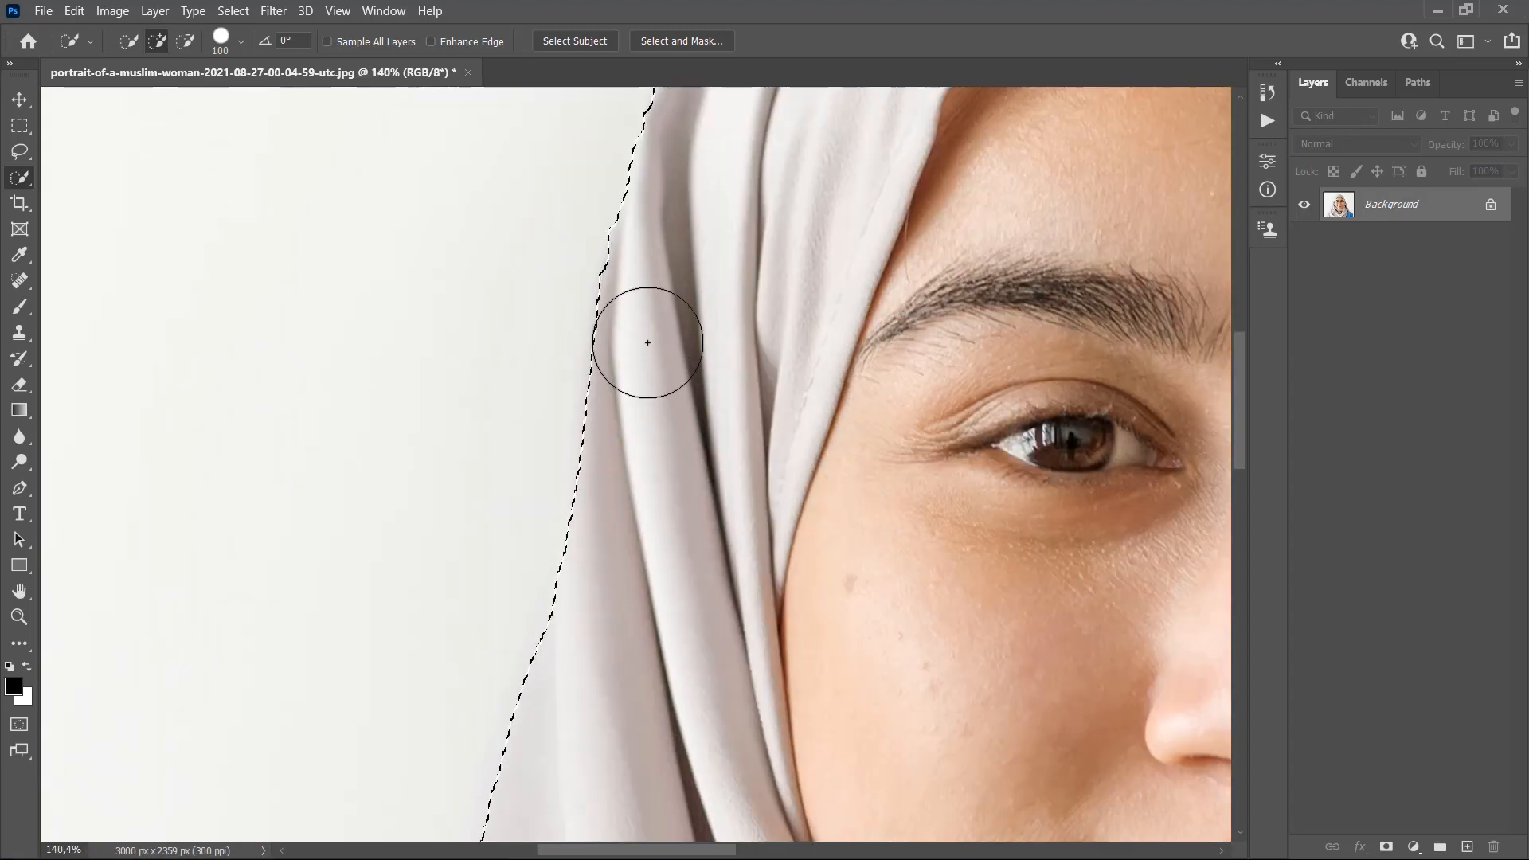
Refine the selection along the headscarf's left edge from eye level down to the shoulder, adding missed fabric and subtracting background
scroll(758, 318, up, 3)
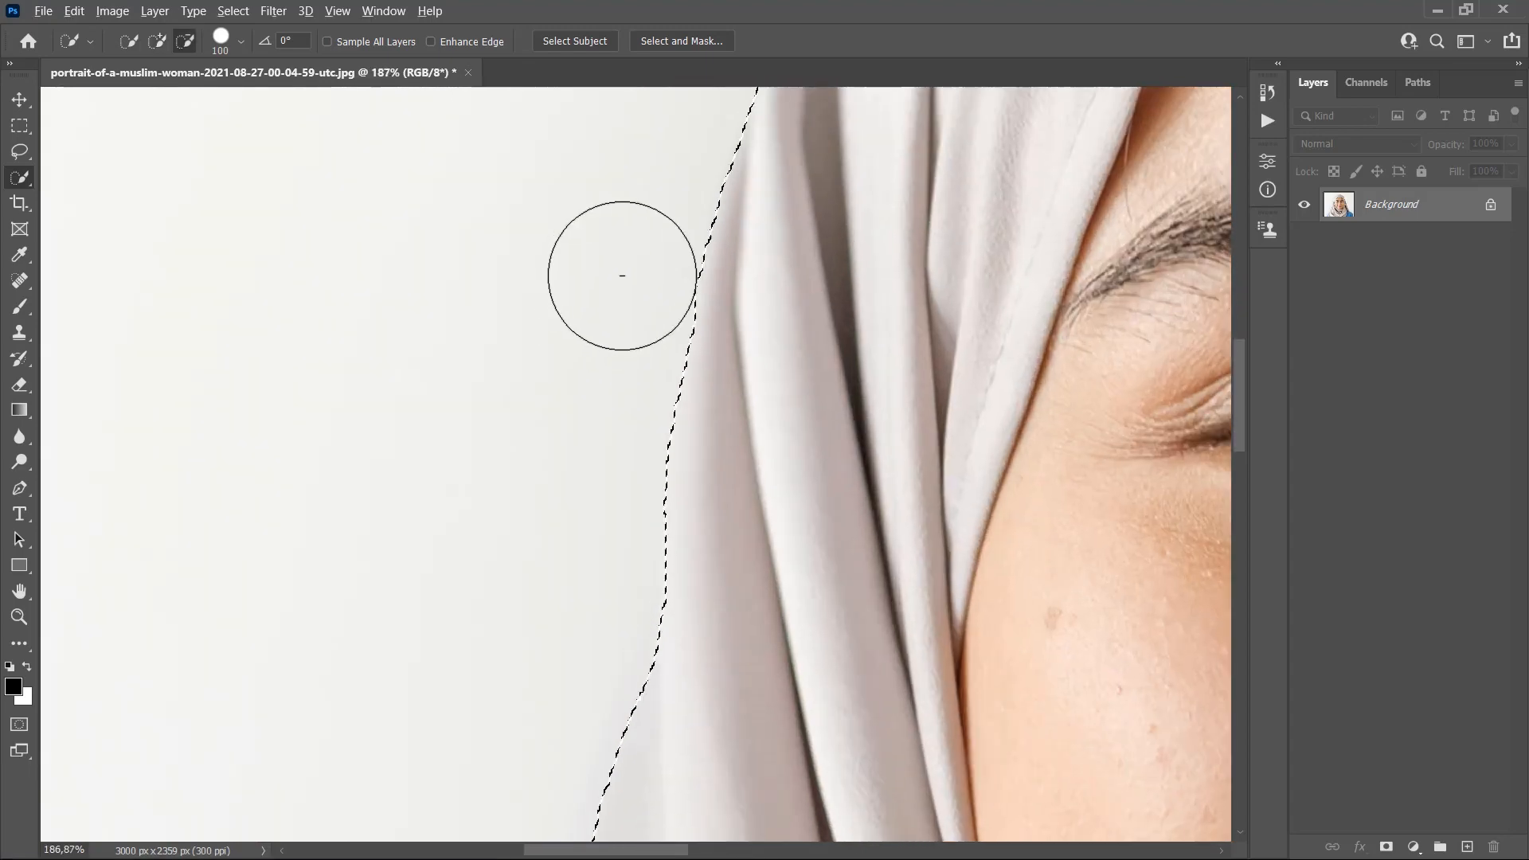
scroll(850, 277, down, 8)
mouse_move(617, 661)
mouse_down()
mouse_move(632, 498)
mouse_move(686, 339)
mouse_up()
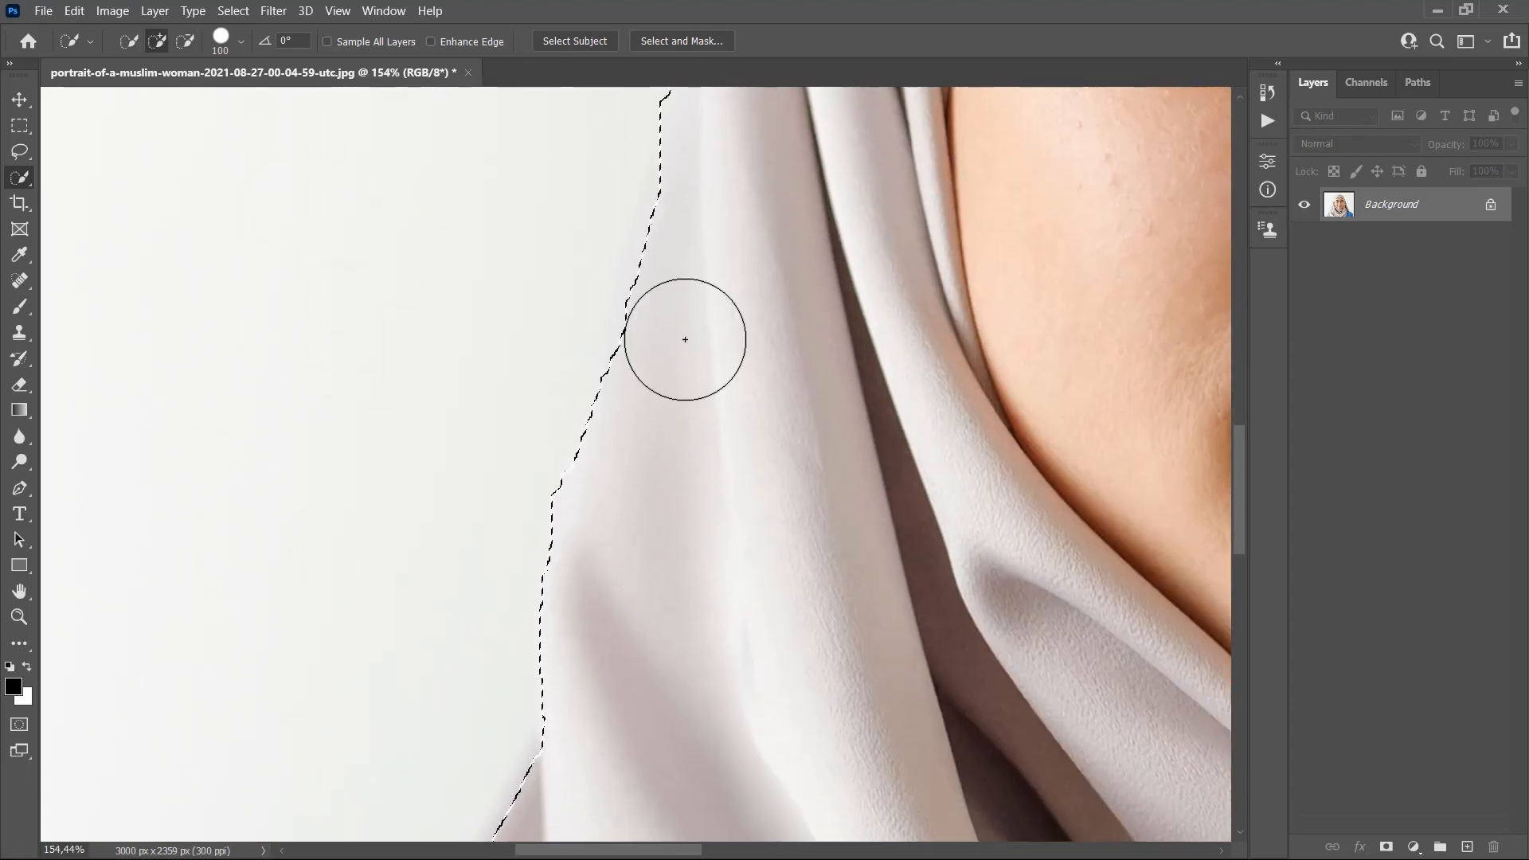
scroll(518, 431, up, 2)
alt+click(519, 432)
scroll(349, 625, down, 7)
scroll(683, 504, up, 3)
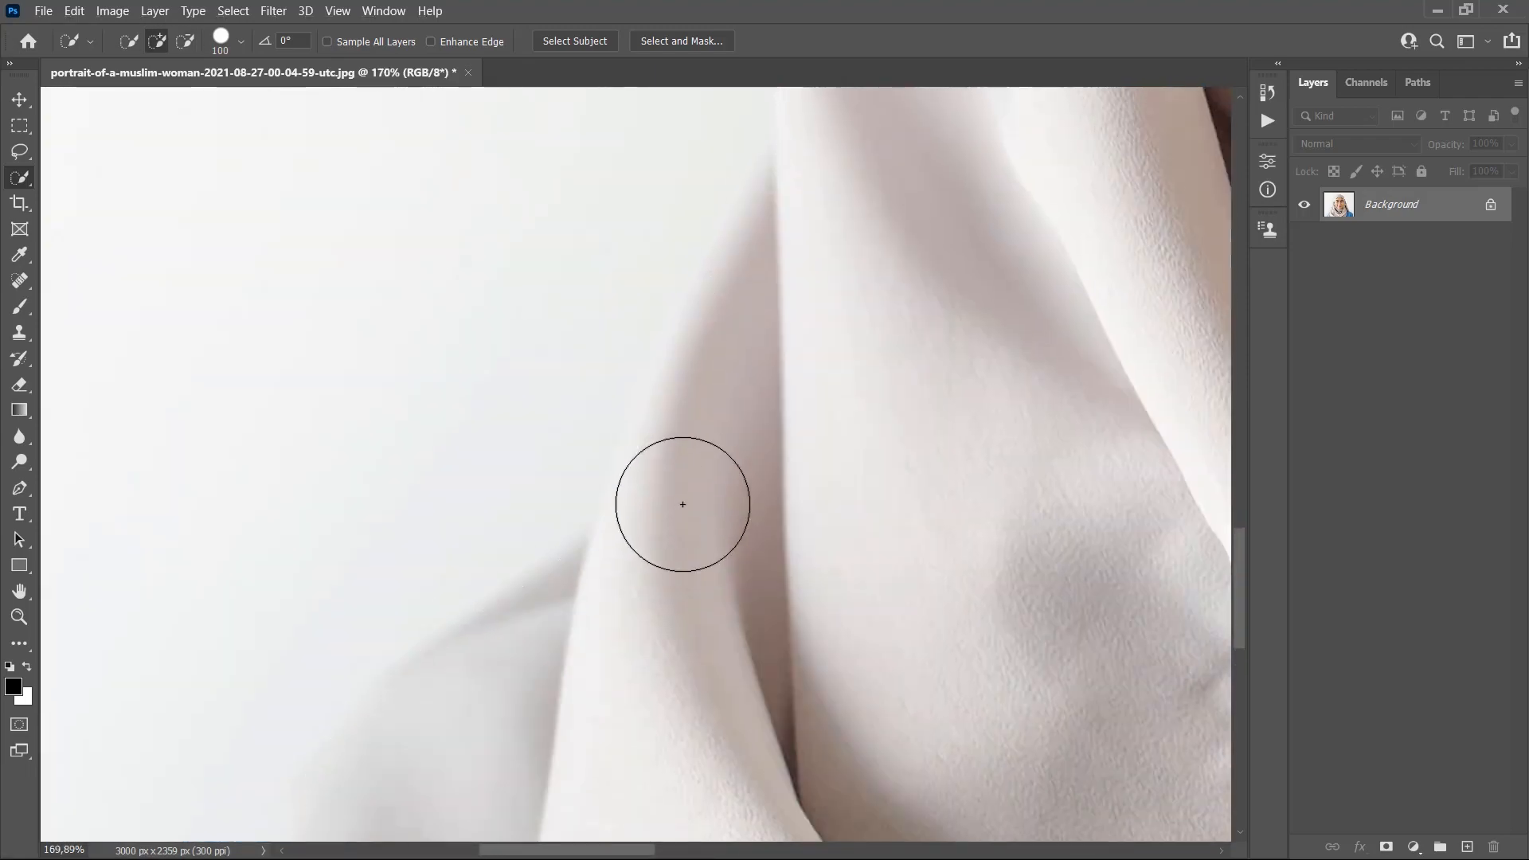
scroll(676, 431, down, 6)
scroll(310, 623, up, 3)
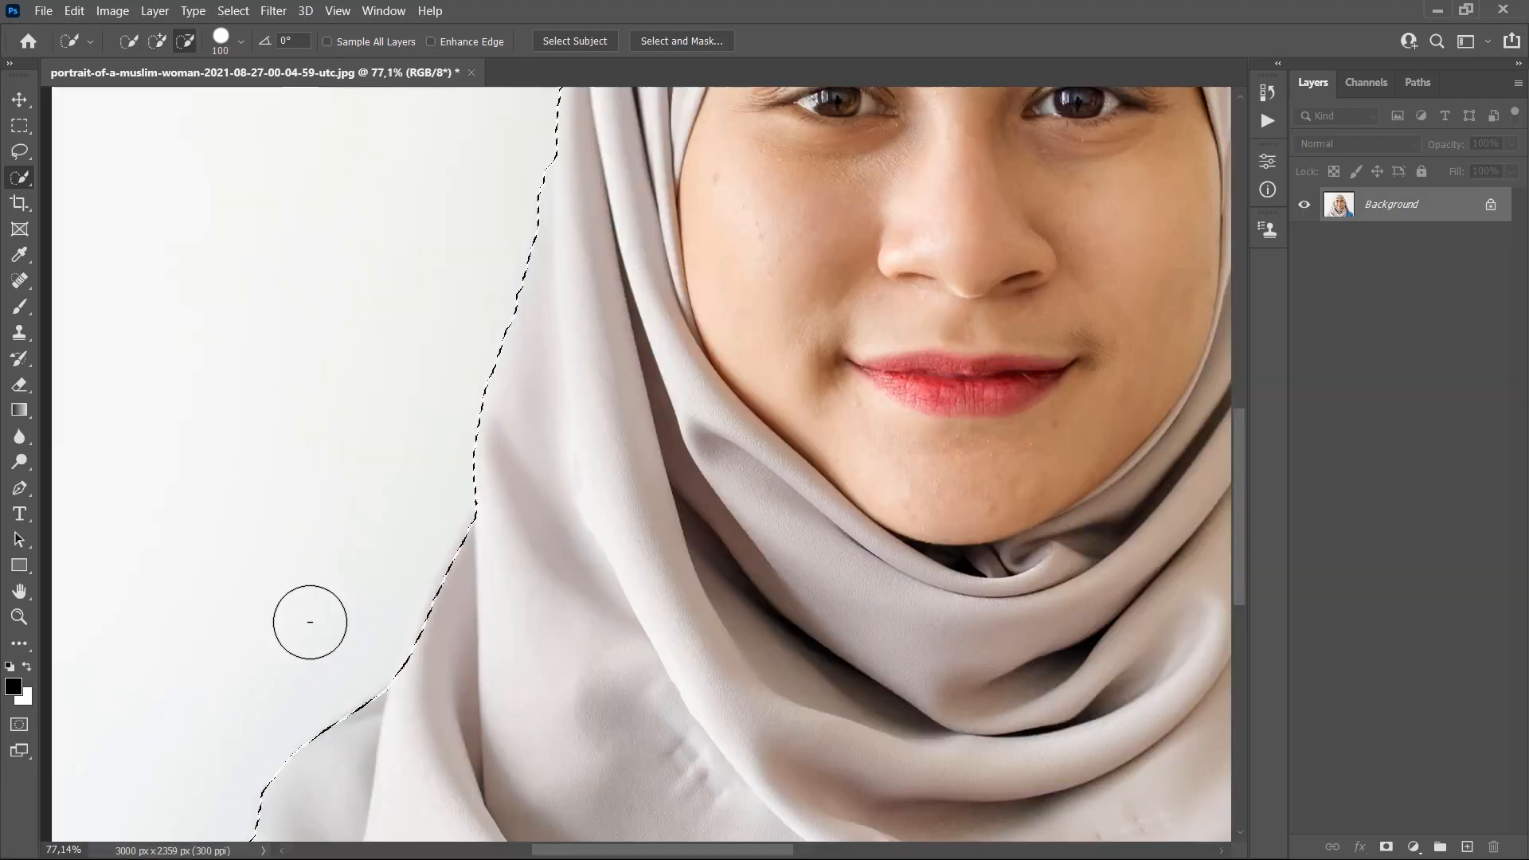
scroll(310, 622, up, 4)
Correct the selection outline with the Lasso Tool along the headscarf fold just above the left shoulder
click(20, 151)
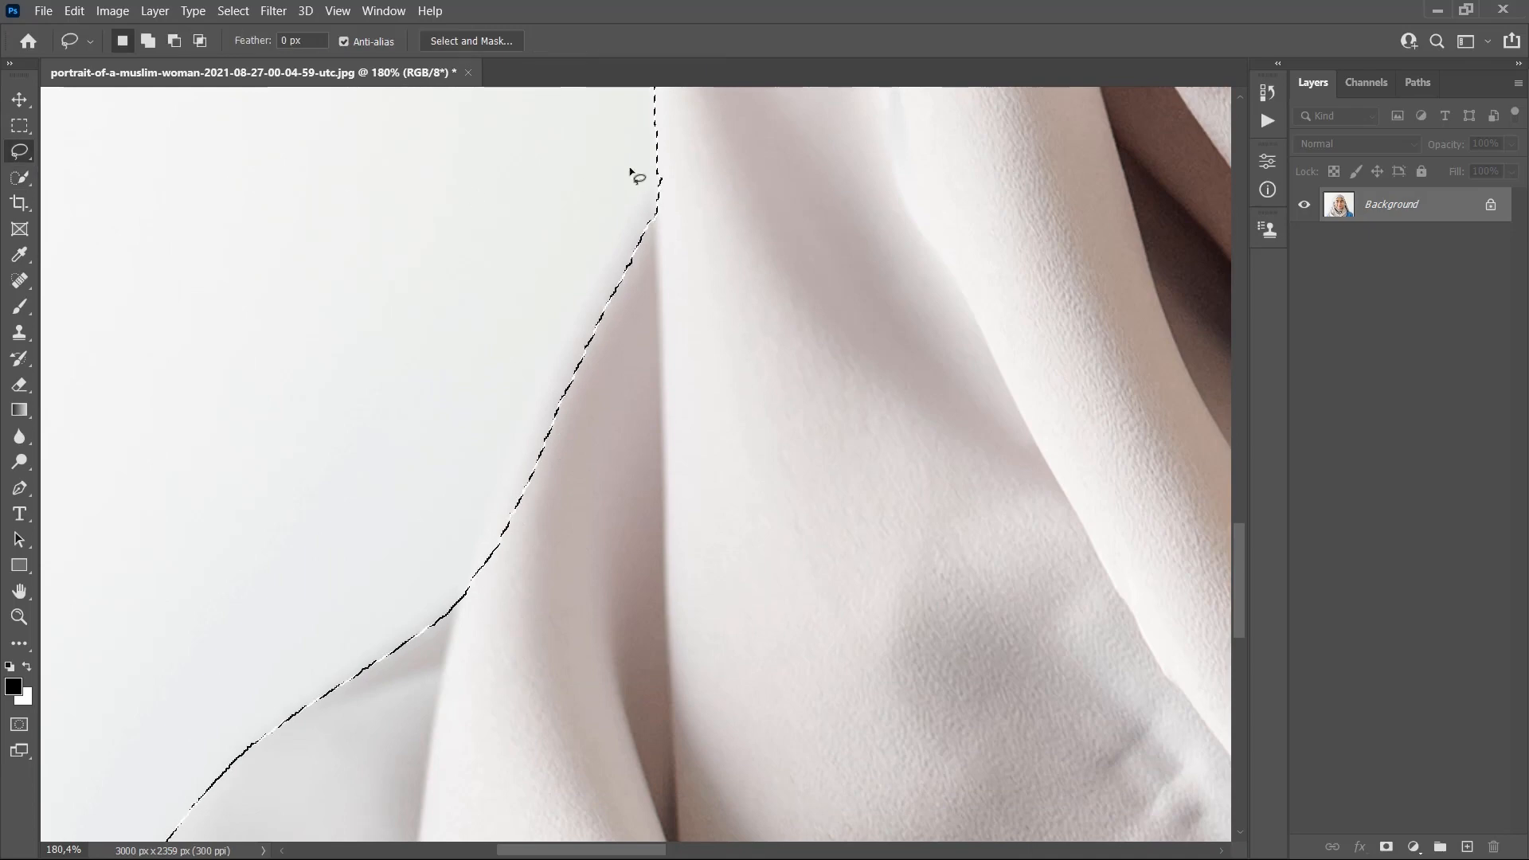
mouse_move(678, 114)
mouse_down()
mouse_move(508, 447)
mouse_move(776, 370)
mouse_move(477, 564)
mouse_up()
scroll(642, 444, down, 5)
scroll(536, 414, up, 6)
scroll(435, 541, down, 6)
scroll(836, 222, up, 4)
Clean up the remaining uneven selection edge along the left side of the headscarf with the Quick Selection Tool
key(w)
scroll(837, 222, down, 4)
scroll(648, 215, up, 4)
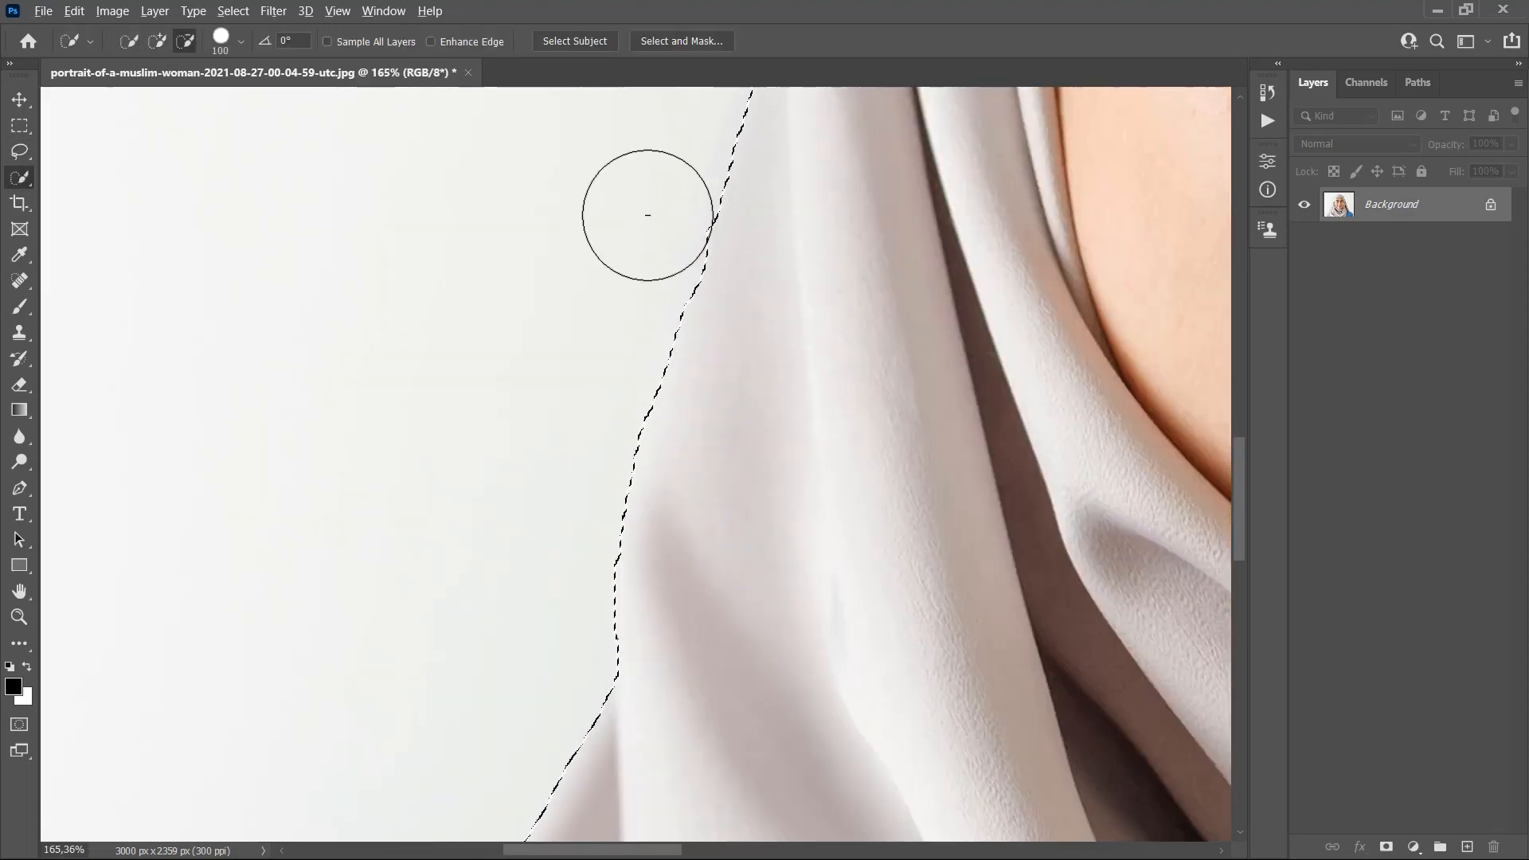
scroll(777, 498, down, 5)
scroll(738, 314, up, 2)
scroll(758, 481, down, 4)
scroll(876, 430, up, 4)
scroll(750, 232, up, 3)
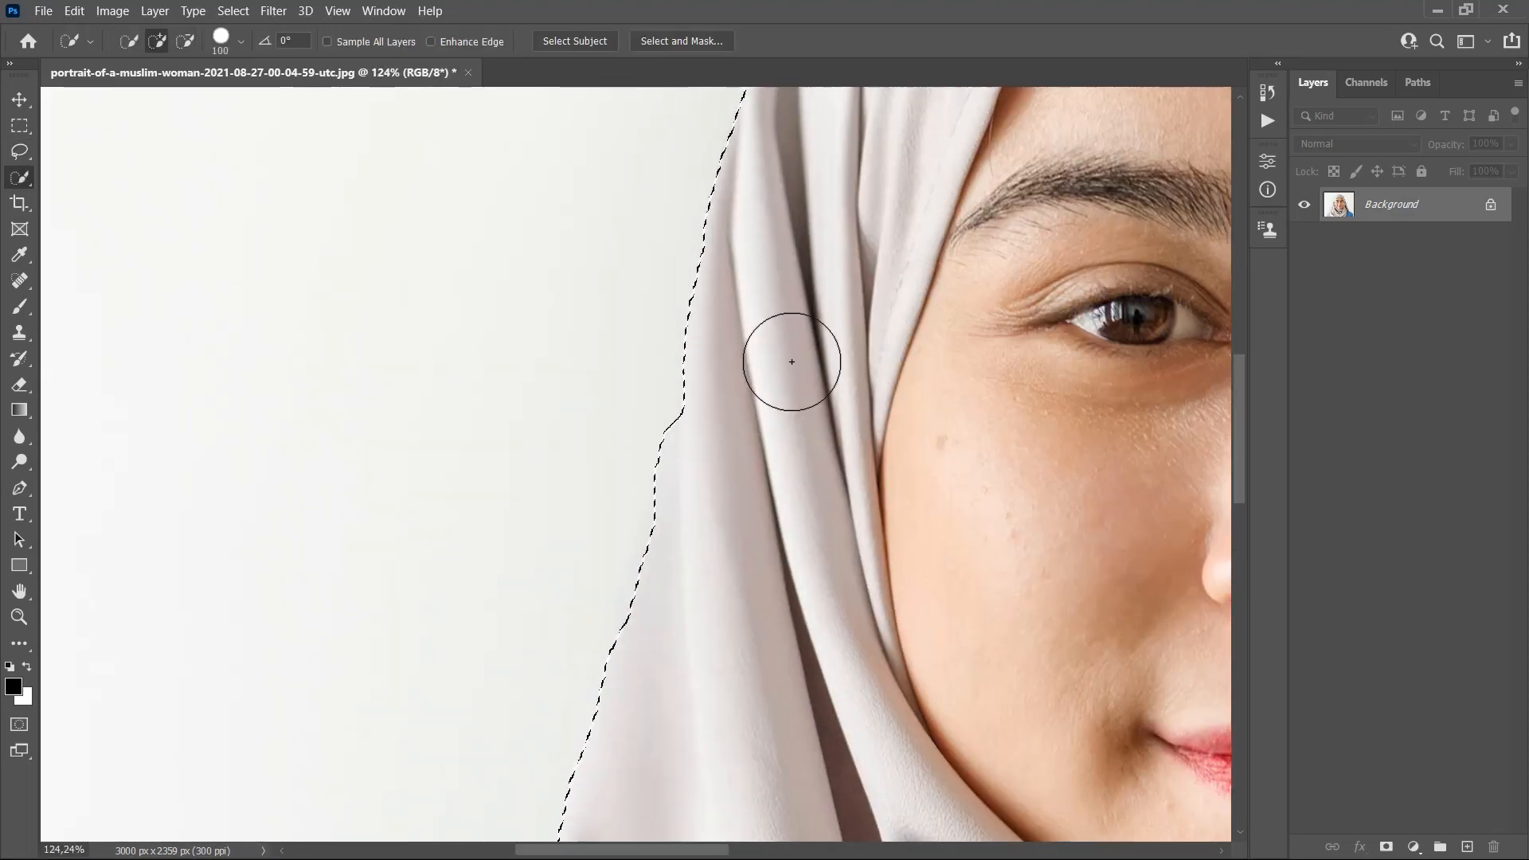
scroll(792, 361, down, 6)
key(v)
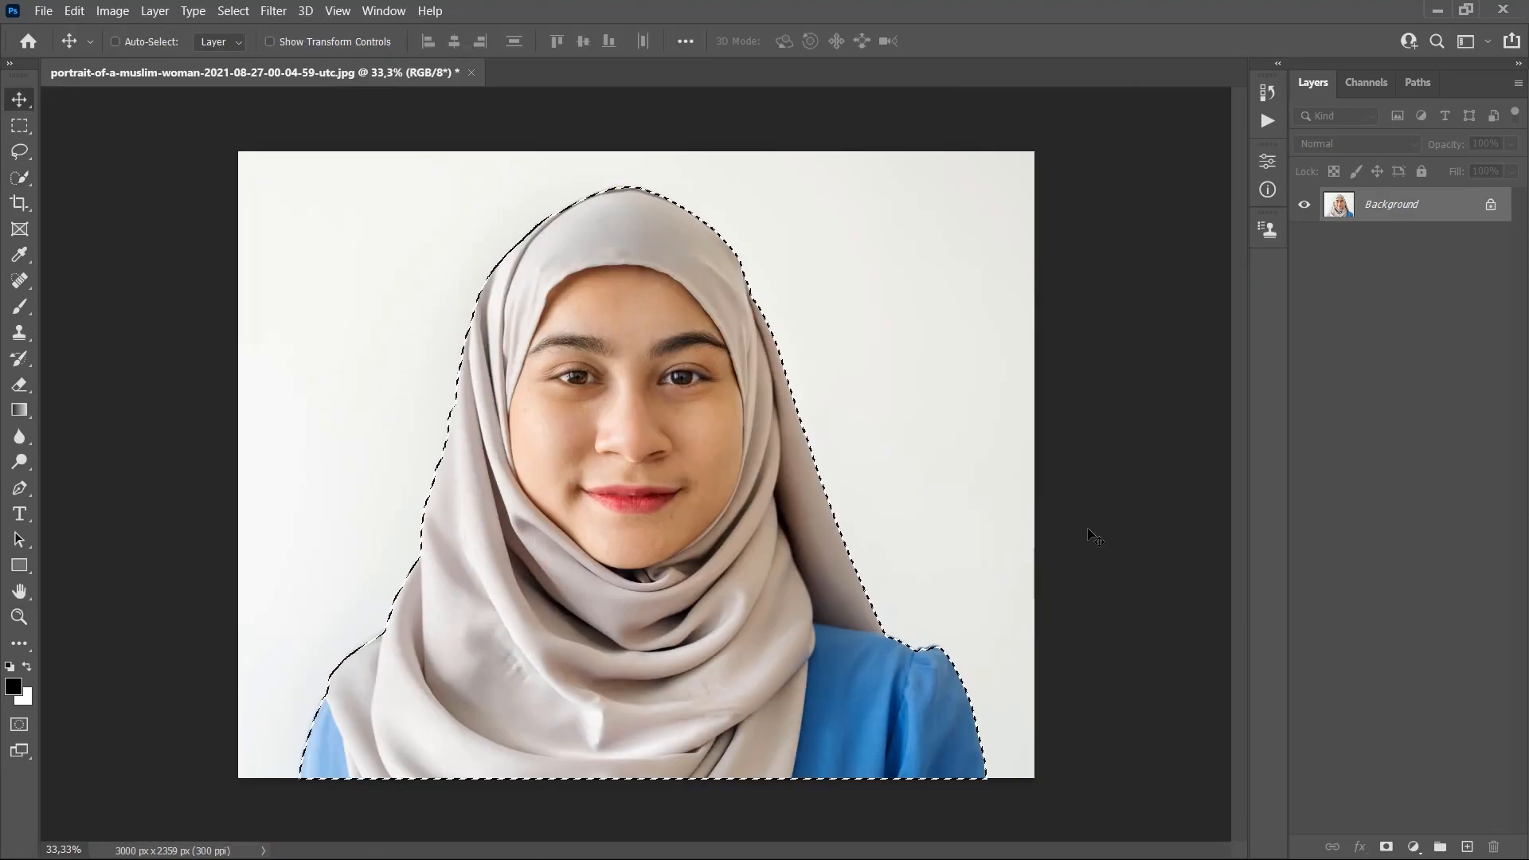
Smooth the selection with a sample radius of 5 pixels
click(241, 14)
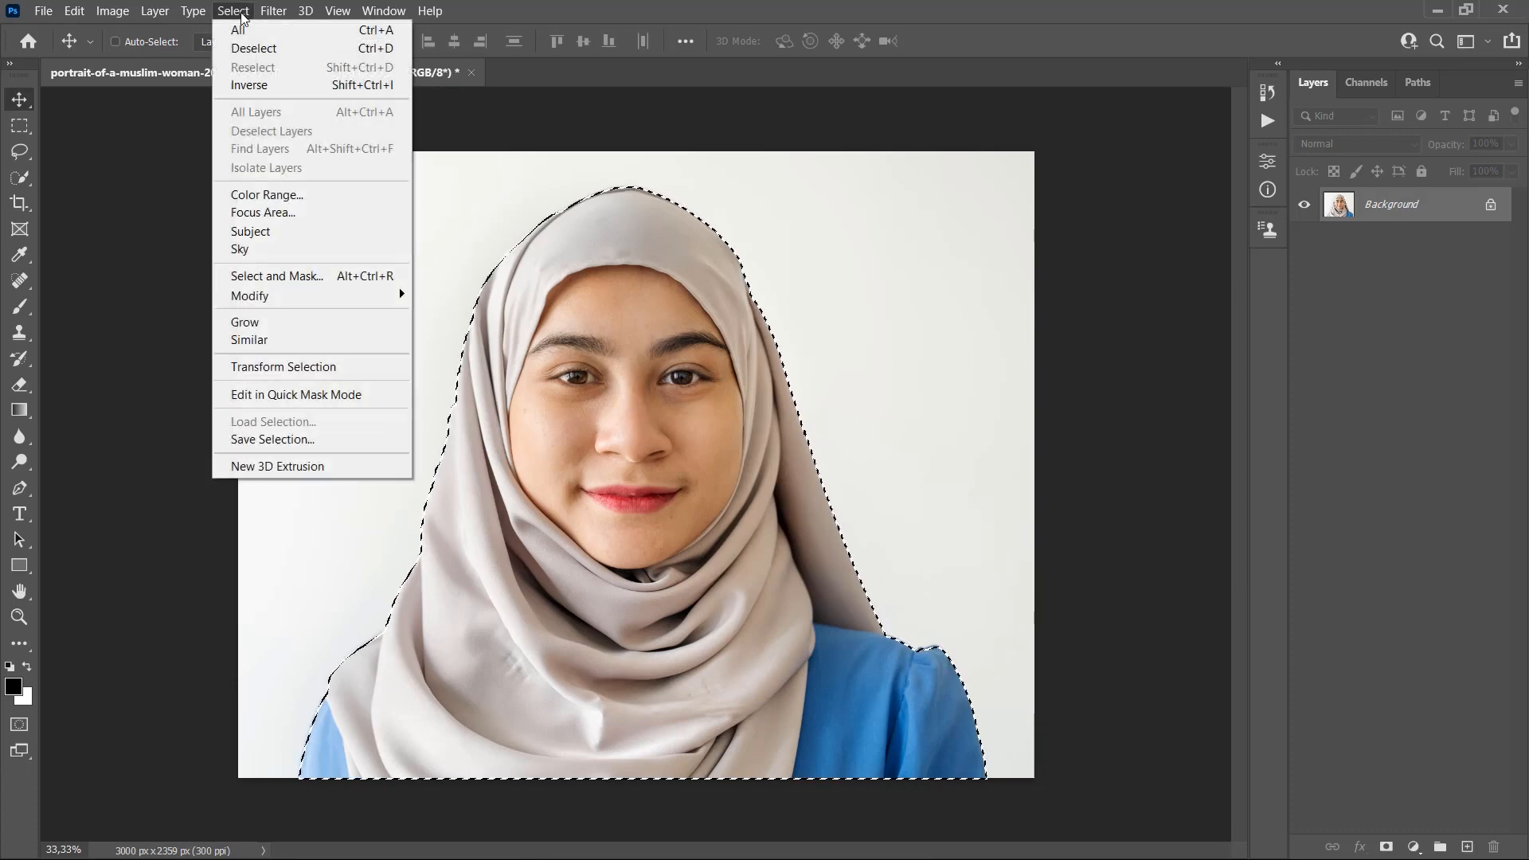
mouse_move(247, 297)
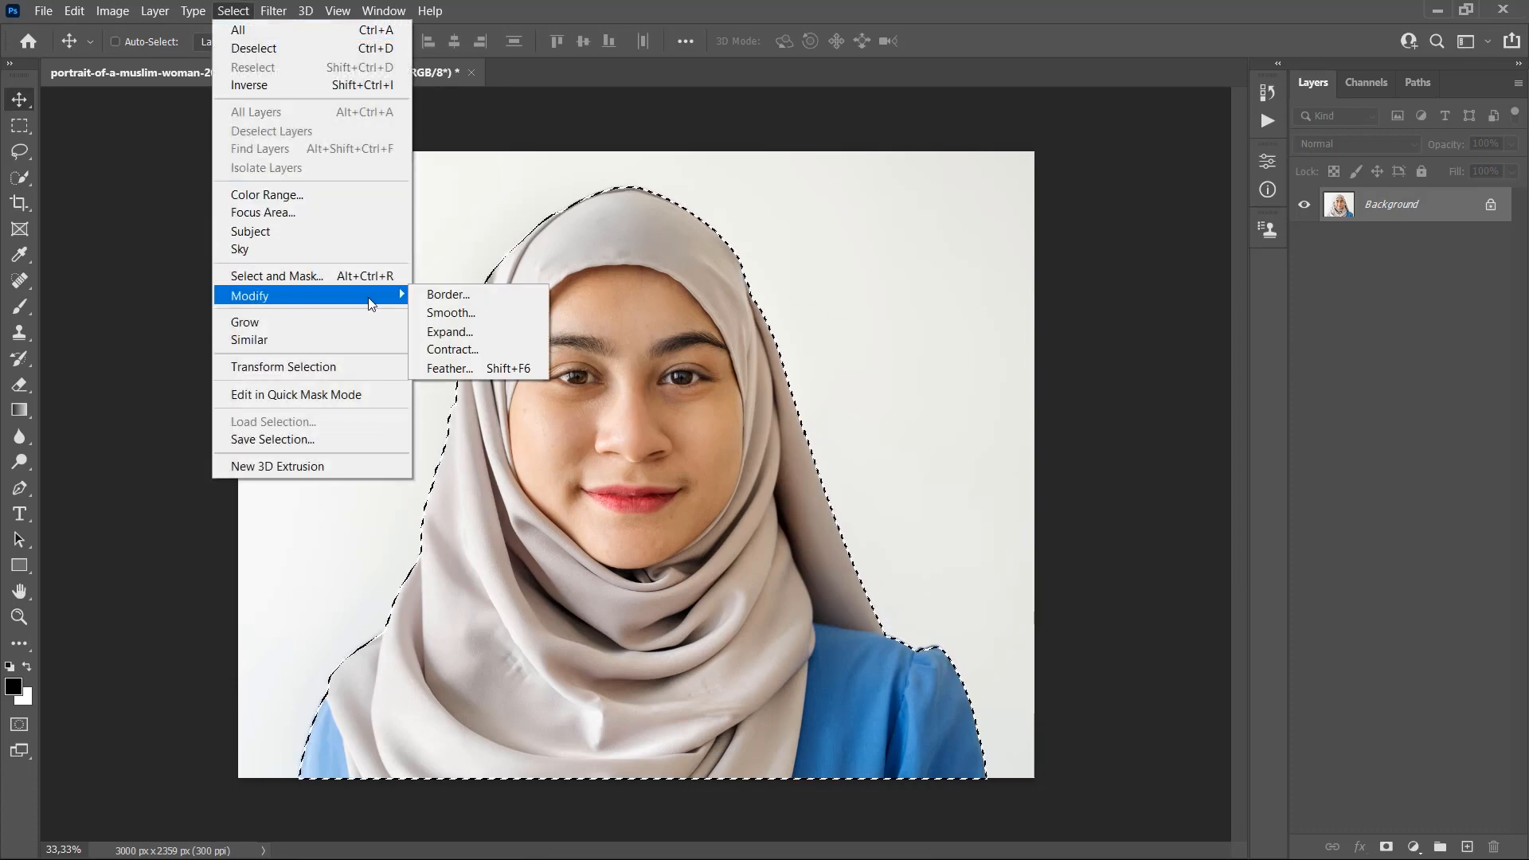
click(451, 313)
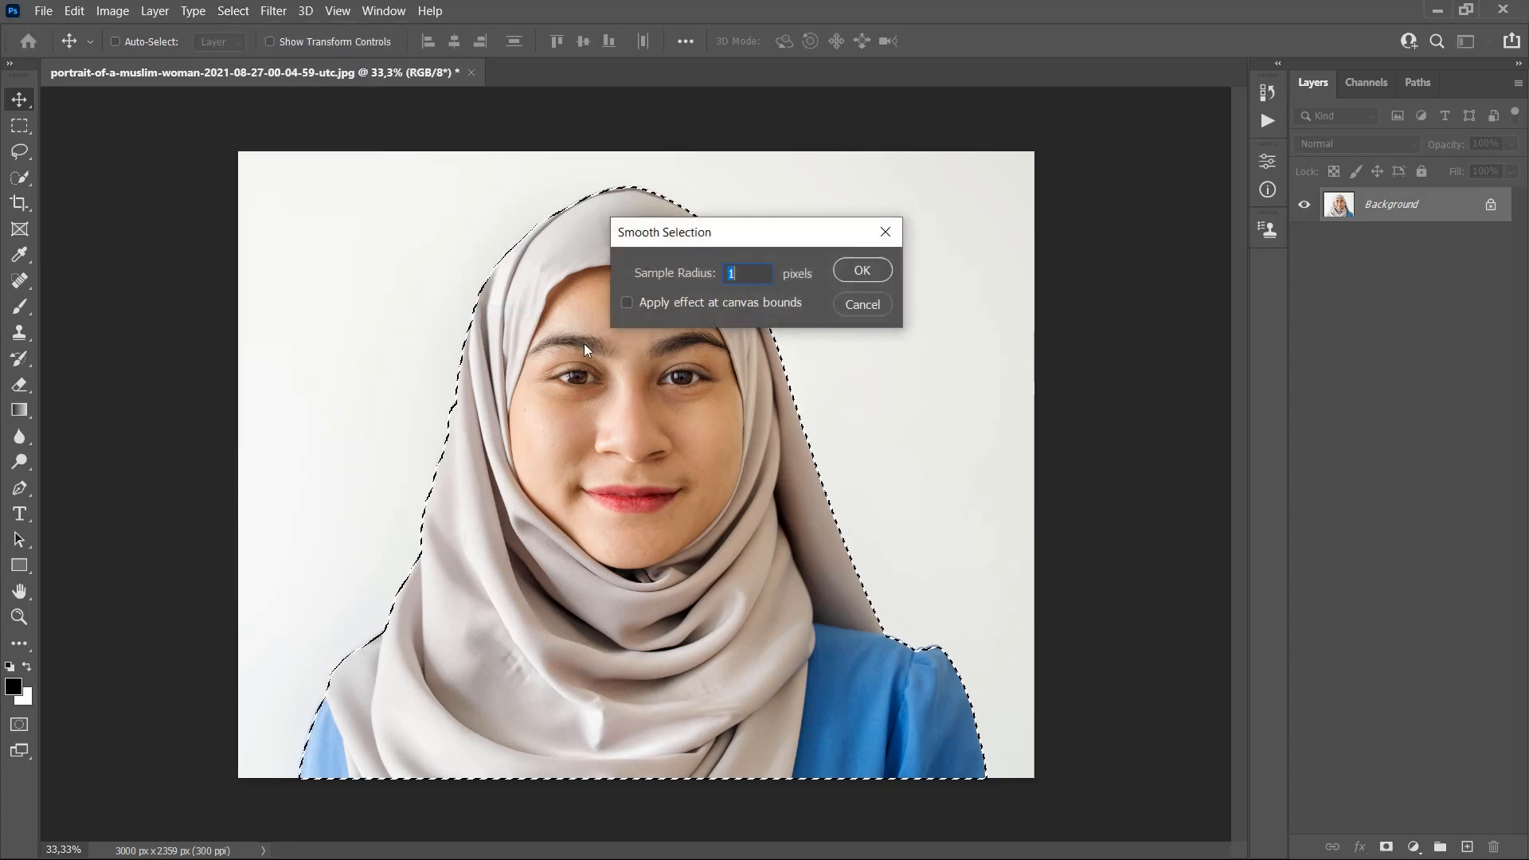
text(5)
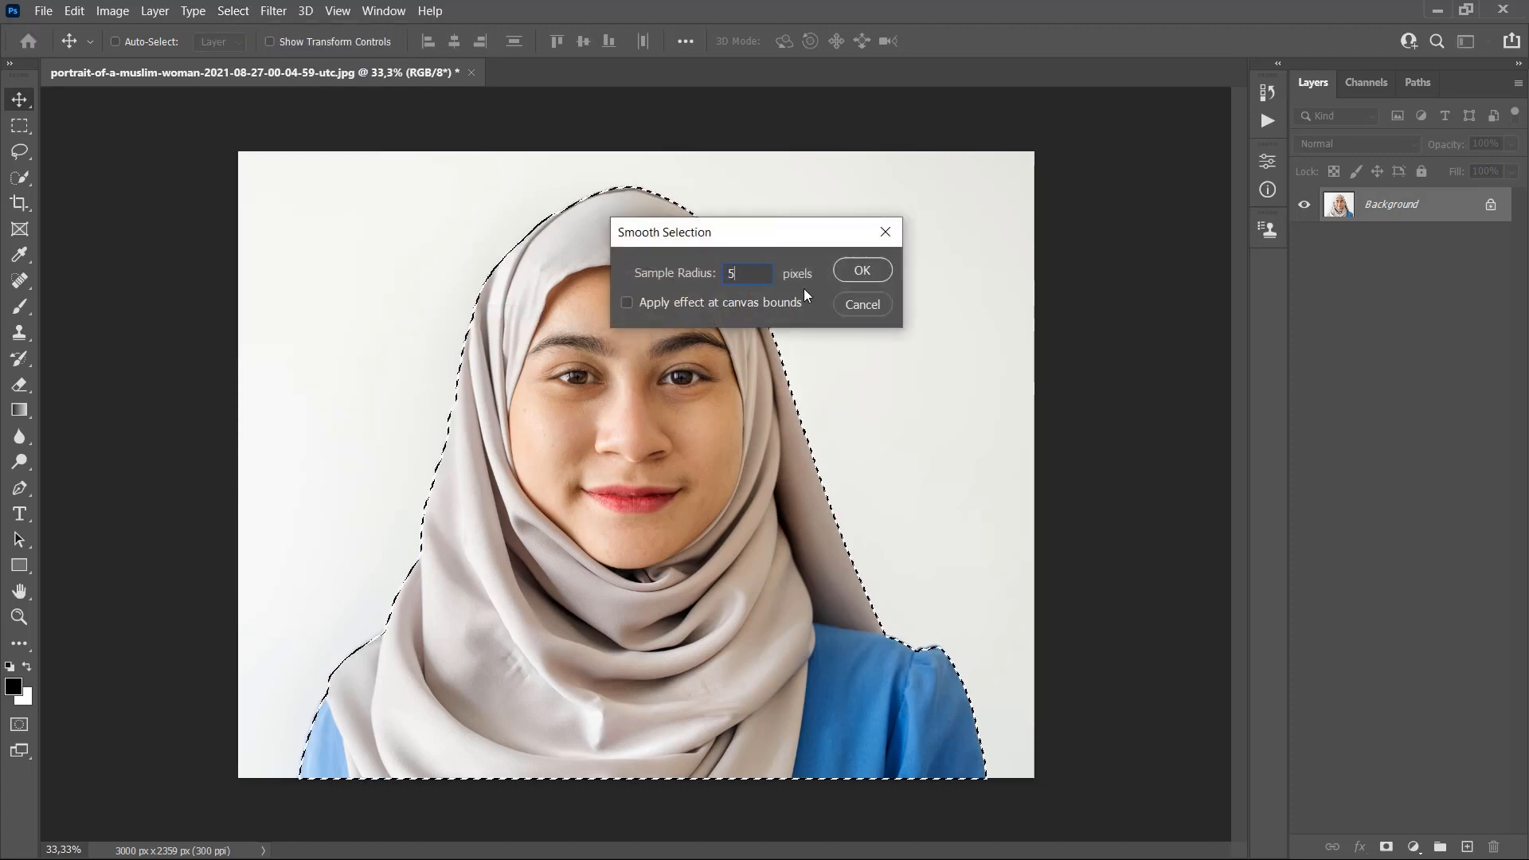
click(862, 270)
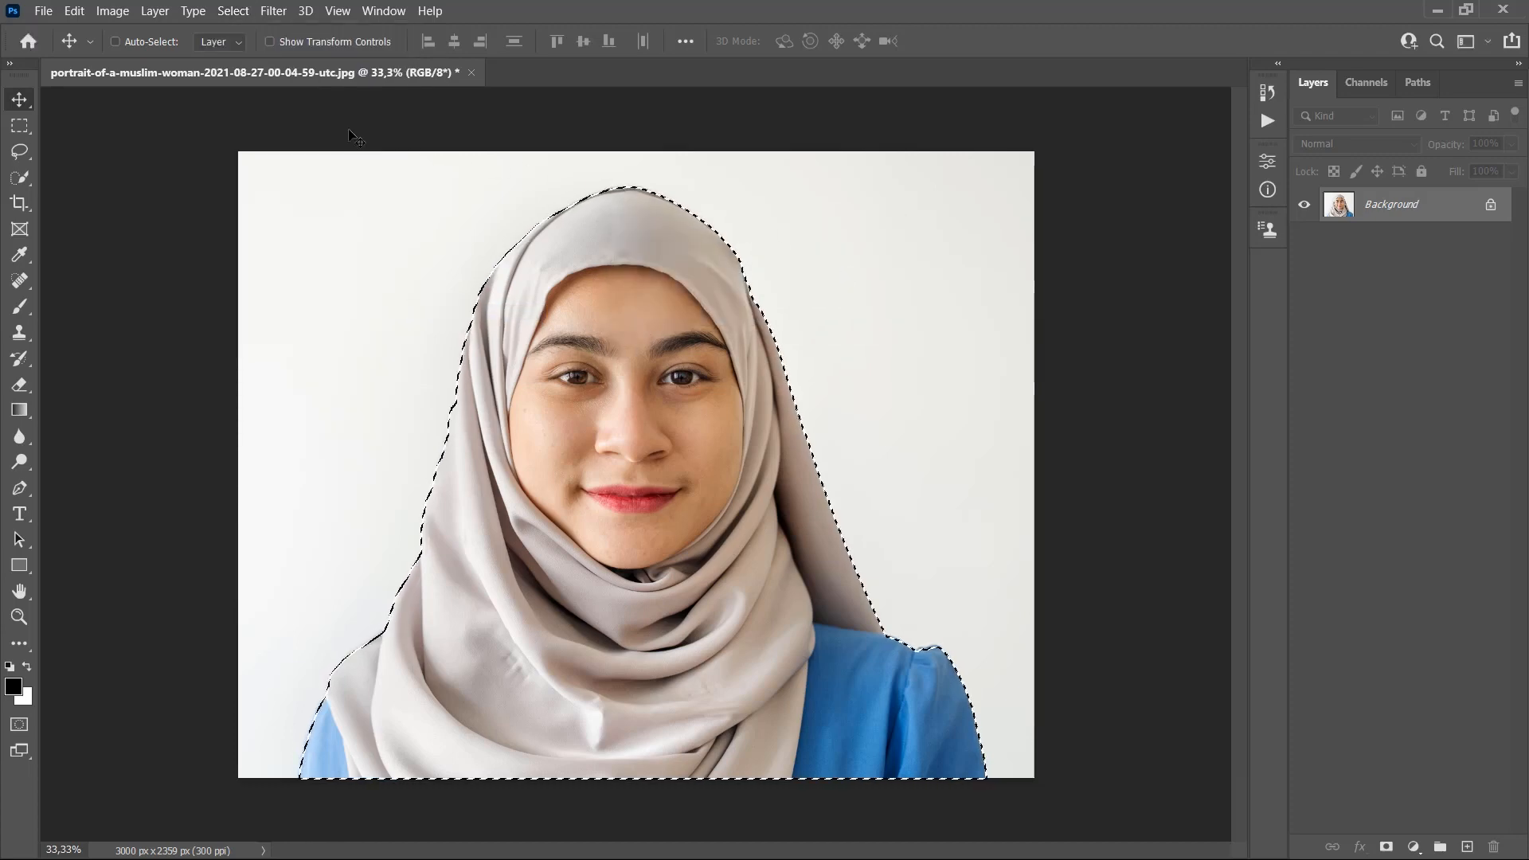
Contract the selection by 2 pixels
click(234, 10)
mouse_move(274, 295)
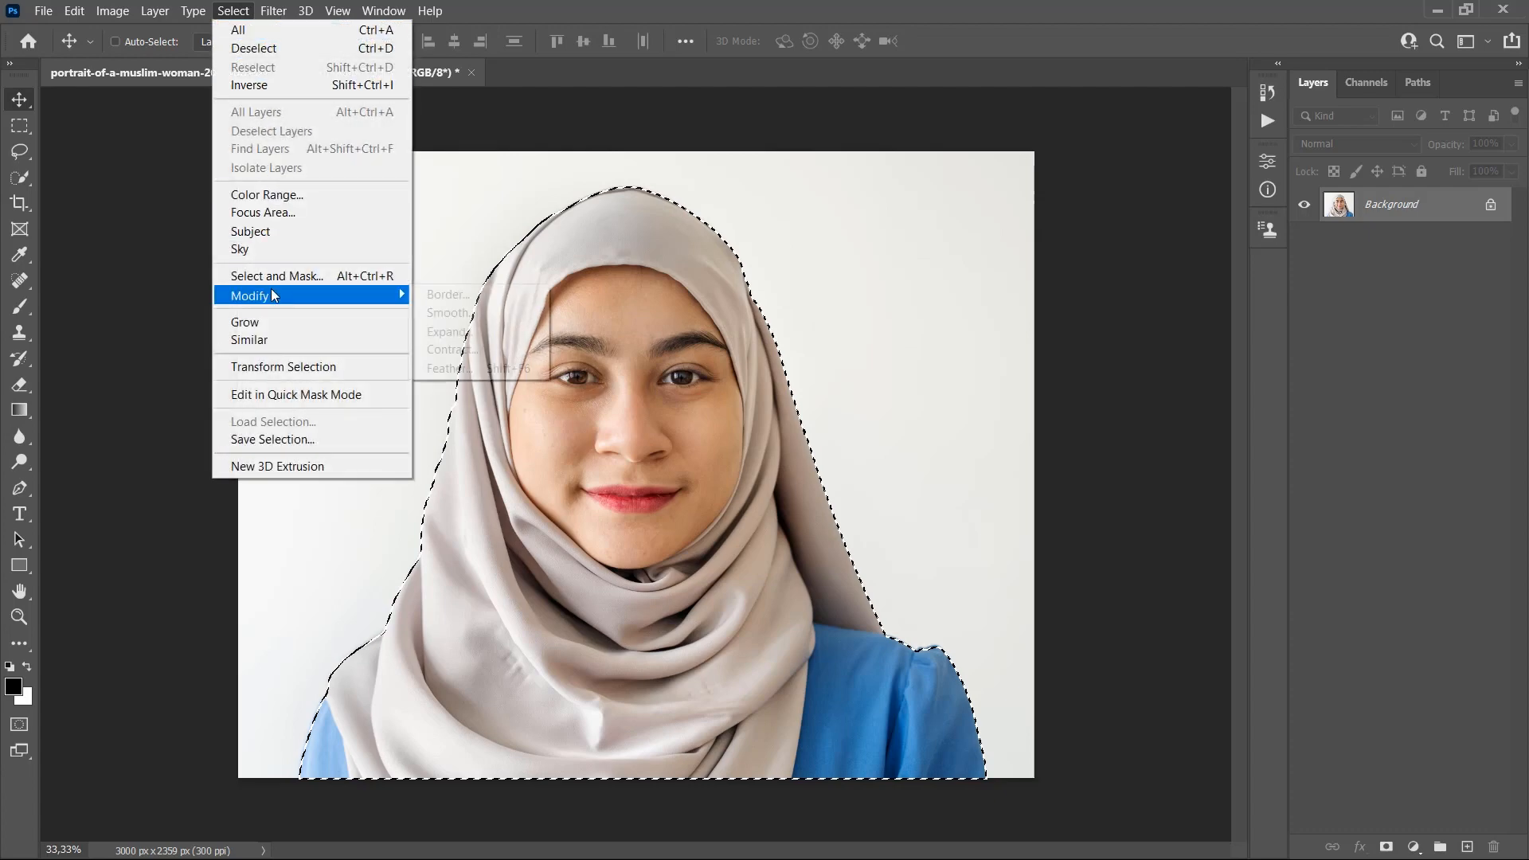
click(462, 352)
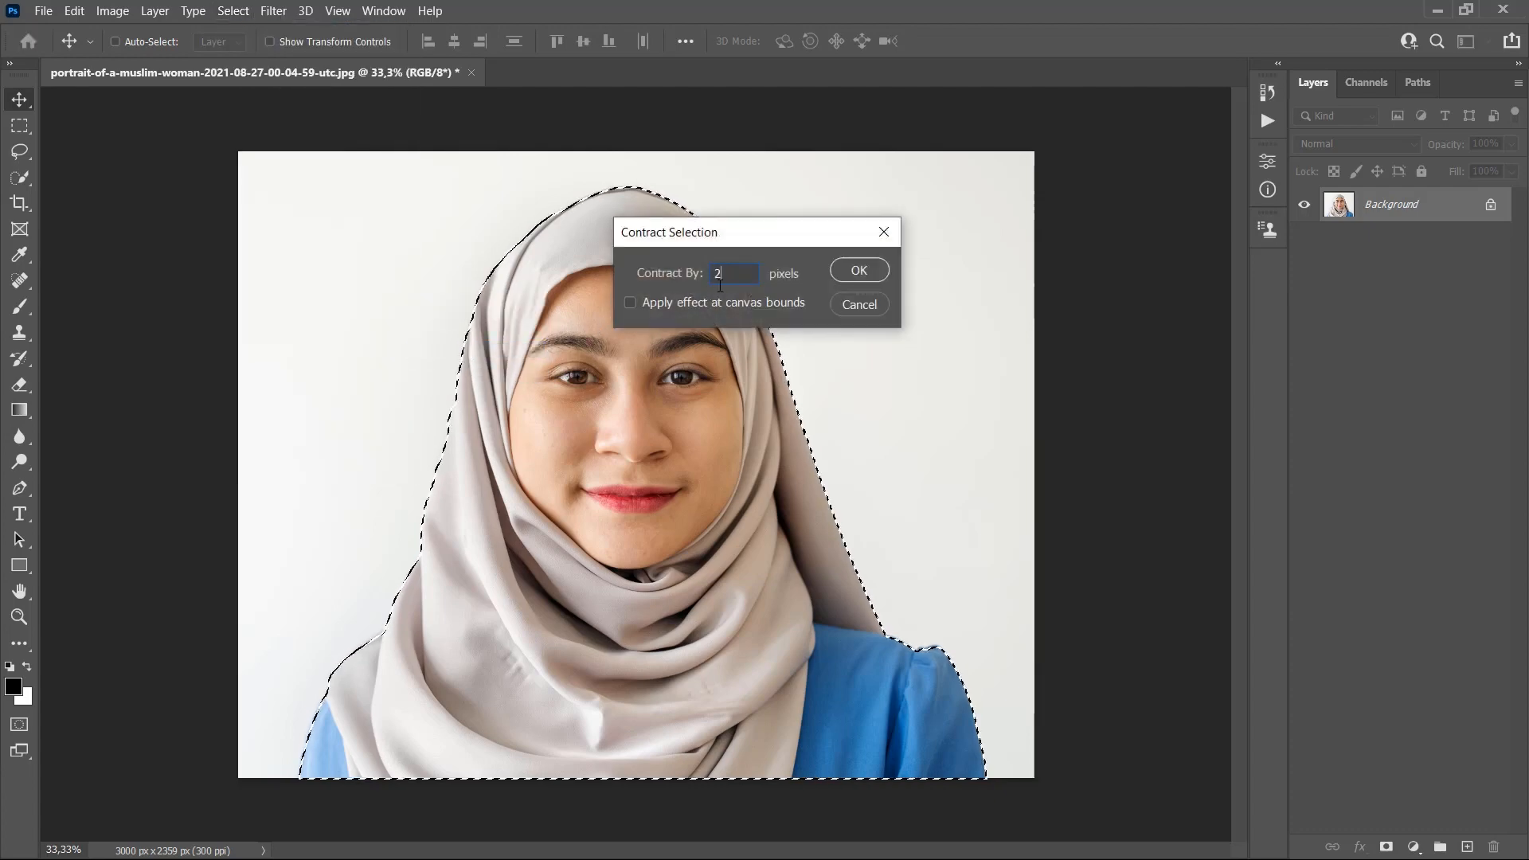
click(868, 274)
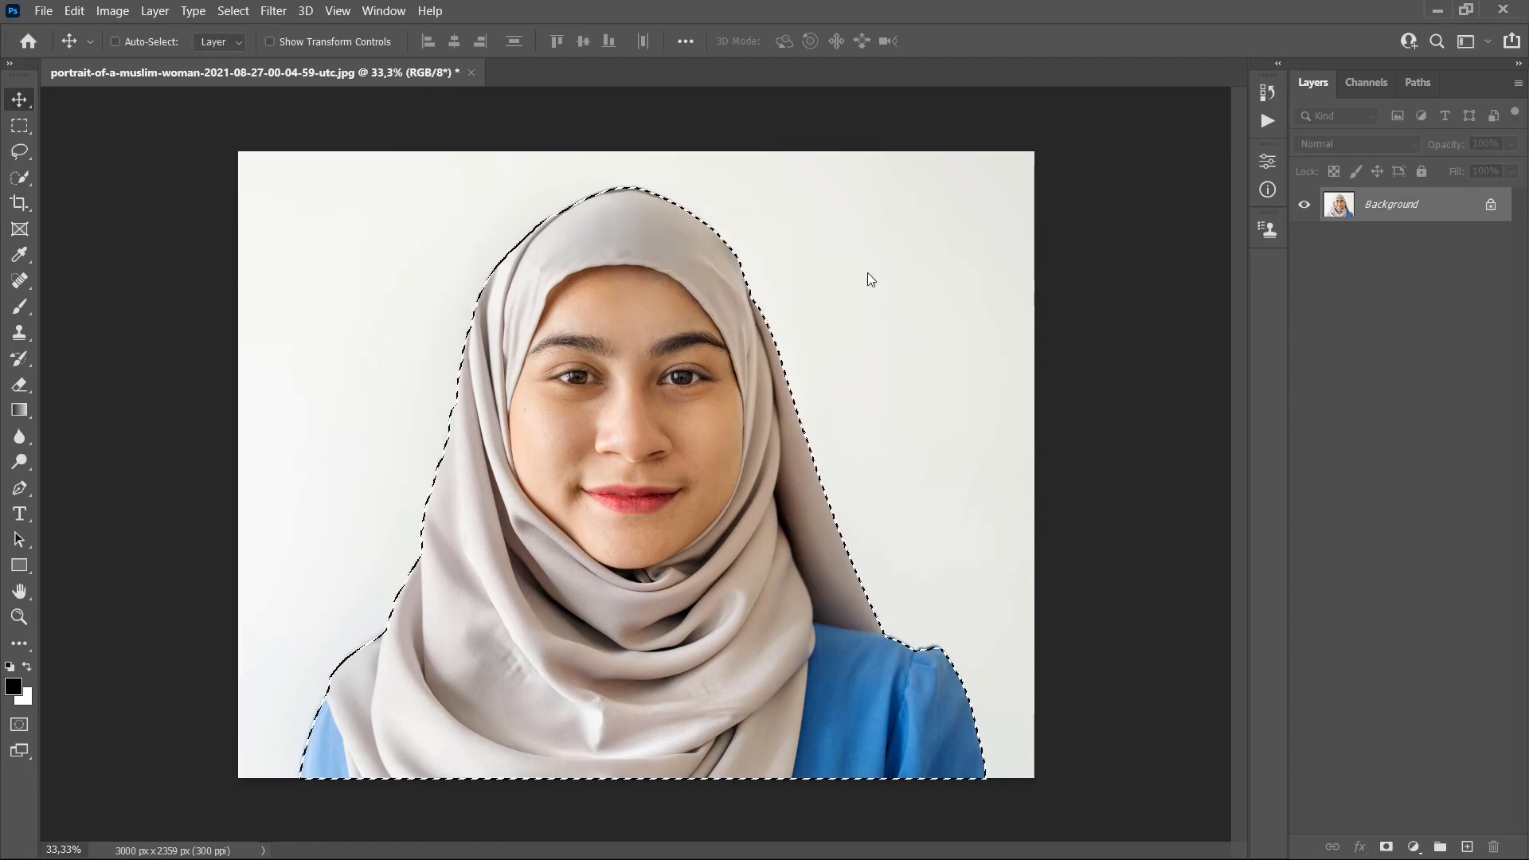
Feather the selection with a radius of 2 pixels
click(233, 10)
mouse_move(262, 299)
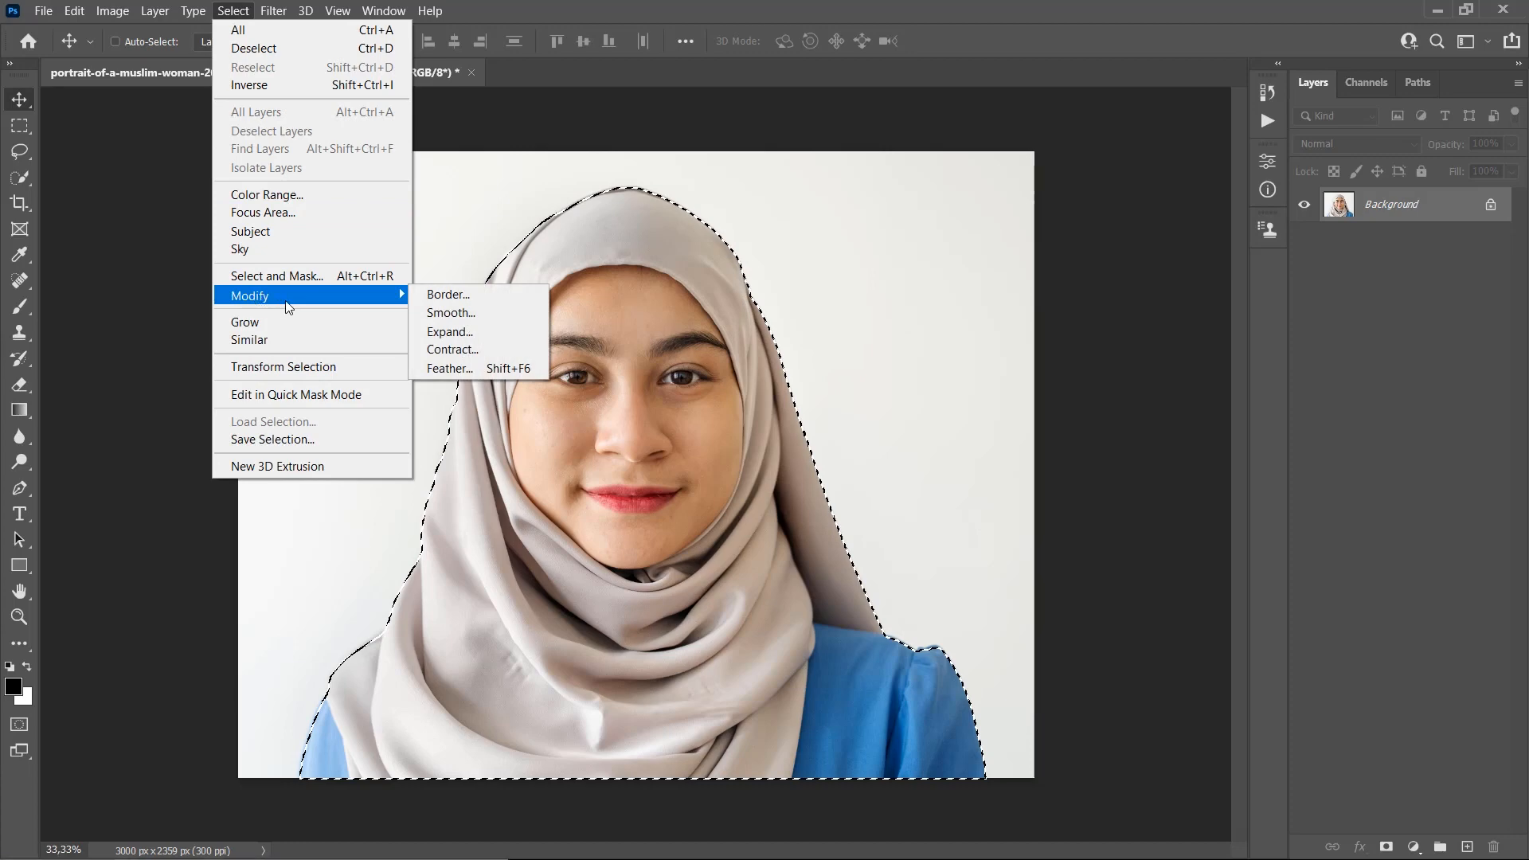
click(463, 369)
text(2)
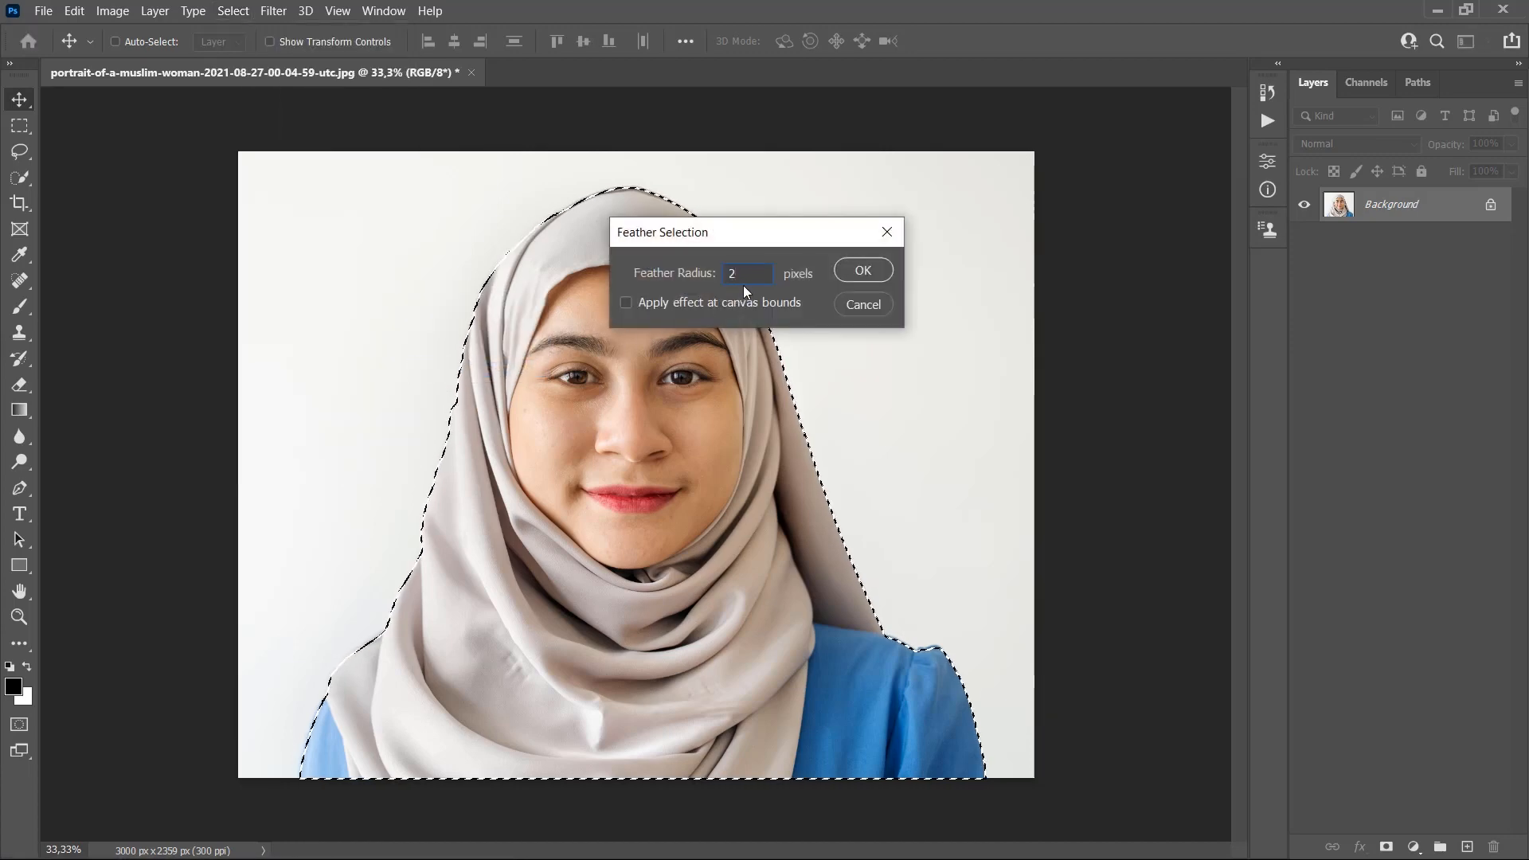
click(863, 270)
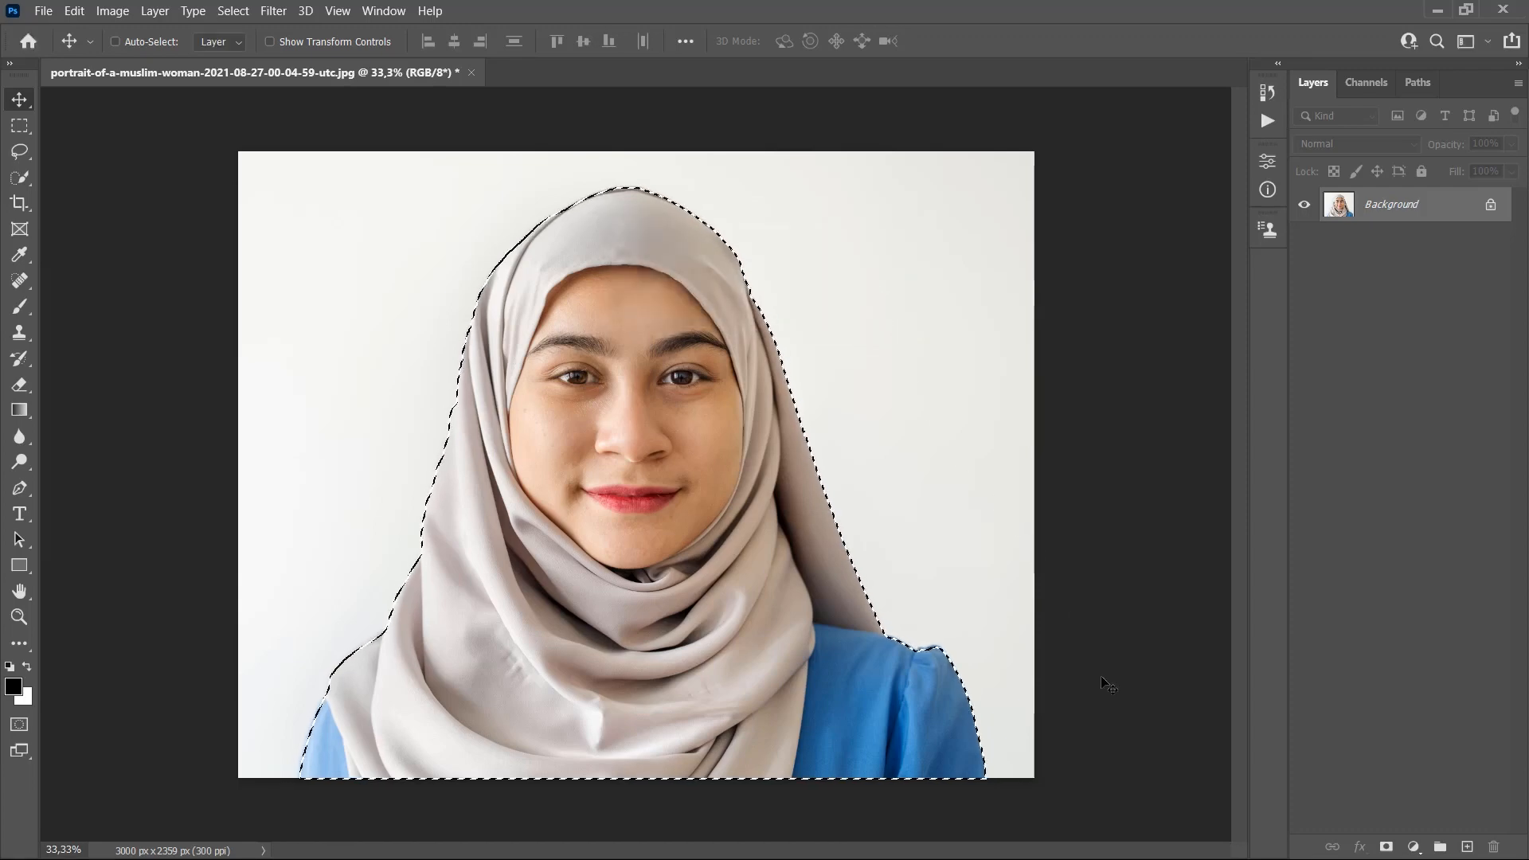
Copy the selected woman to a new layer and name it Subject
key(ctrl+j)
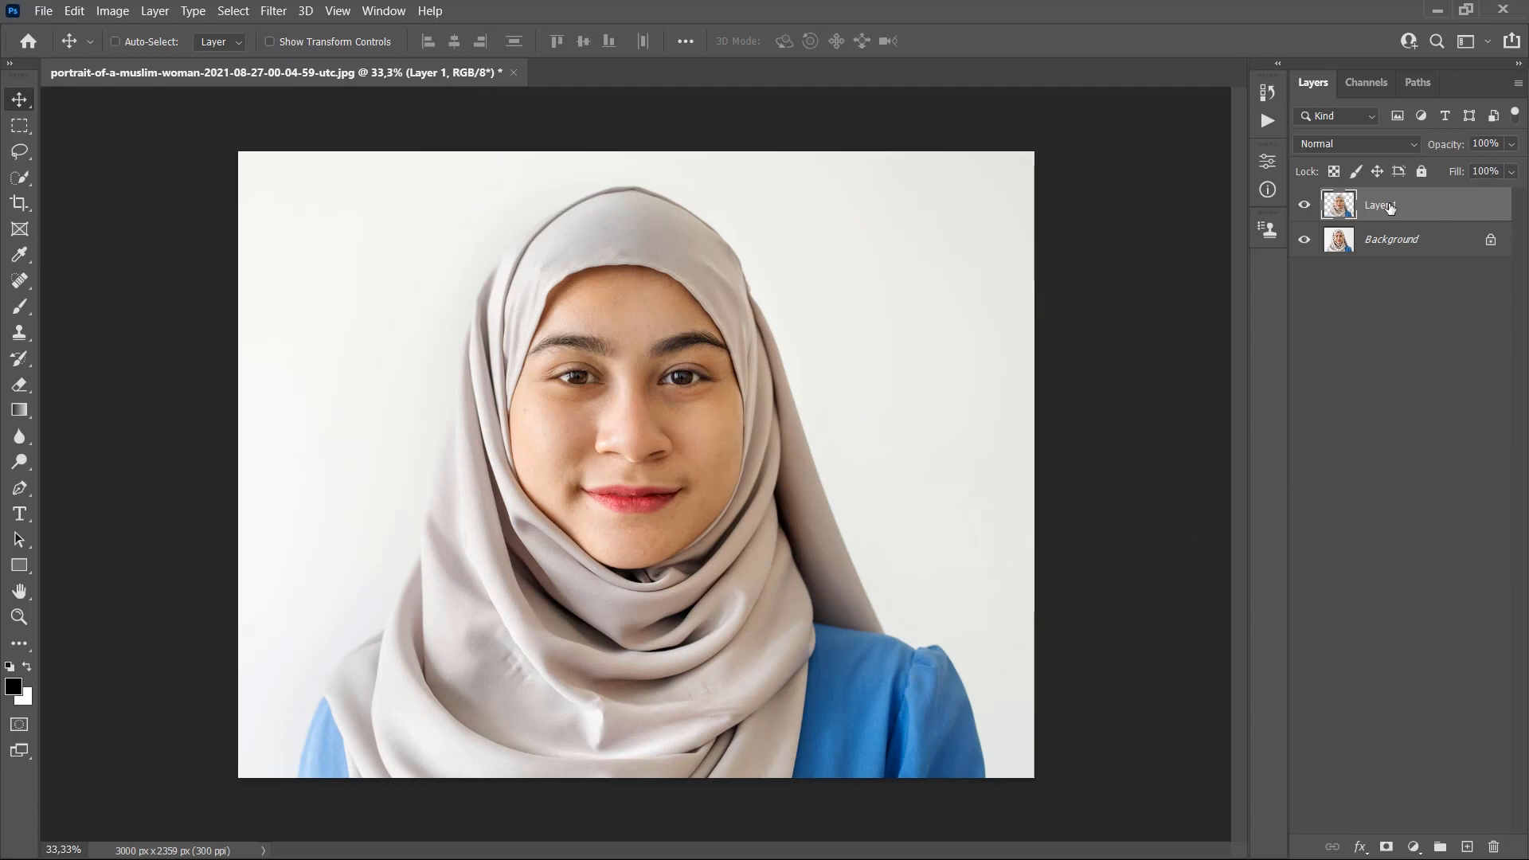
double_click(1391, 205)
text(Subject)
key(Return)
Create a new action set named Illustration
click(384, 10)
click(394, 139)
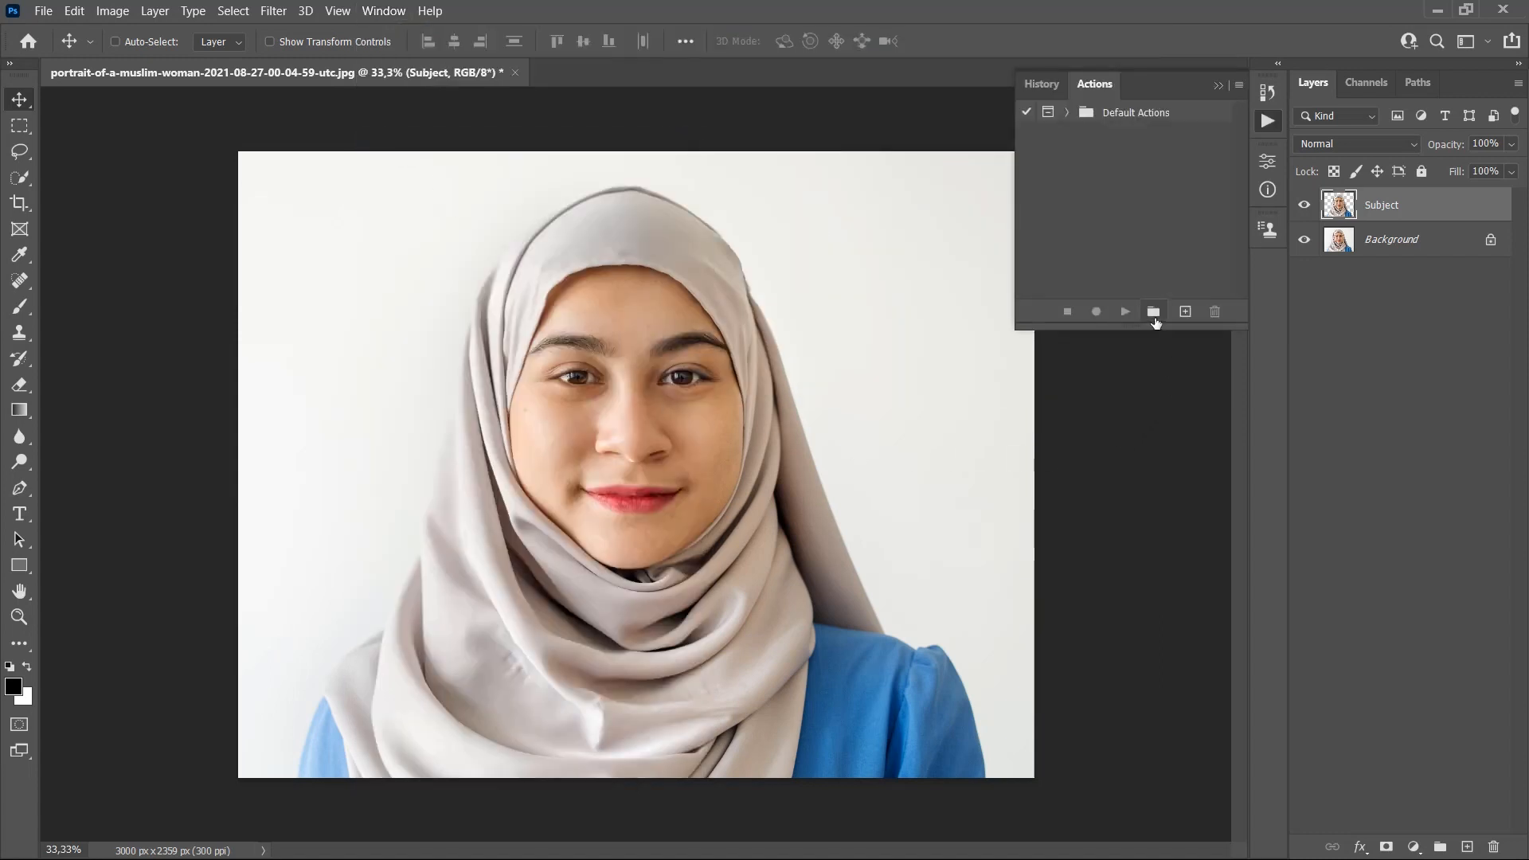
click(1154, 315)
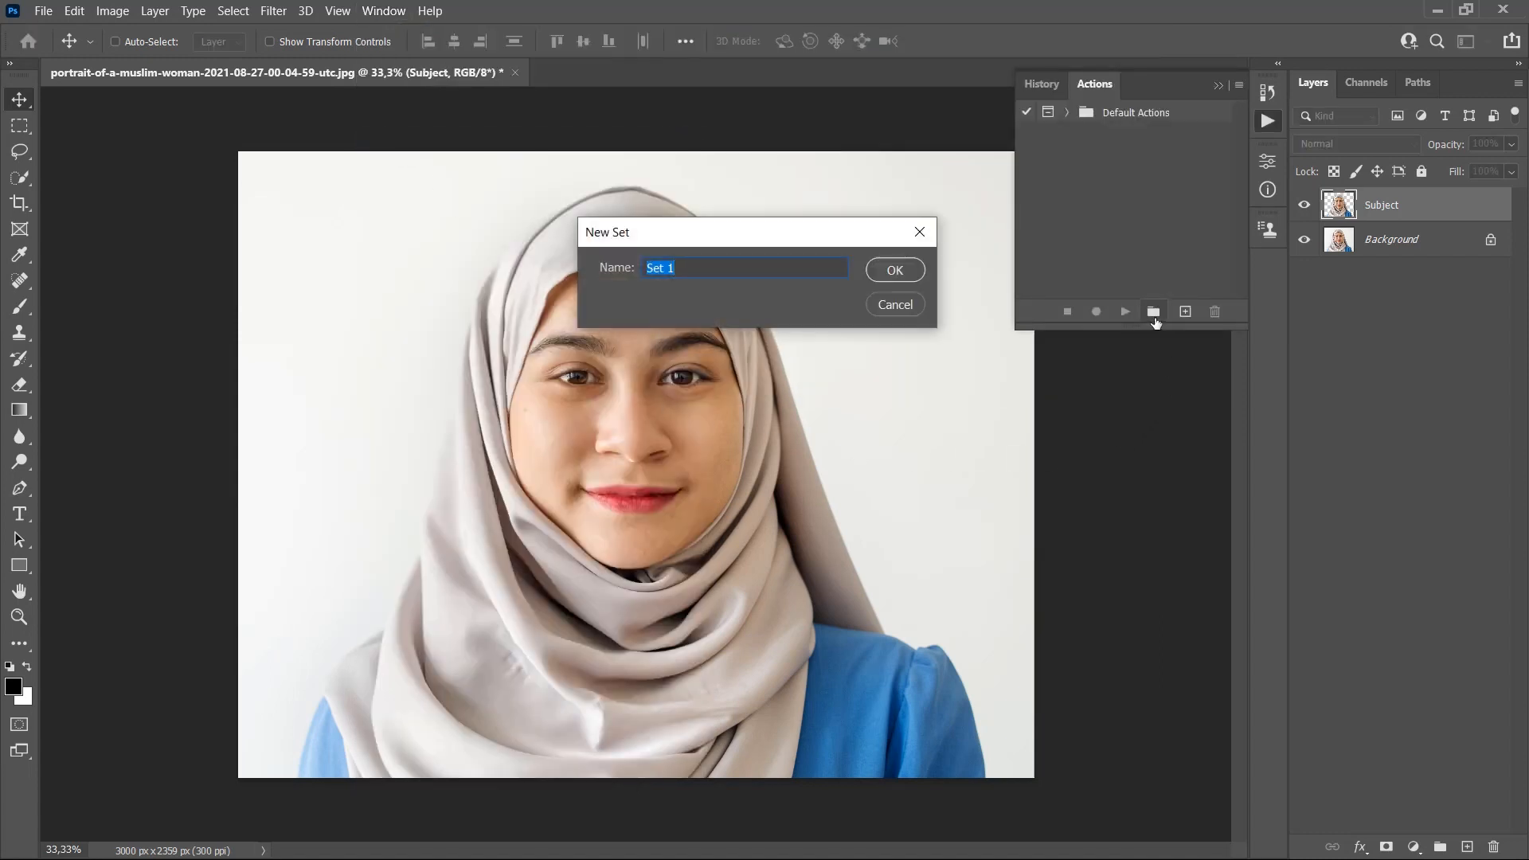
text(Illustration)
click(894, 270)
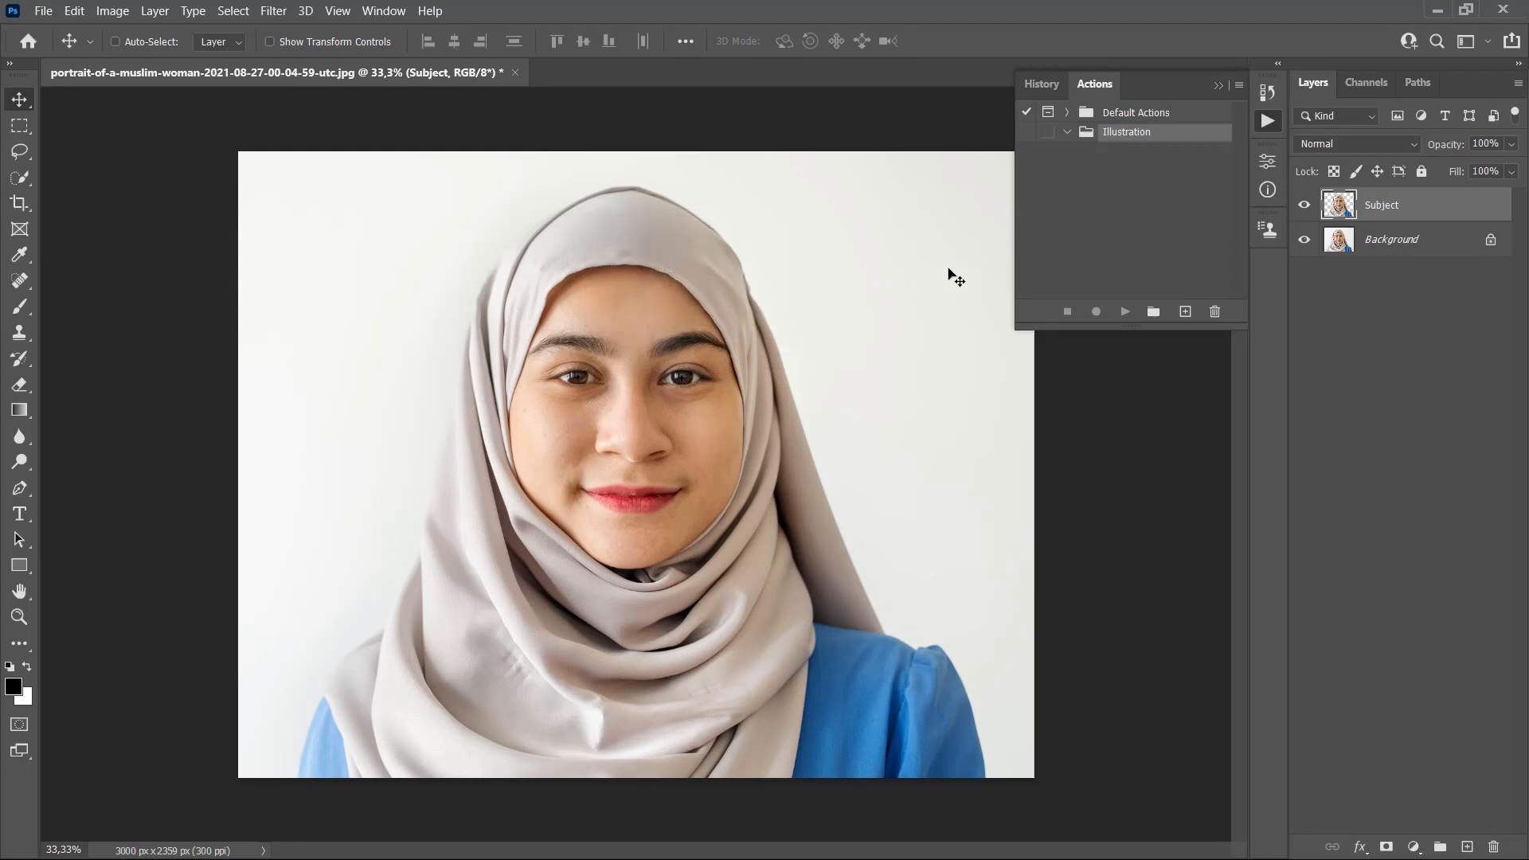
Create a new action named Illustration in the Illustration set and start recording it
click(1186, 315)
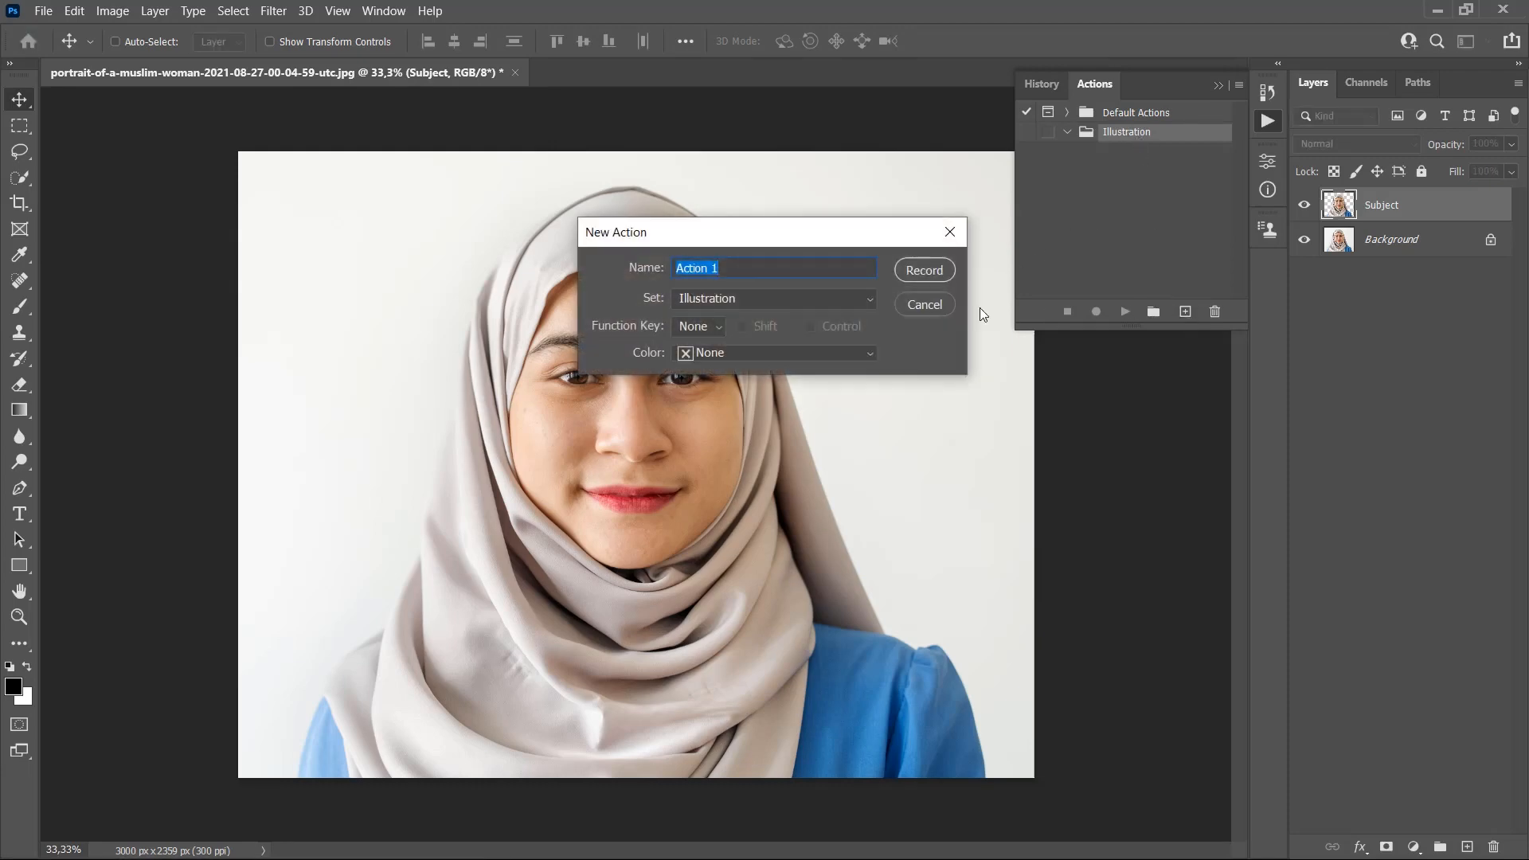
text(Illustra)
click(911, 270)
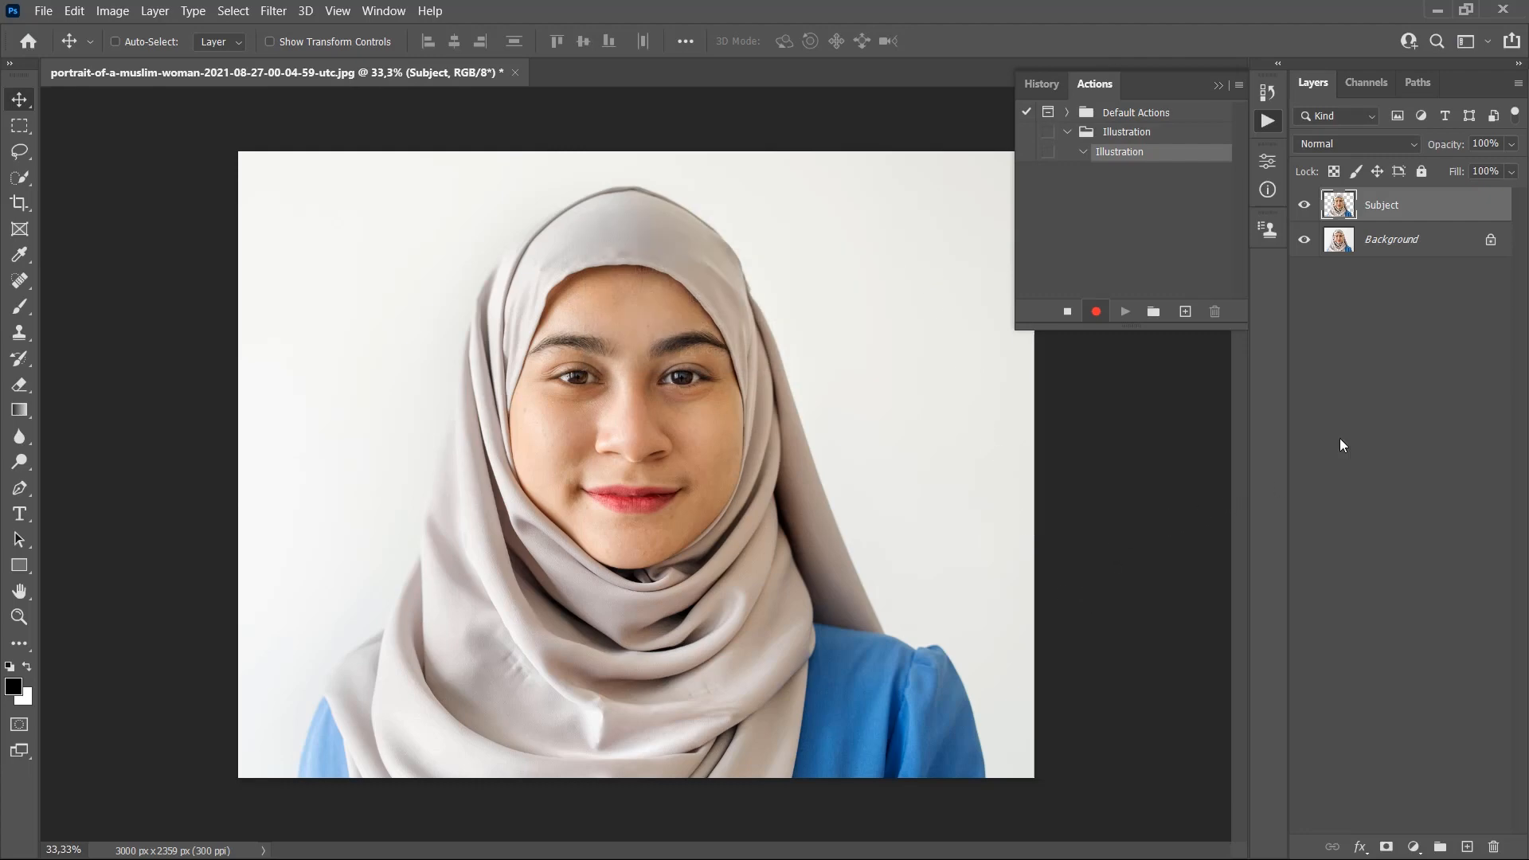
Add a solid color fill layer named Background Color directly above the Background layer, using color #cfcac8
click(1425, 254)
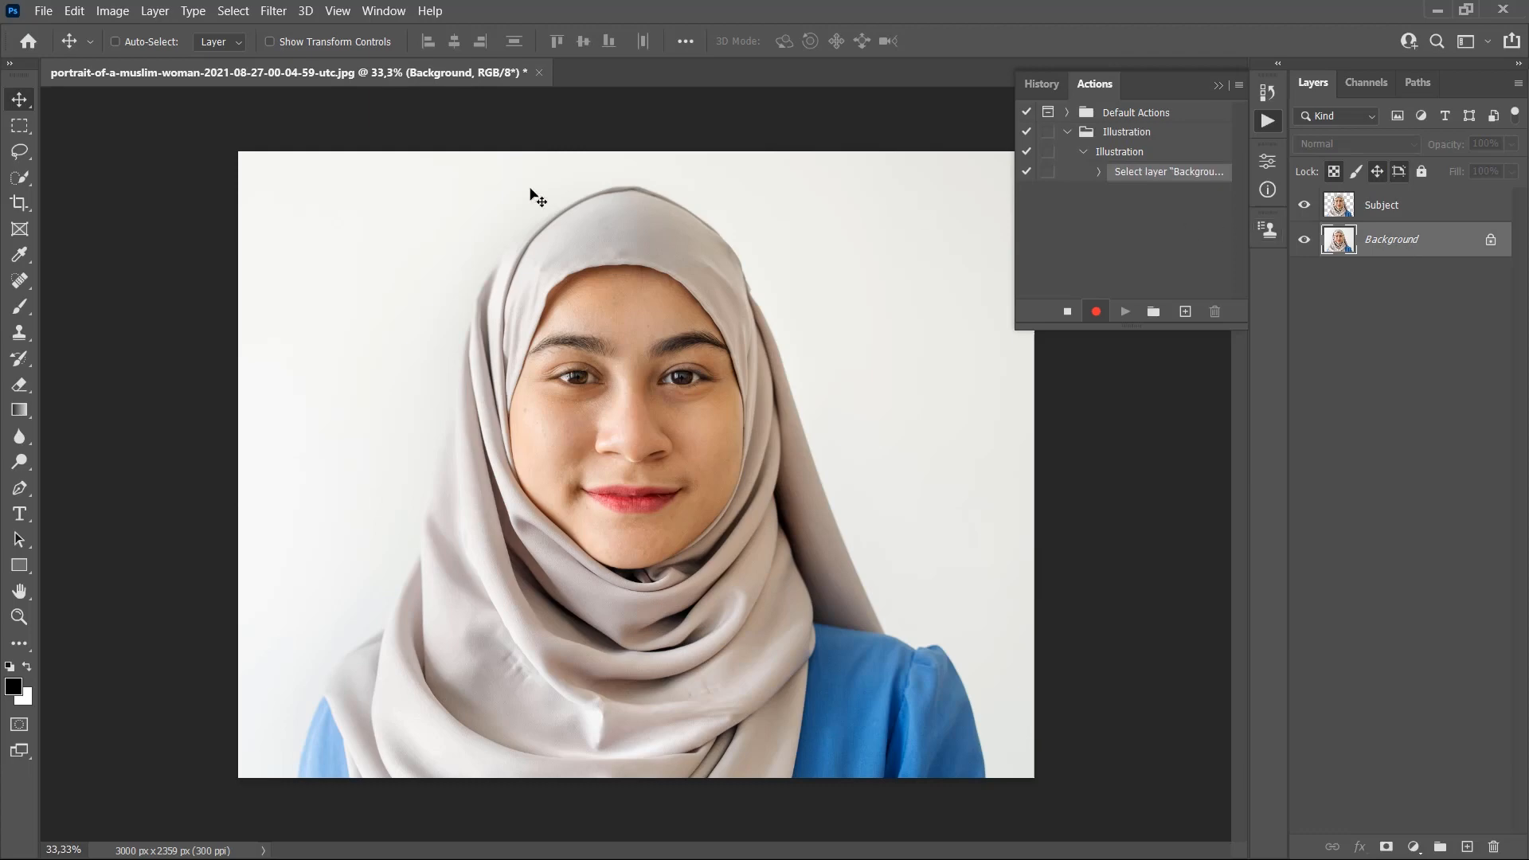
click(154, 11)
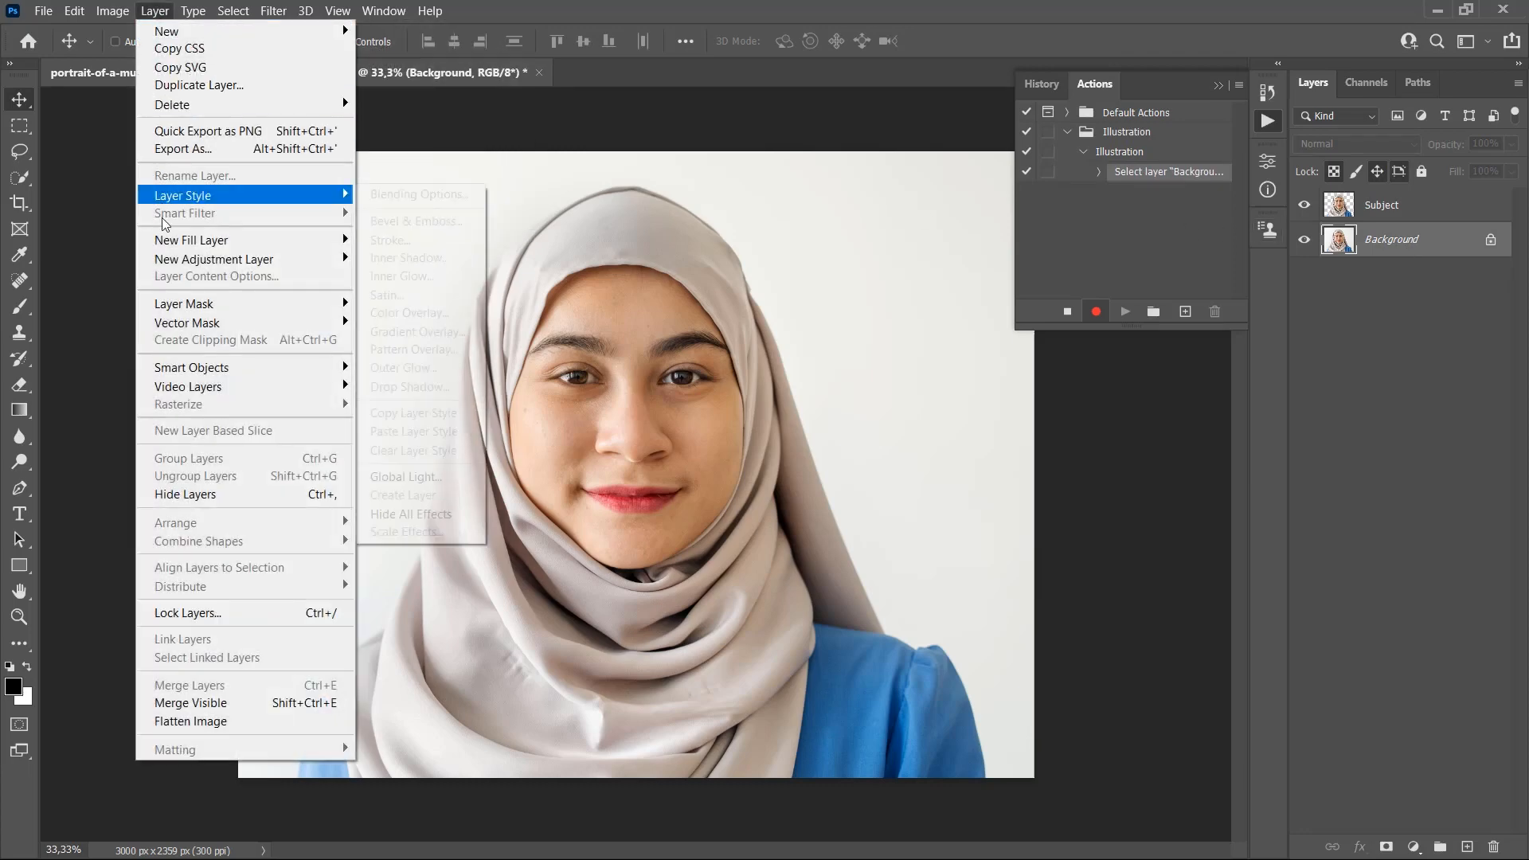
mouse_move(192, 244)
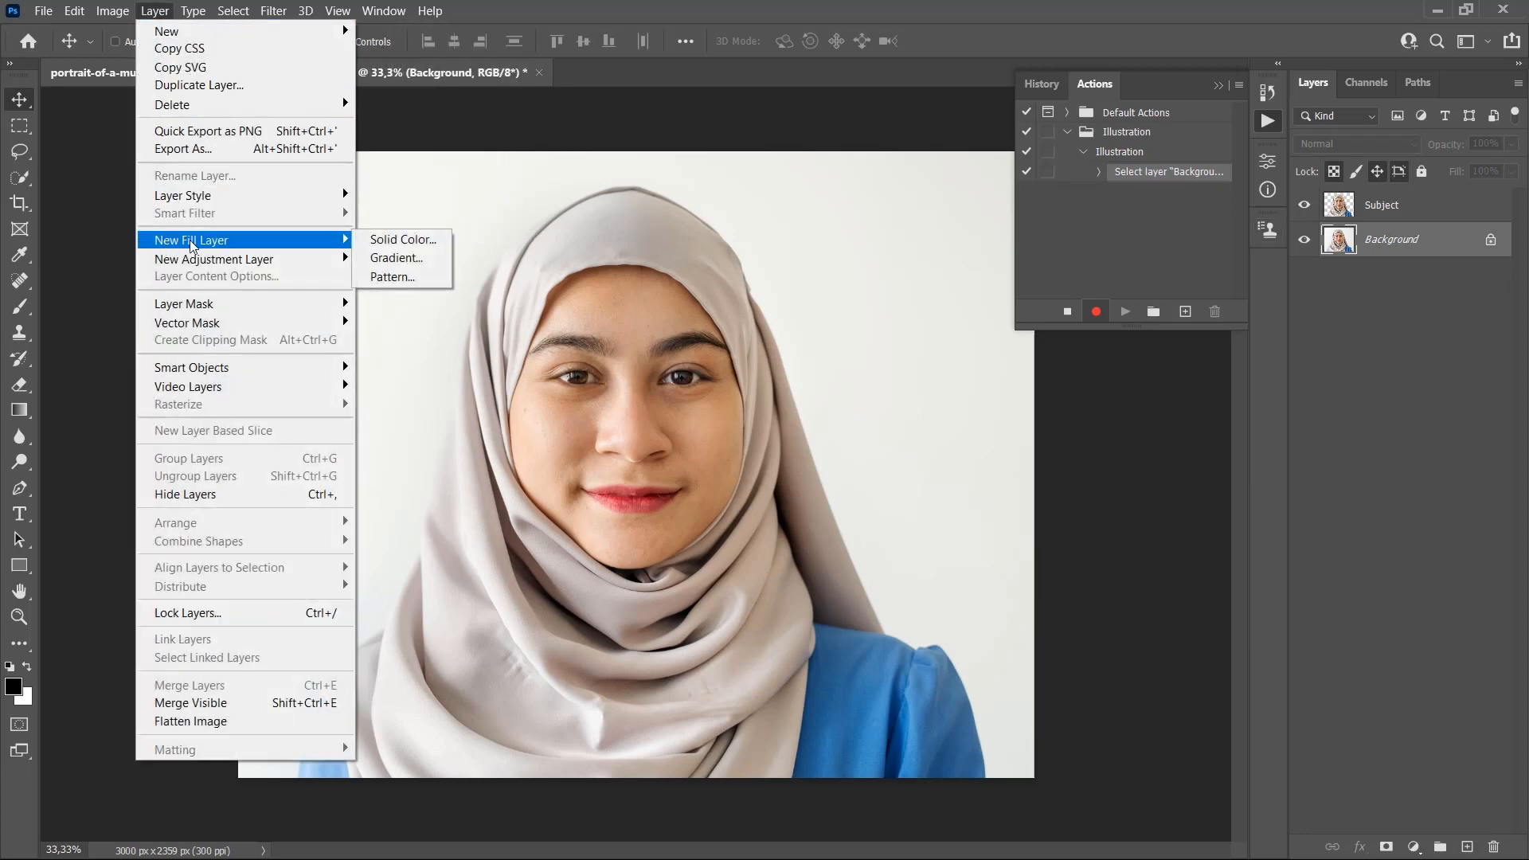
click(402, 240)
text(Bac)
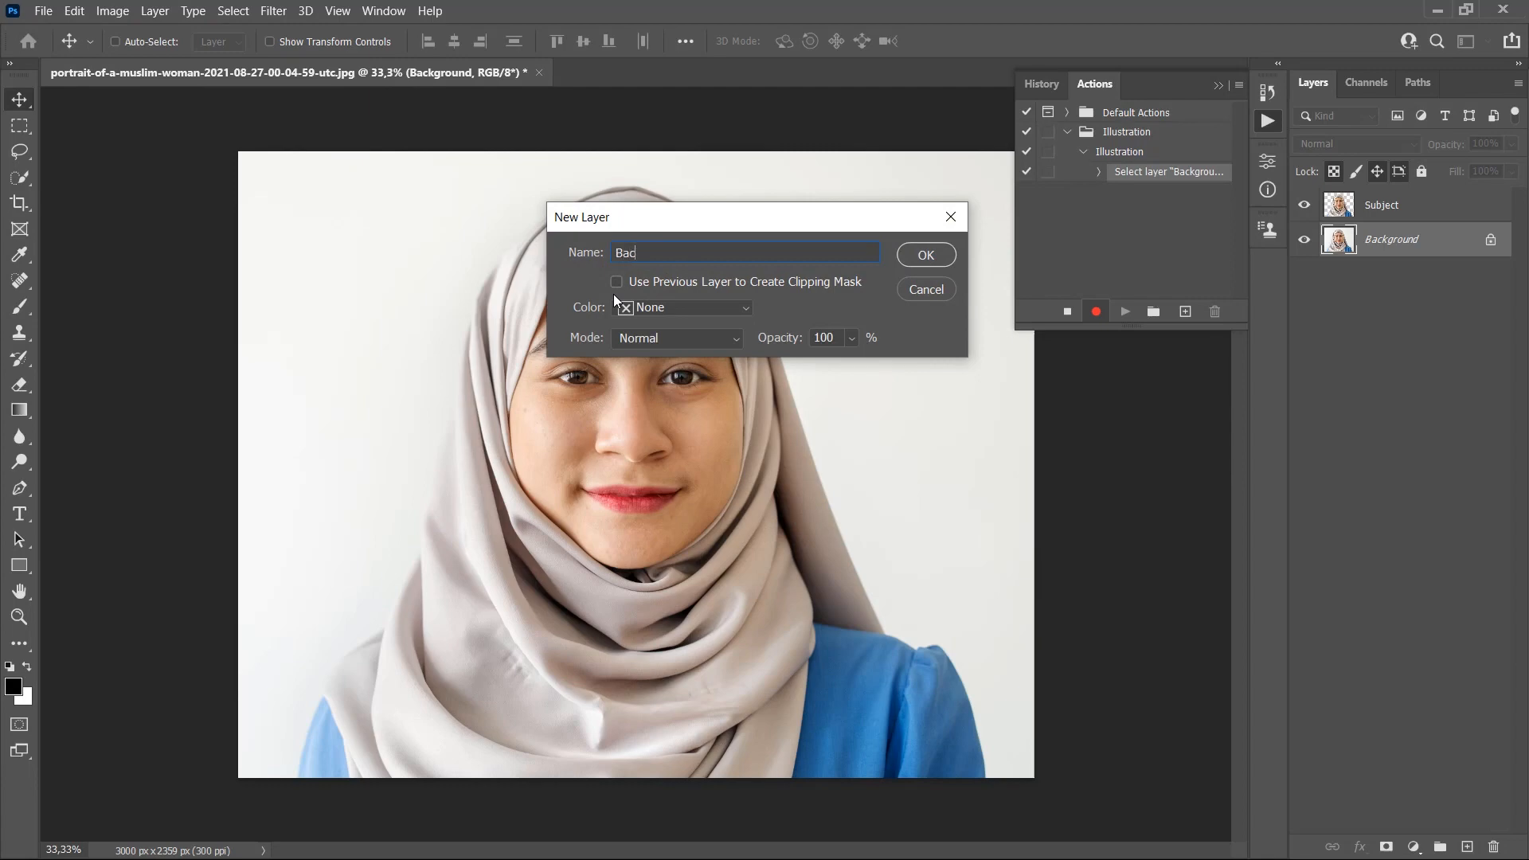
text(kground Color)
click(924, 260)
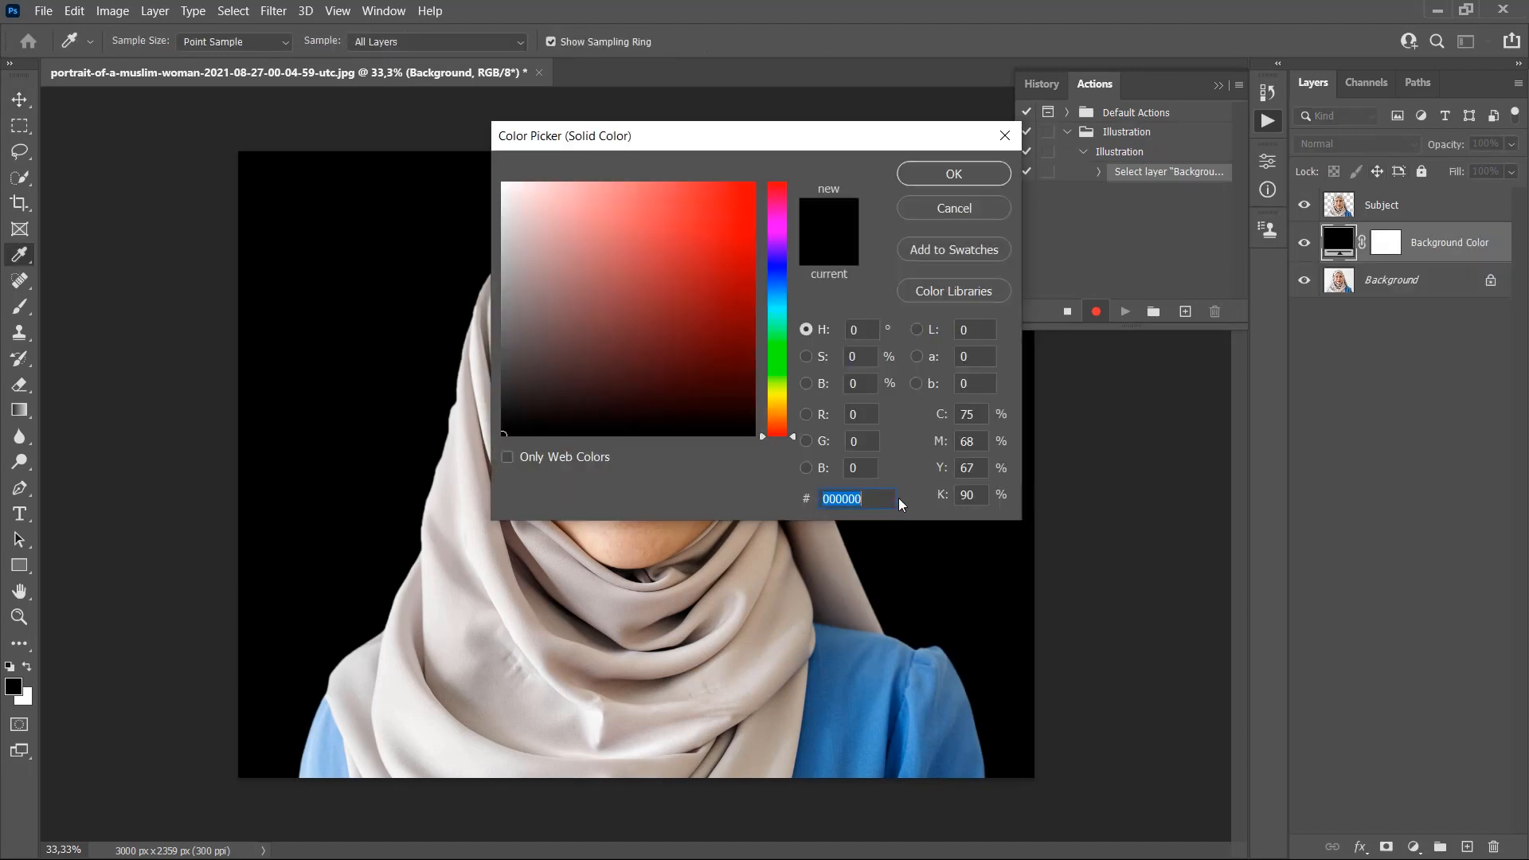
text(cfcac8)
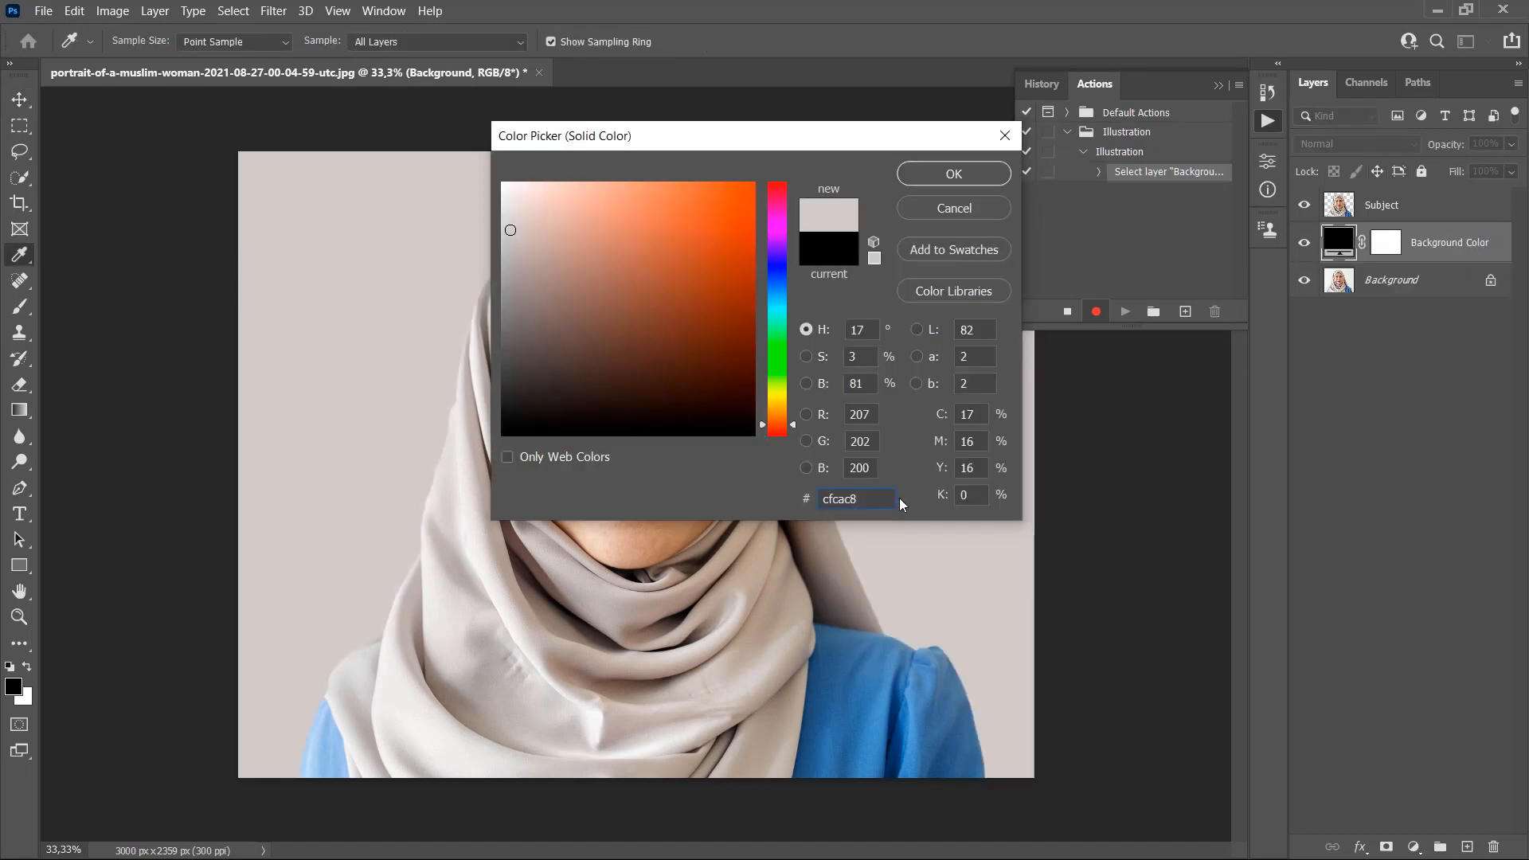
click(953, 173)
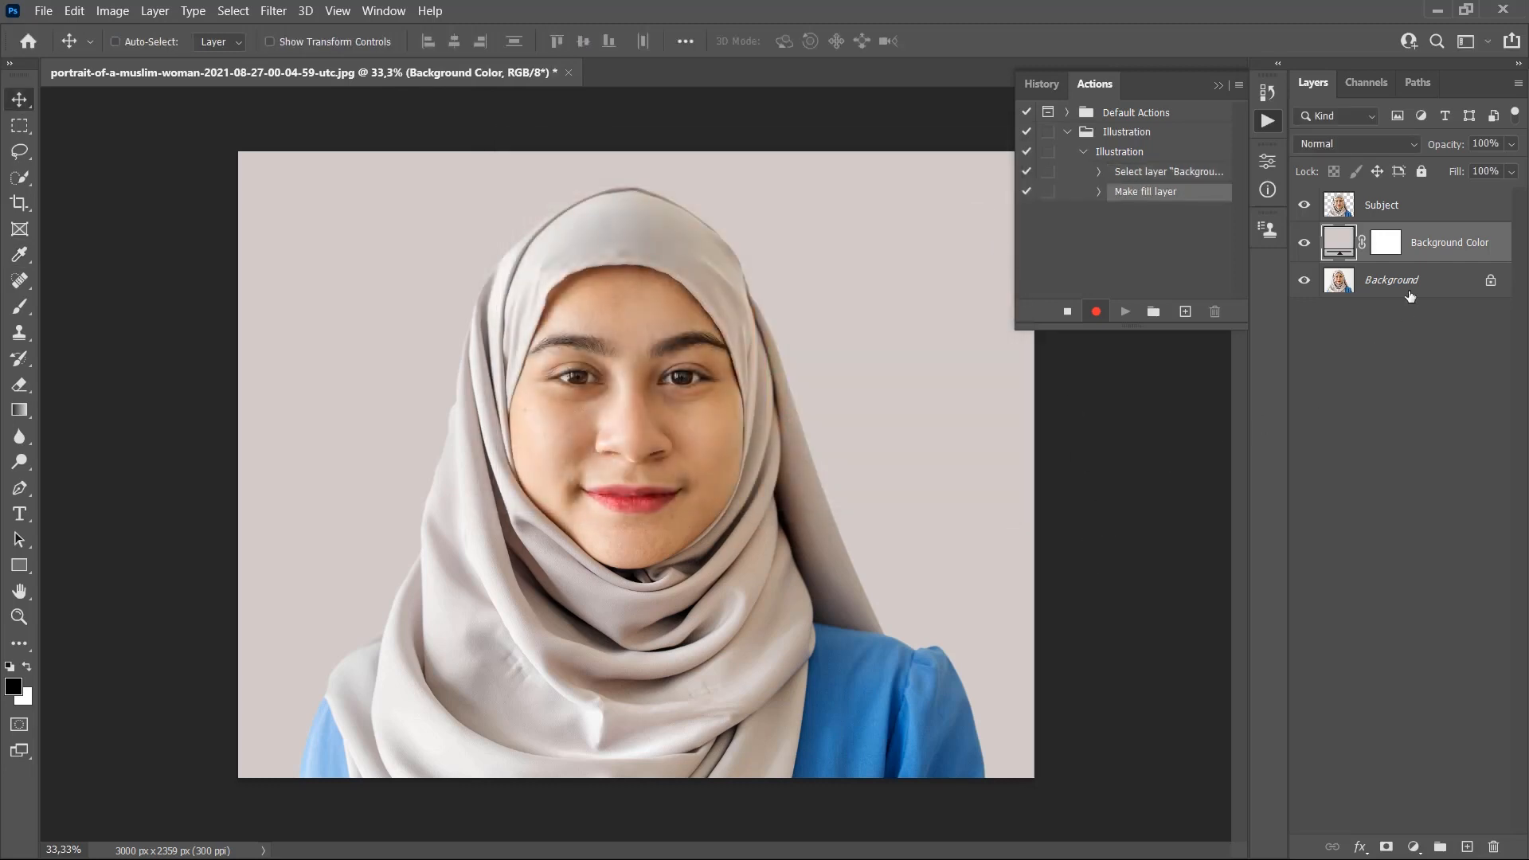
Apply the Diffuse filter in Anisotropic mode to the Subject layer
click(1441, 213)
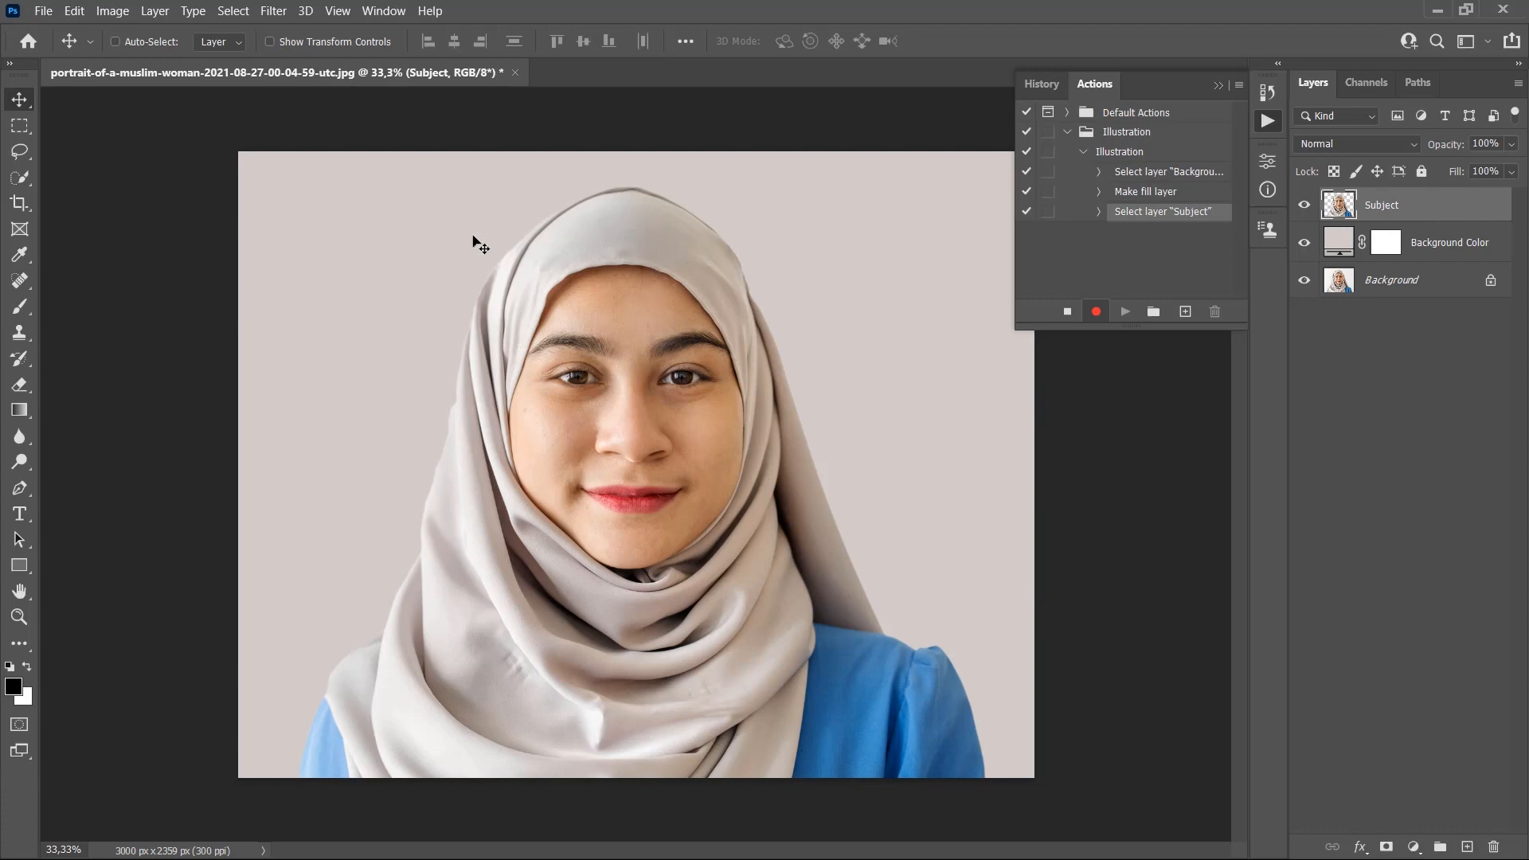
click(280, 13)
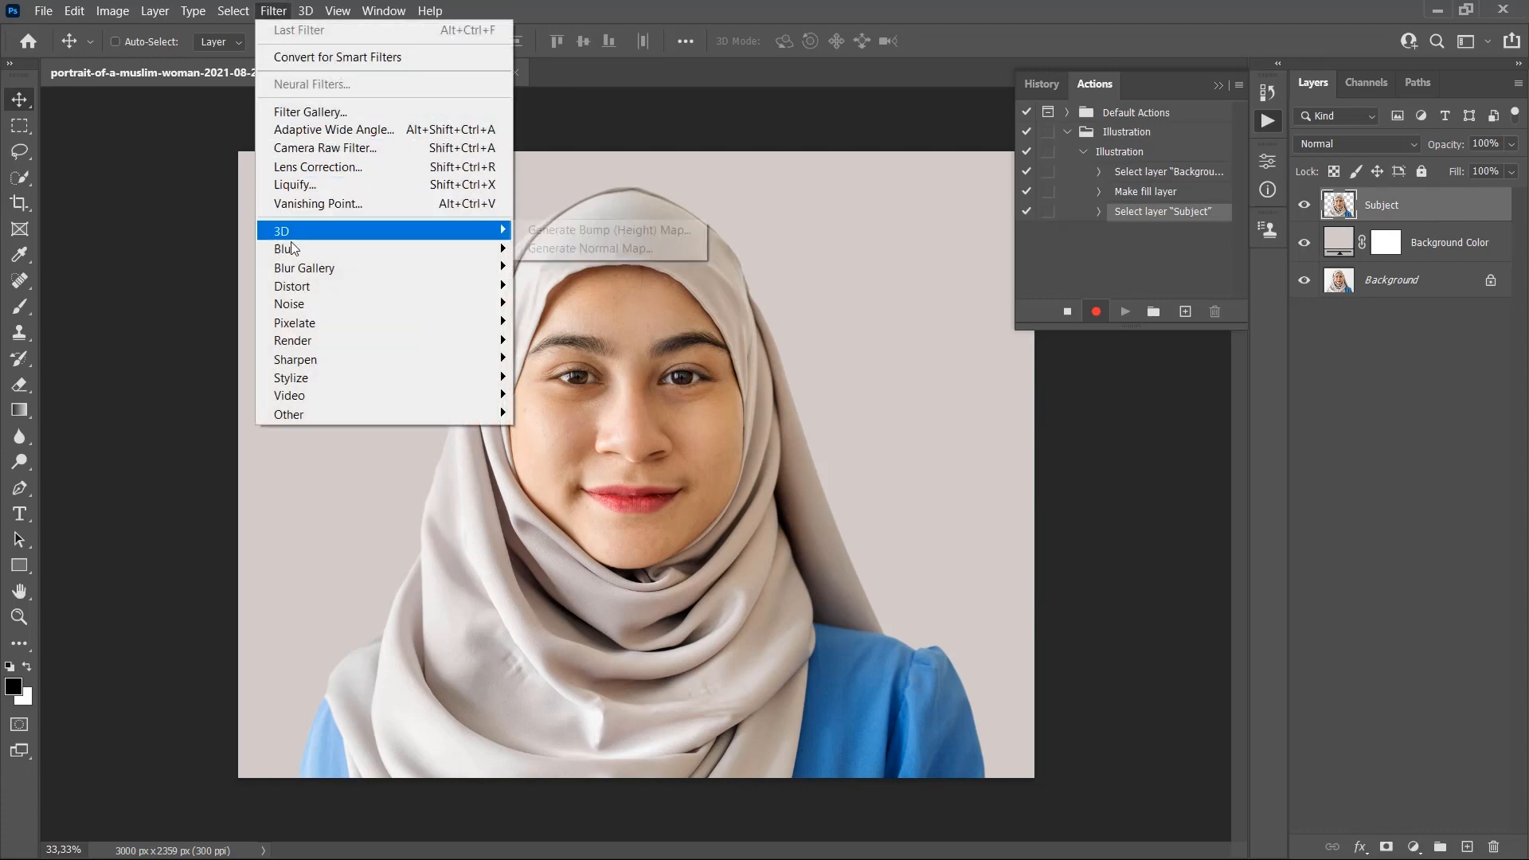
mouse_move(306, 388)
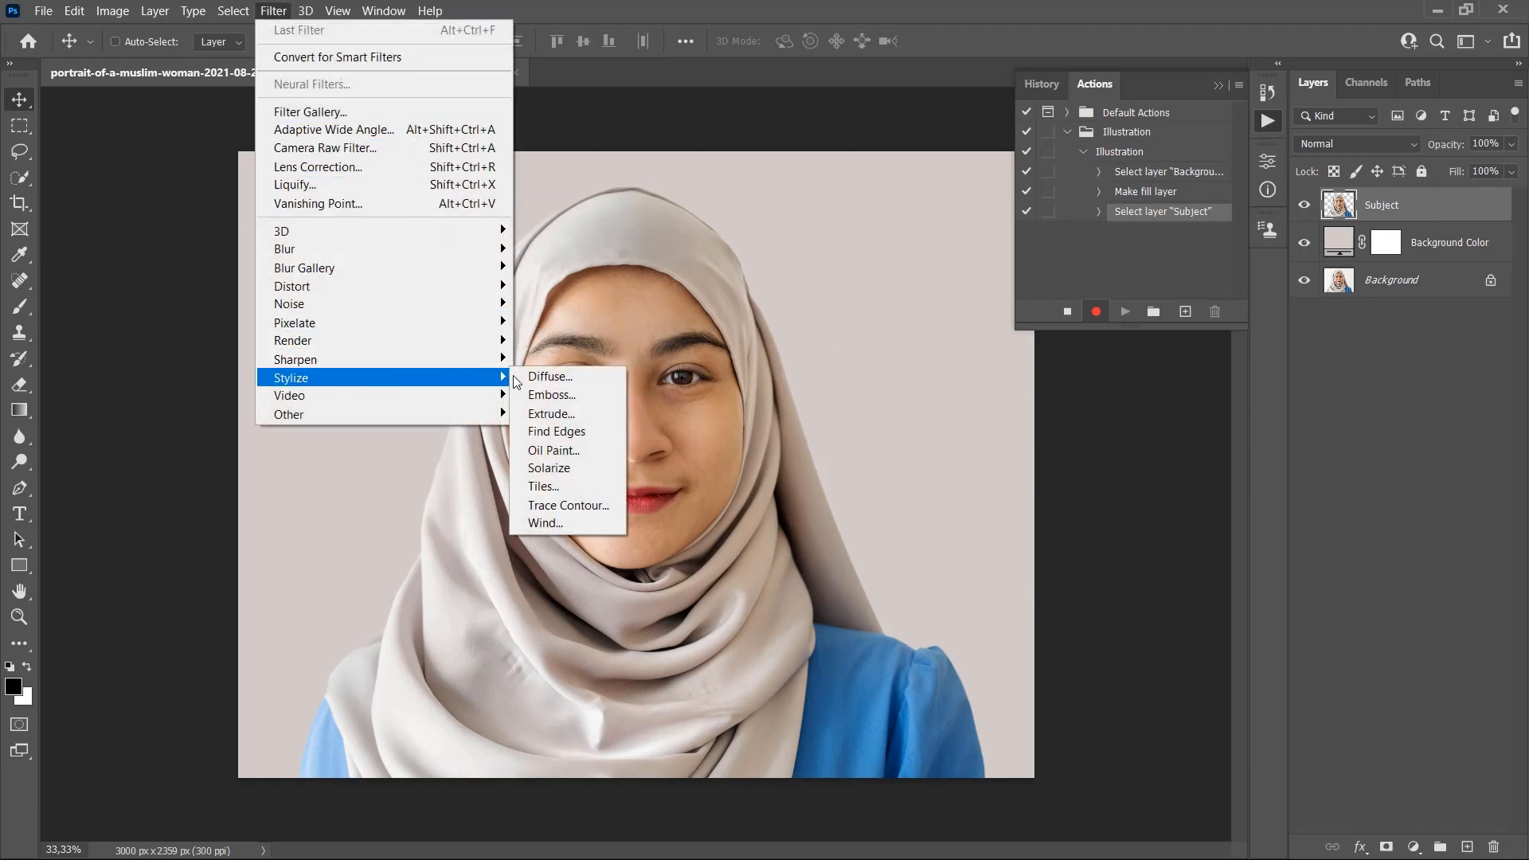
click(549, 386)
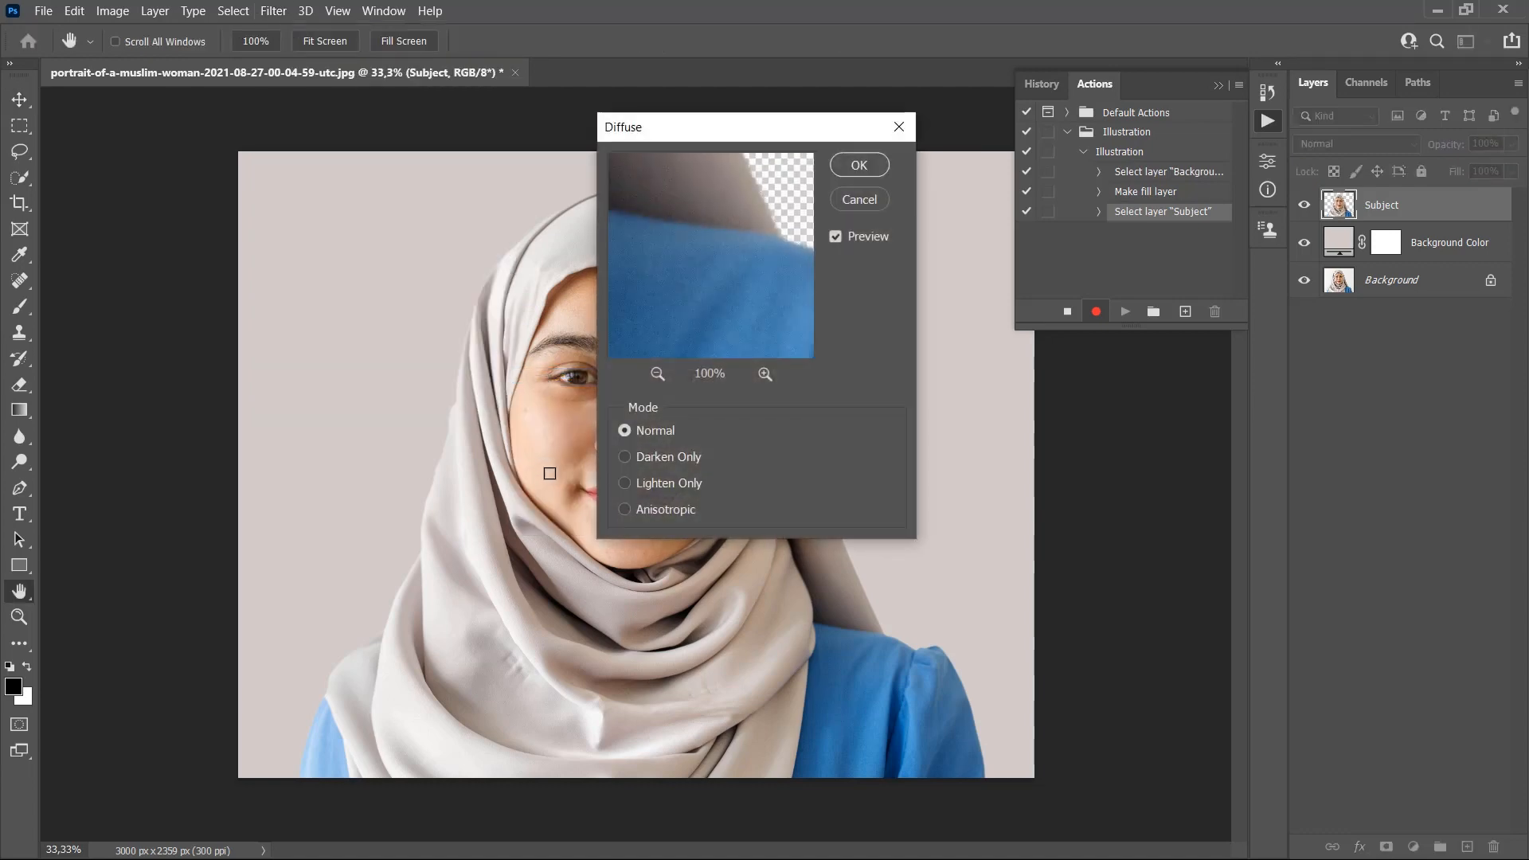
click(653, 510)
click(869, 167)
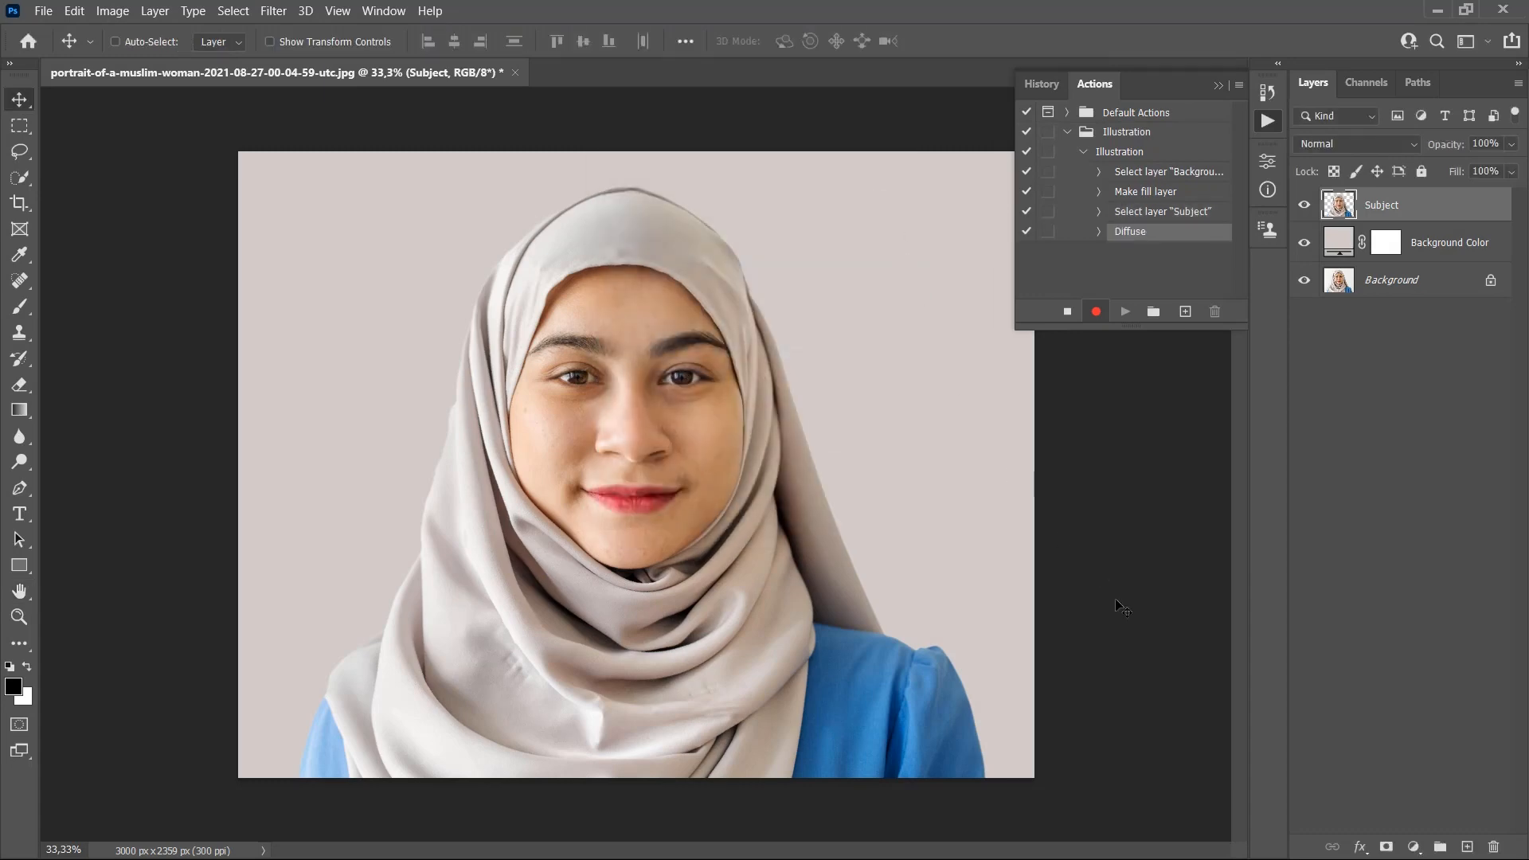
Apply an Unsharp Mask to the Subject layer with amount 125% and radius 3 pixels
click(274, 18)
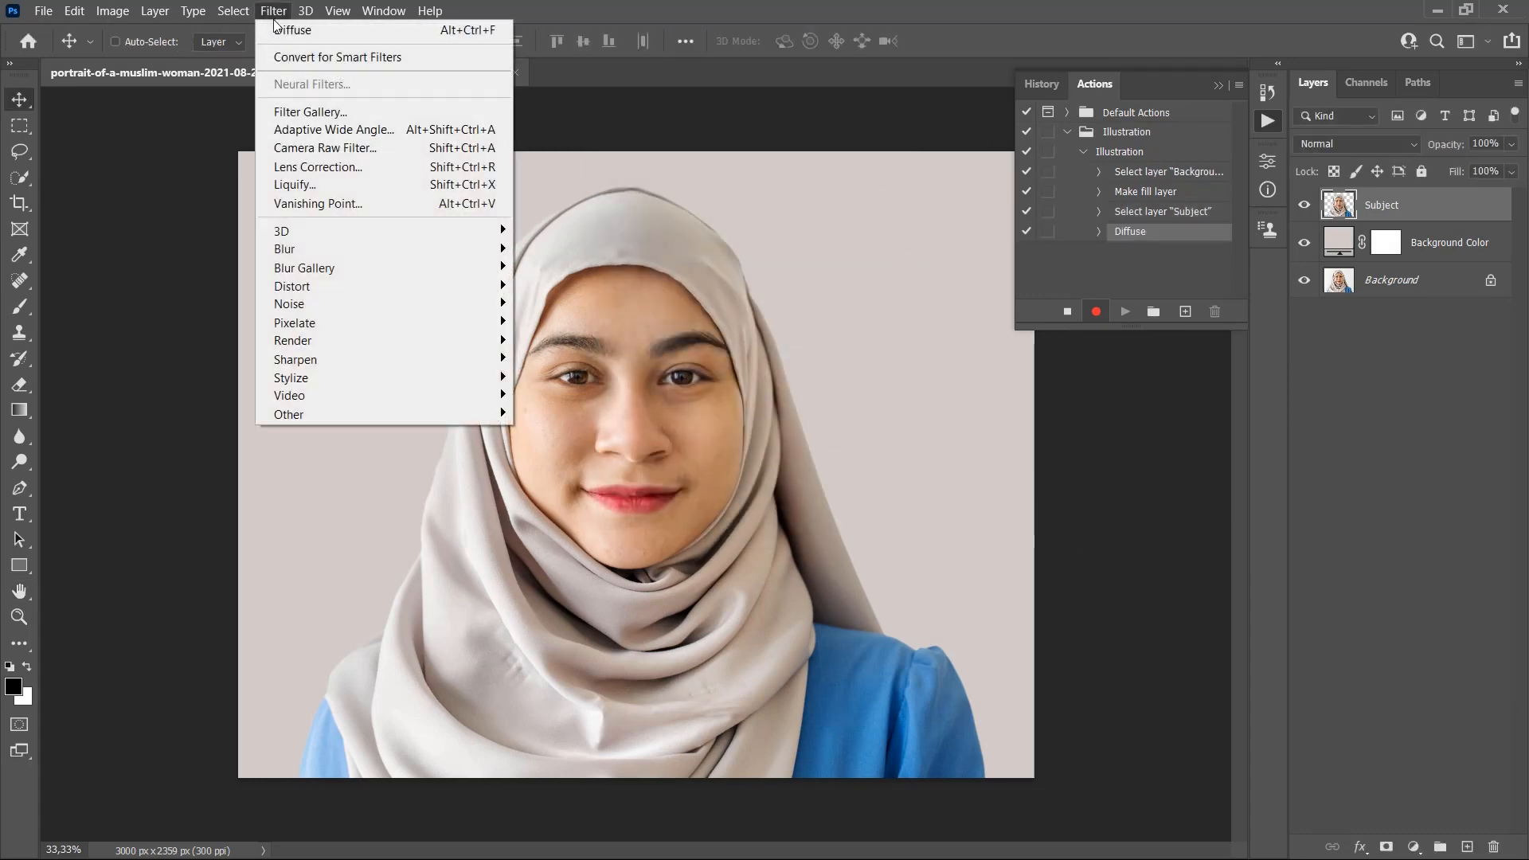
mouse_move(360, 362)
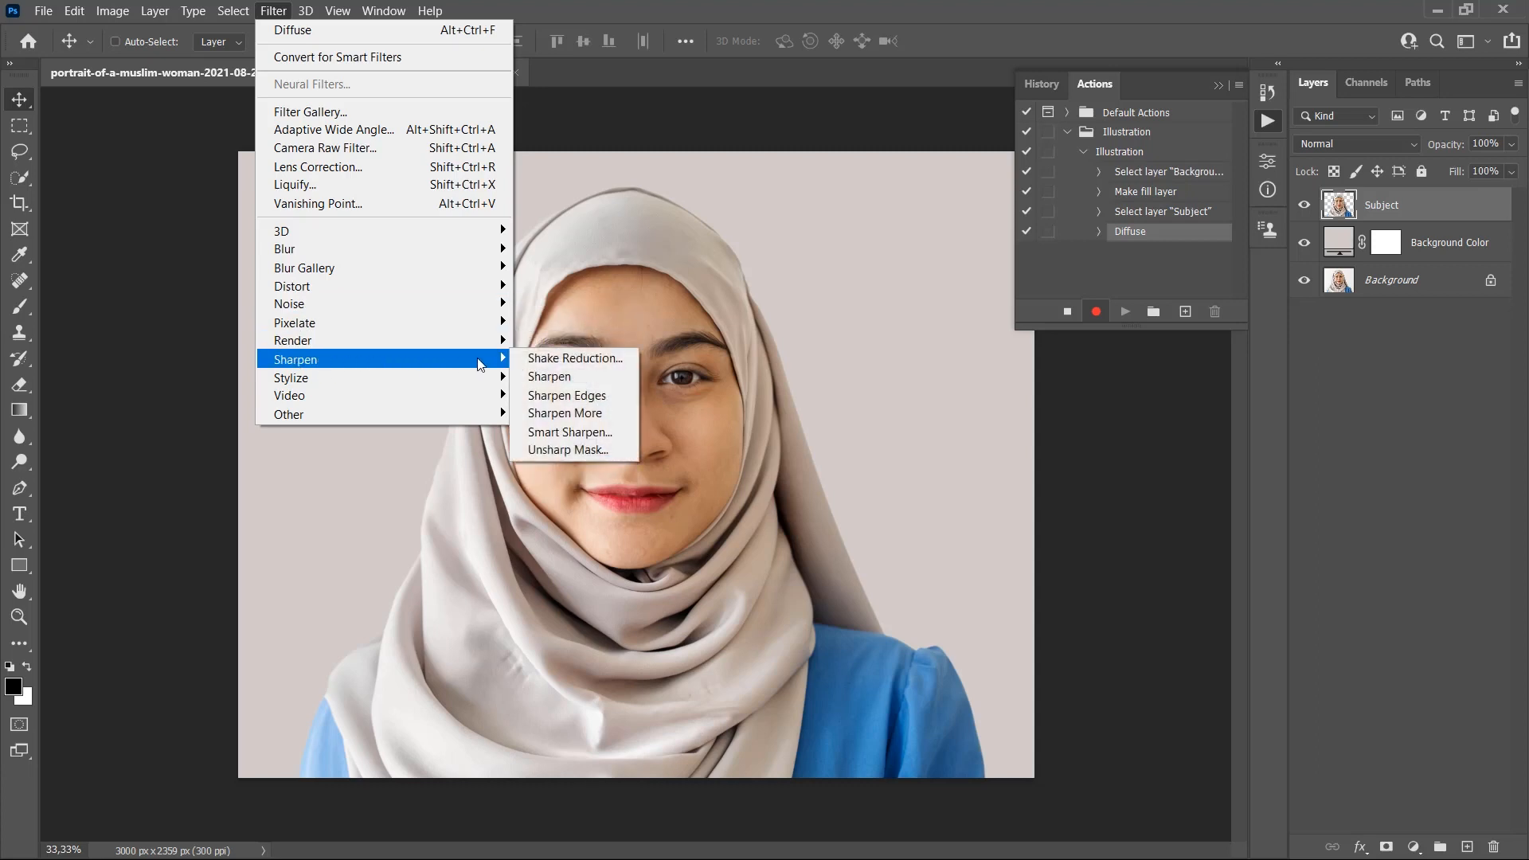
click(557, 451)
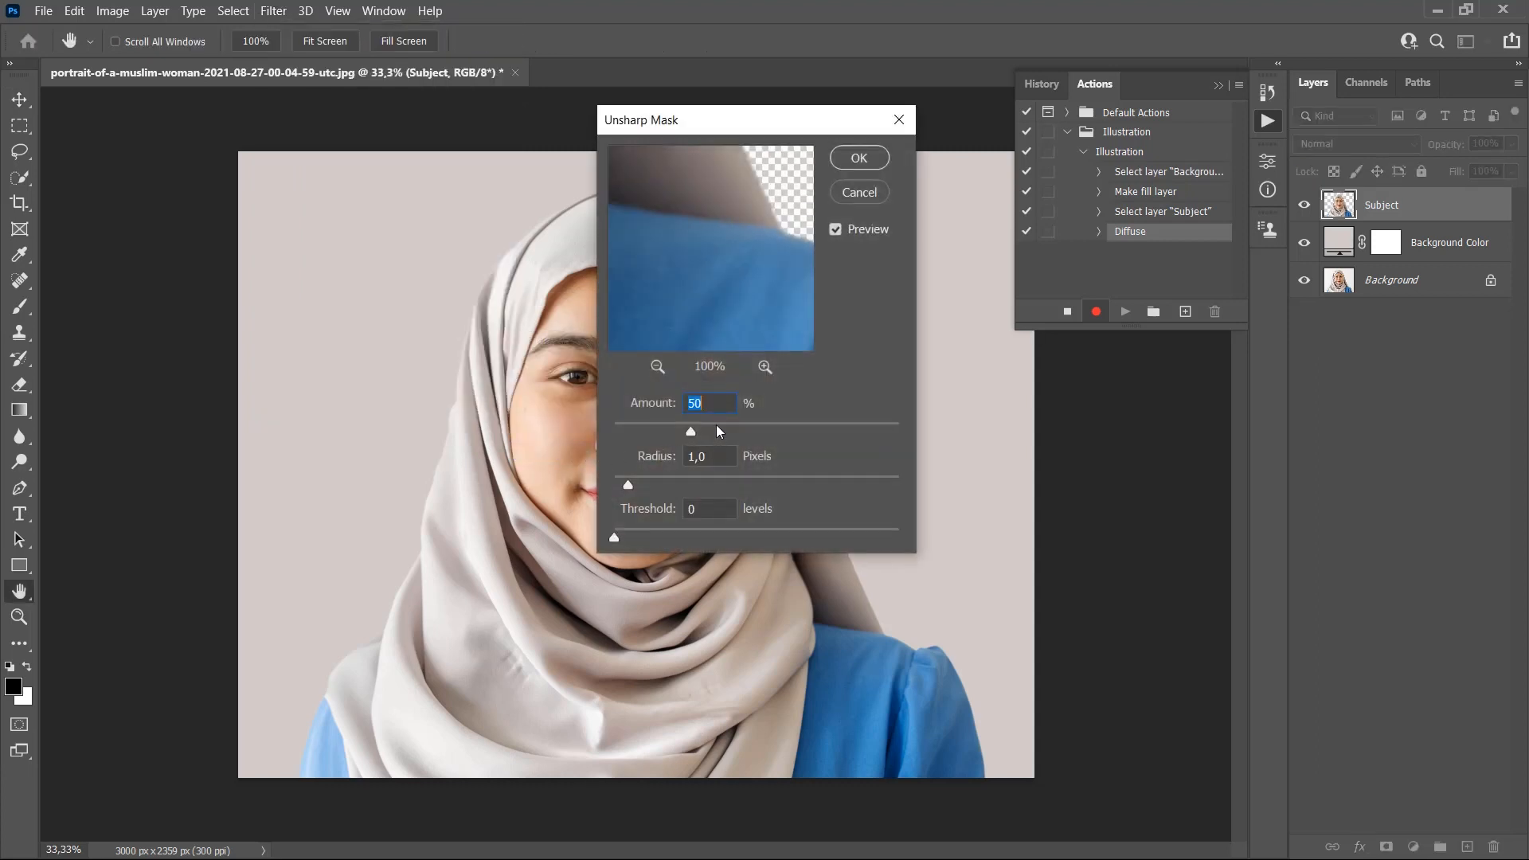
text(125)
click(695, 456)
click(873, 159)
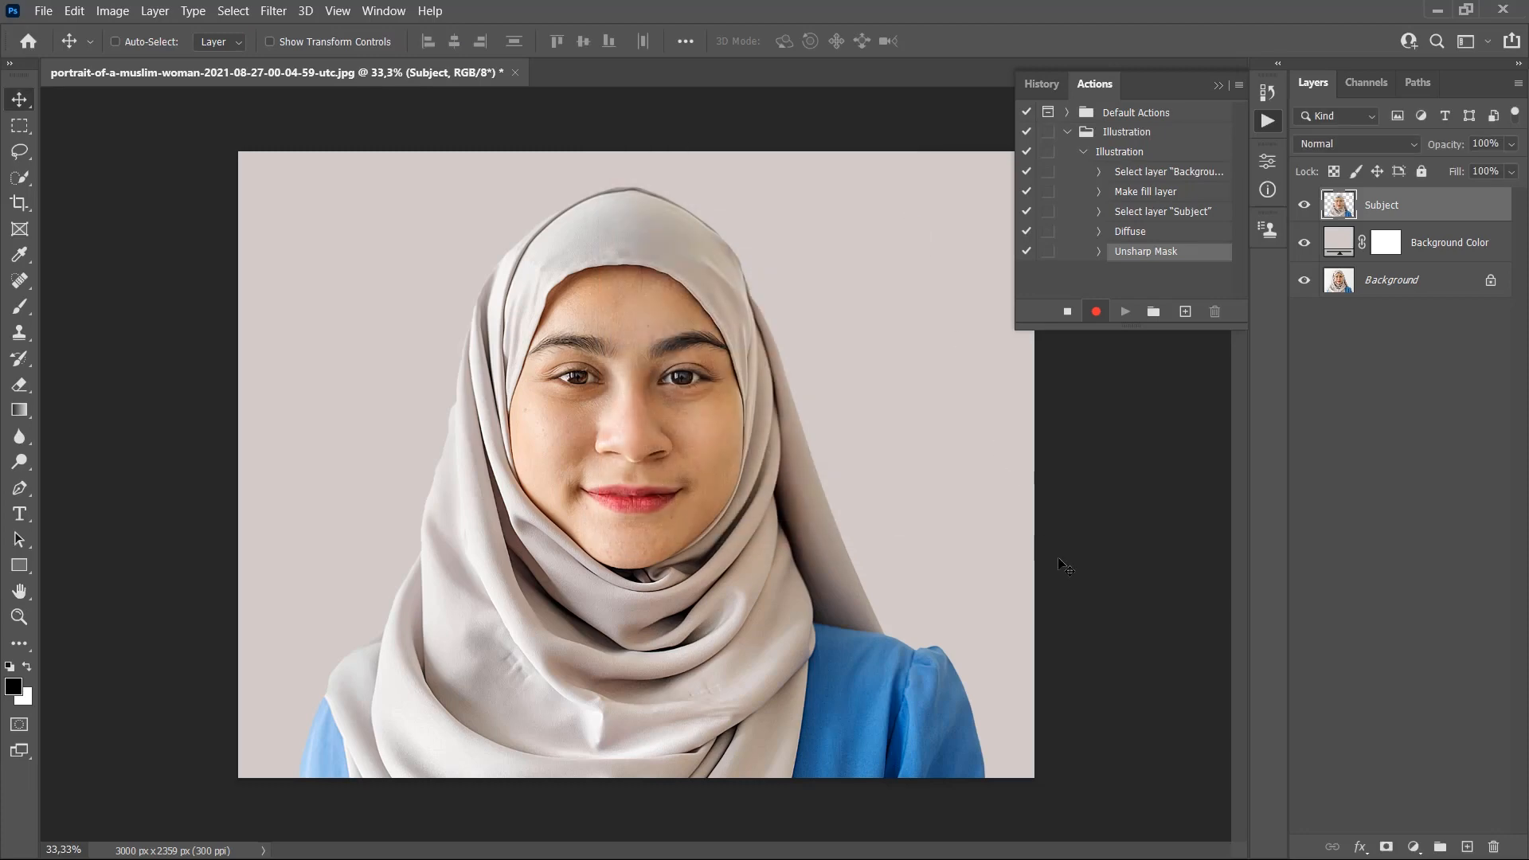
Apply Reduce Noise to the Subject layer with Strength 10 and Preserve Details, Reduce Color Noise and Sharpen Details at their minimum
click(263, 14)
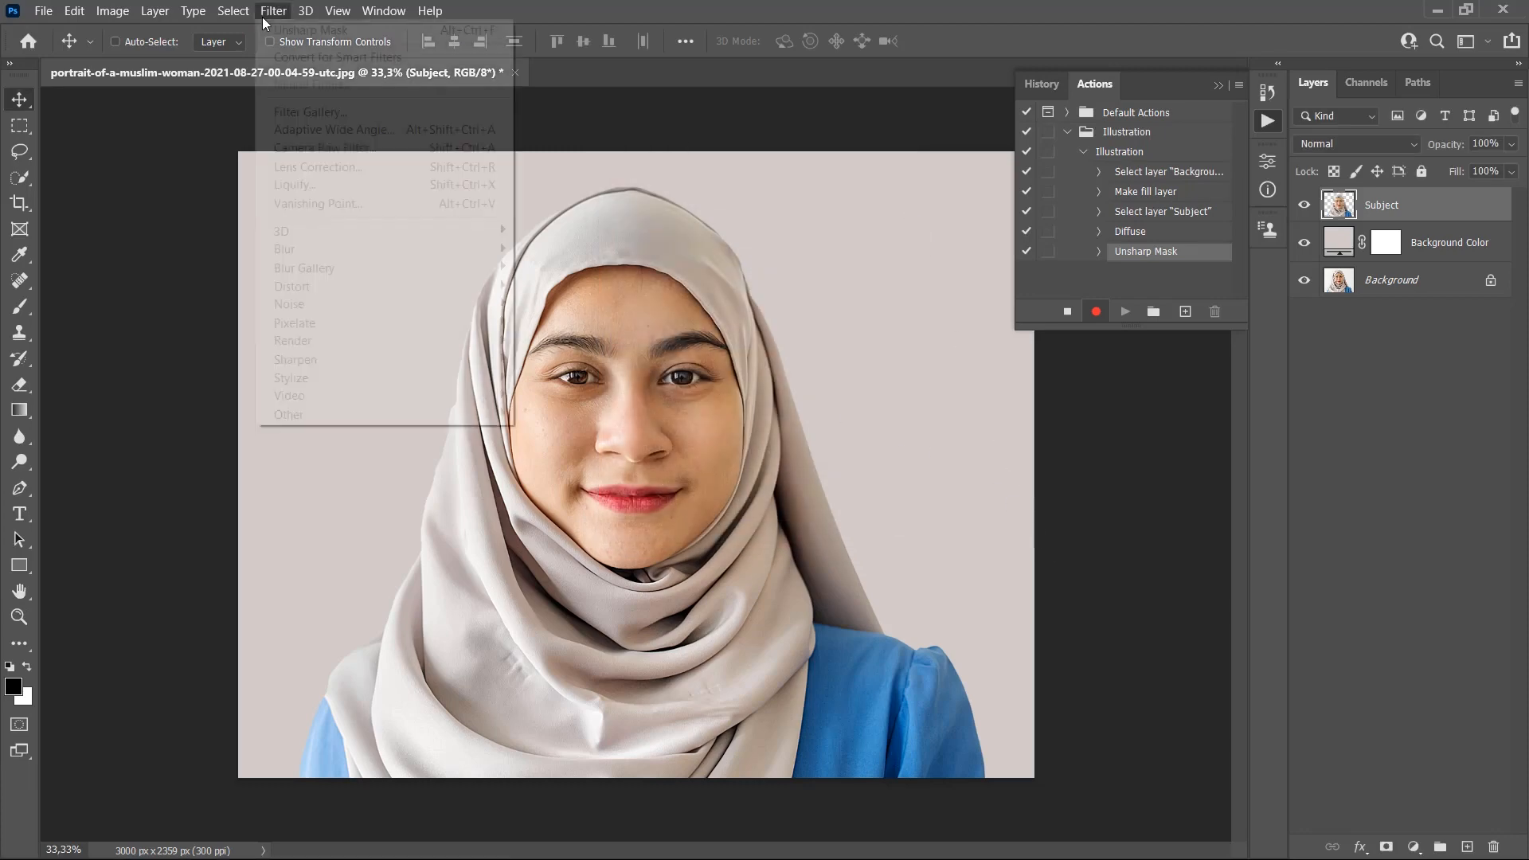
mouse_move(324, 308)
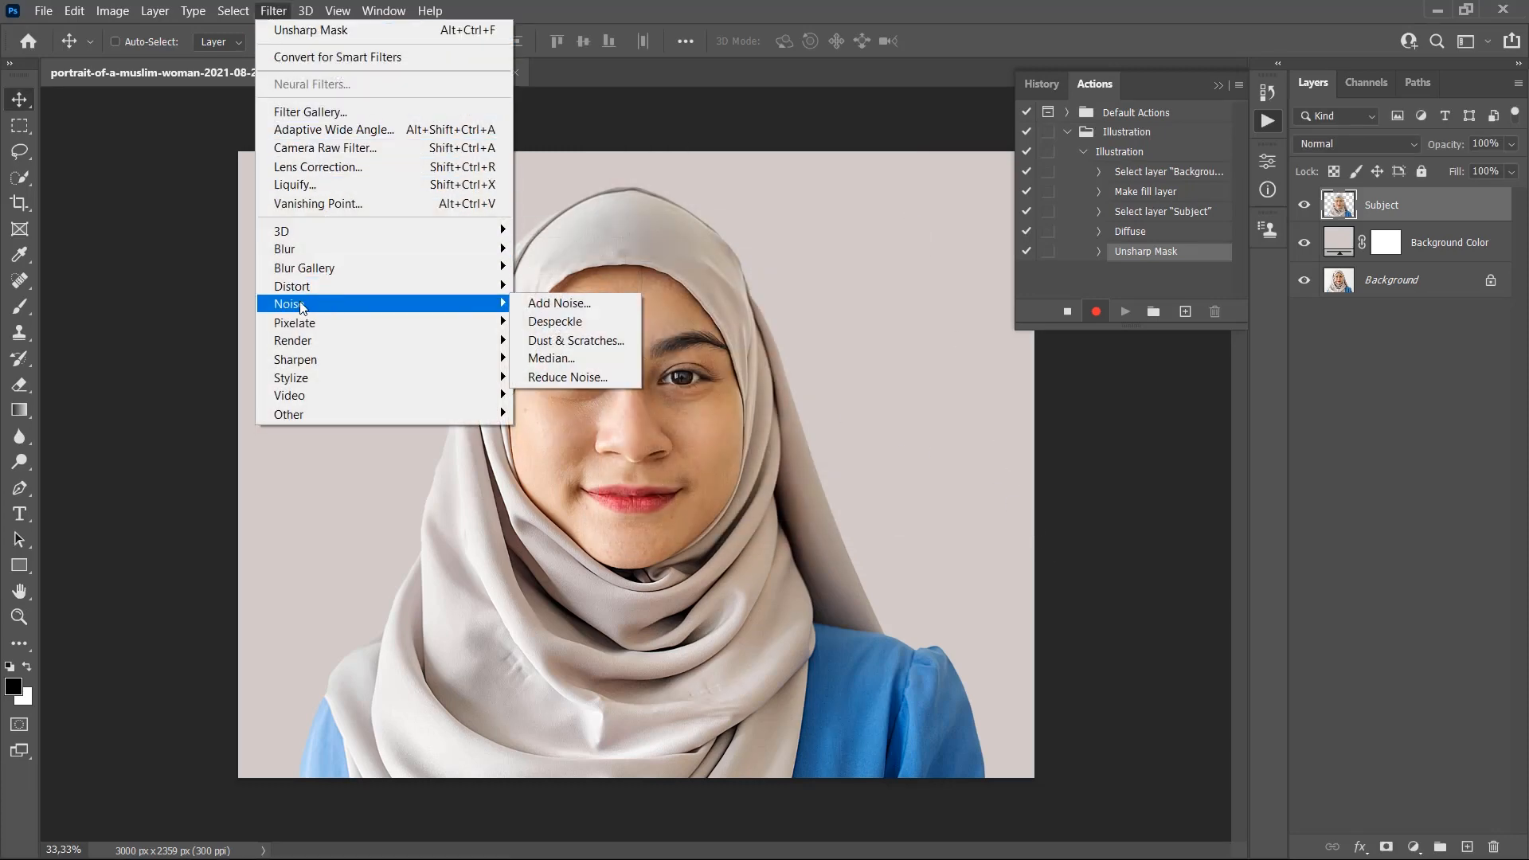
click(572, 377)
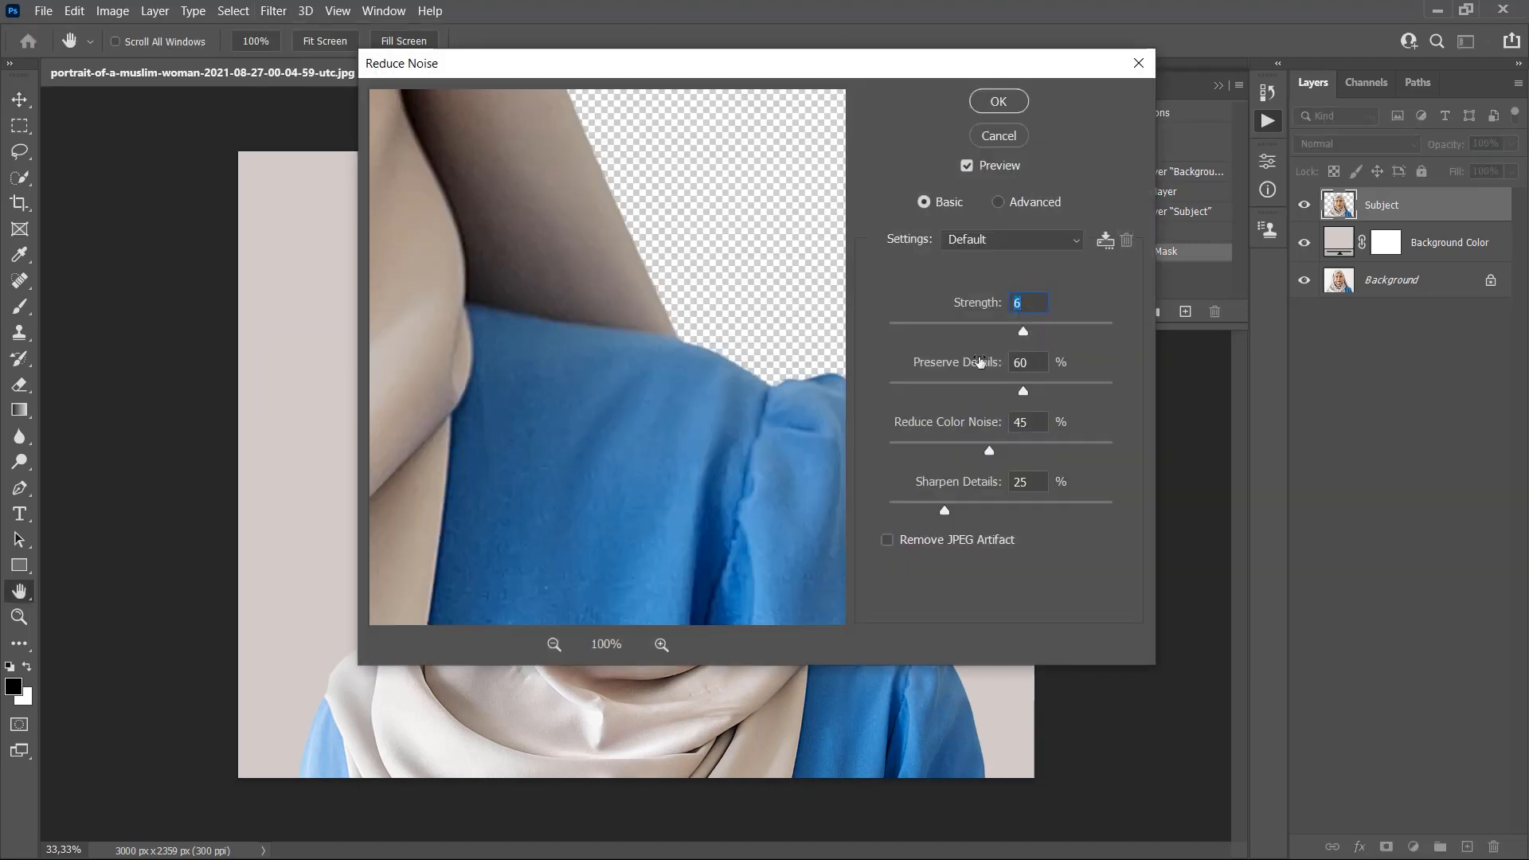
drag(1030, 333, 1113, 333)
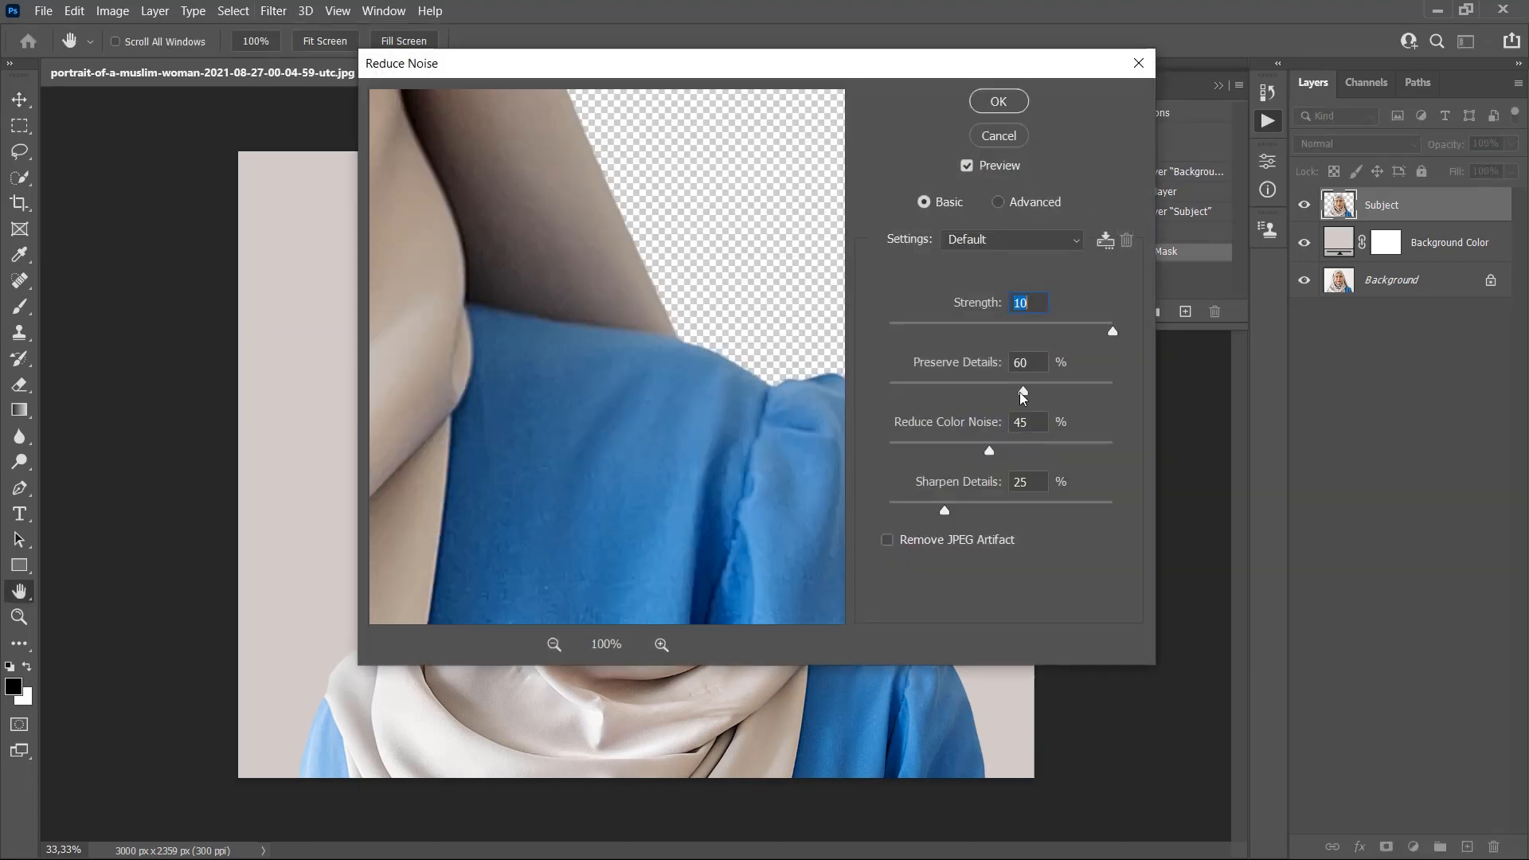
drag(1022, 392, 862, 400)
drag(989, 452, 838, 444)
drag(947, 519, 843, 512)
click(1010, 108)
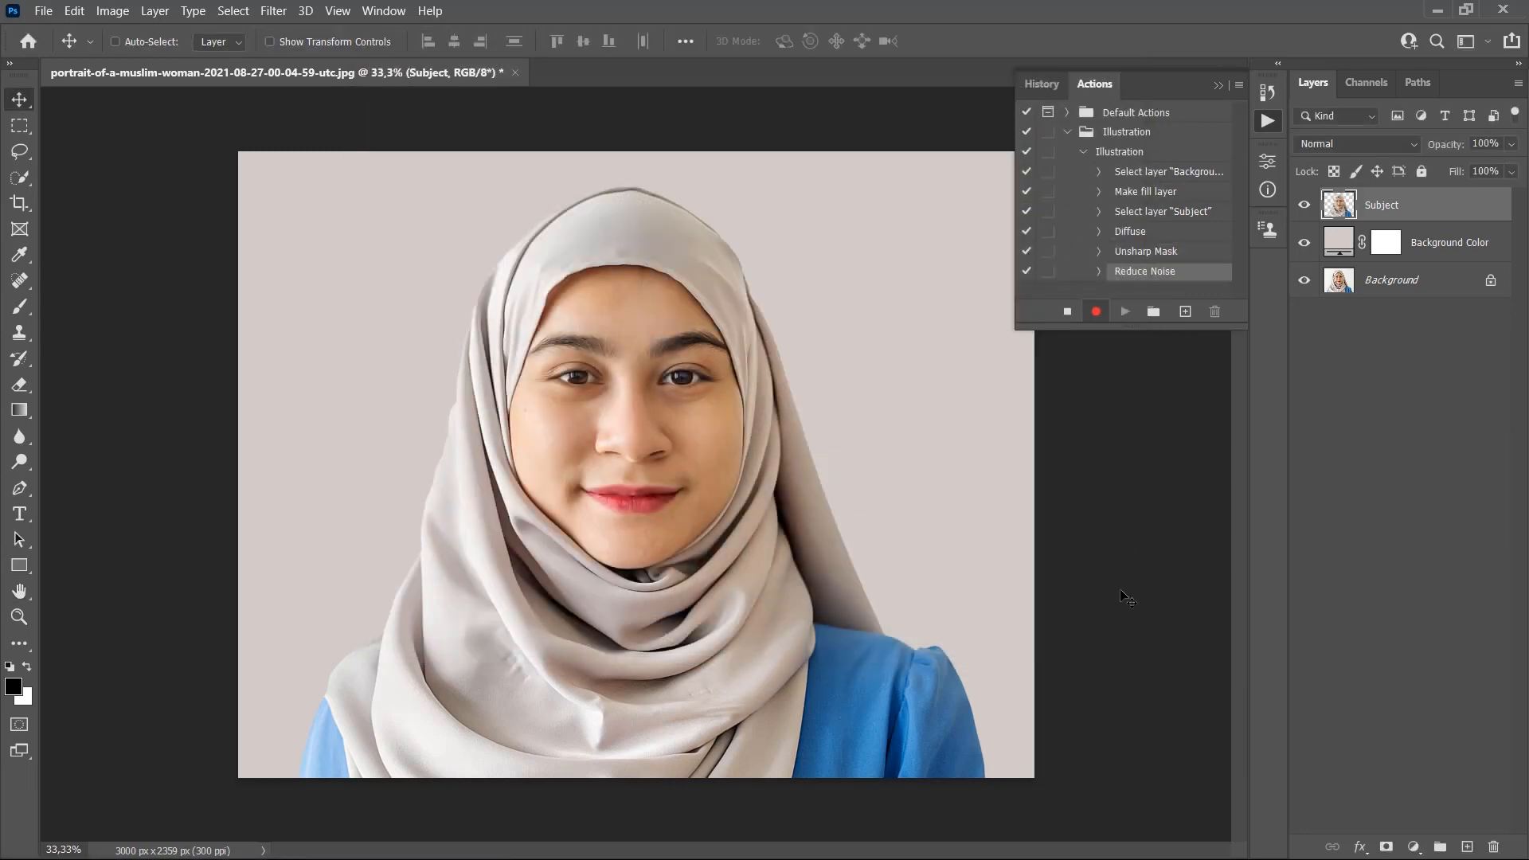
Apply a Surface Blur to the Subject layer with radius 5 pixels and threshold 15 levels
click(266, 14)
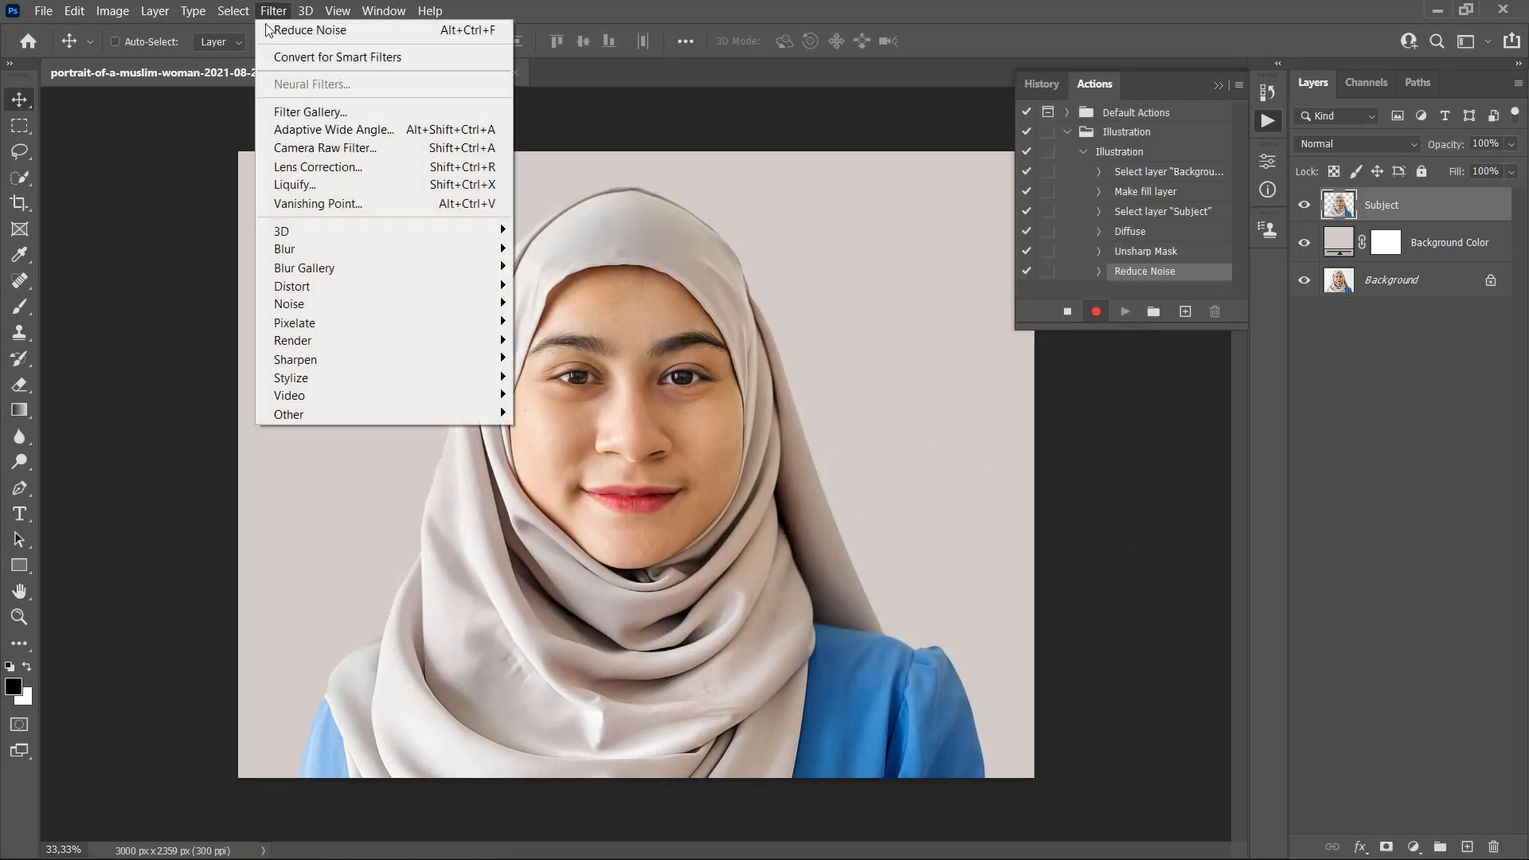
mouse_move(300, 247)
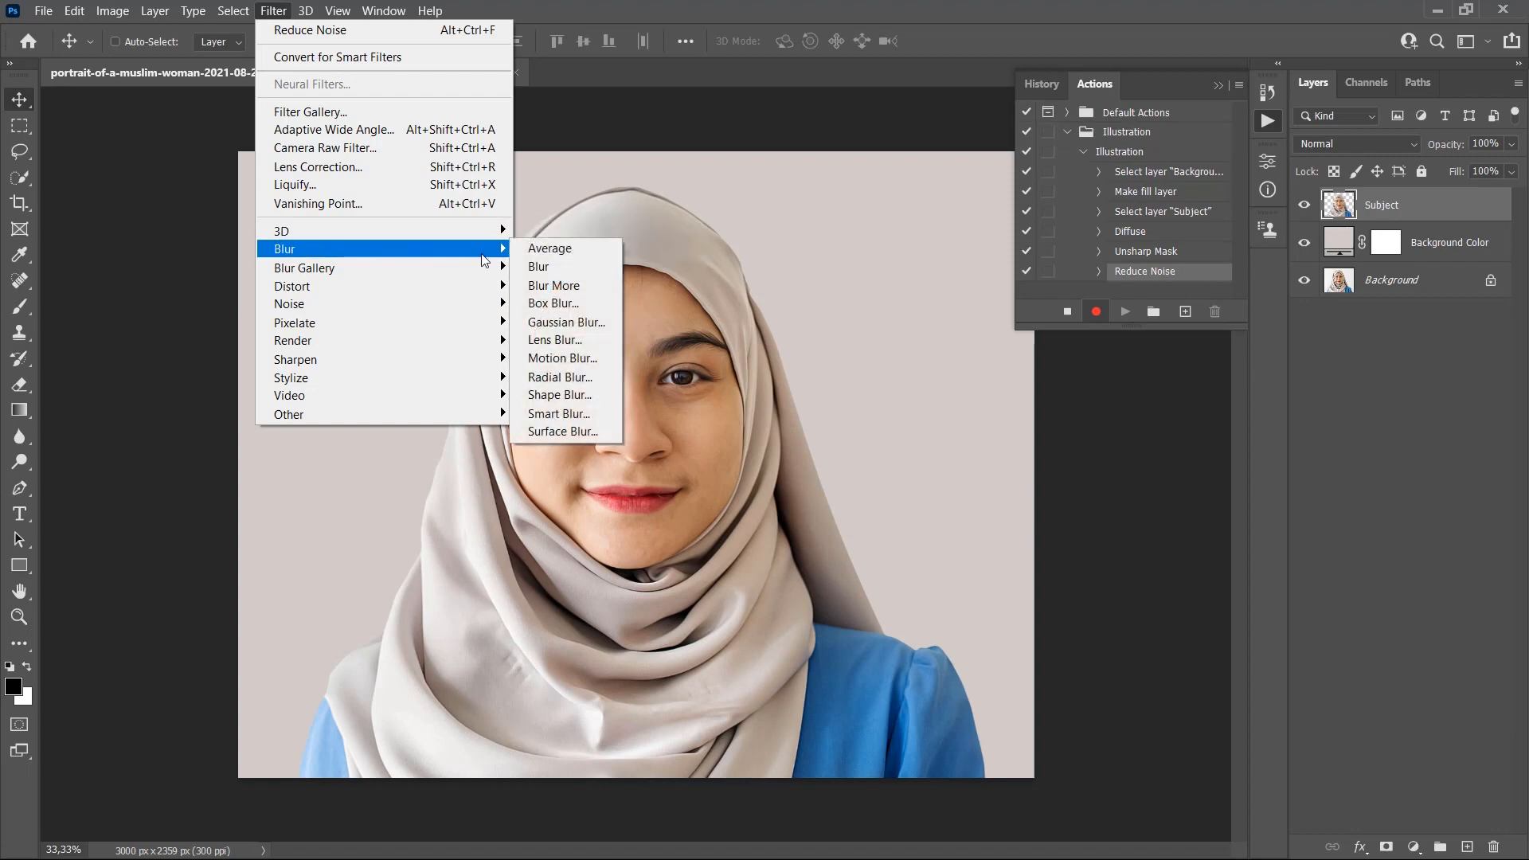
click(568, 433)
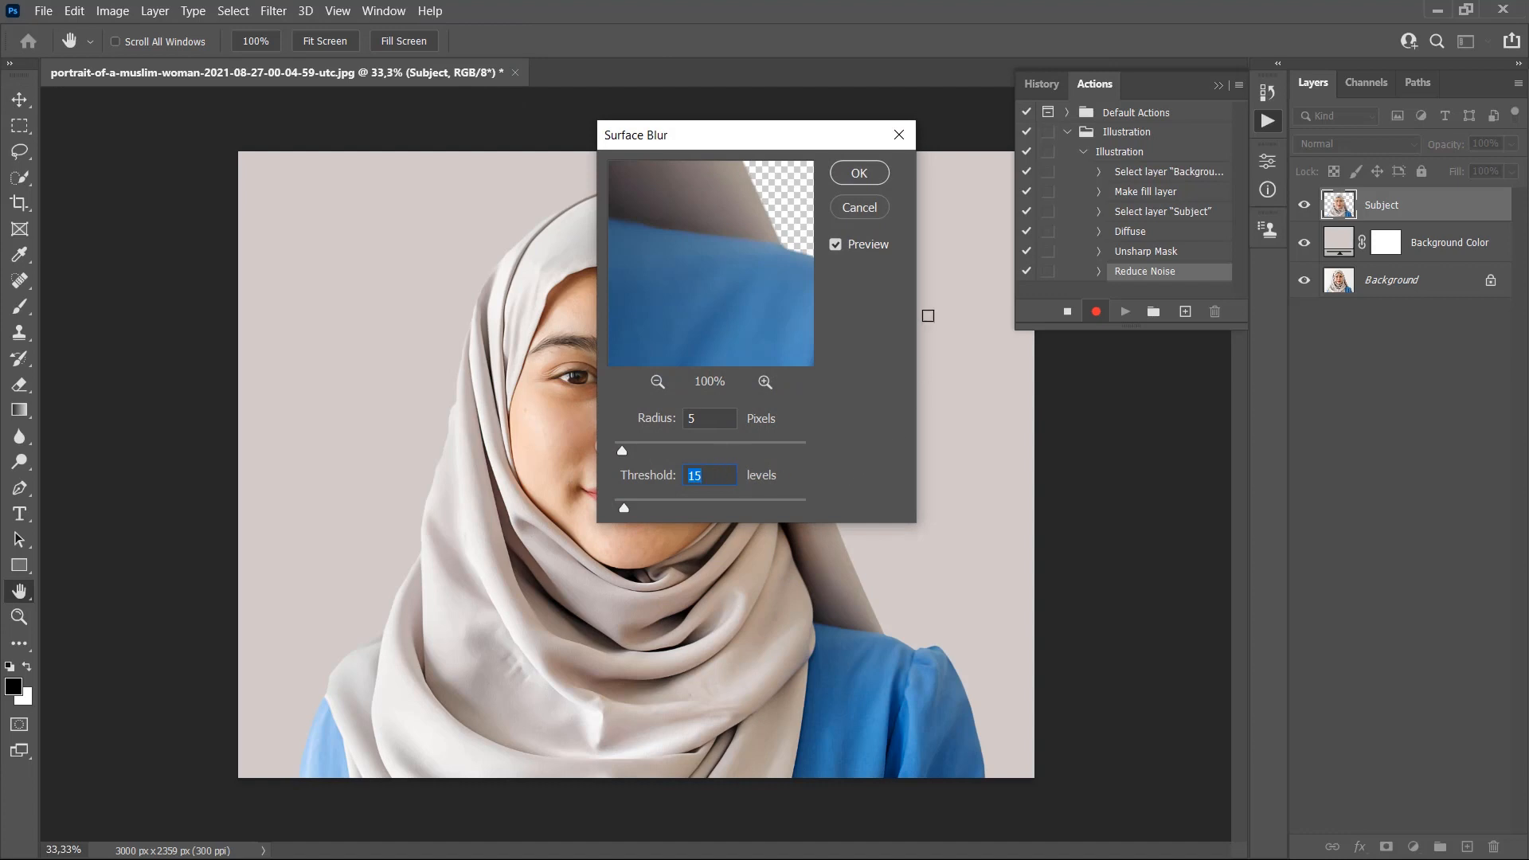
click(858, 174)
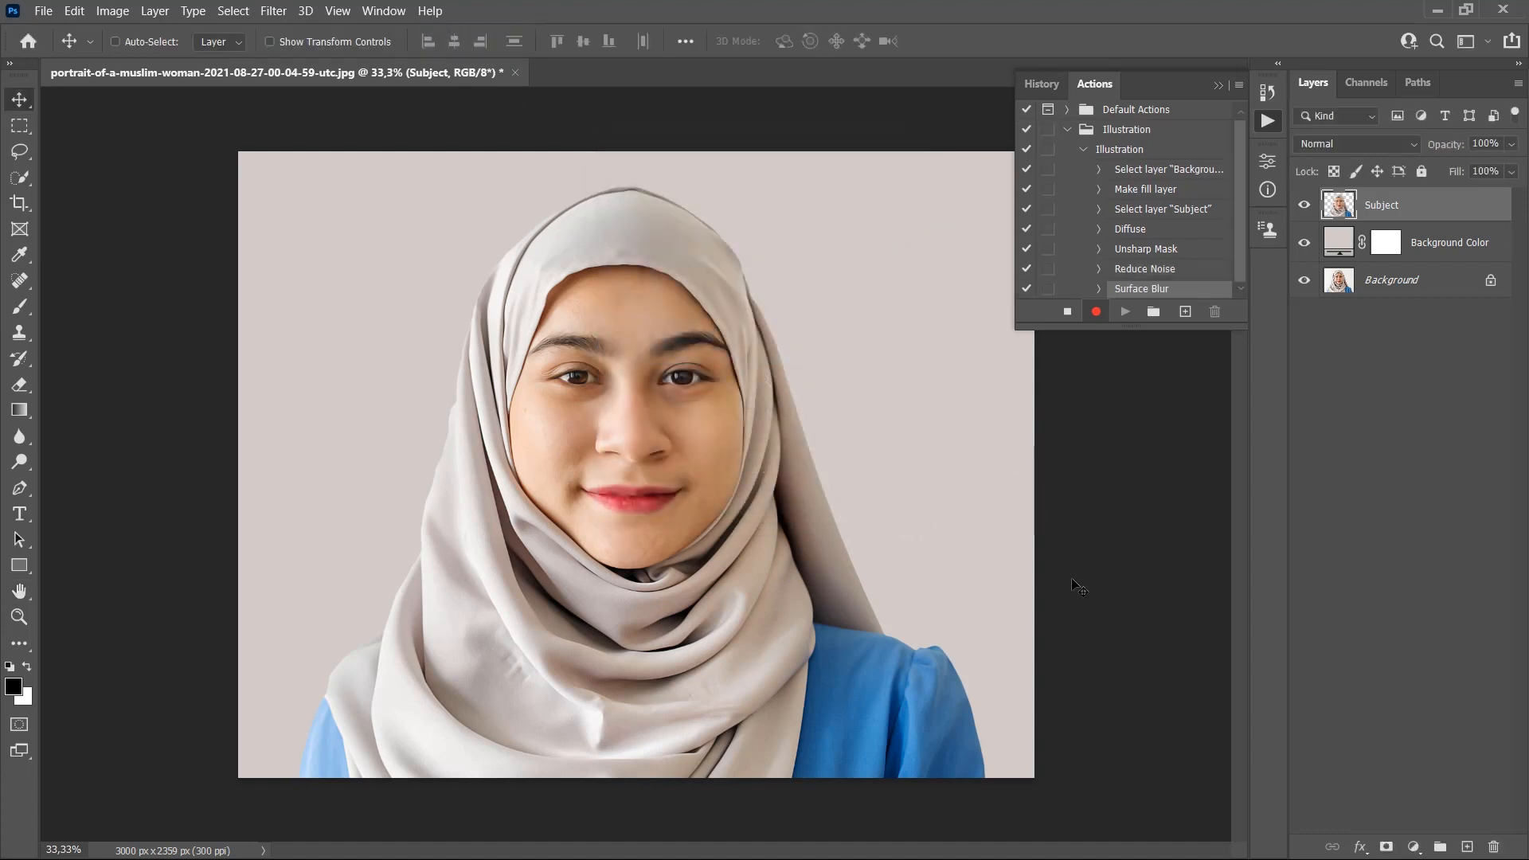
Apply a second Unsharp Mask to the Subject layer with the amount set to 250%
click(272, 15)
mouse_move(292, 365)
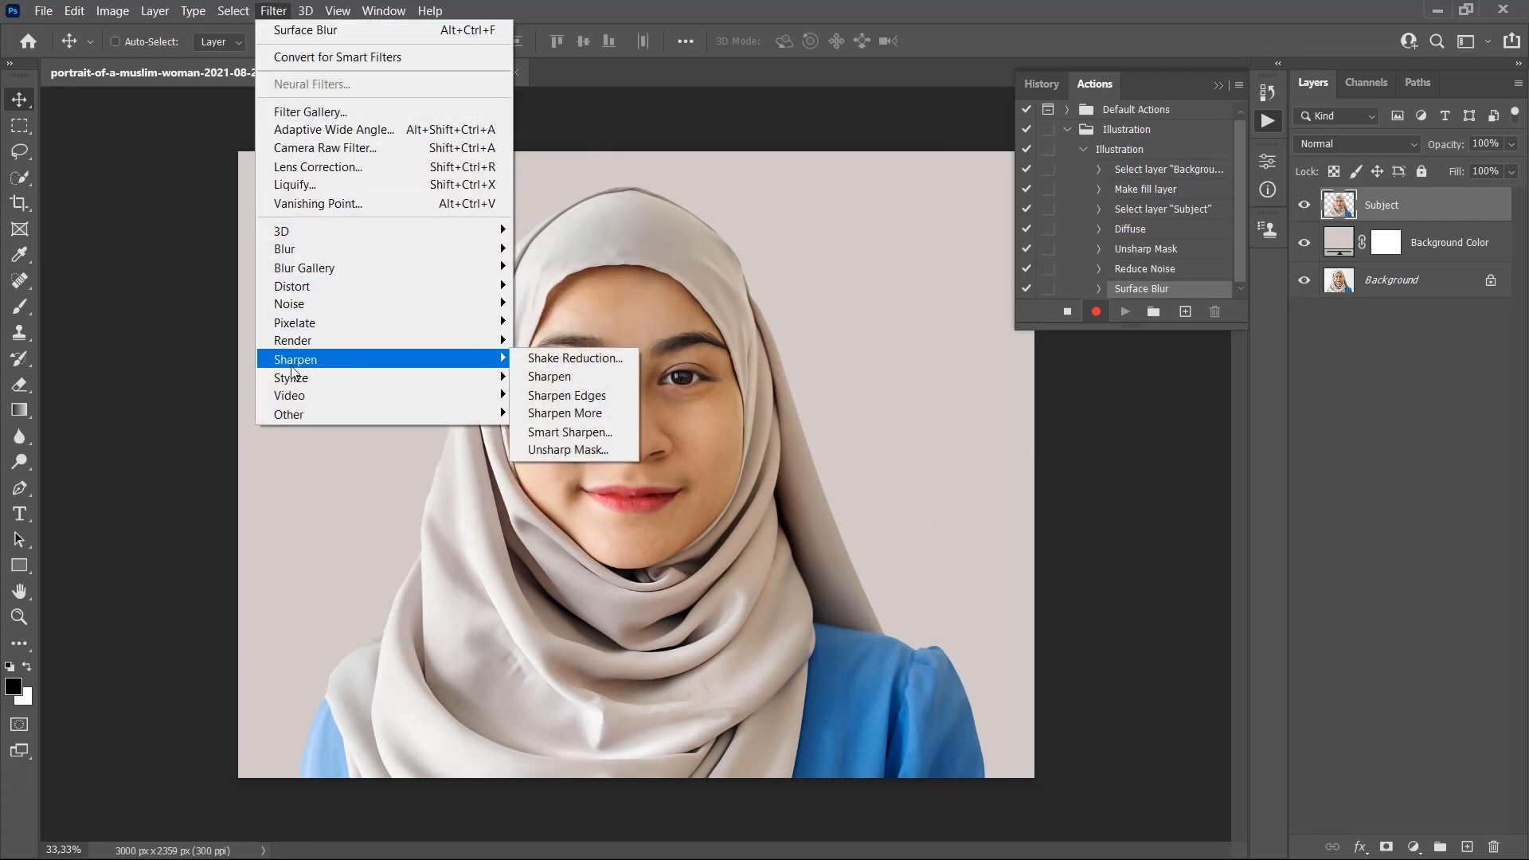
click(570, 451)
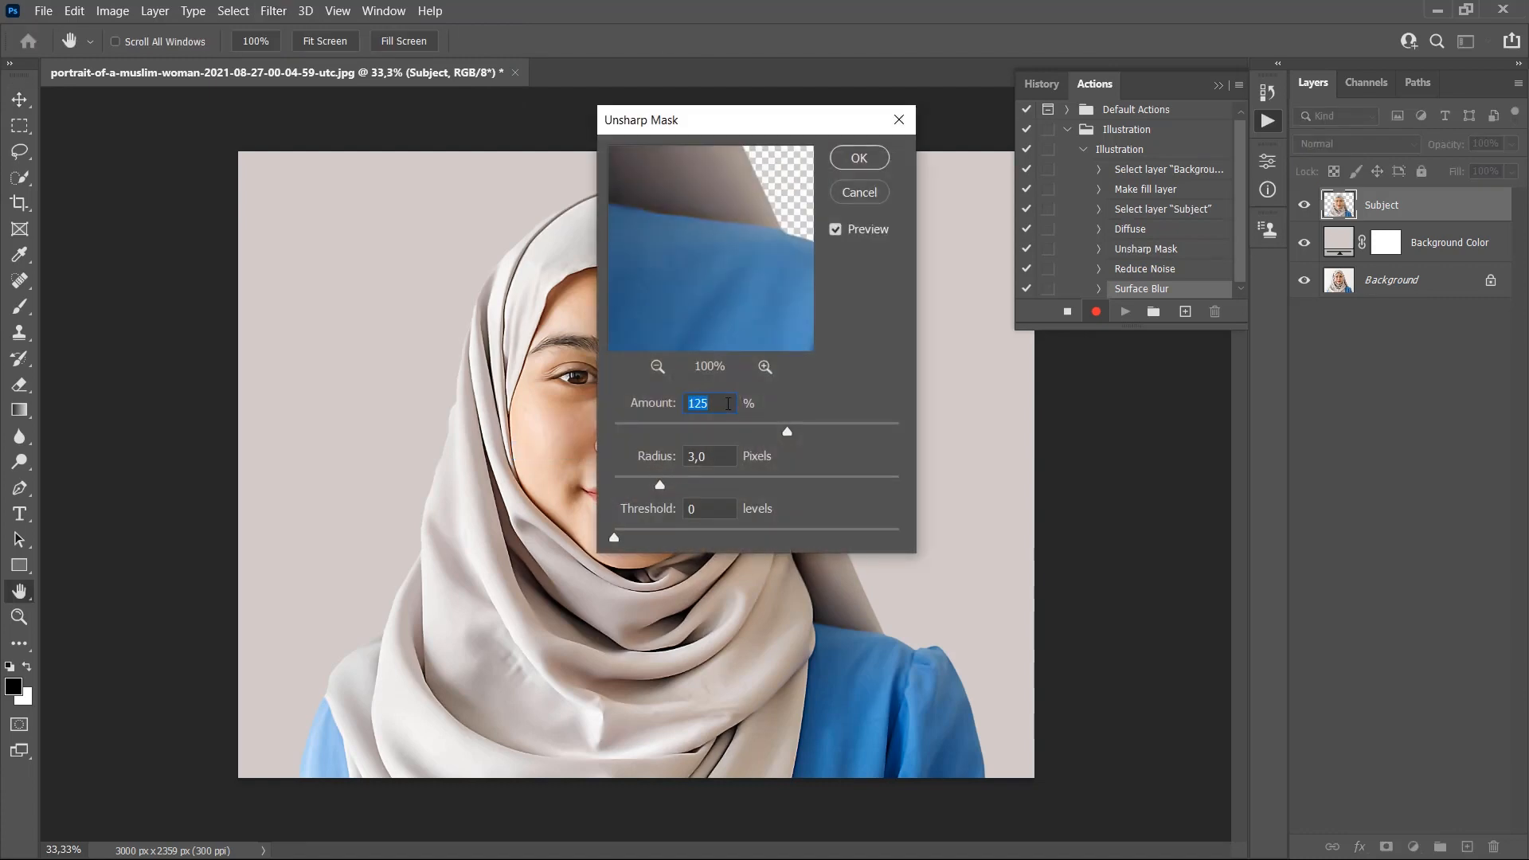
text(250)
click(860, 158)
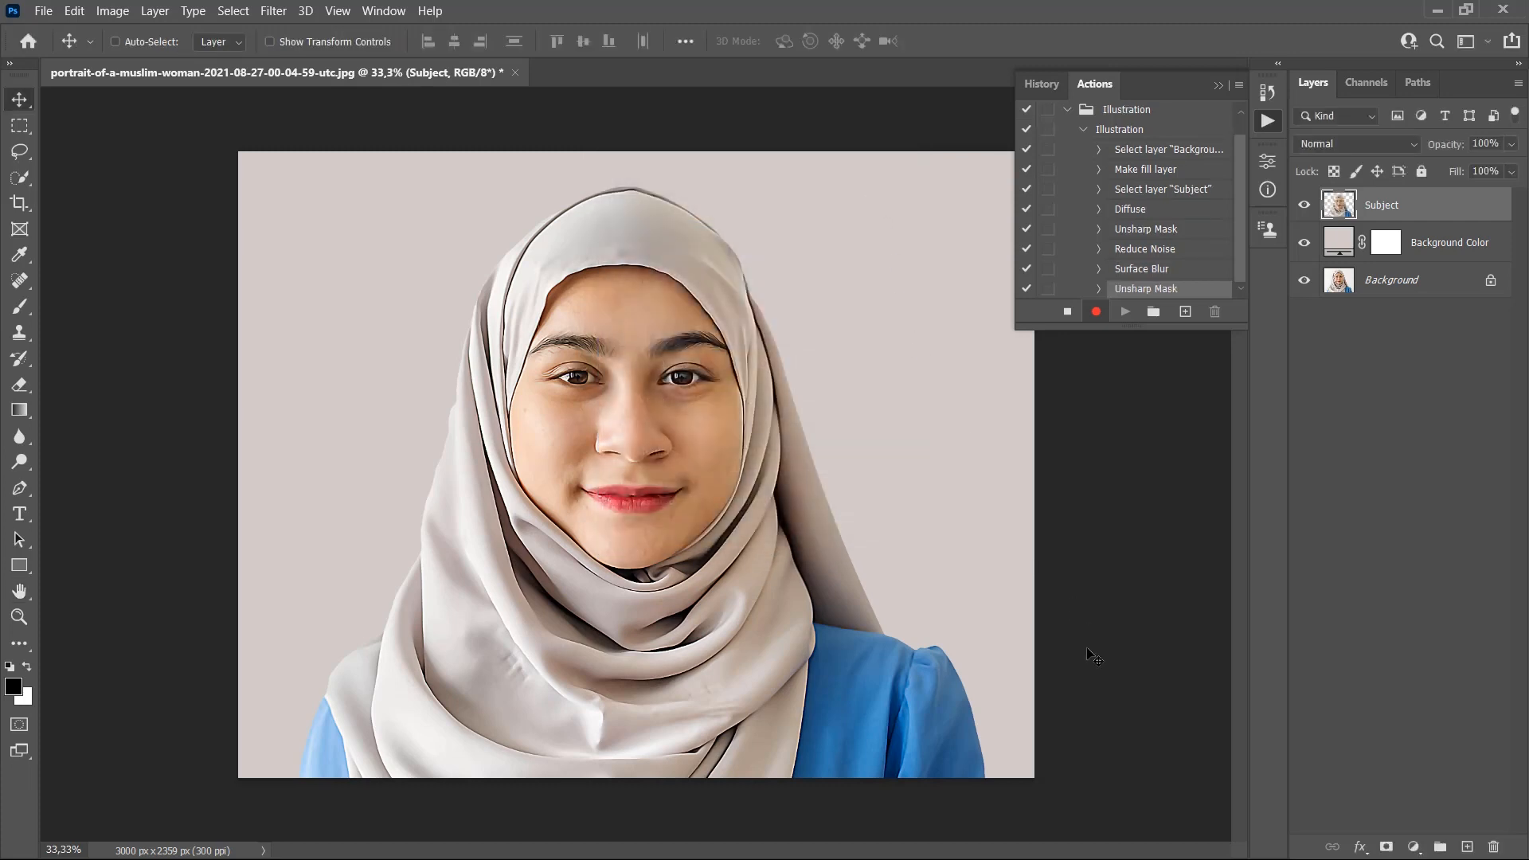
Apply the Filter Gallery's Cutout effect to the Subject layer with Edge Simplicity set to 5
click(273, 11)
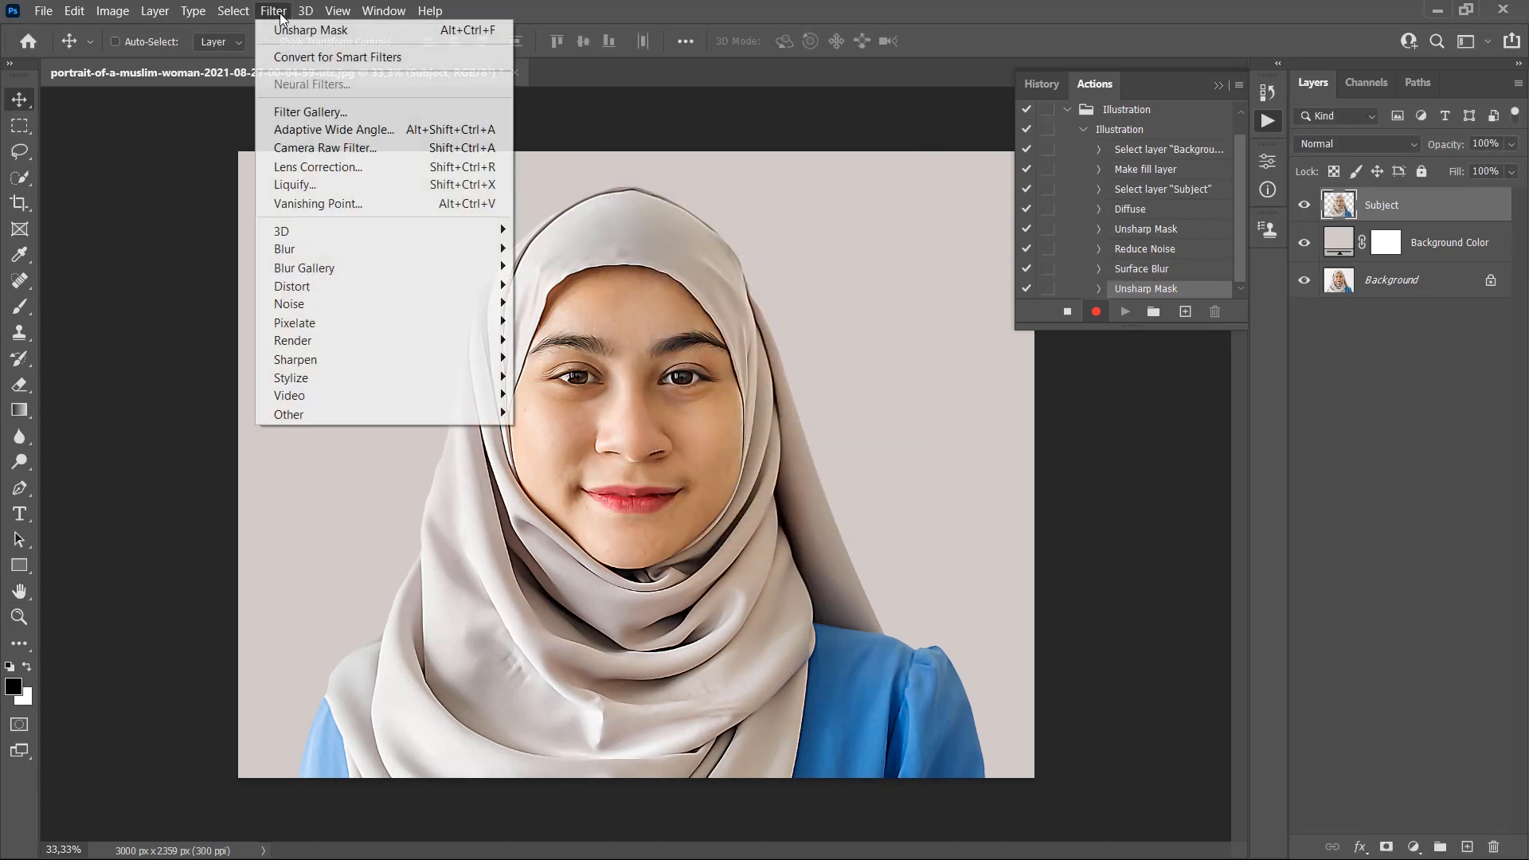
click(293, 114)
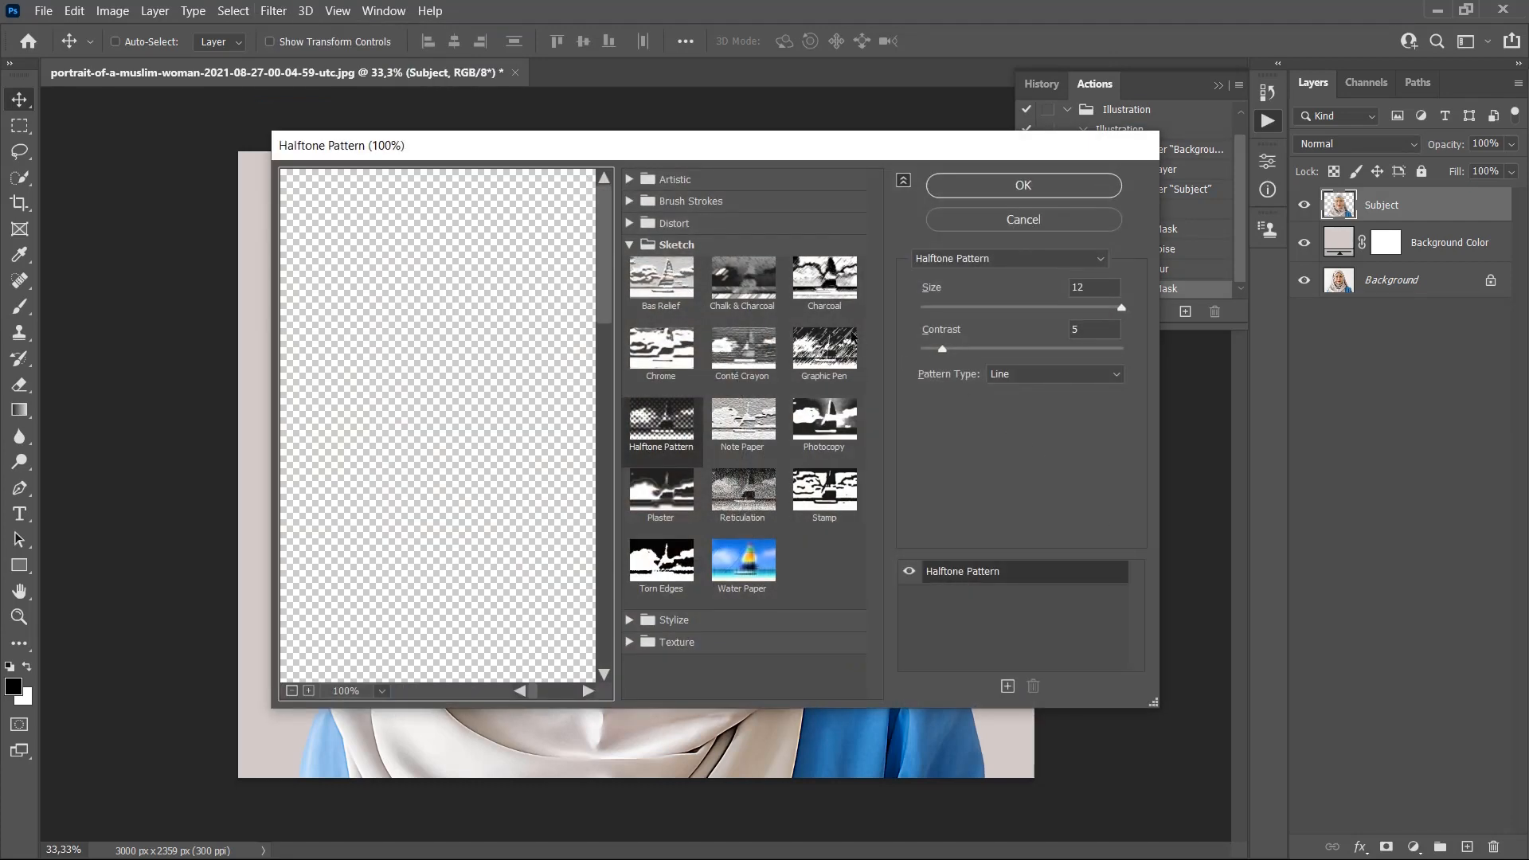
click(633, 242)
click(631, 180)
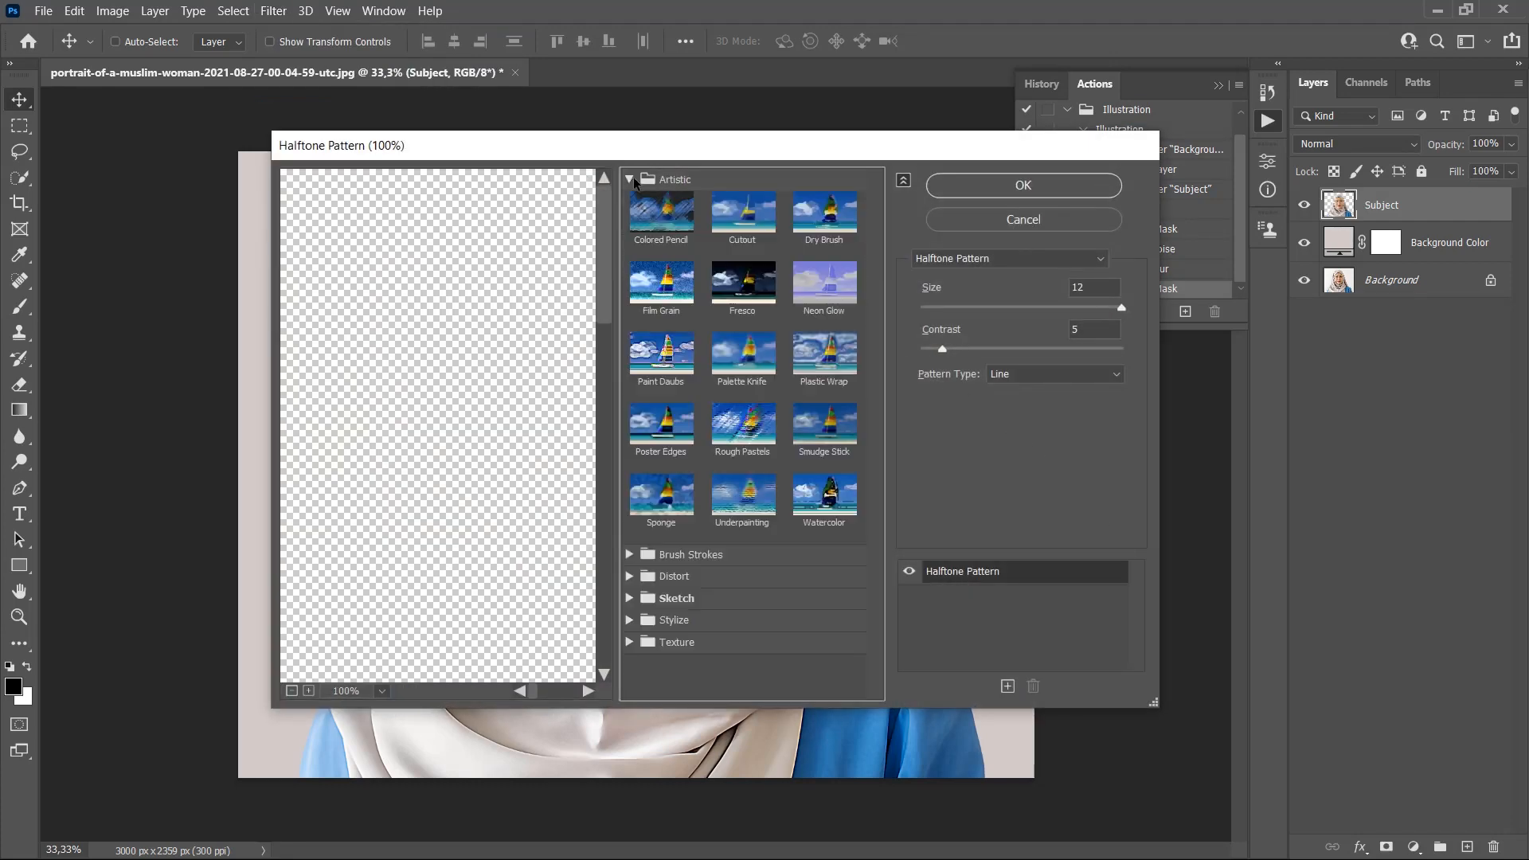
click(743, 231)
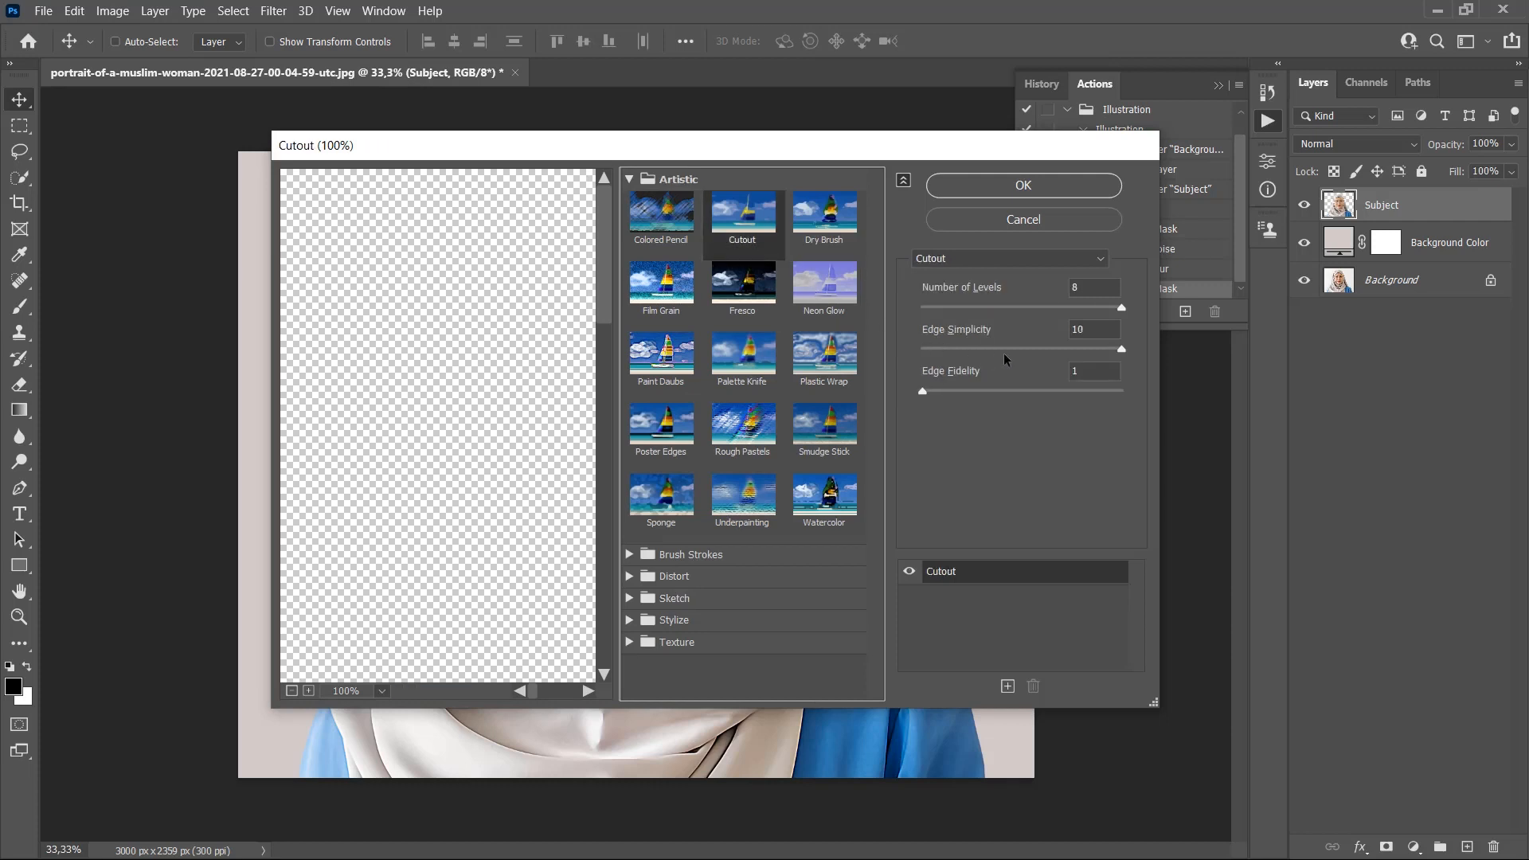
double_click(1099, 330)
text(5)
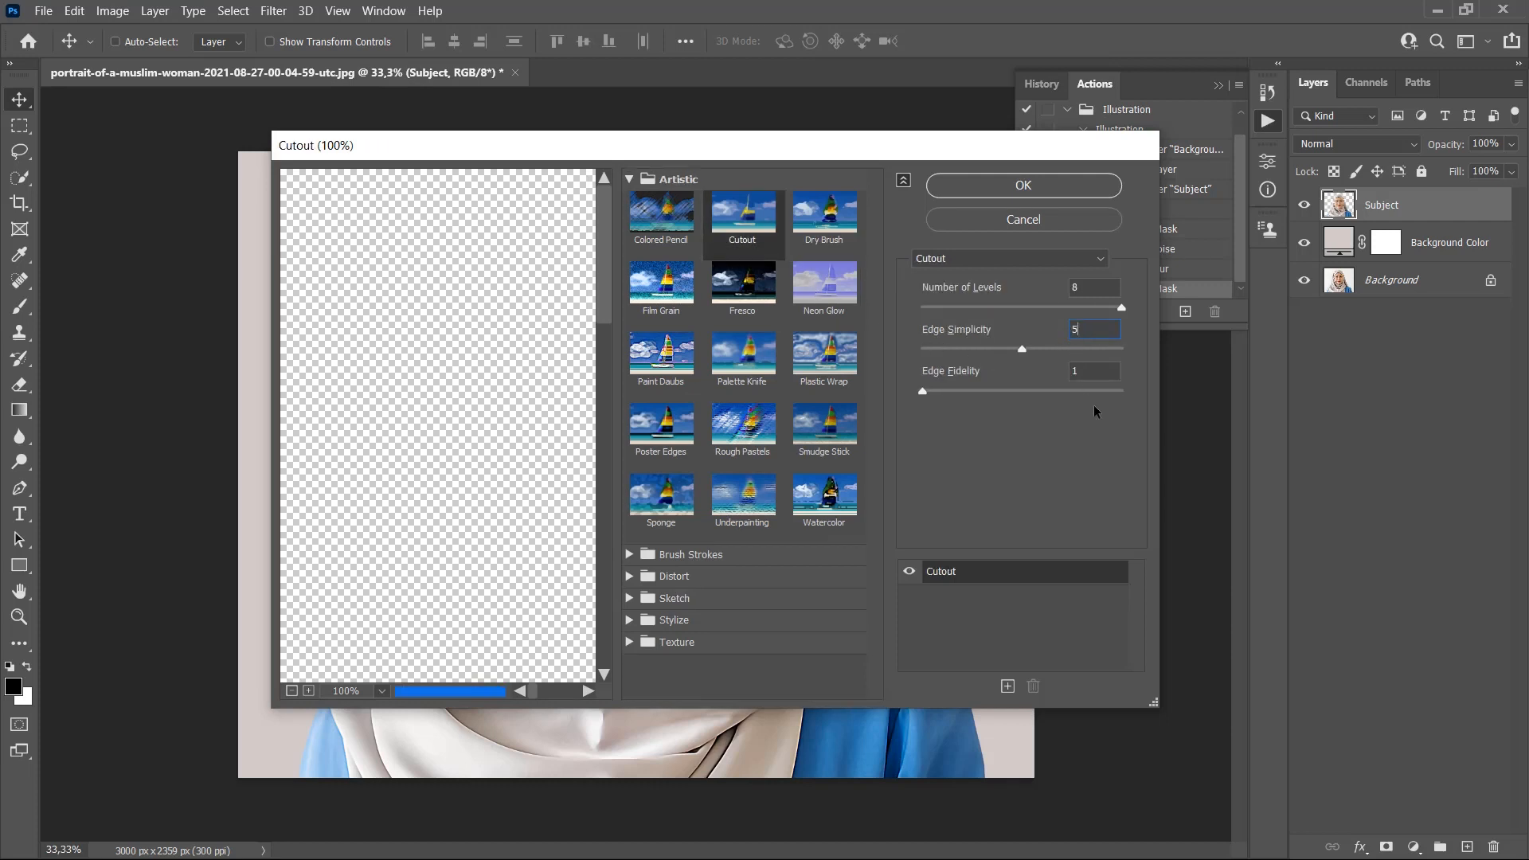
click(1039, 190)
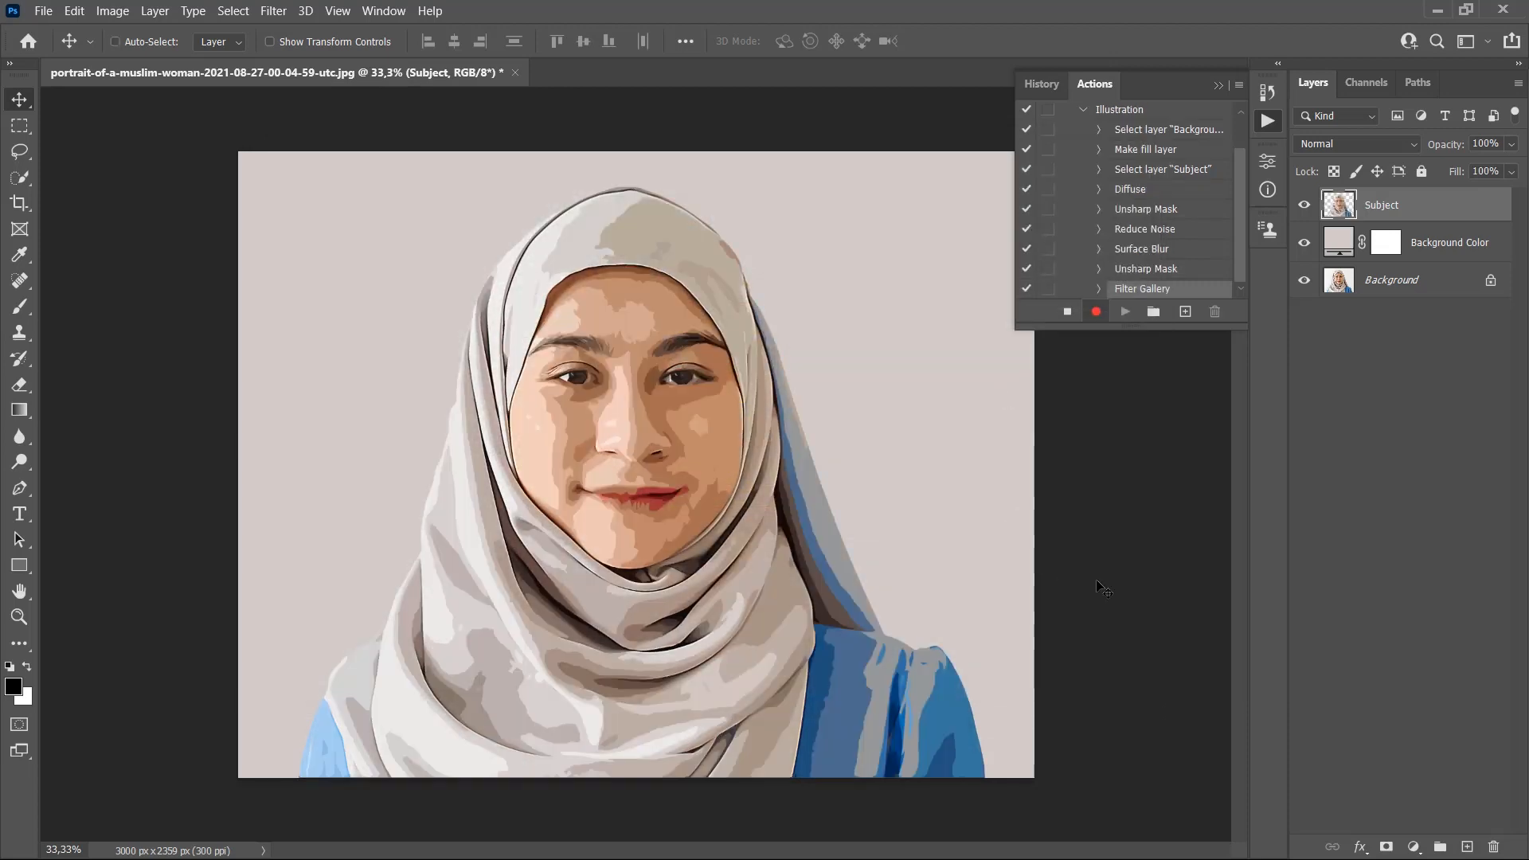
Load the Subject layer's outline as a selection, copy that area of the Background to a new layer, and move it above Subject
ctrl+click(1340, 205)
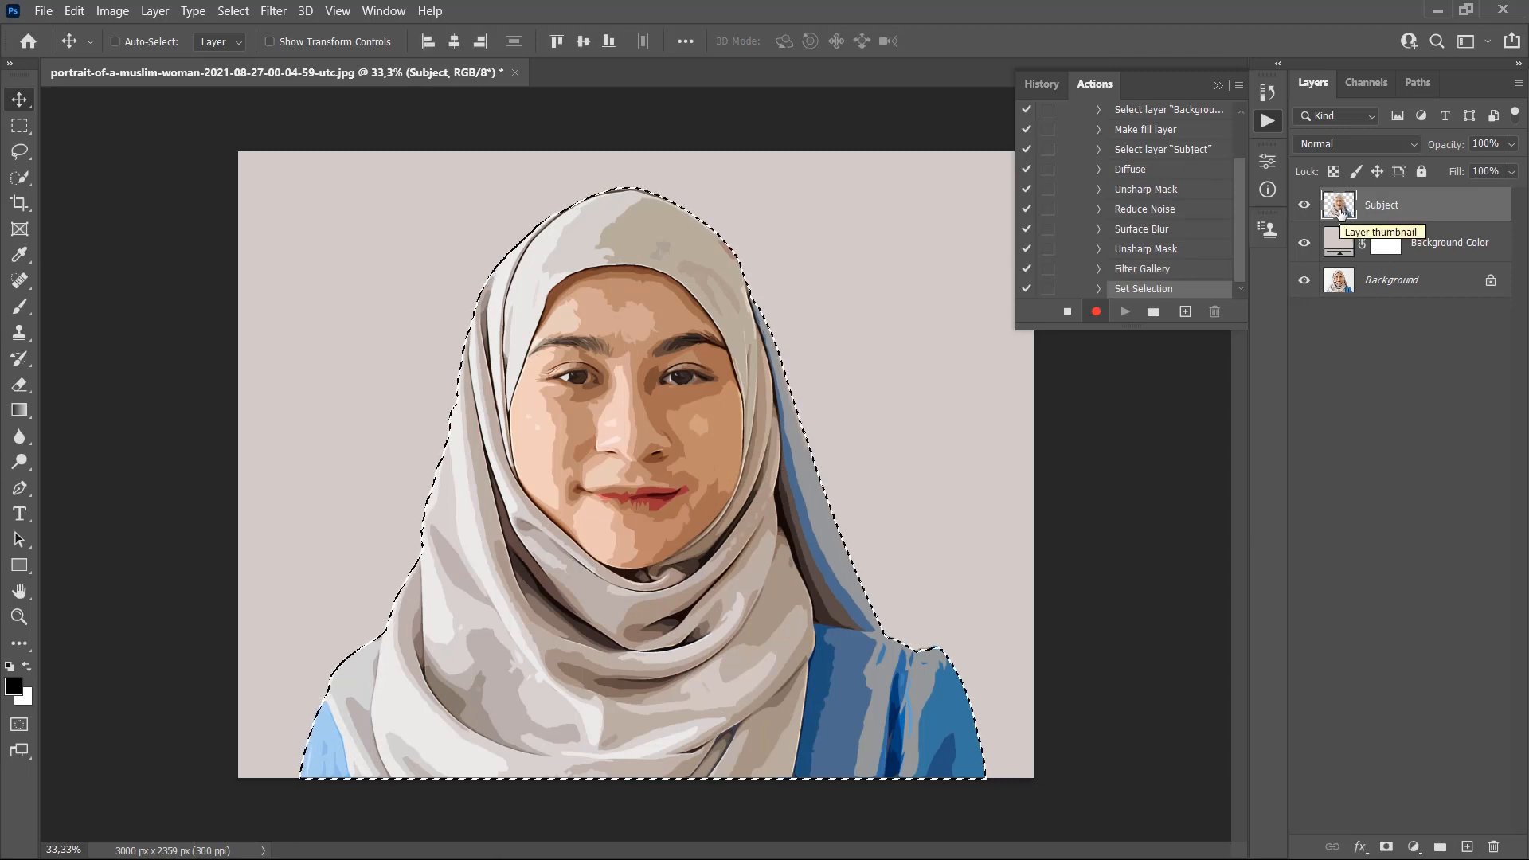
click(1419, 294)
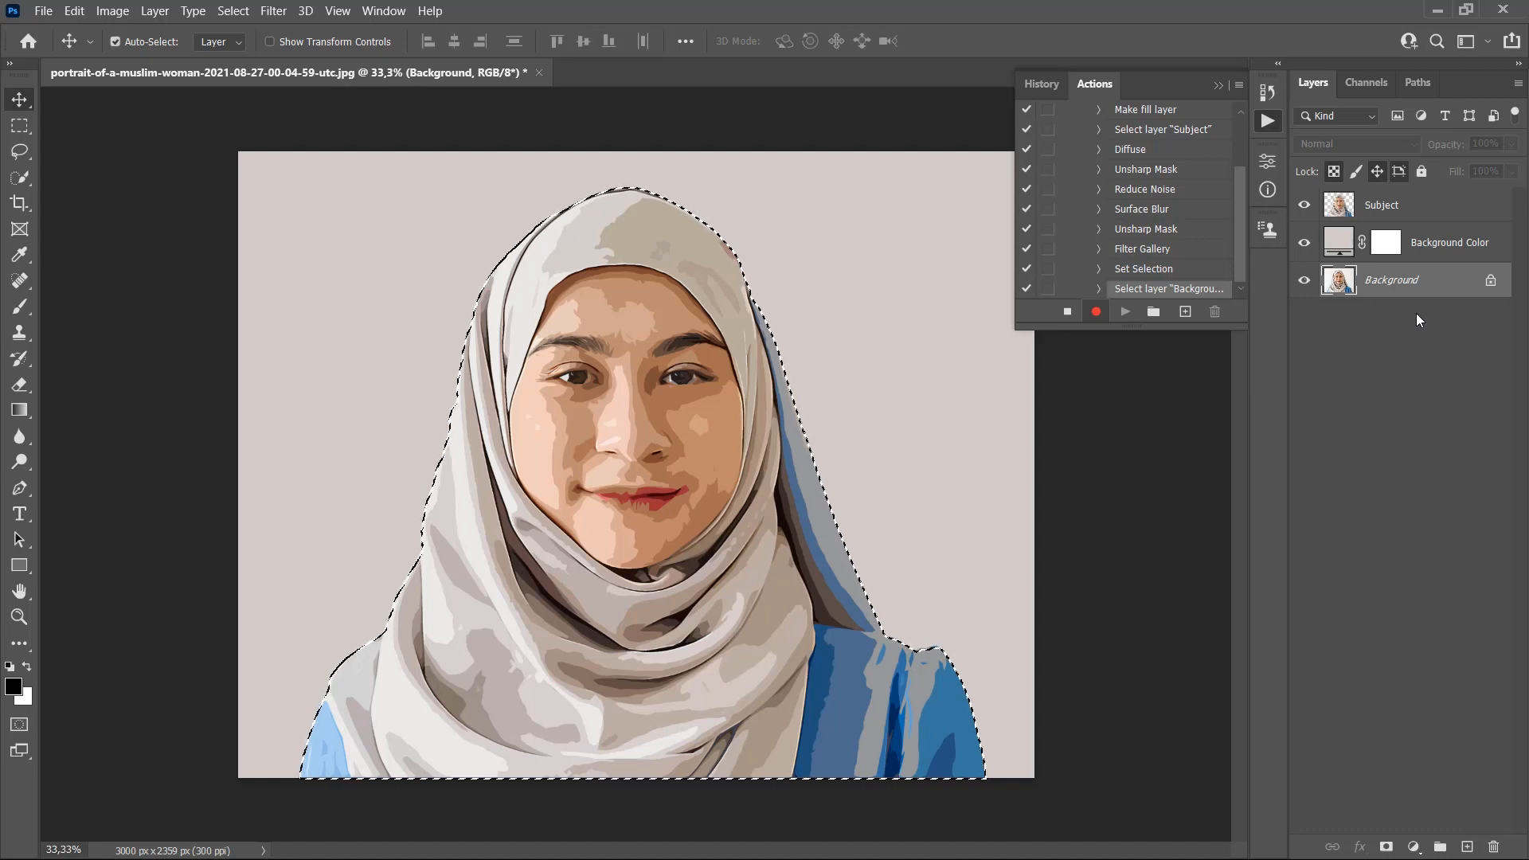
key(ctrl+j)
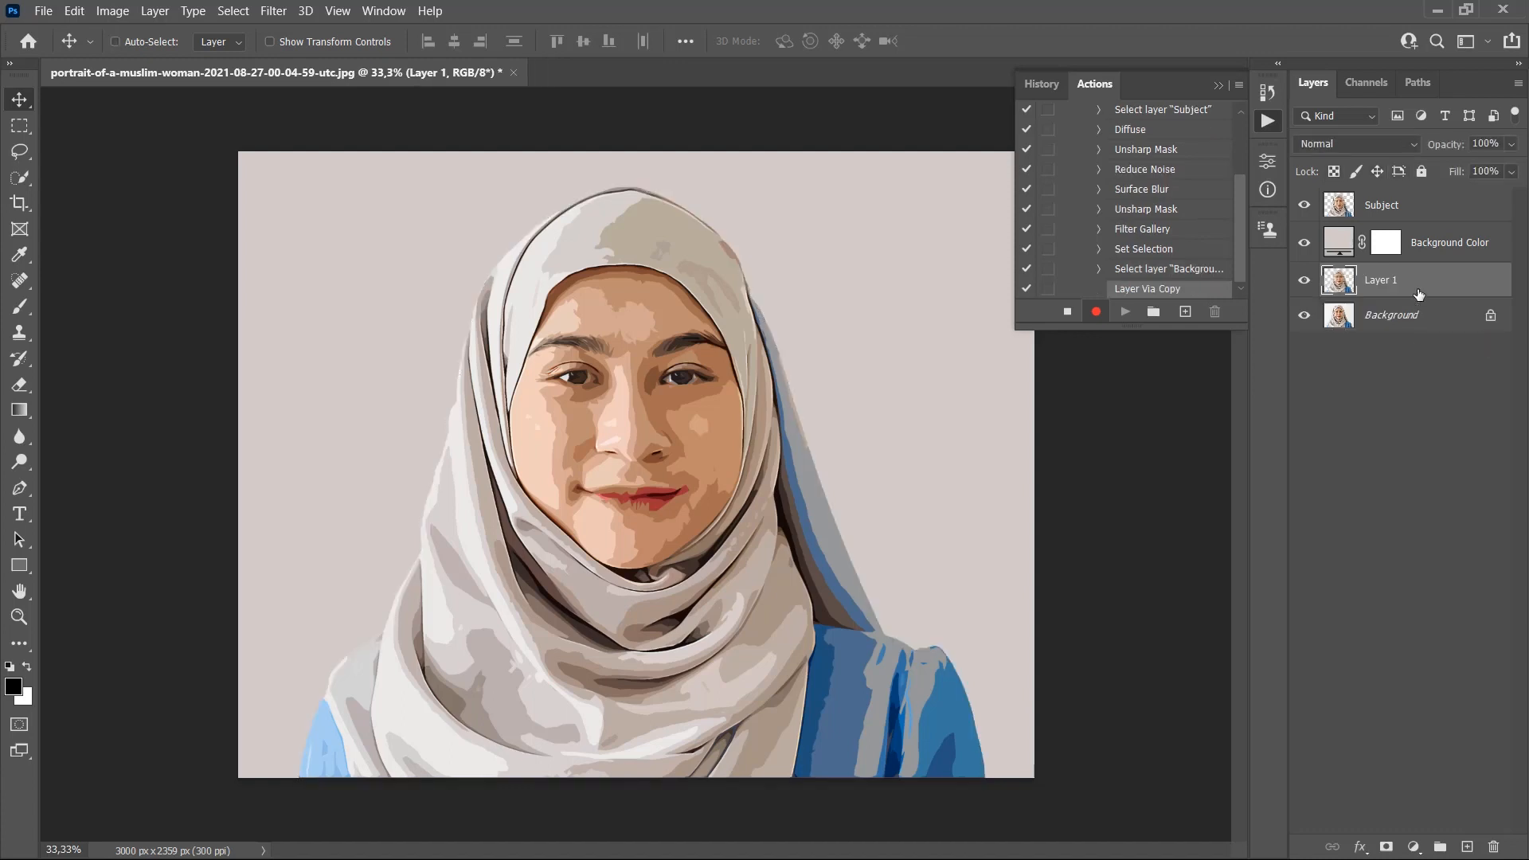
drag(1414, 287, 1401, 240)
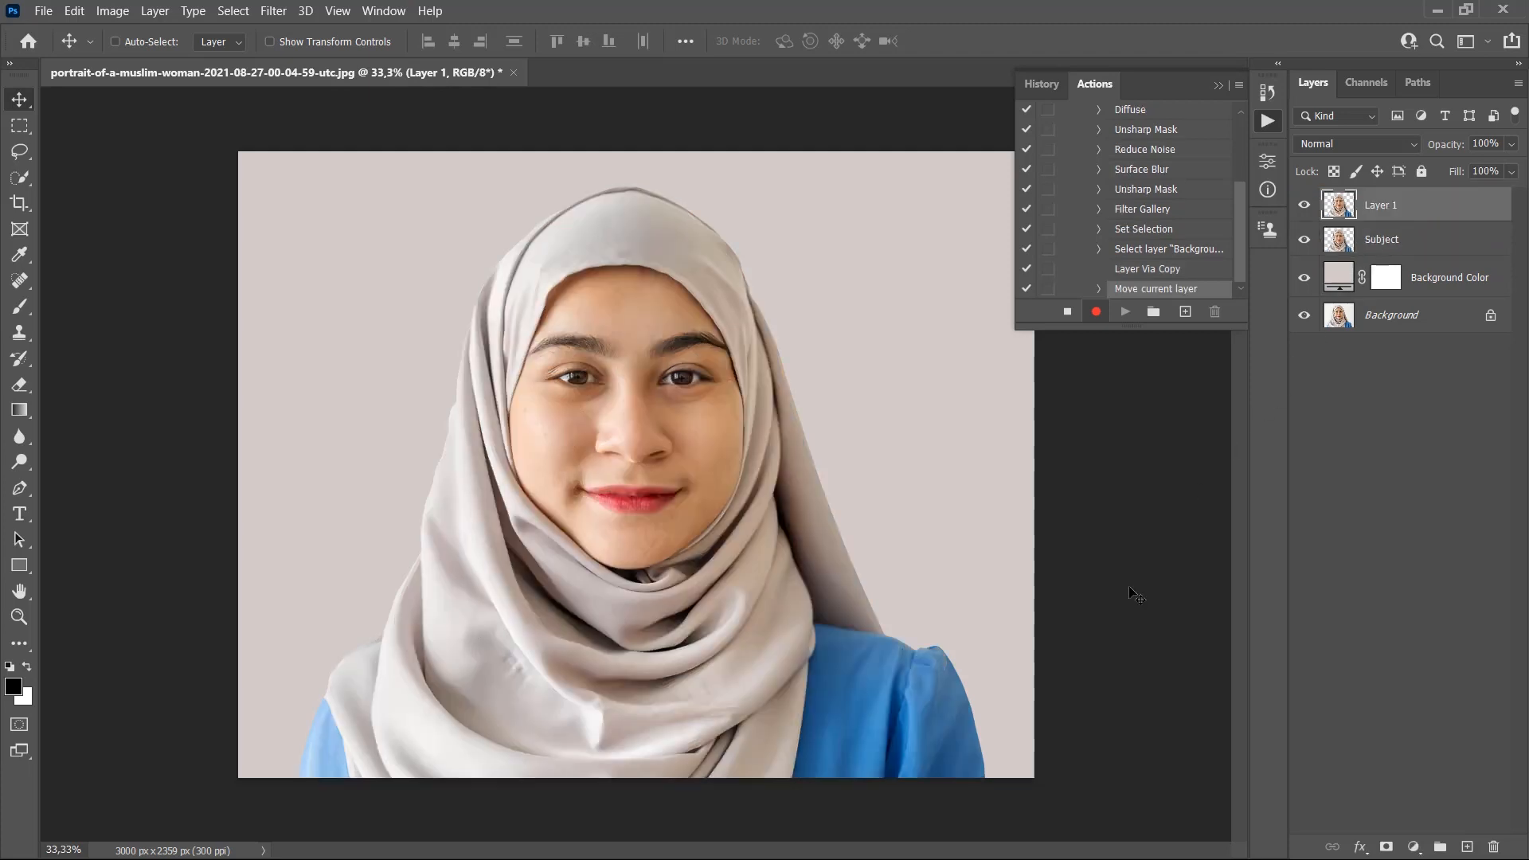
Apply a Levels adjustment to Layer 1 with the white input level set to 80
click(112, 10)
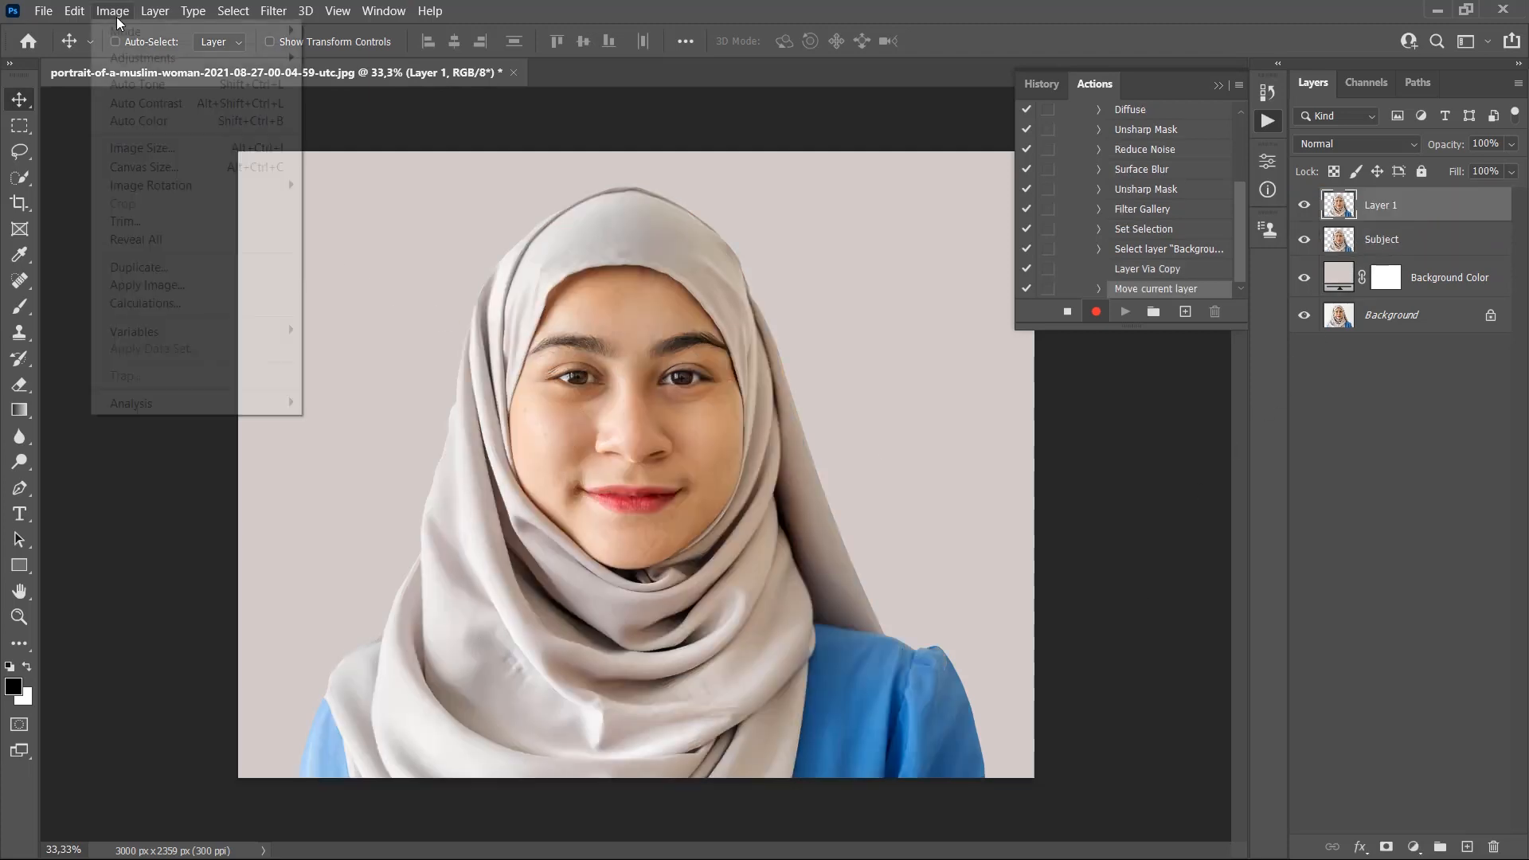
mouse_move(146, 64)
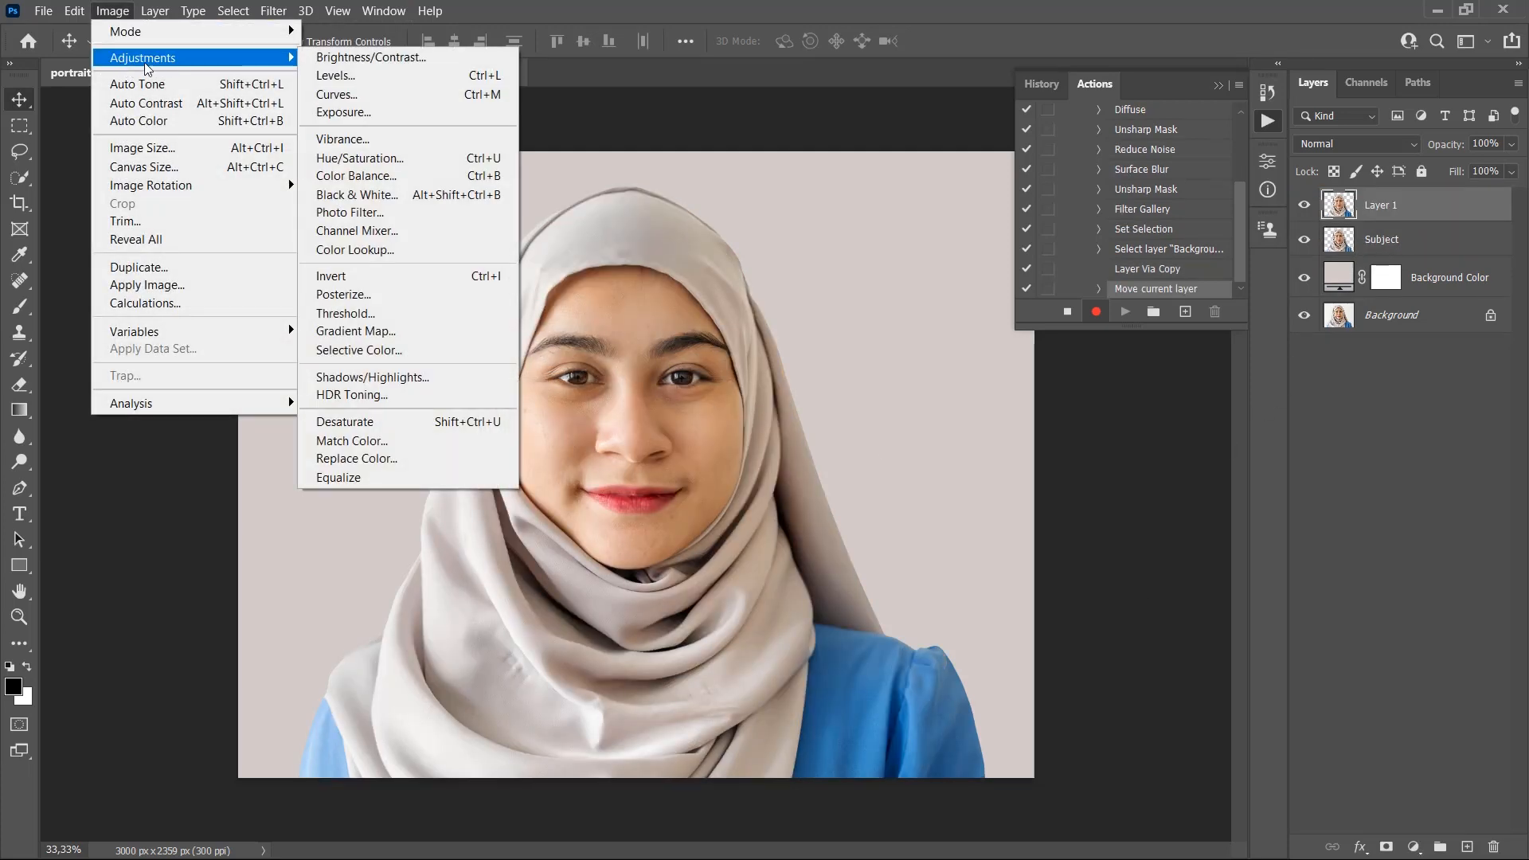
click(355, 76)
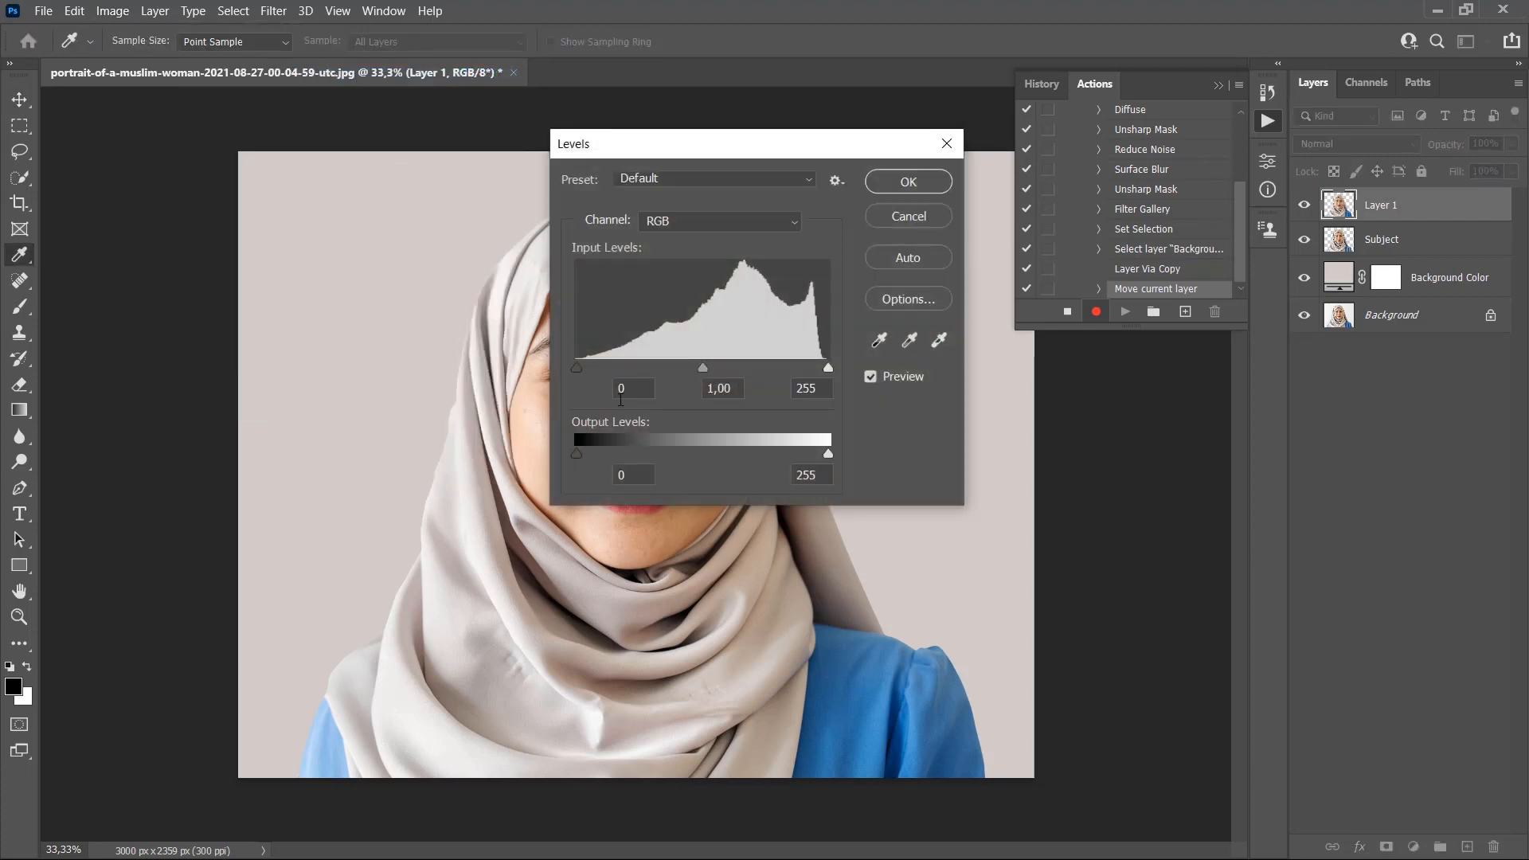
double_click(825, 389)
text(80)
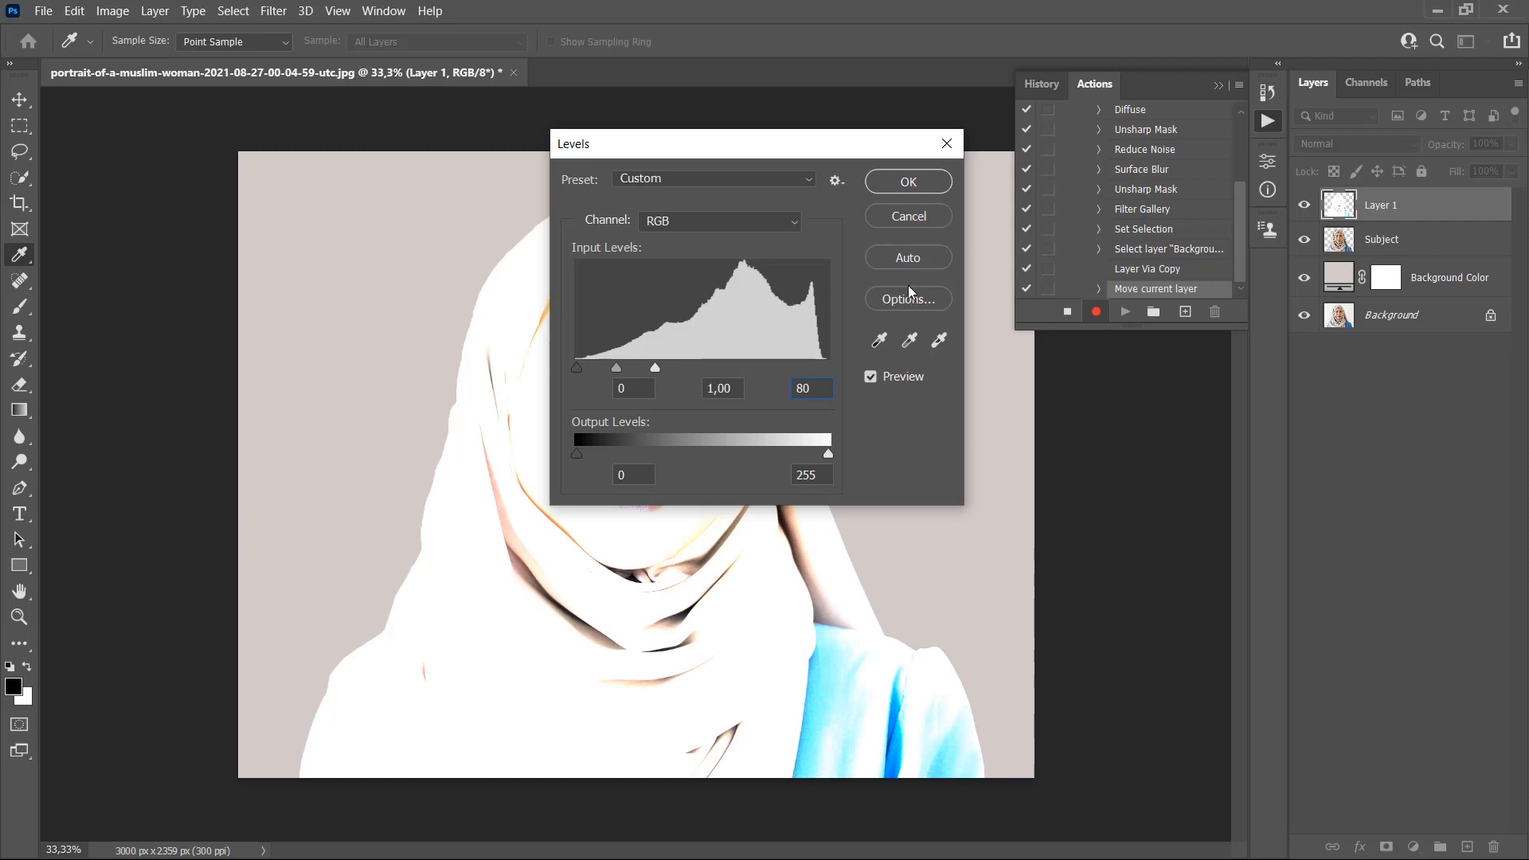
click(909, 182)
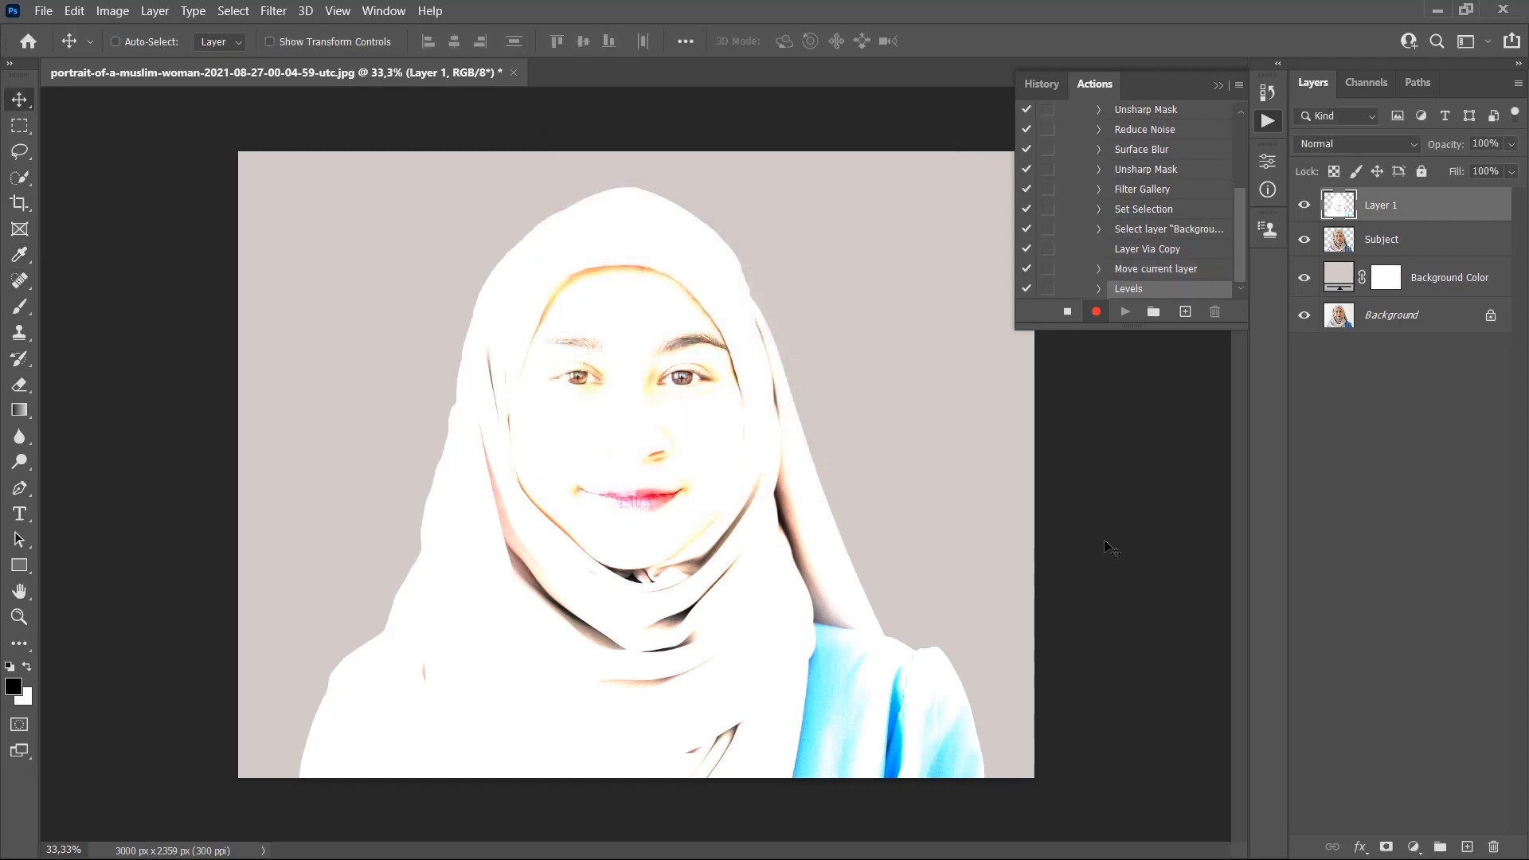
Apply the Filter Gallery's Stamp effect to Layer 1 with Light/Dark Balance 25 and Smoothness 5
click(275, 12)
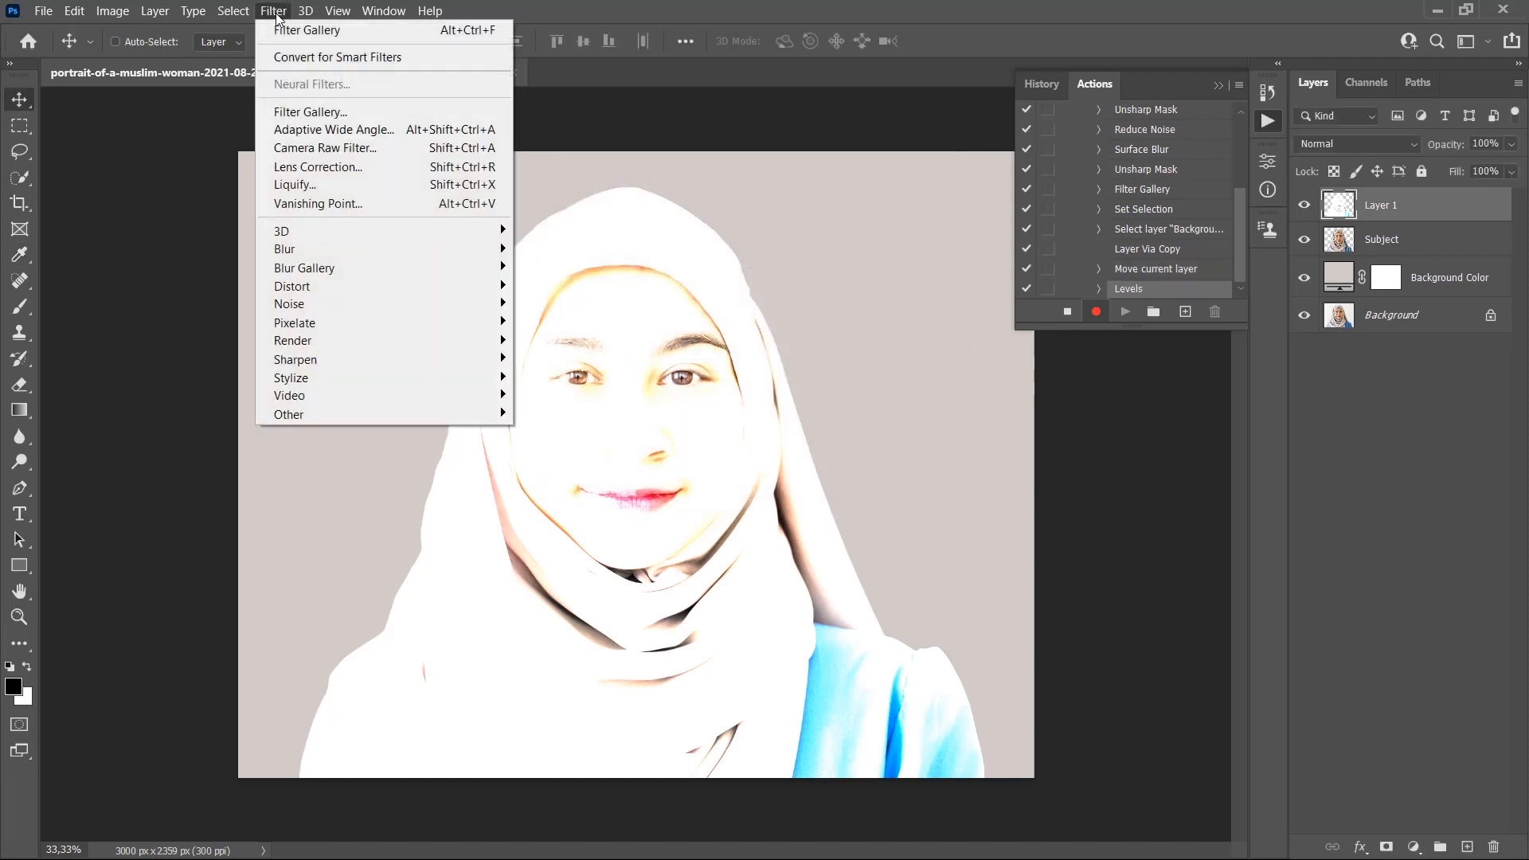
click(304, 114)
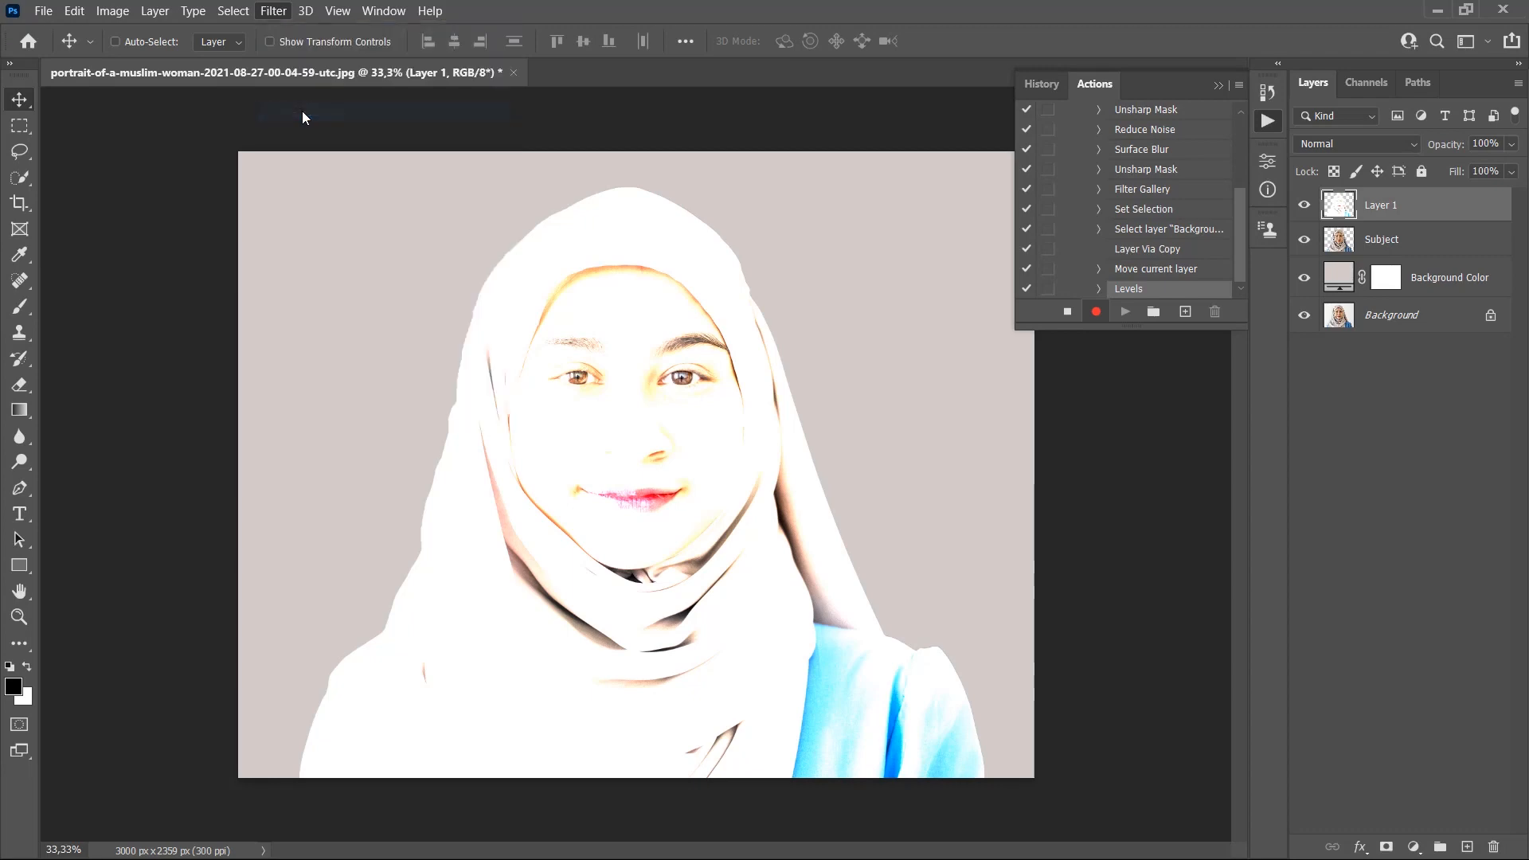
click(629, 180)
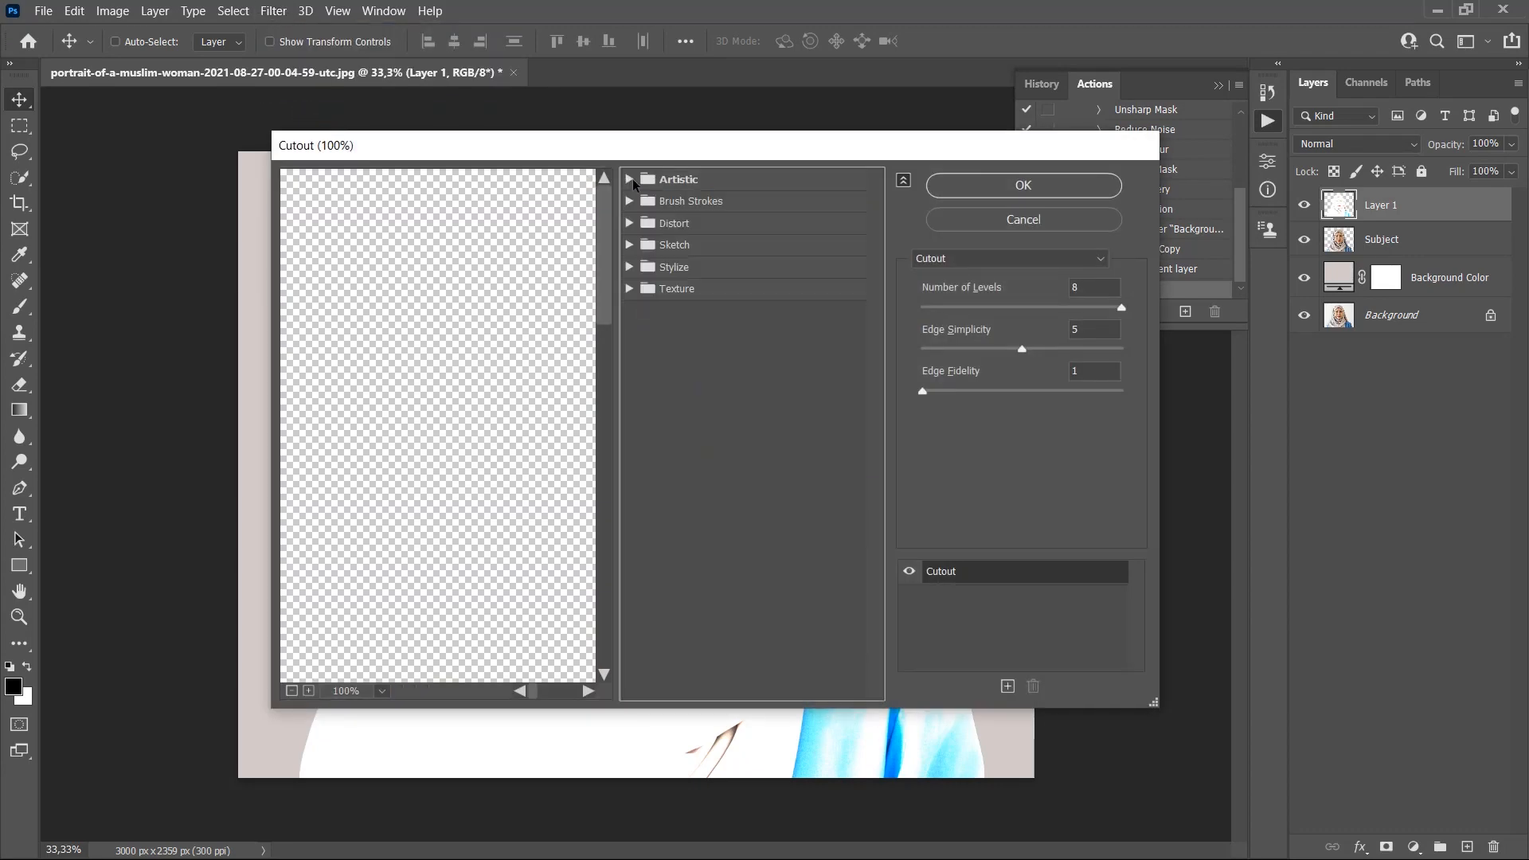
click(629, 246)
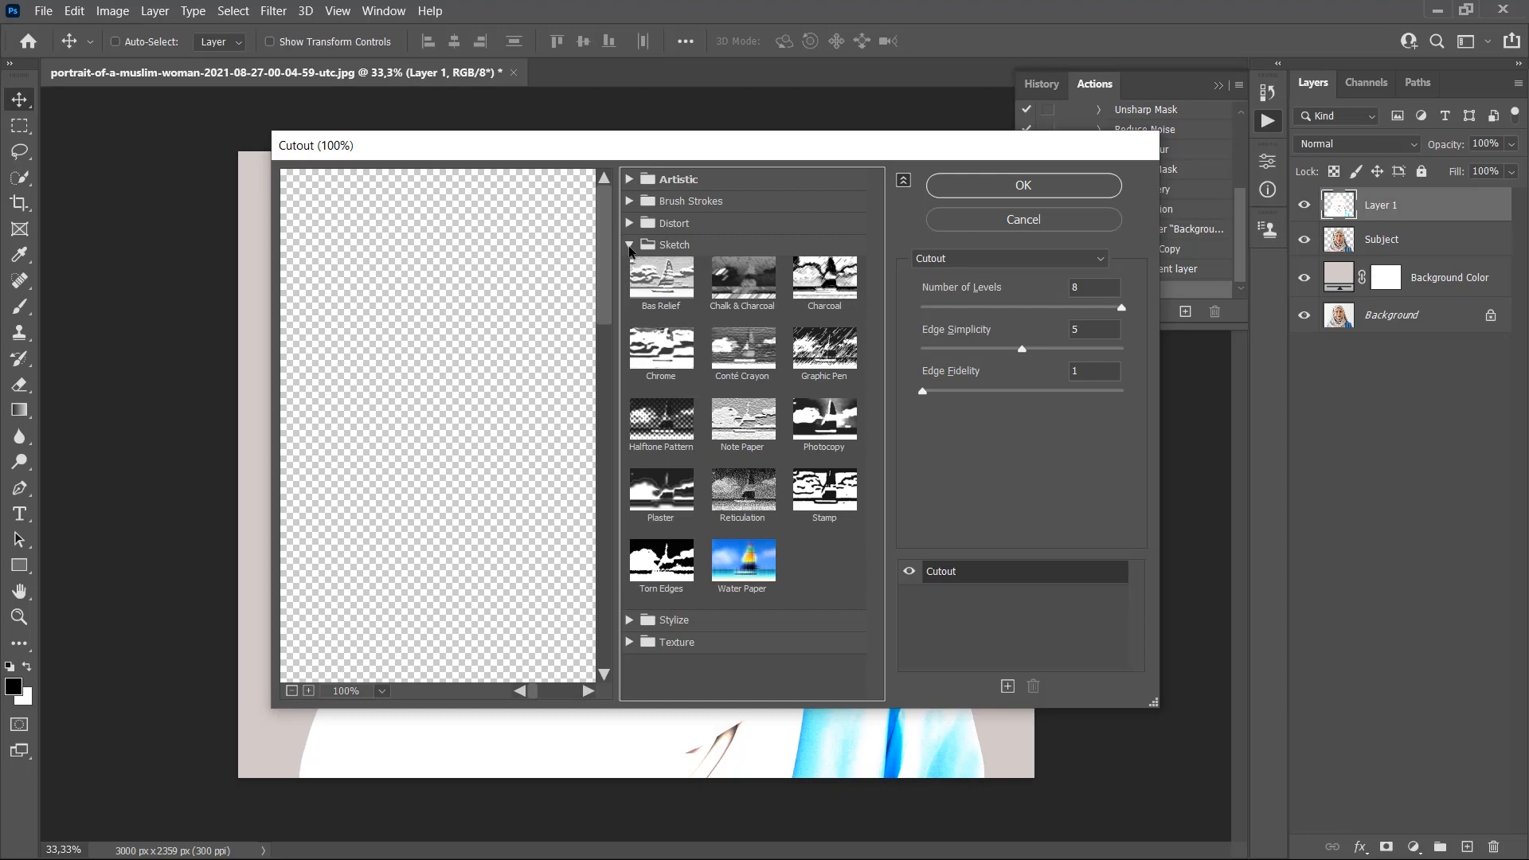
click(825, 490)
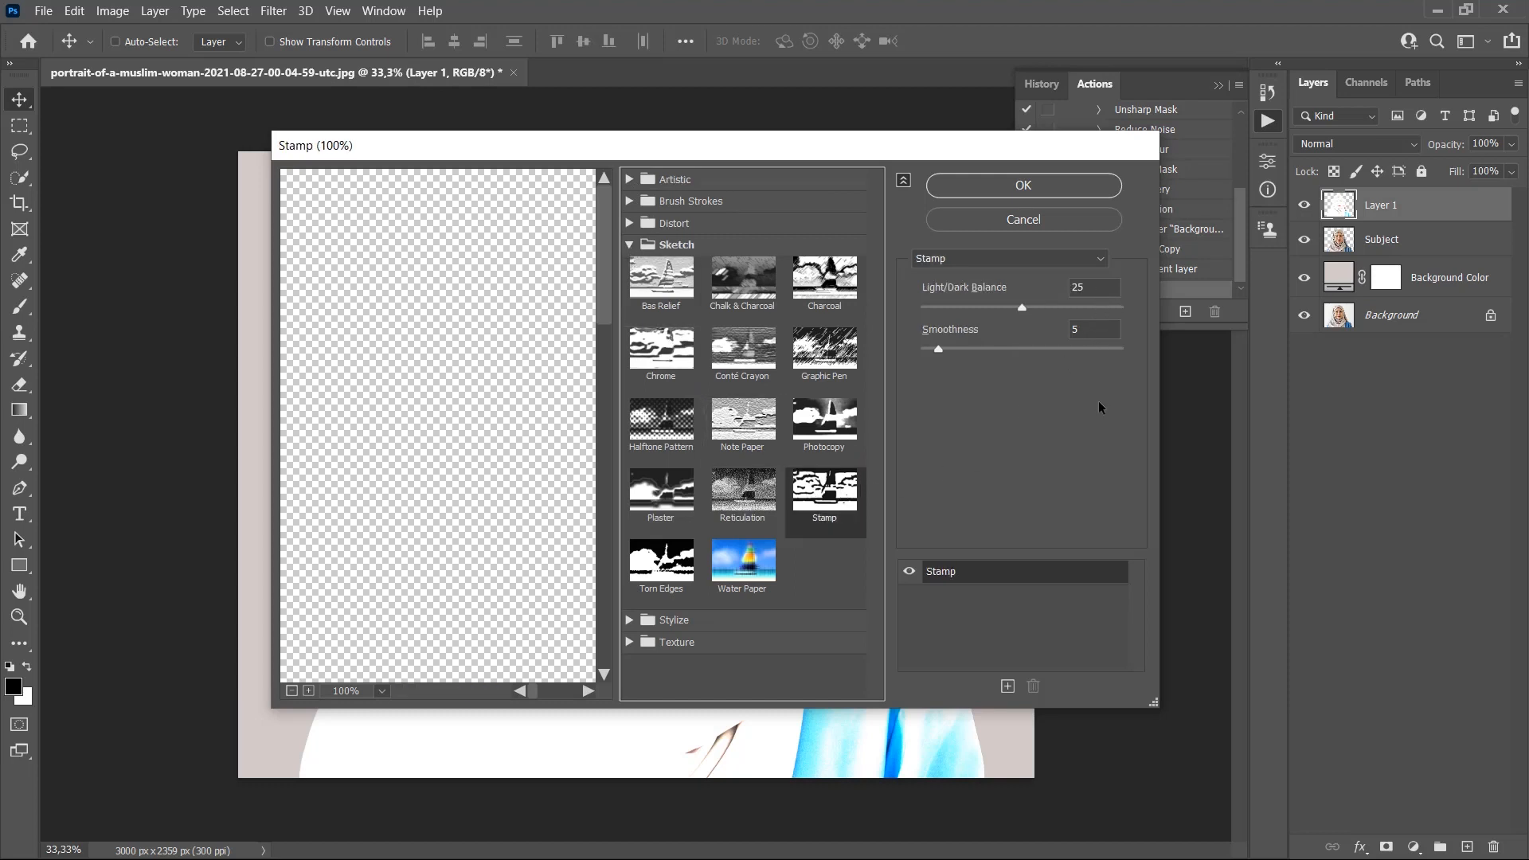
click(1052, 188)
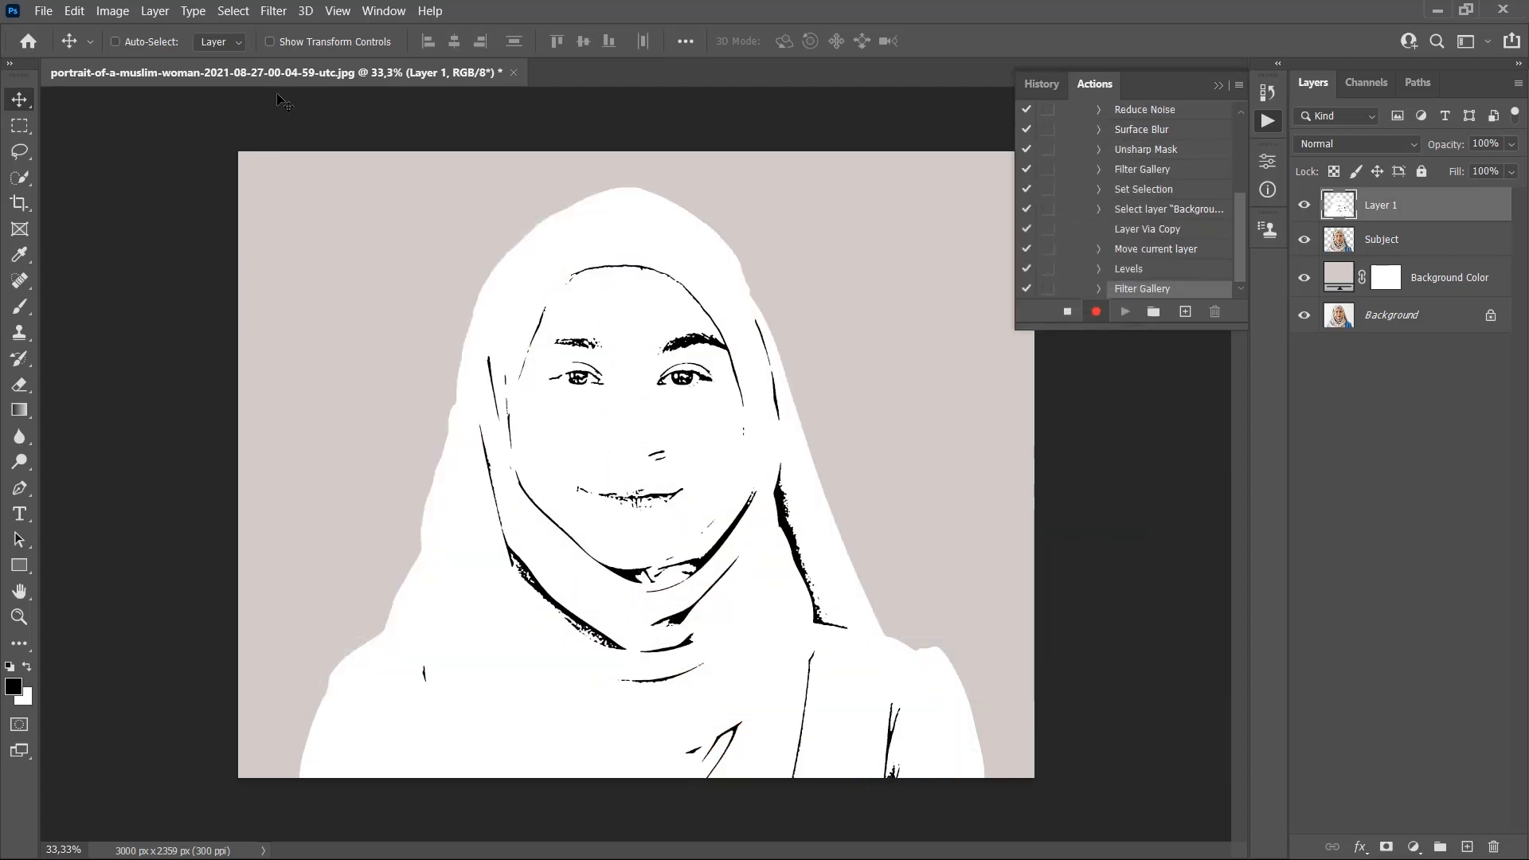
Apply Oil Paint to Layer 1 with Stylization 5, Cleanliness 4 and Lighting turned off
click(272, 15)
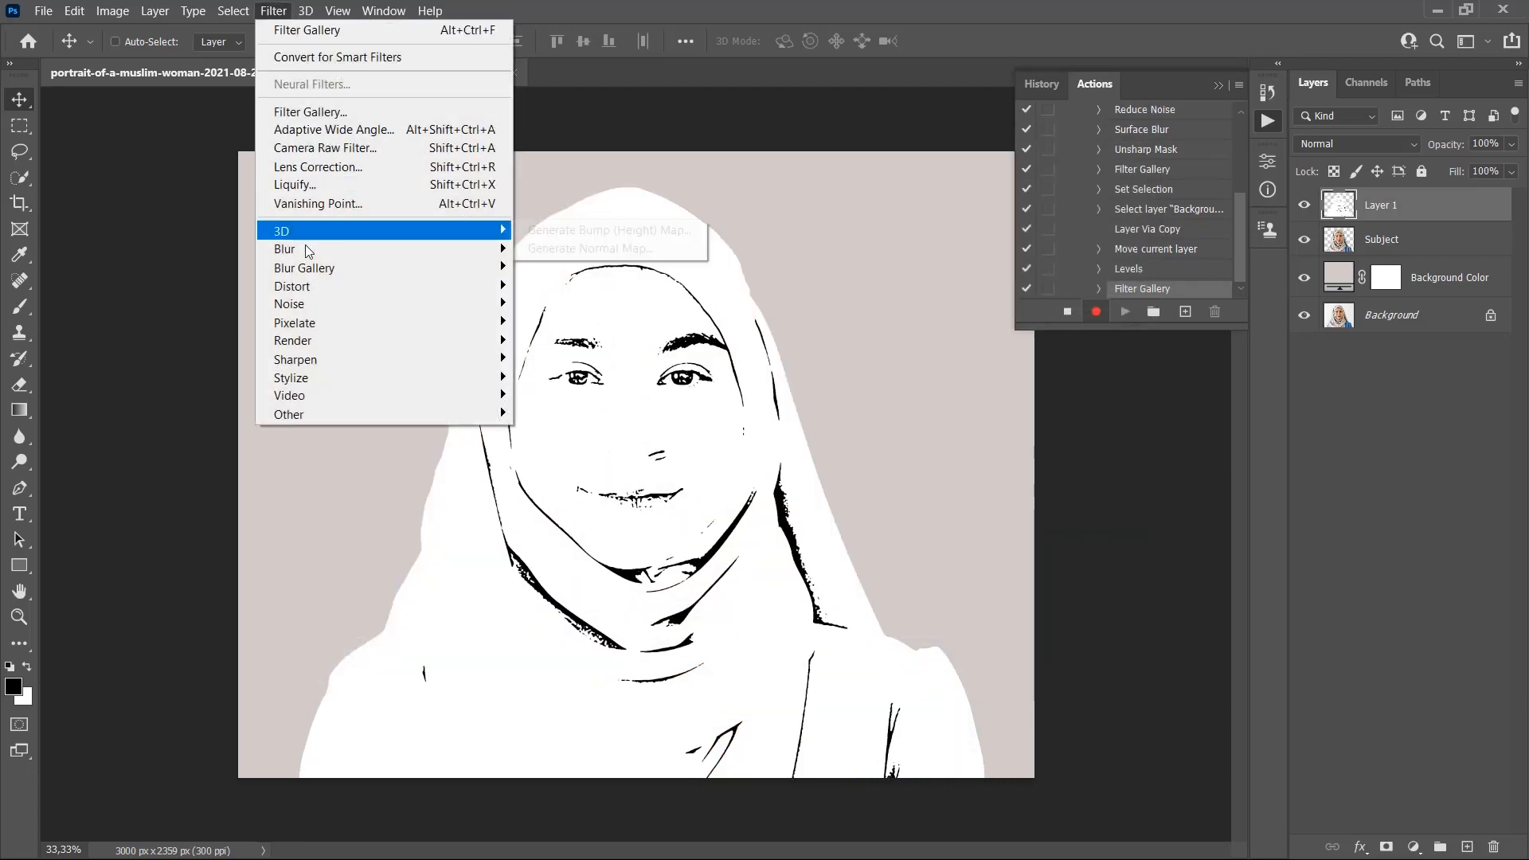
mouse_move(304, 365)
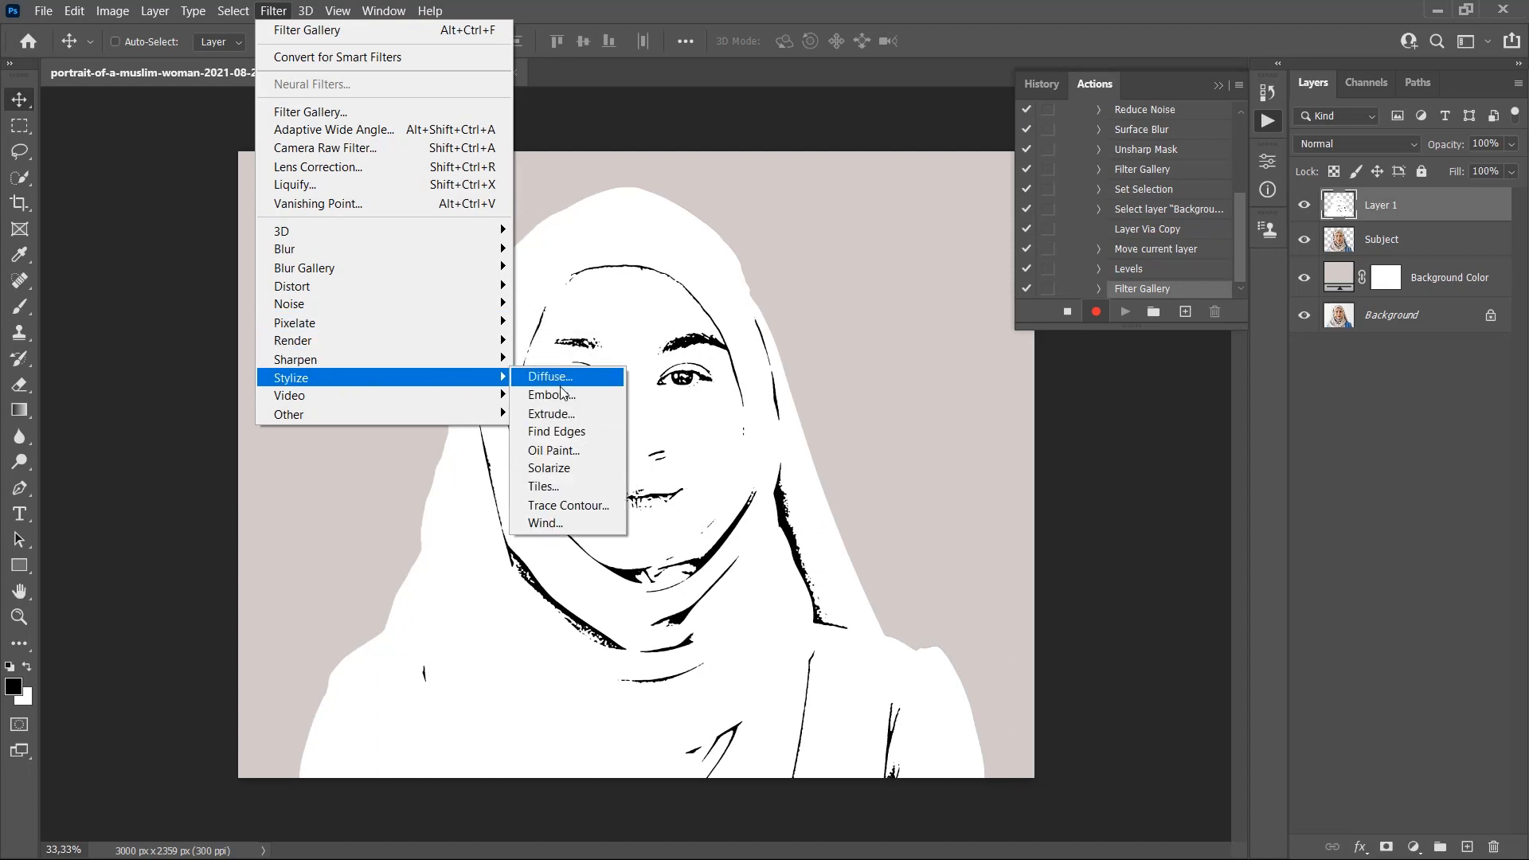
click(556, 455)
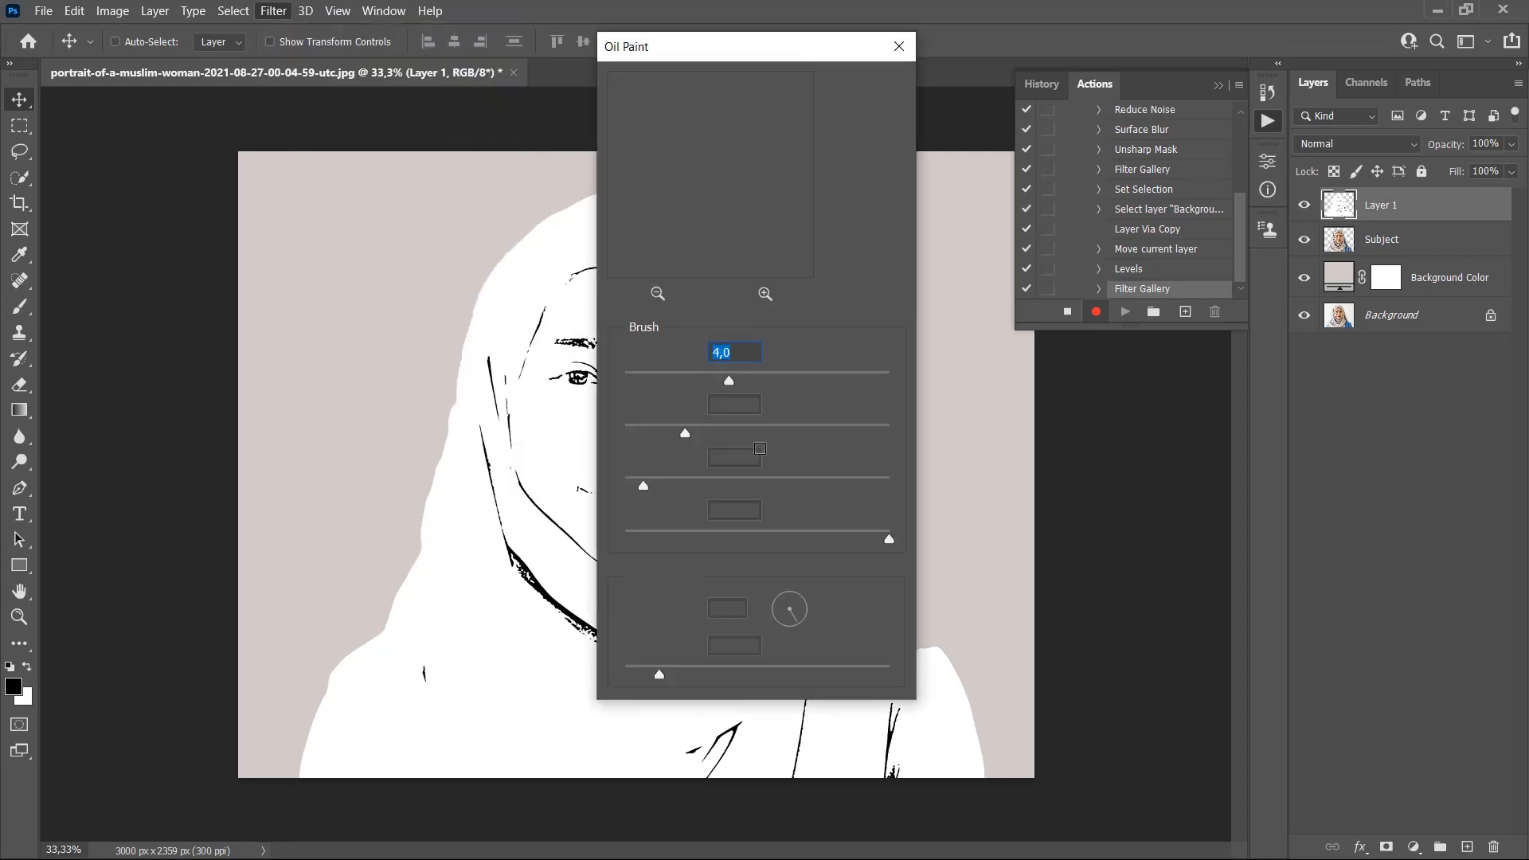
text(5)
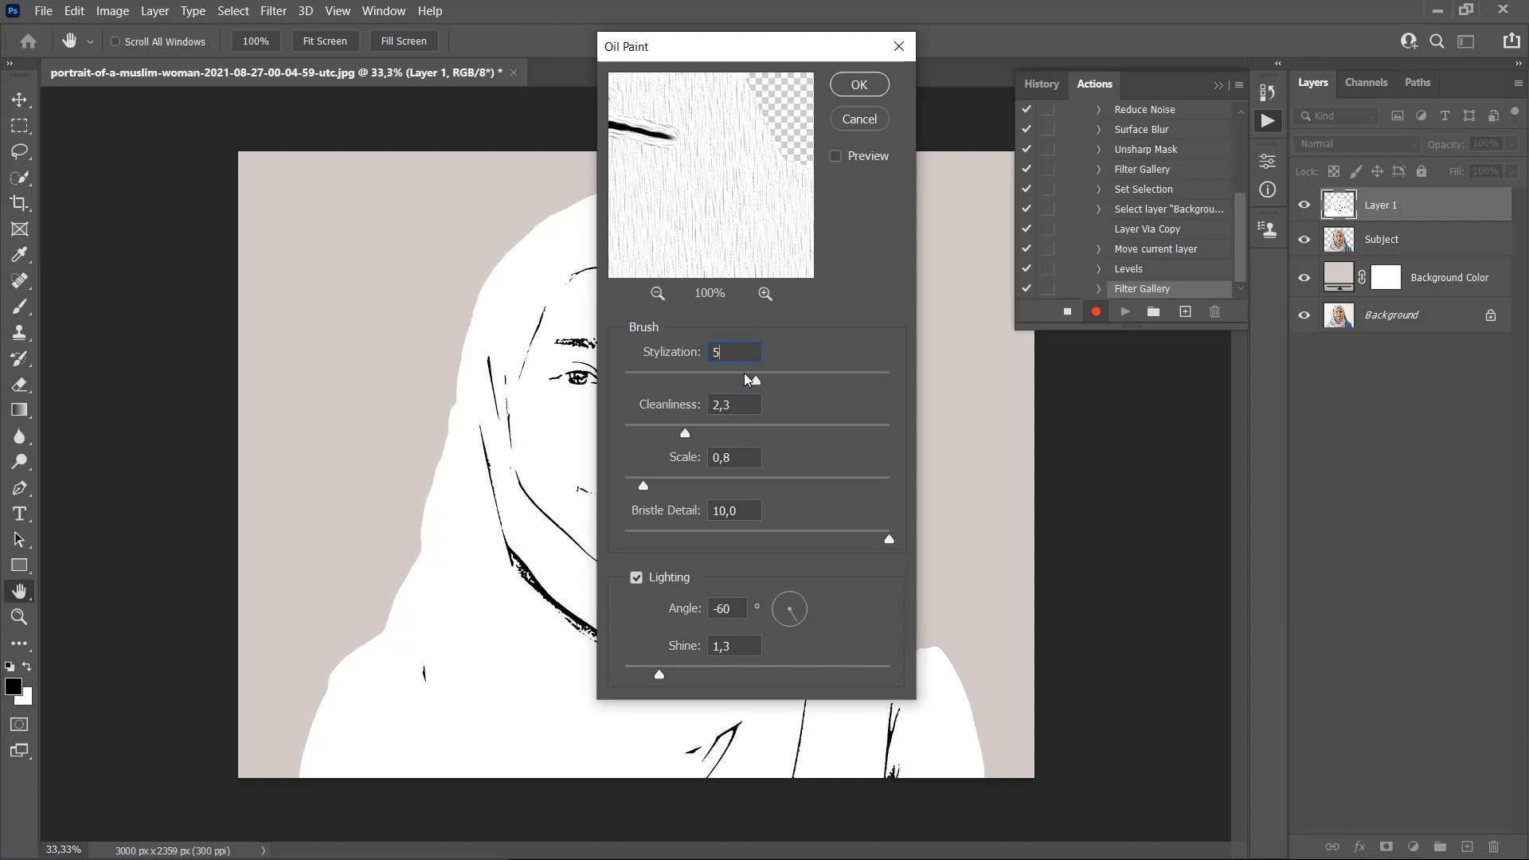
key(Tab)
text(4)
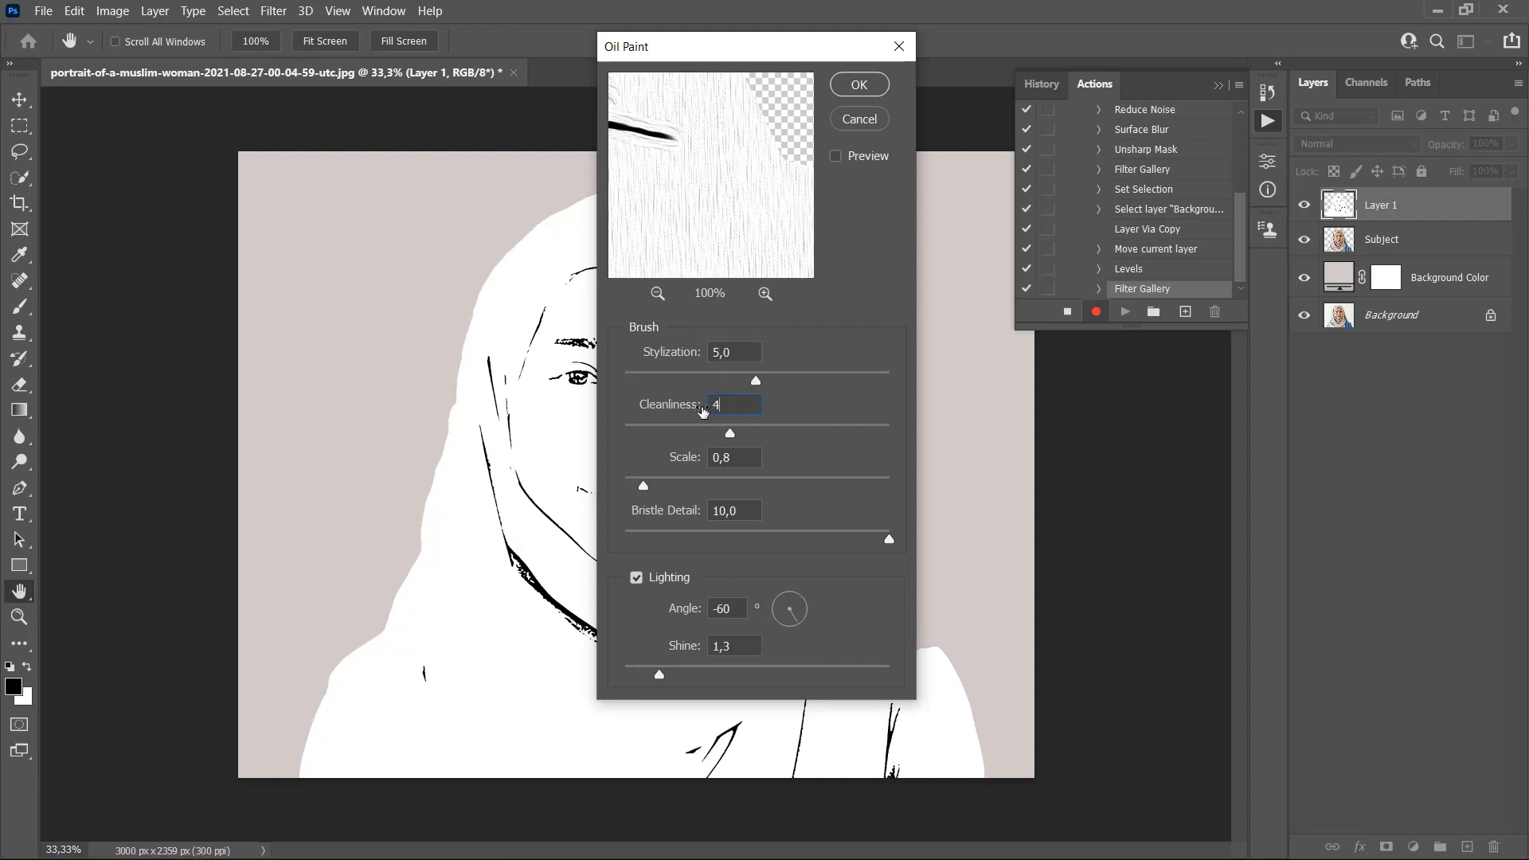
click(636, 577)
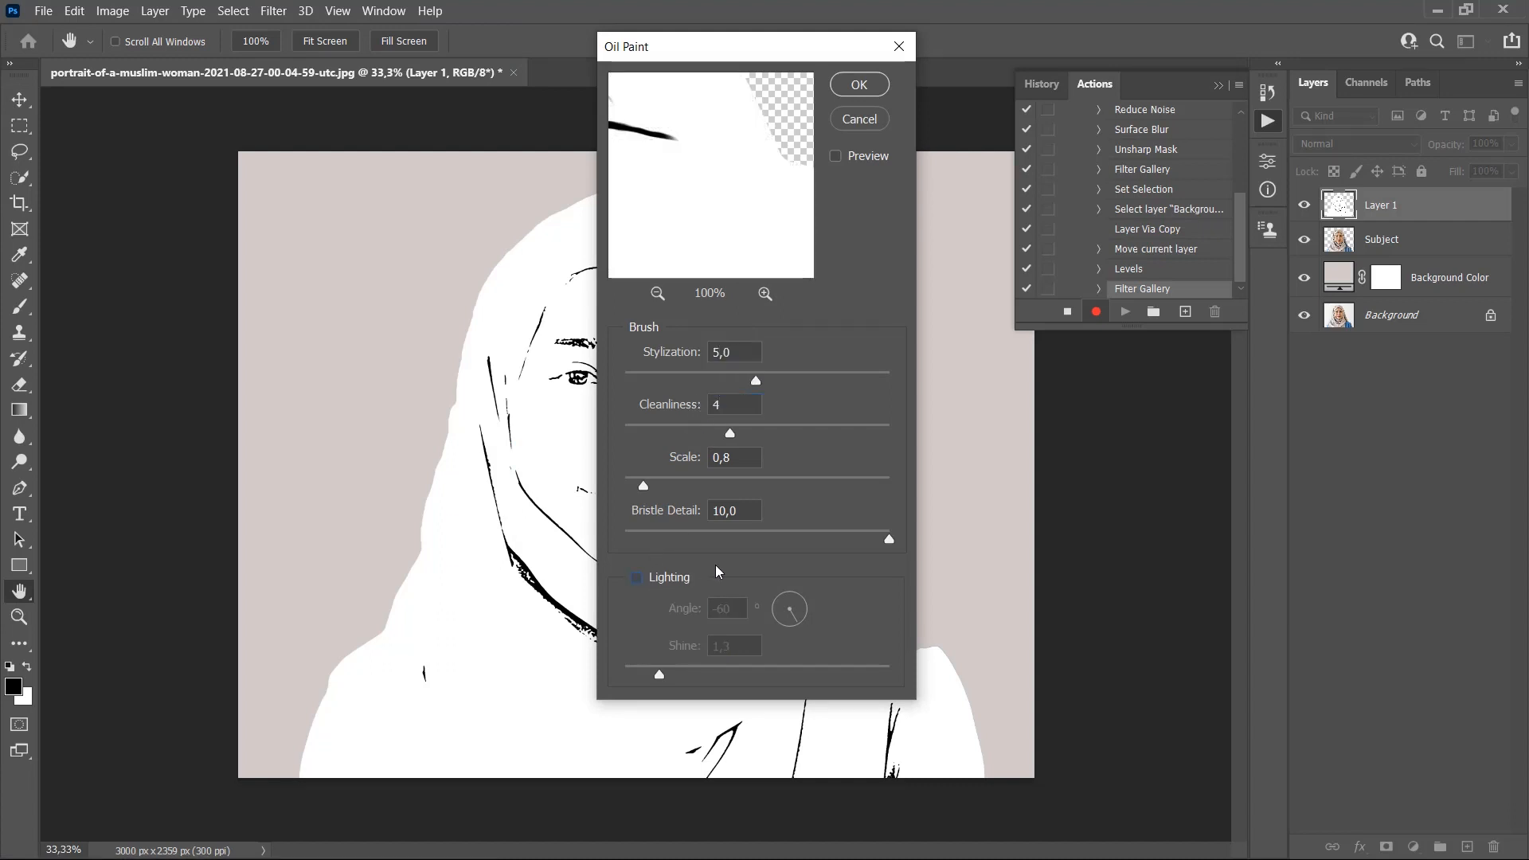
click(869, 90)
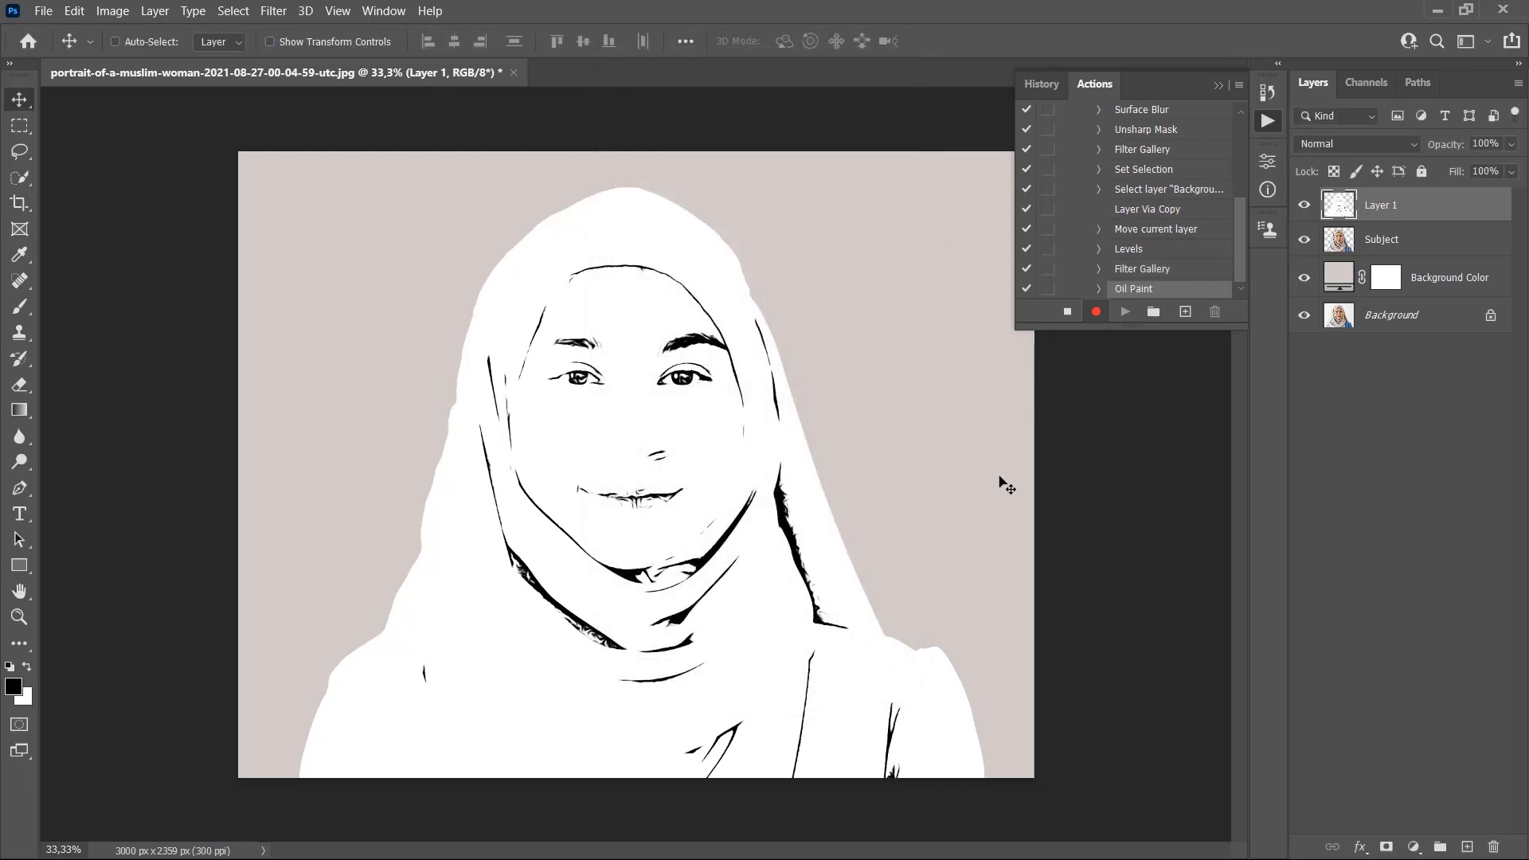
Apply an Unsharp Mask to Layer 1 with the radius set to 5 pixels
click(273, 11)
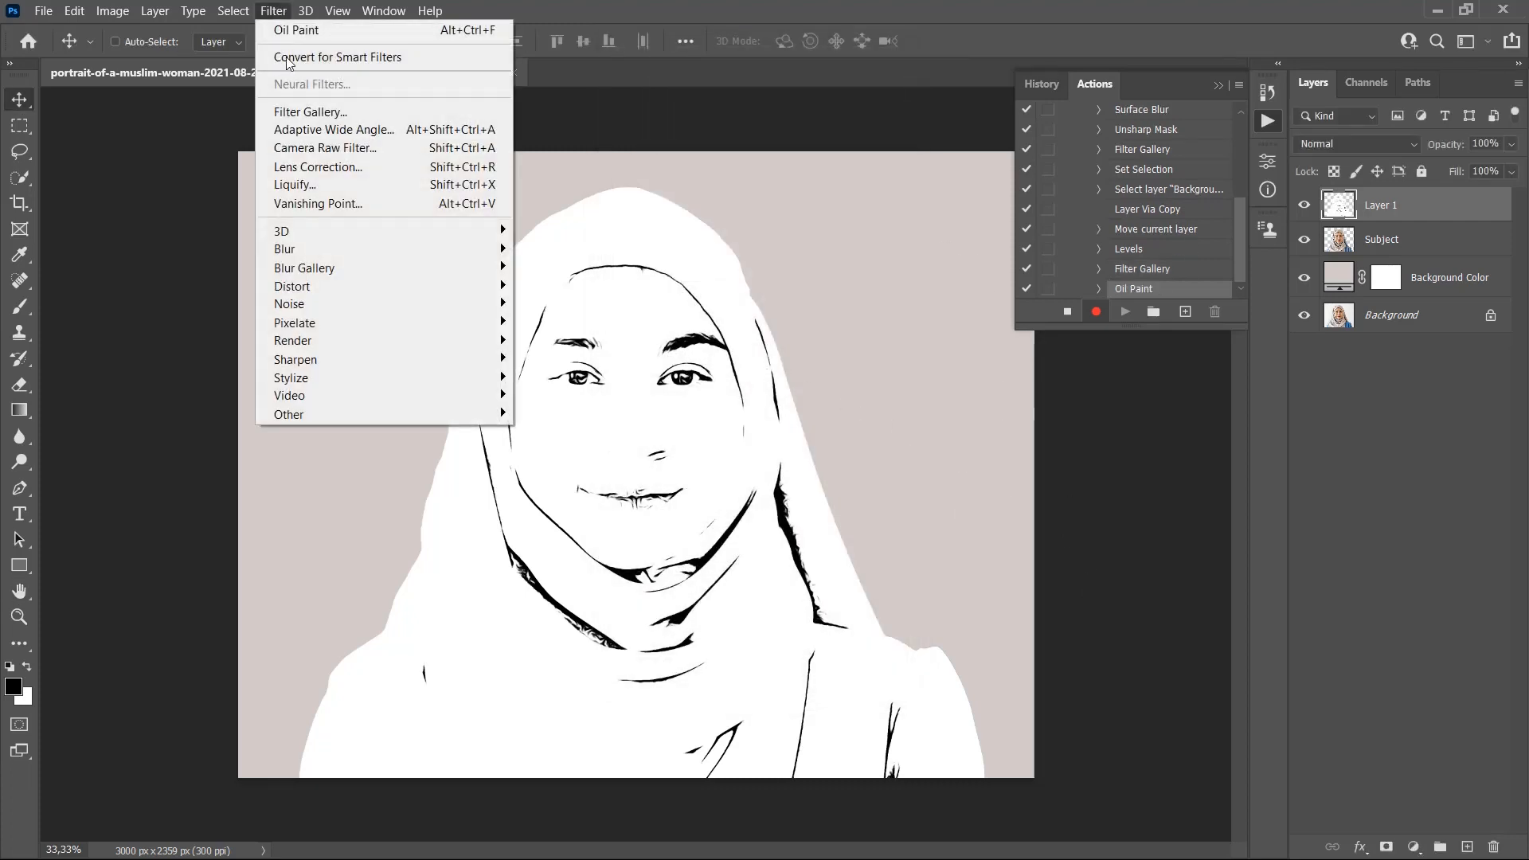
mouse_move(314, 254)
mouse_move(330, 368)
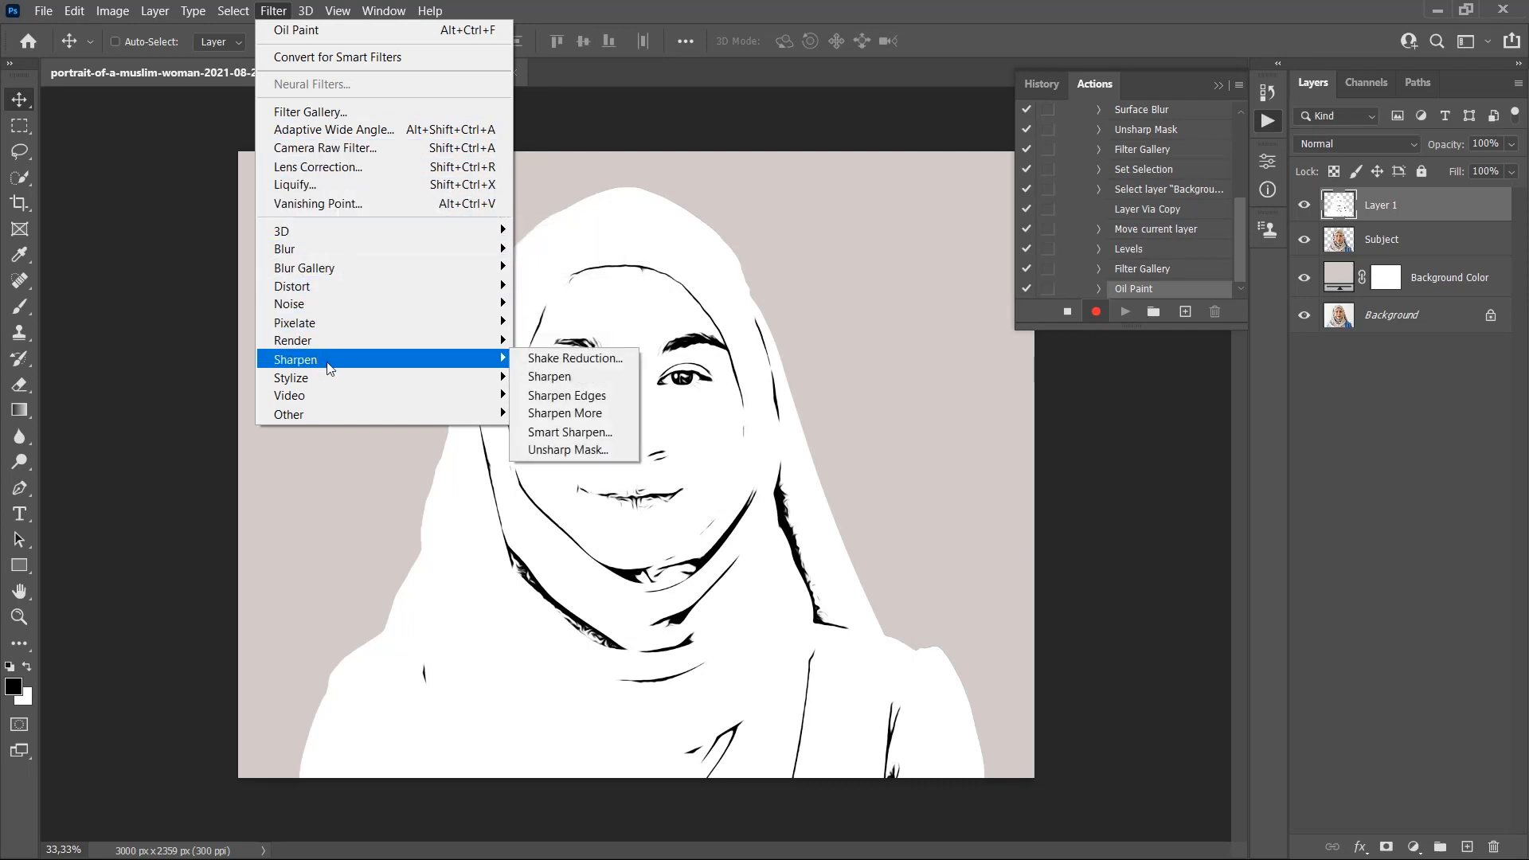
click(559, 449)
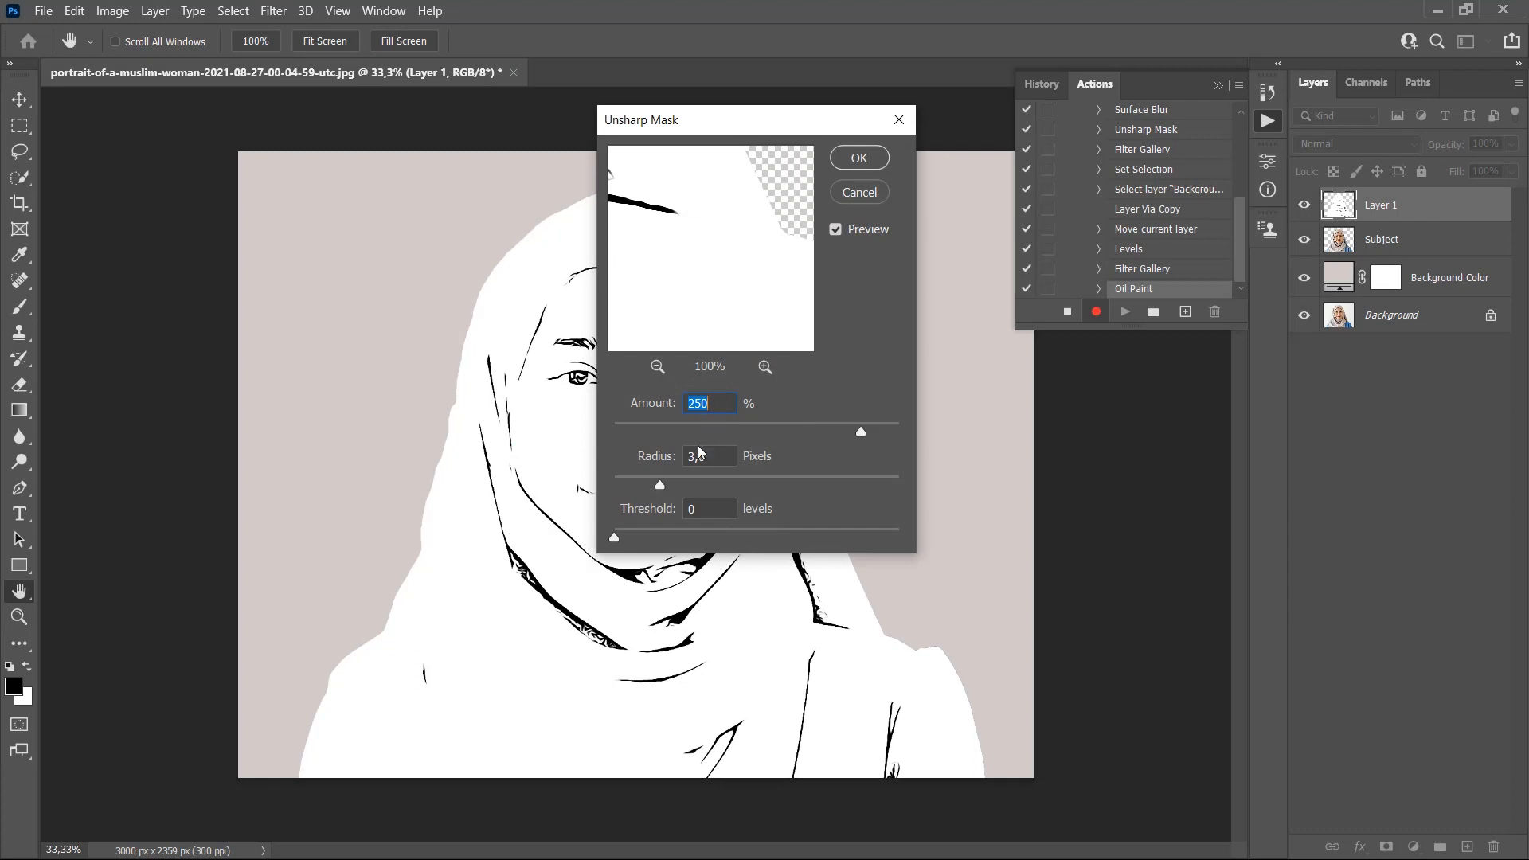
click(691, 457)
text(5)
click(870, 160)
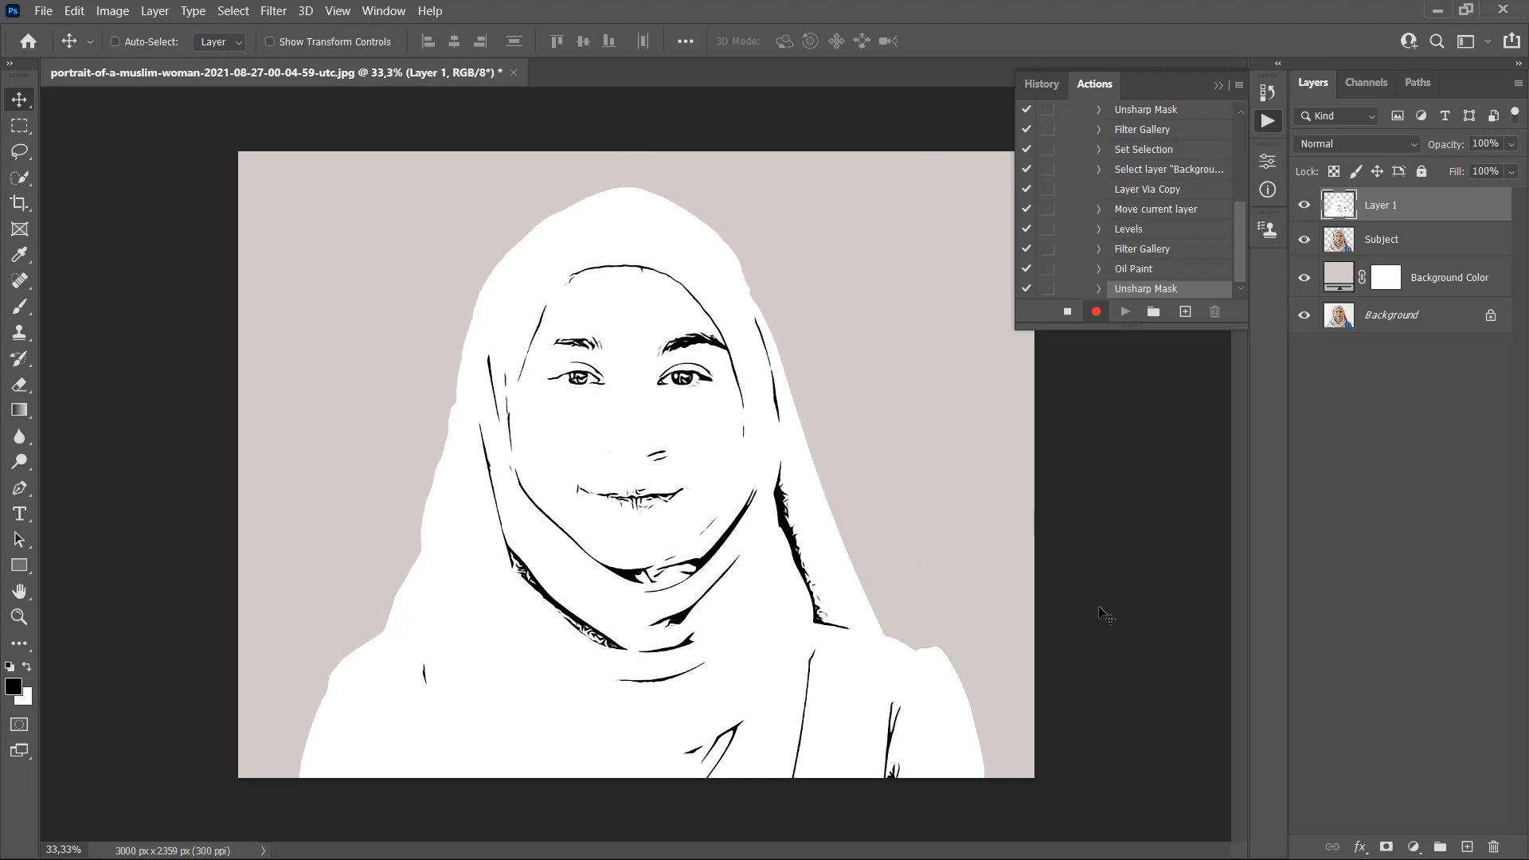
Set Layer 1's blend mode to Multiply and its opacity to 32%
click(1344, 141)
click(1318, 221)
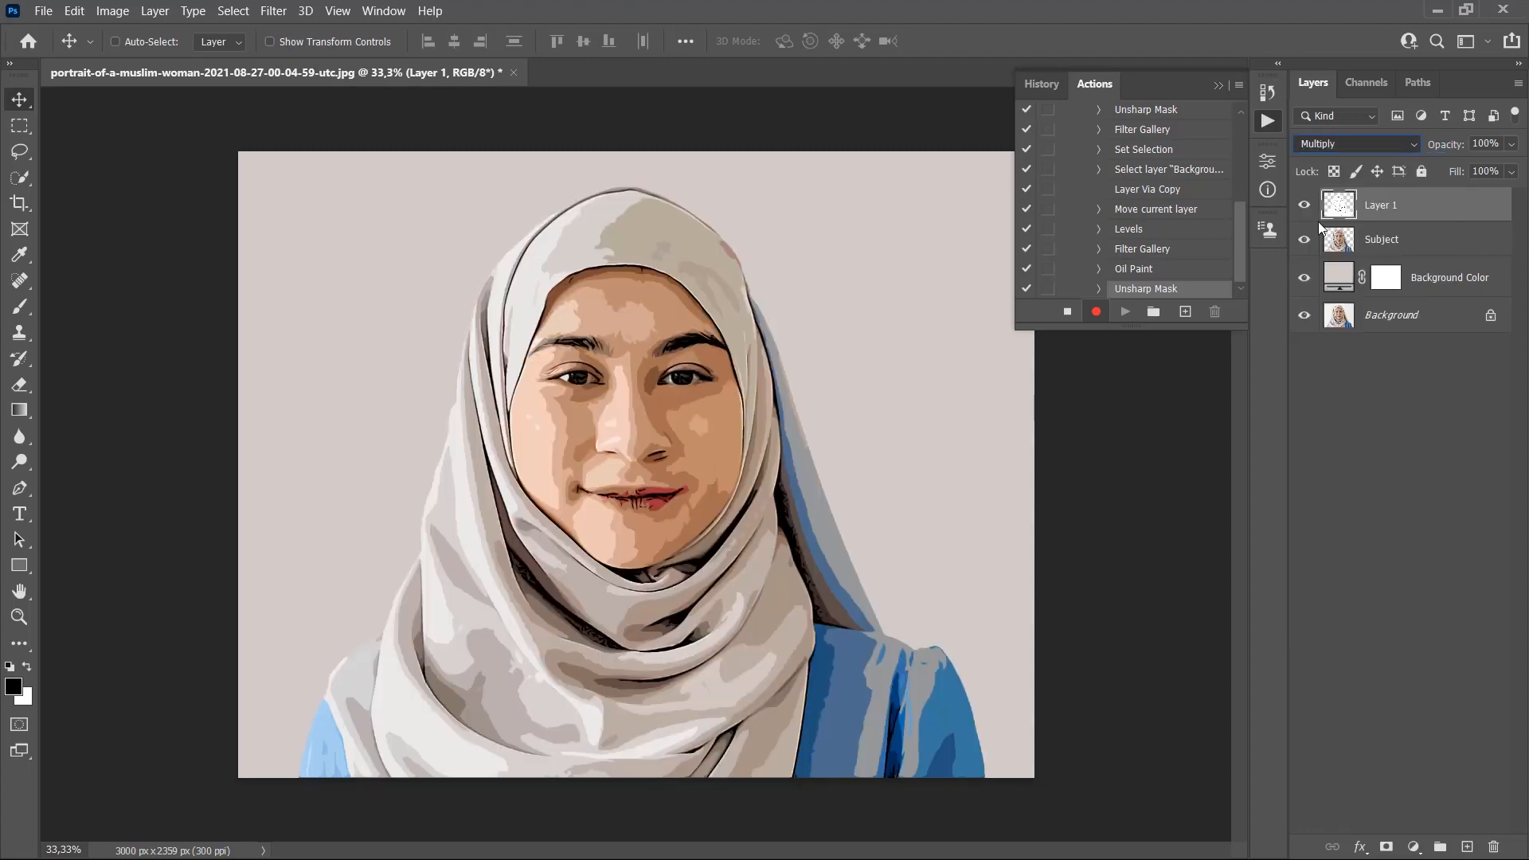
drag(1491, 142, 1435, 159)
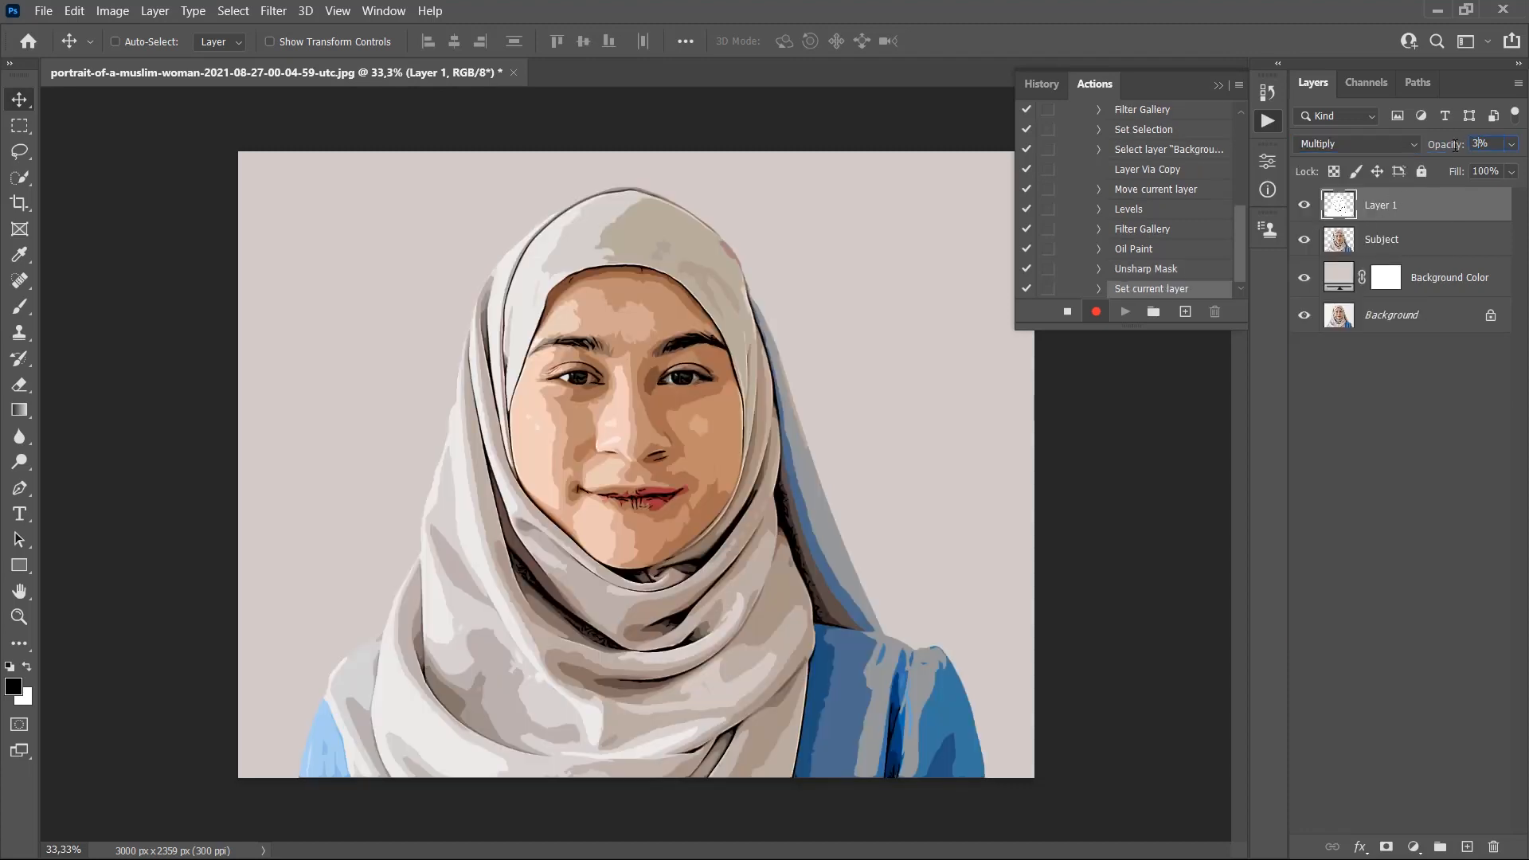
Rename the multiplied Layer 1 as Subject Outlines
double_click(1381, 207)
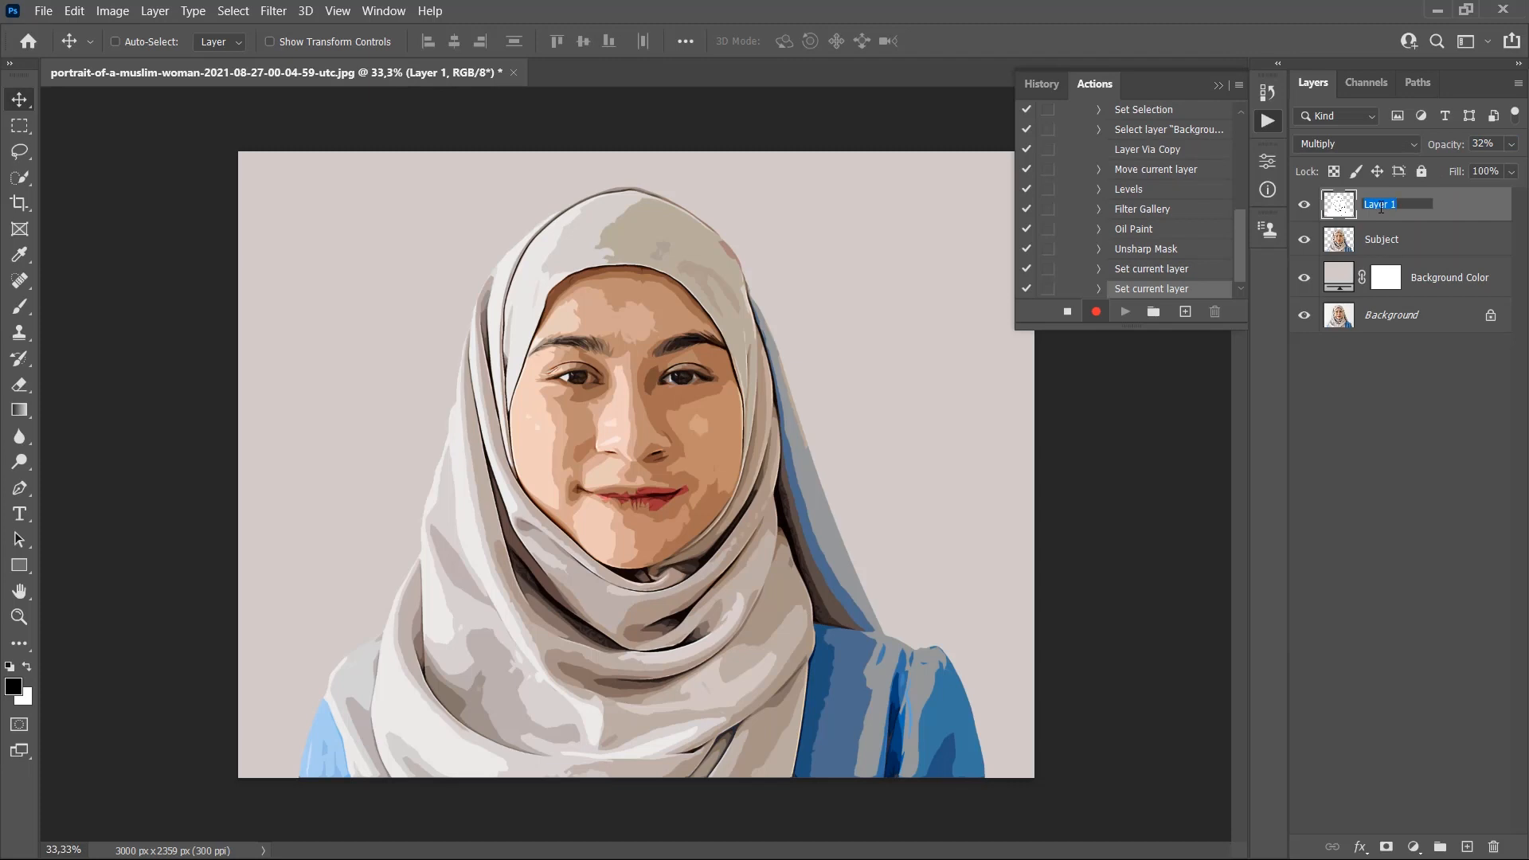
text(Subject Outlines)
key(Return)
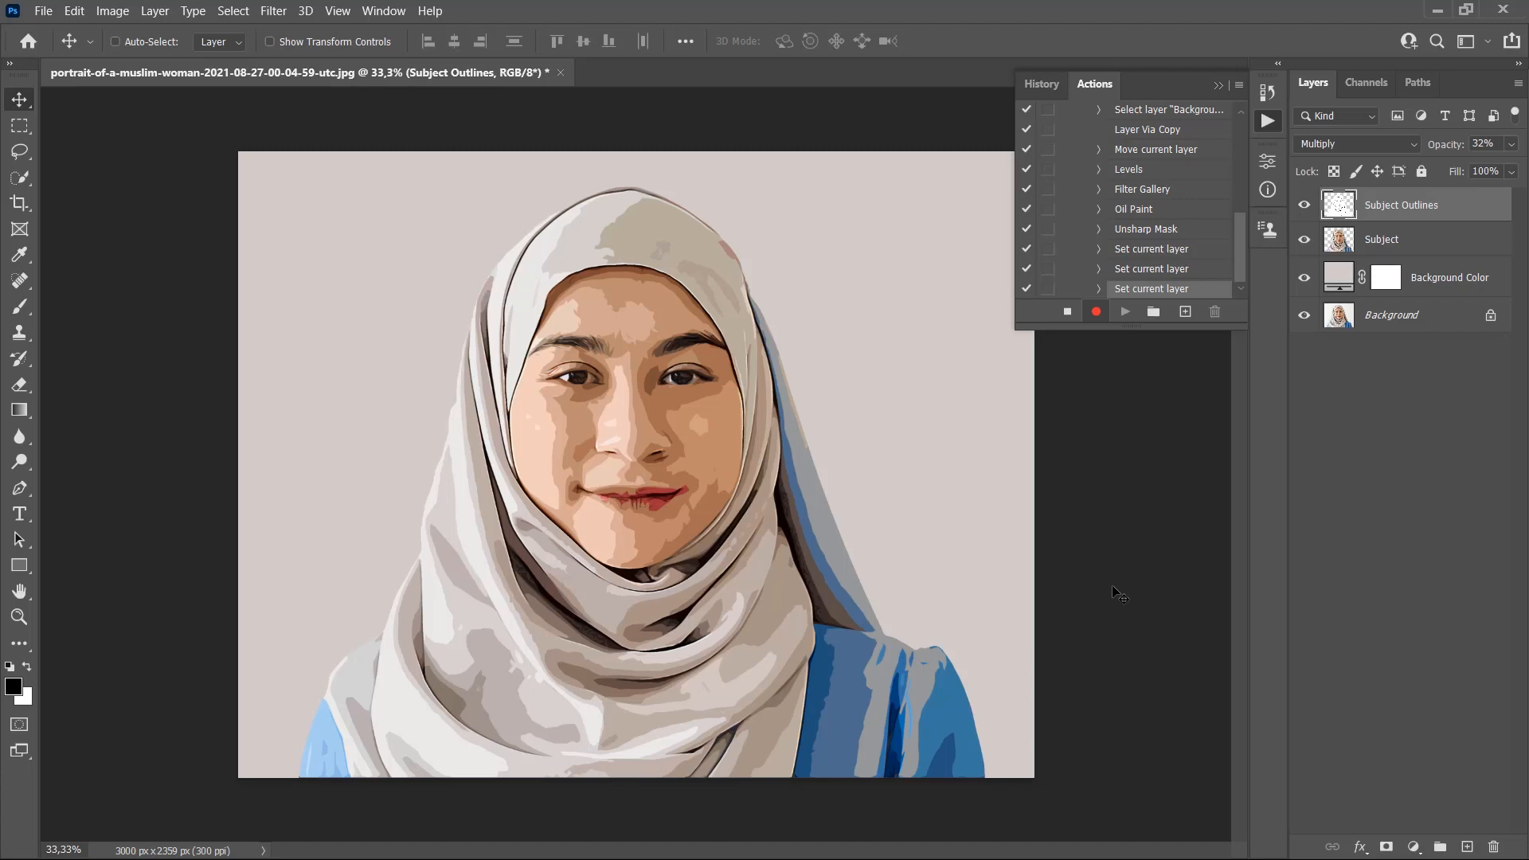
Load the Subject layer's outline as a selection, copy that area of the Background to a new layer, and move it above all other layers
key(ctrl)
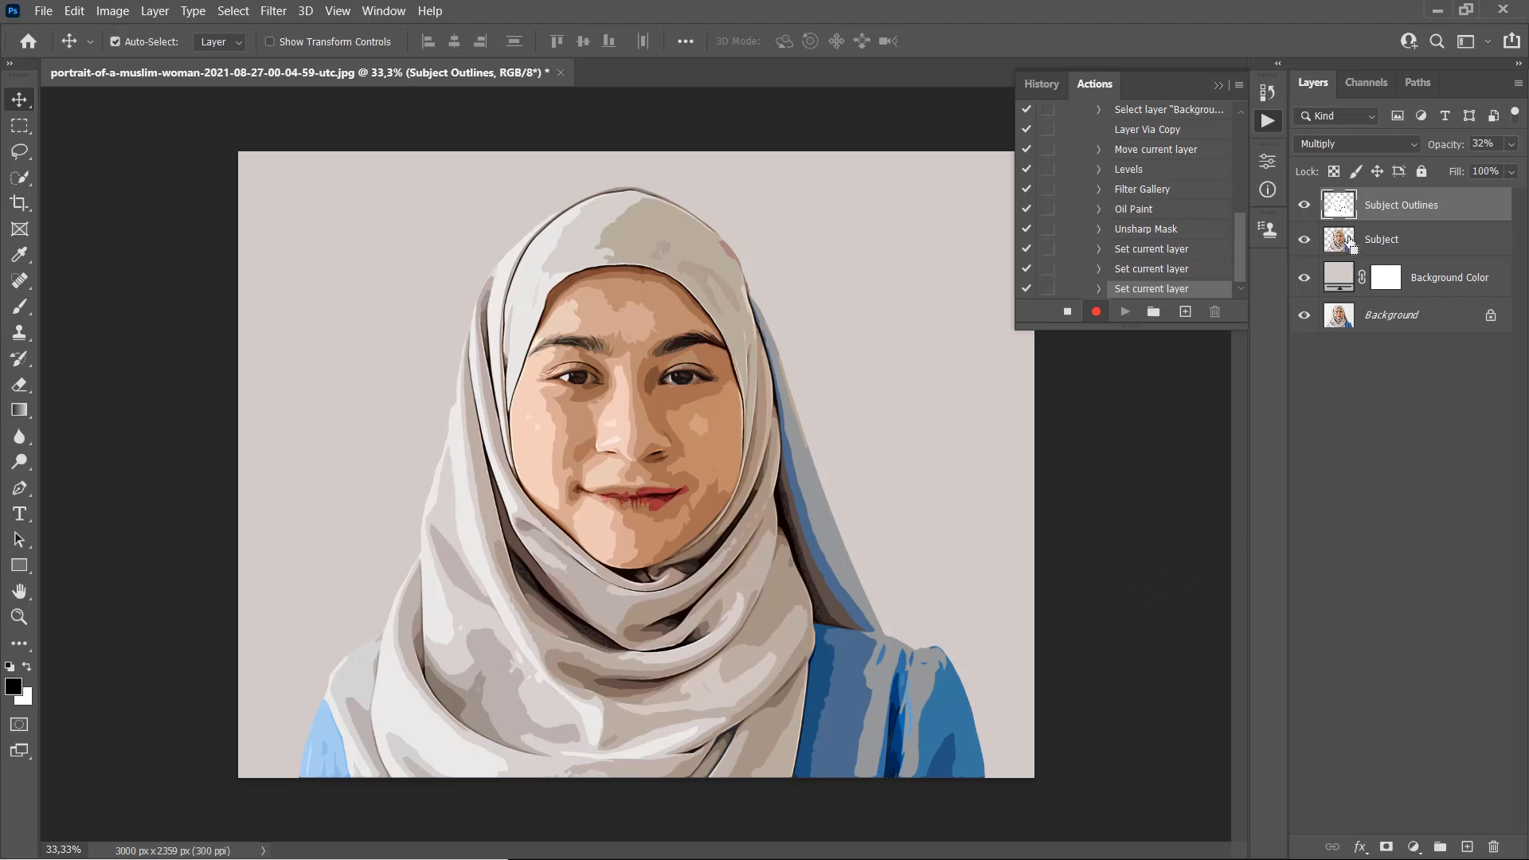
ctrl+click(1348, 241)
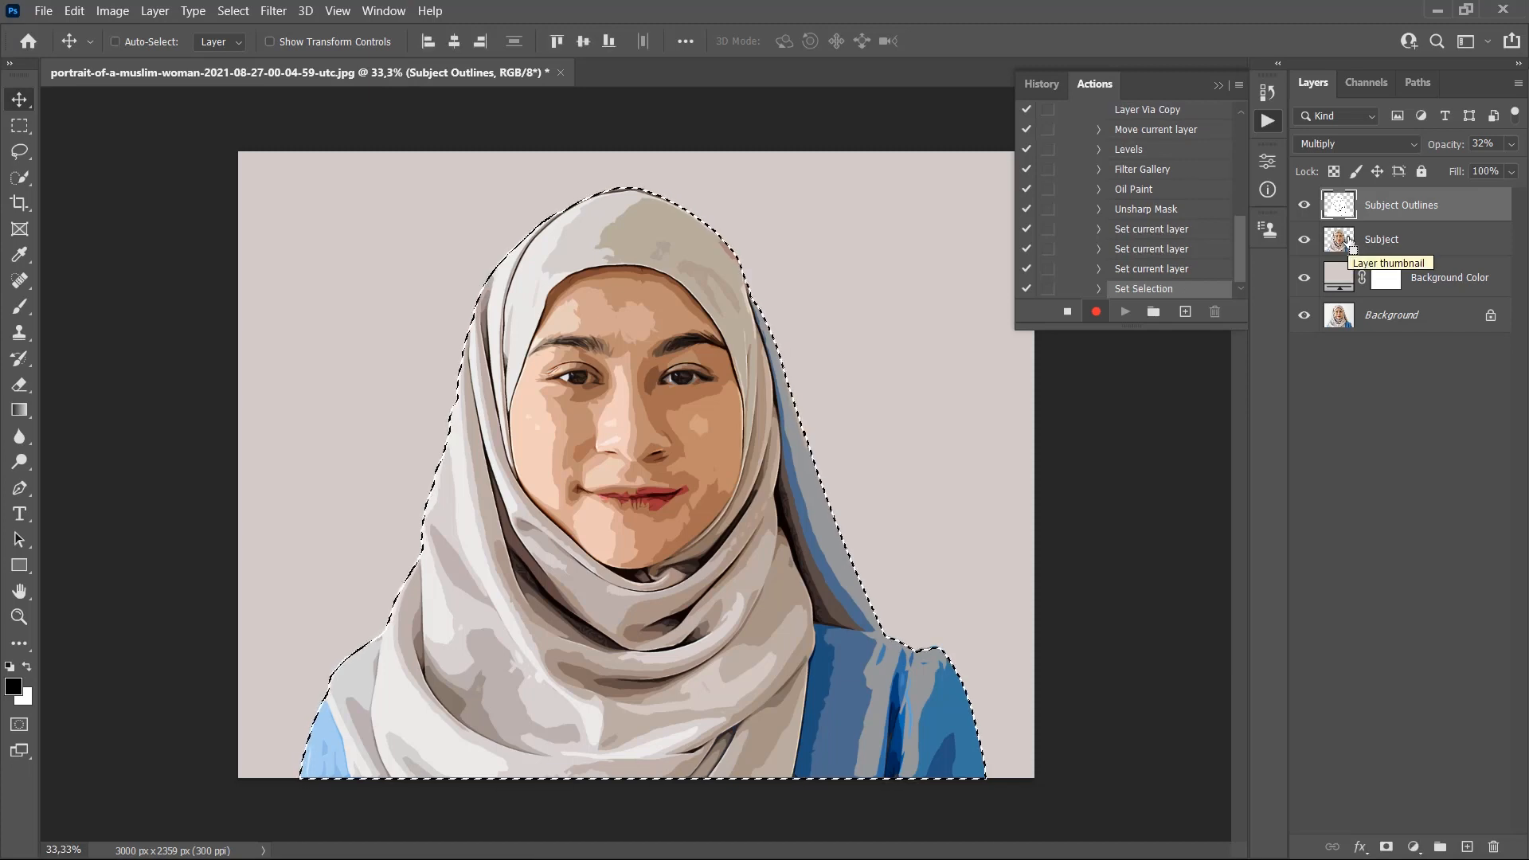
click(1410, 320)
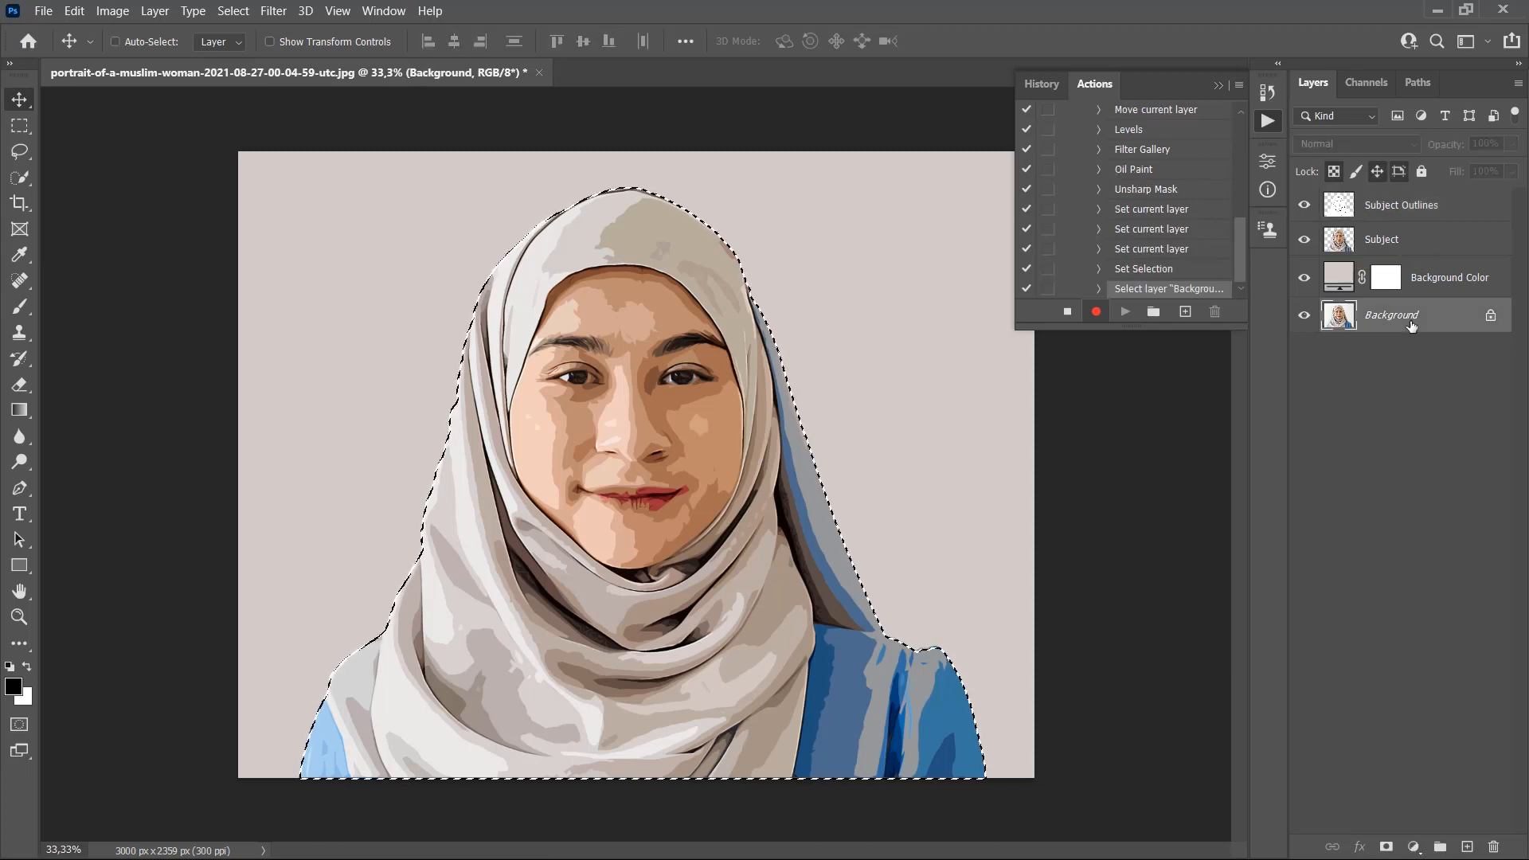
key(ctrl+j)
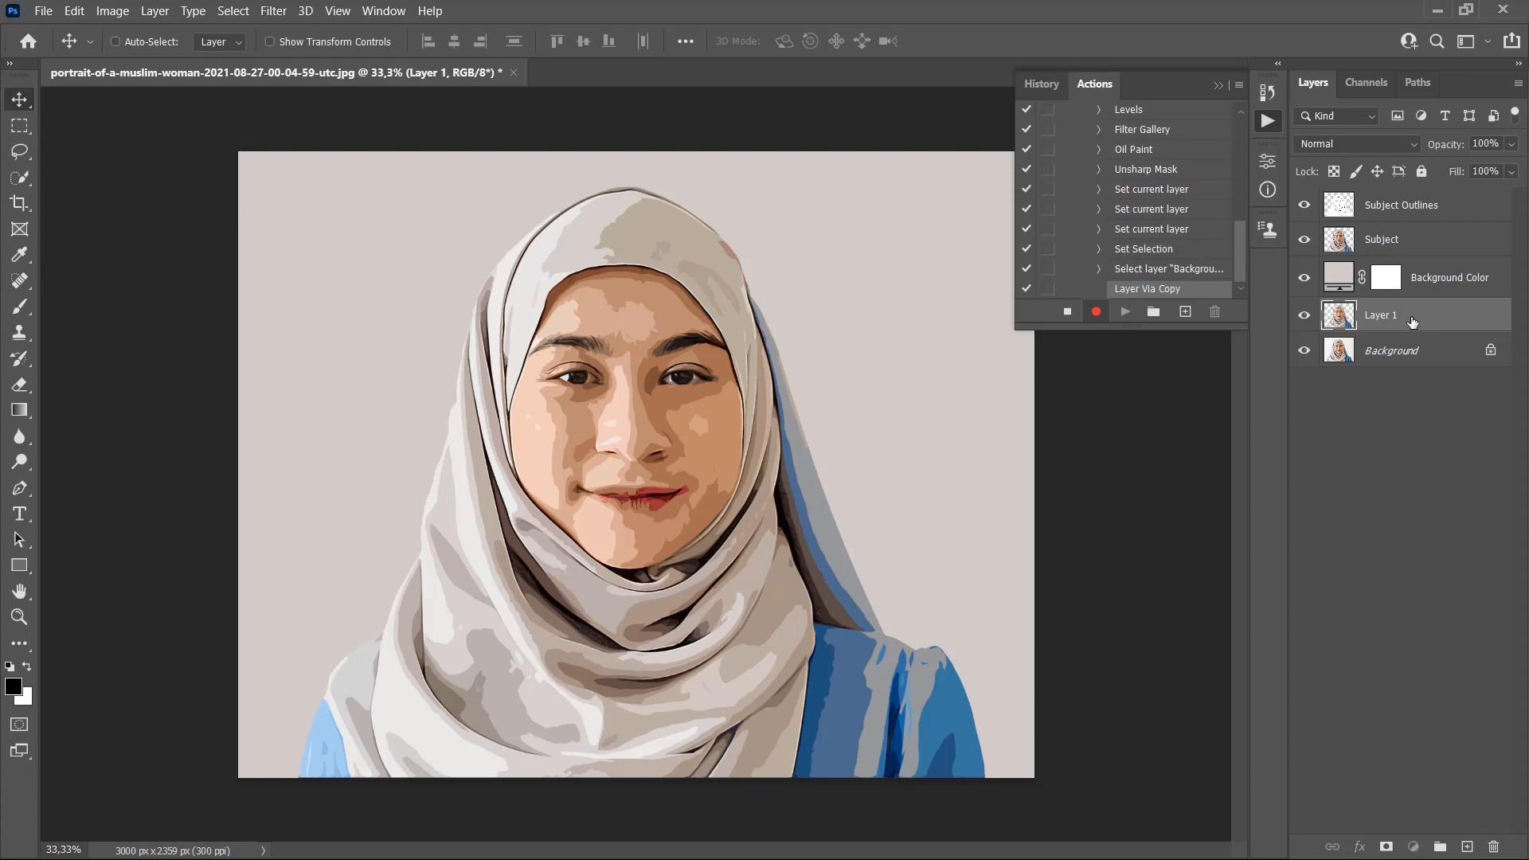
drag(1412, 320, 1410, 206)
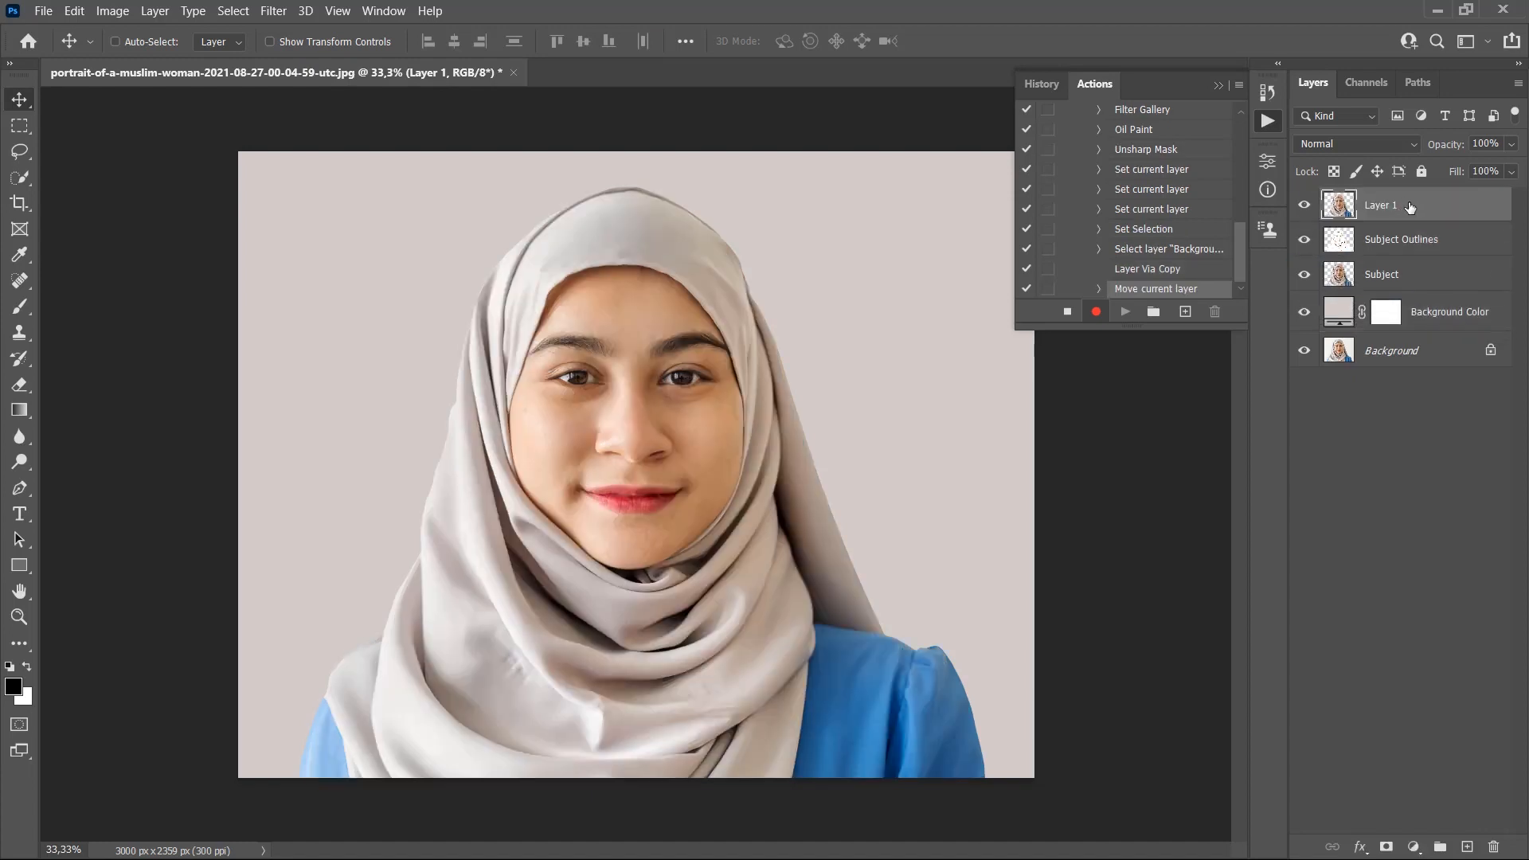
Set the copied layer's blend mode to Color and rename it Subject Color
click(1358, 144)
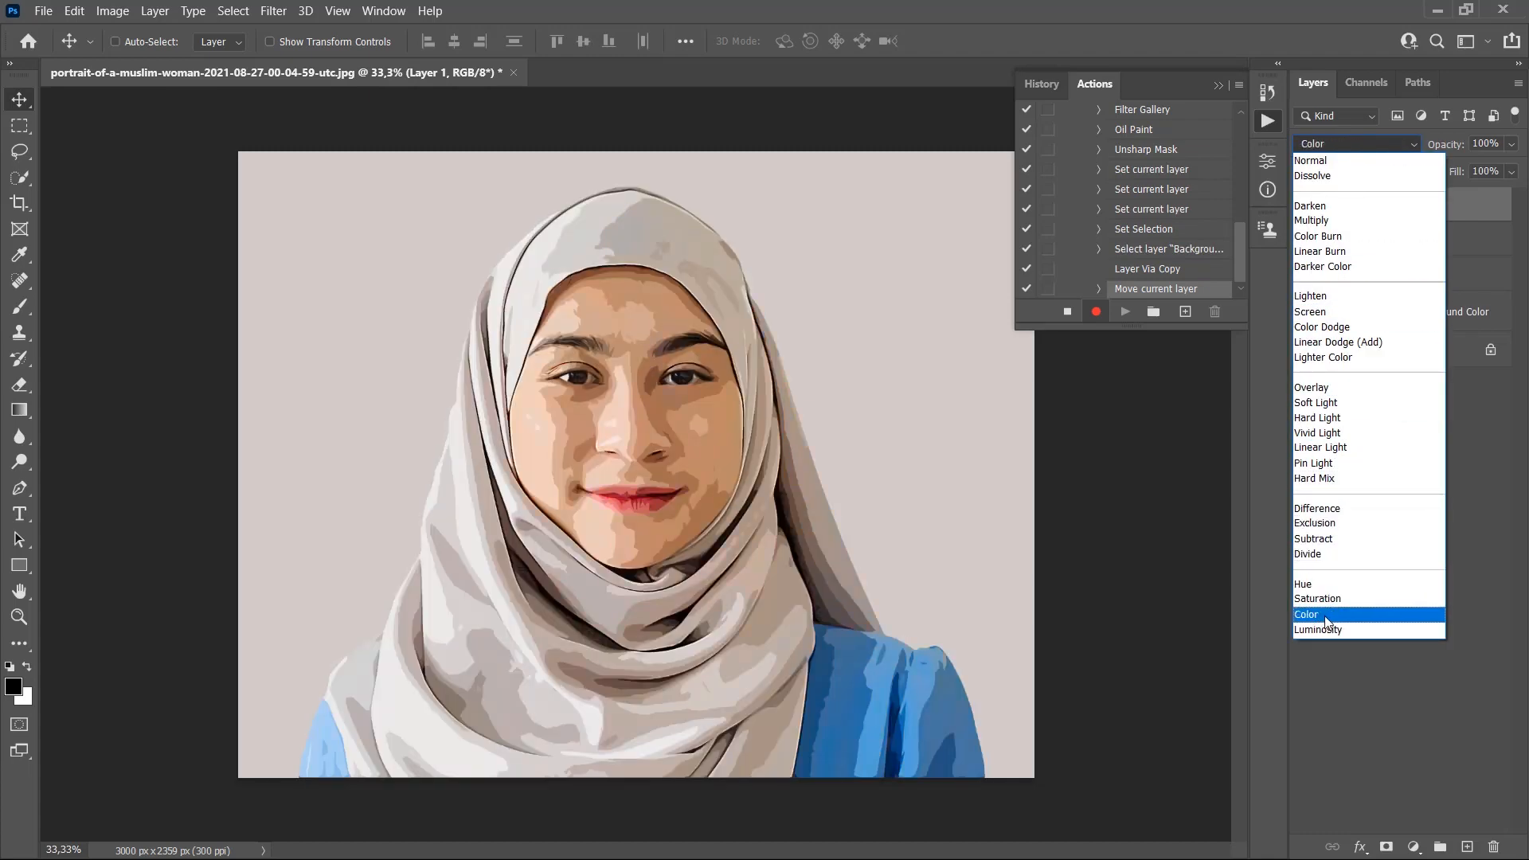
click(1328, 615)
double_click(1391, 206)
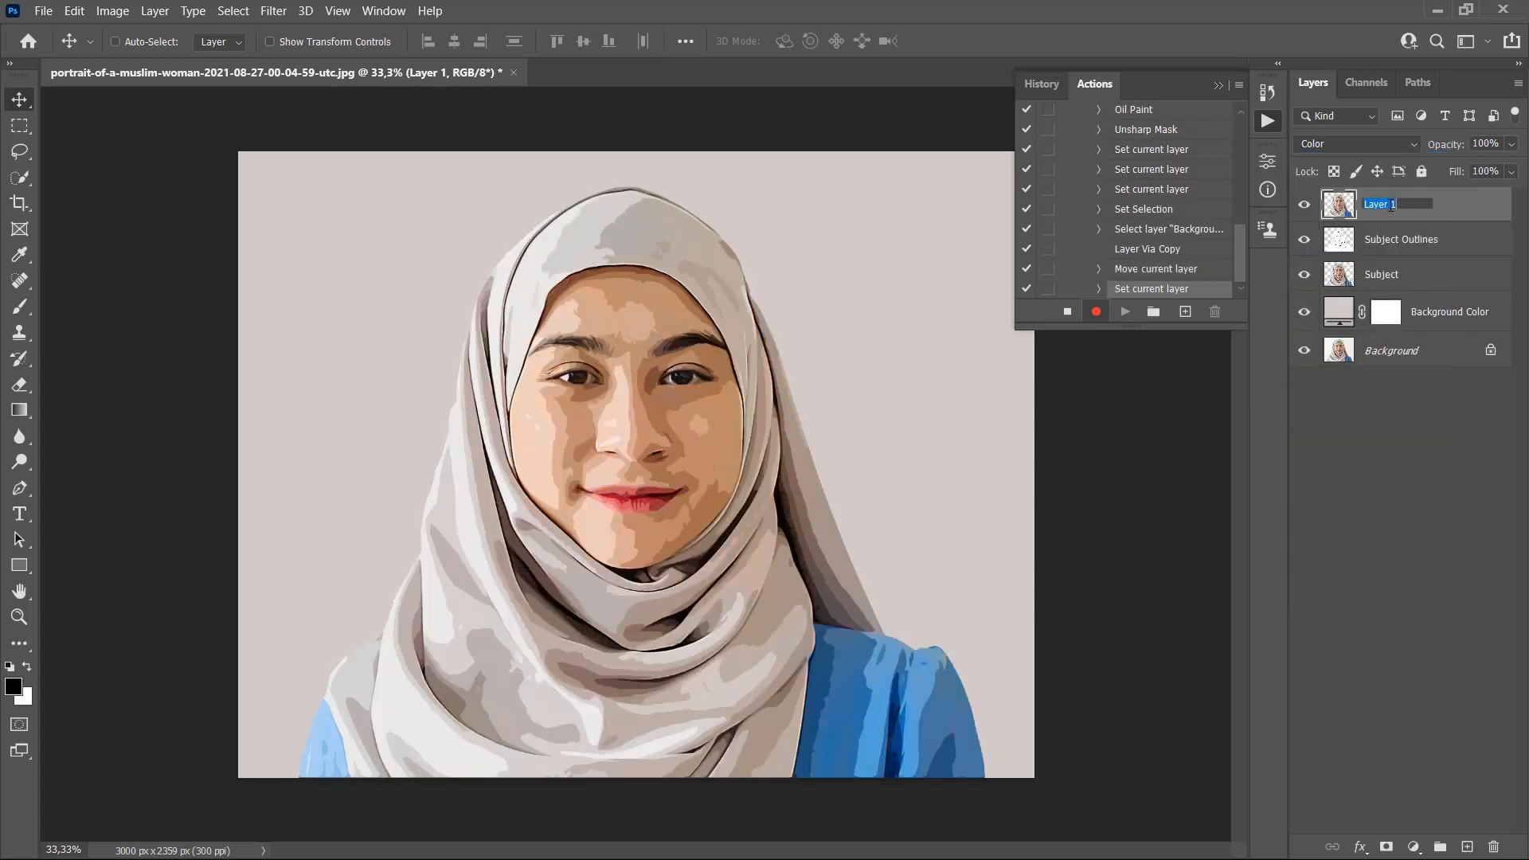
text(Subject Color)
key(Return)
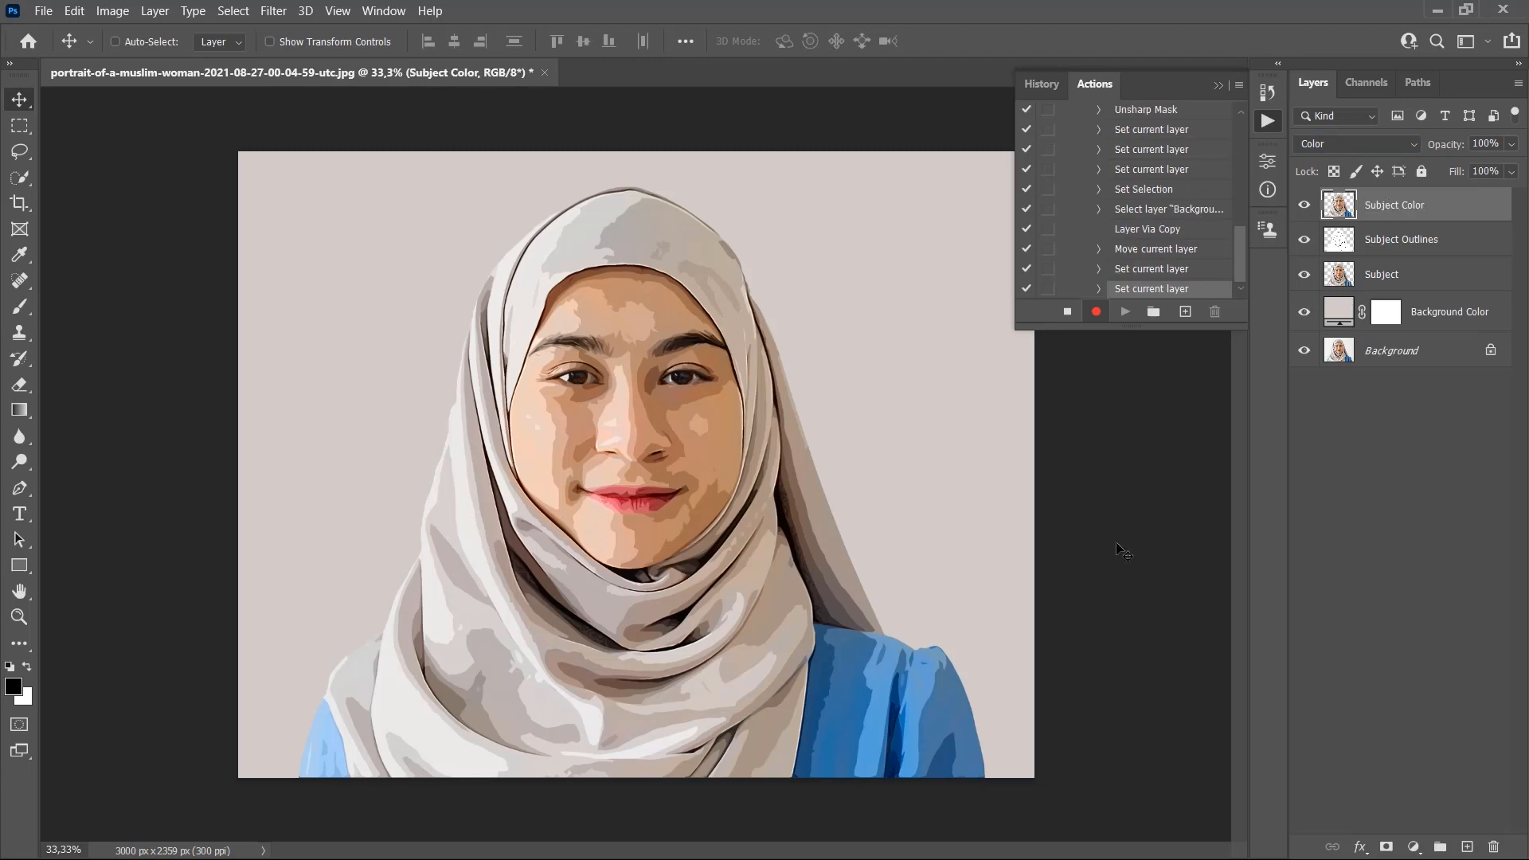
Add a Curves adjustment layer named Color Look above the Subject Color layer
click(152, 14)
mouse_move(270, 261)
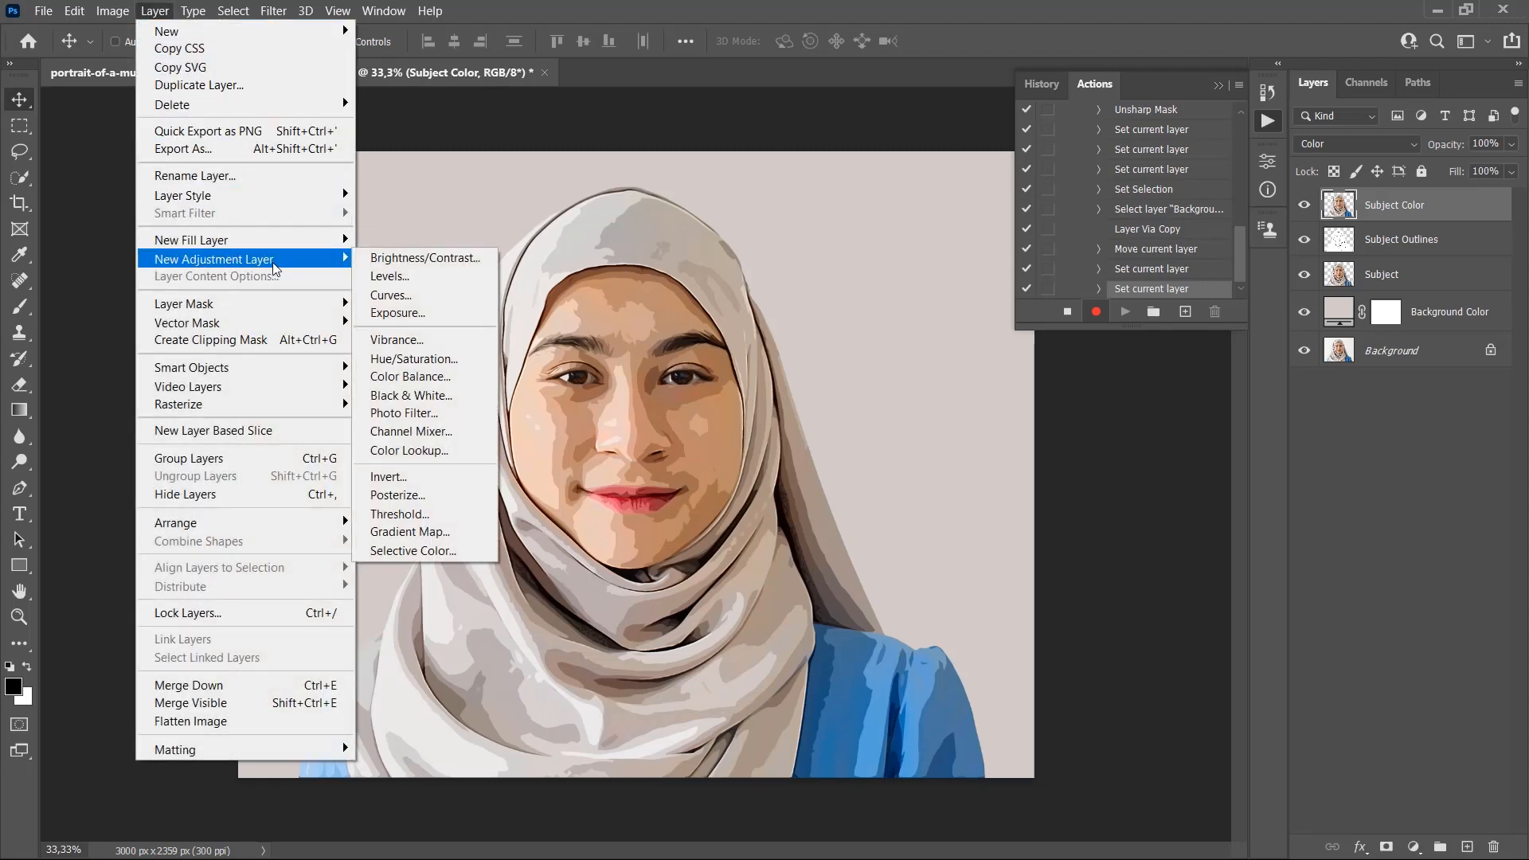
click(391, 294)
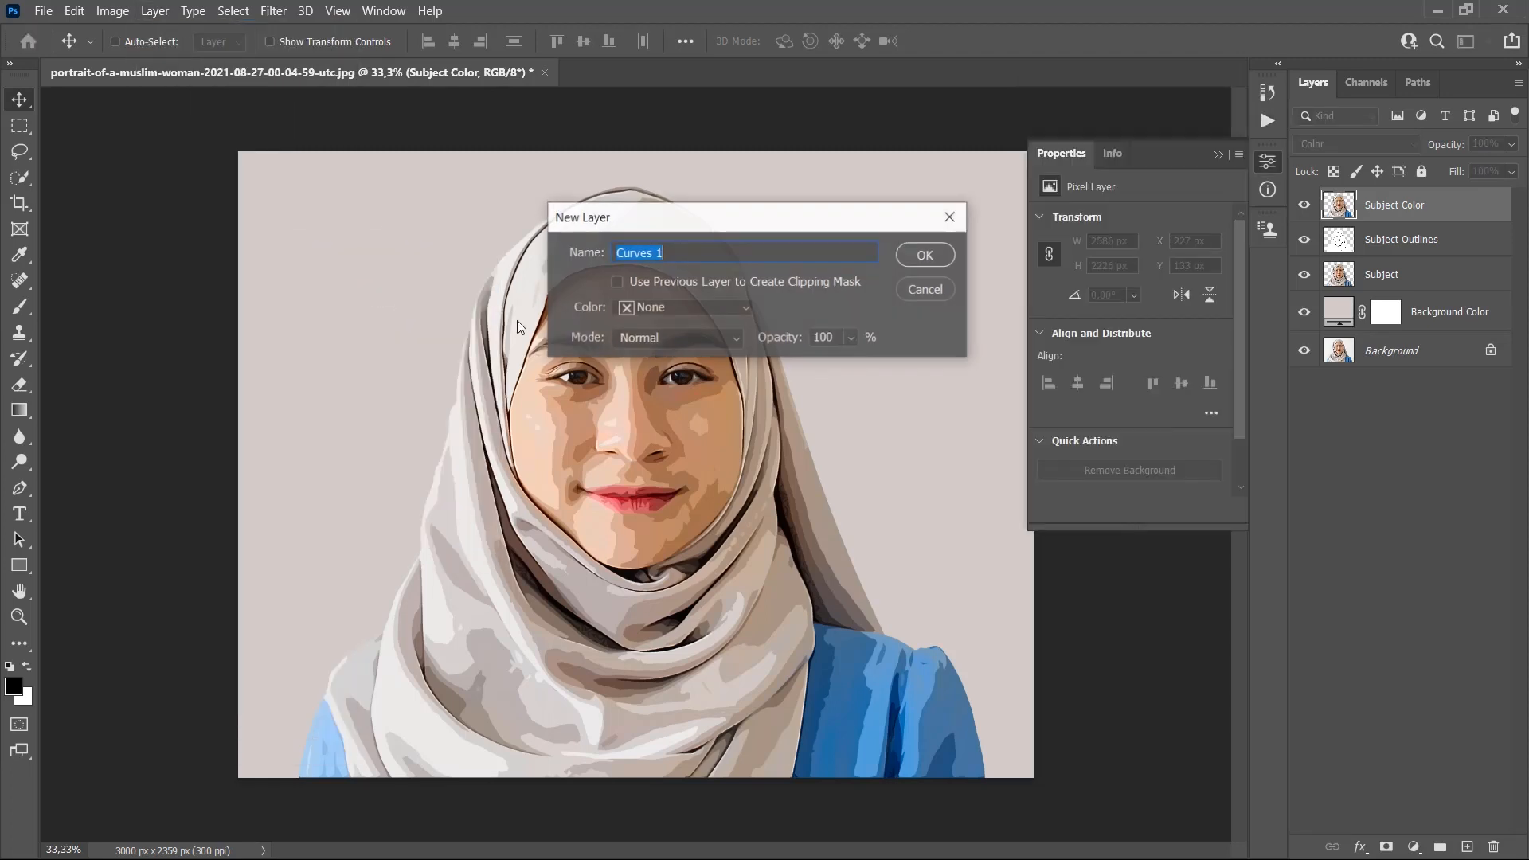
text(Color Lo)
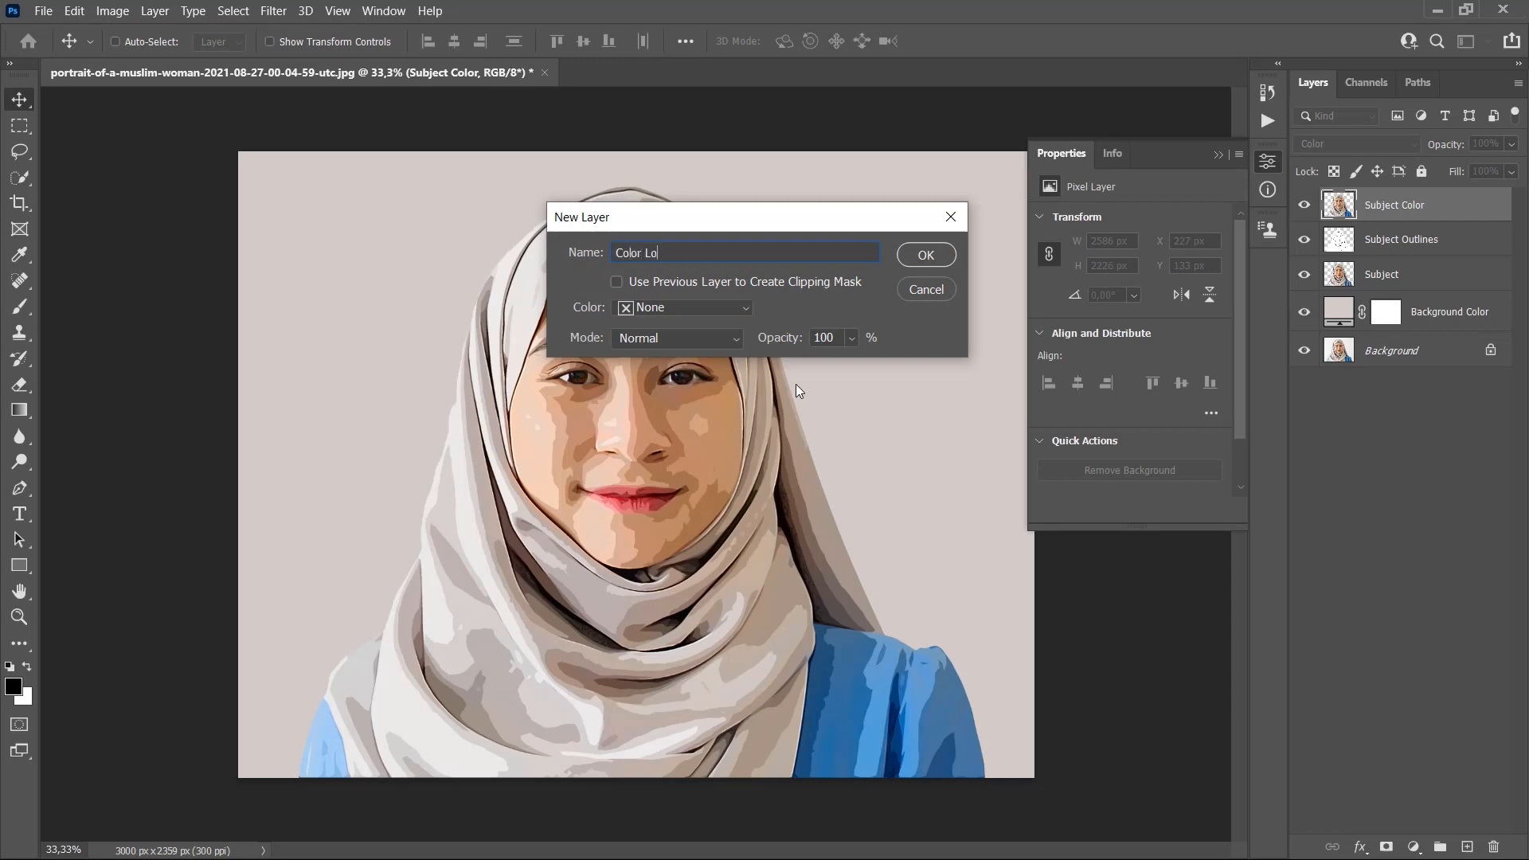
text(ok)
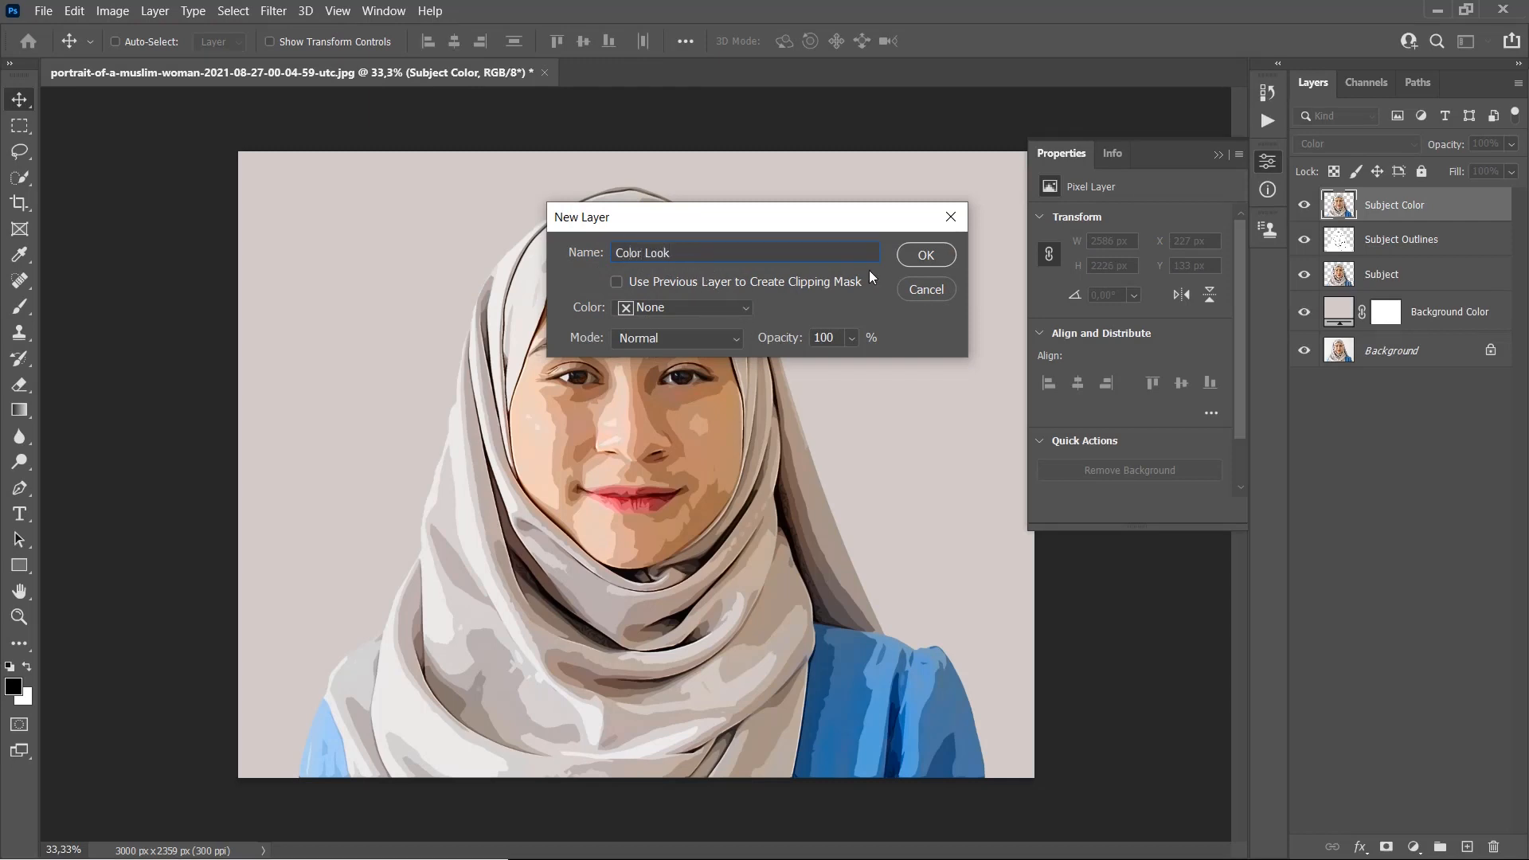
click(924, 254)
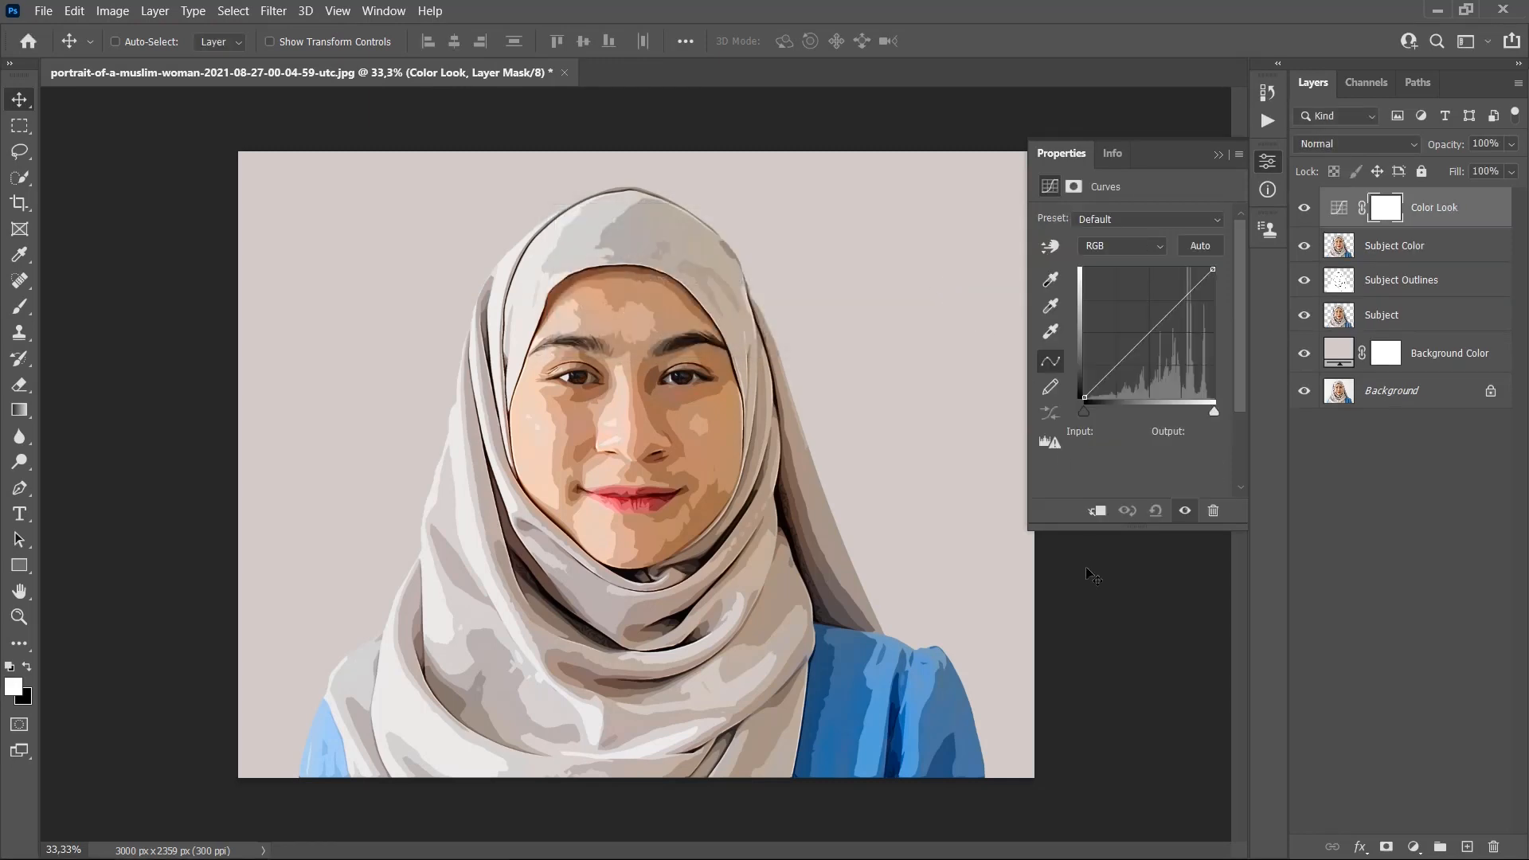
Add a point to the Color Look curve's Red channel with input 187 and output 196
click(1121, 249)
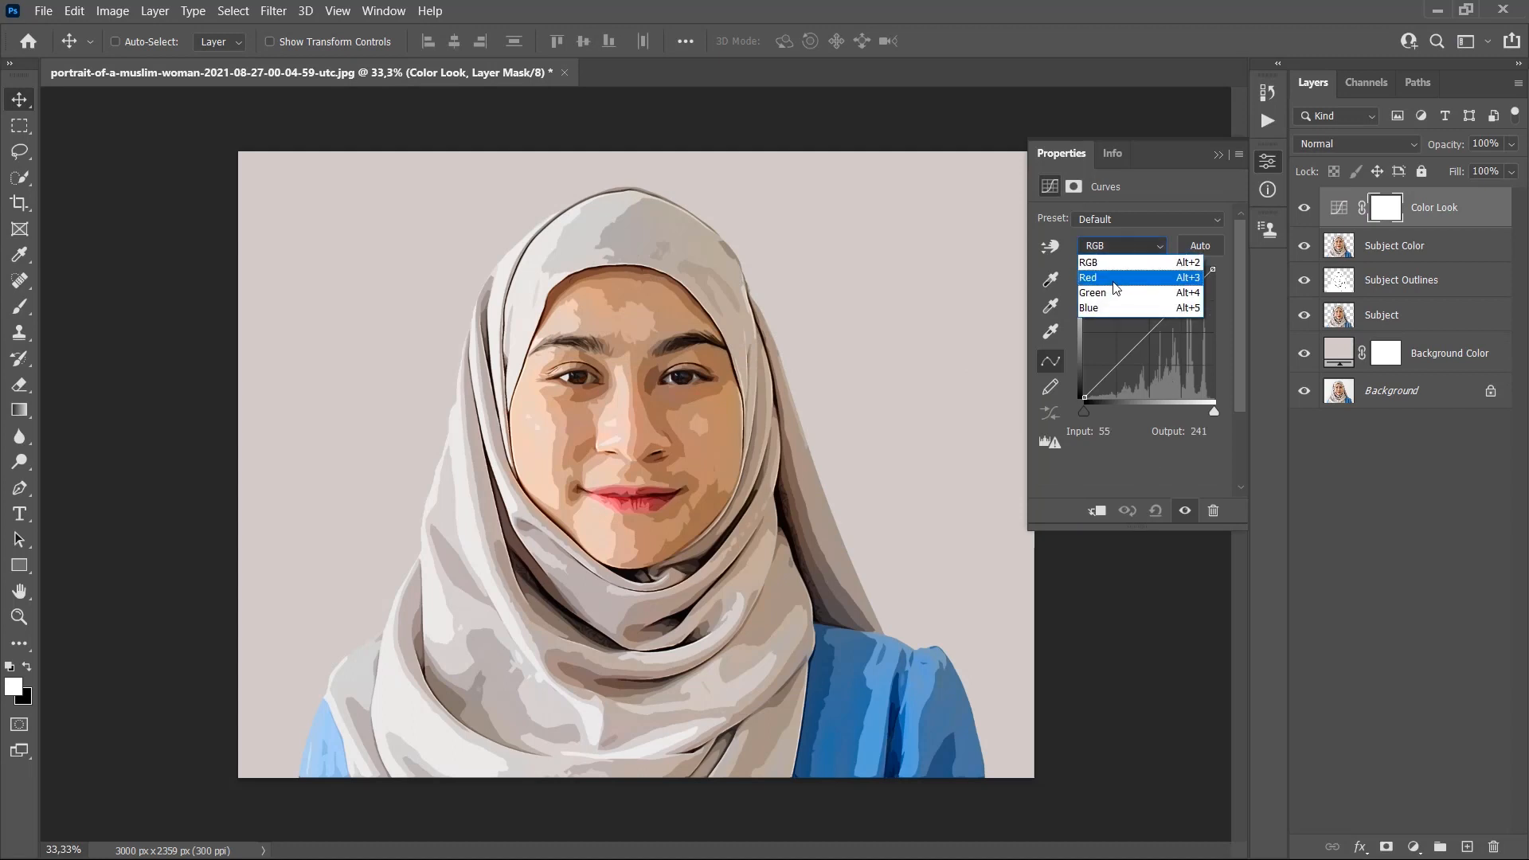
click(1116, 279)
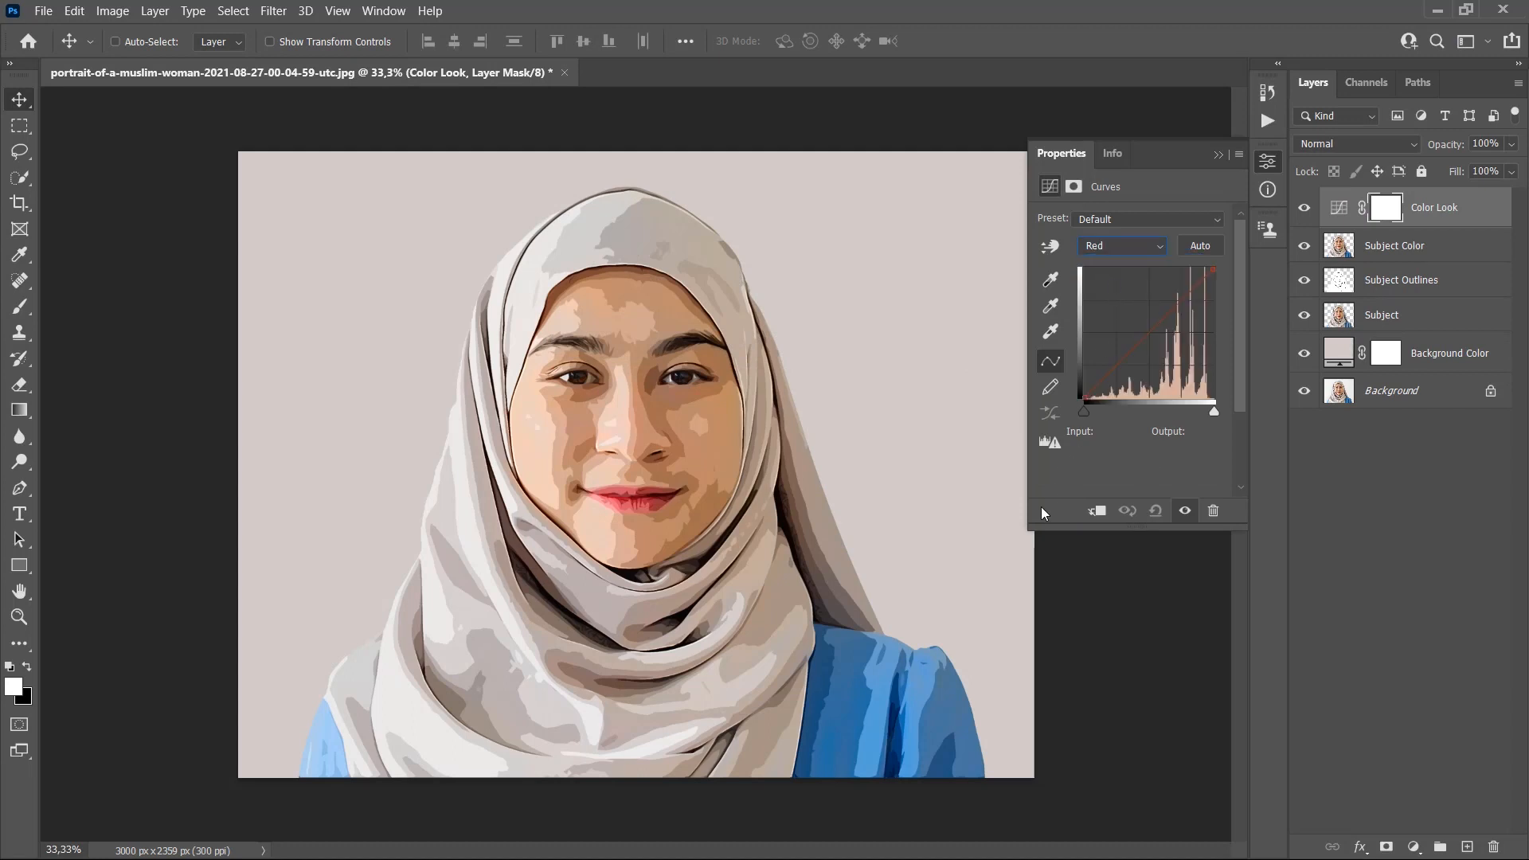
drag(1030, 525, 936, 593)
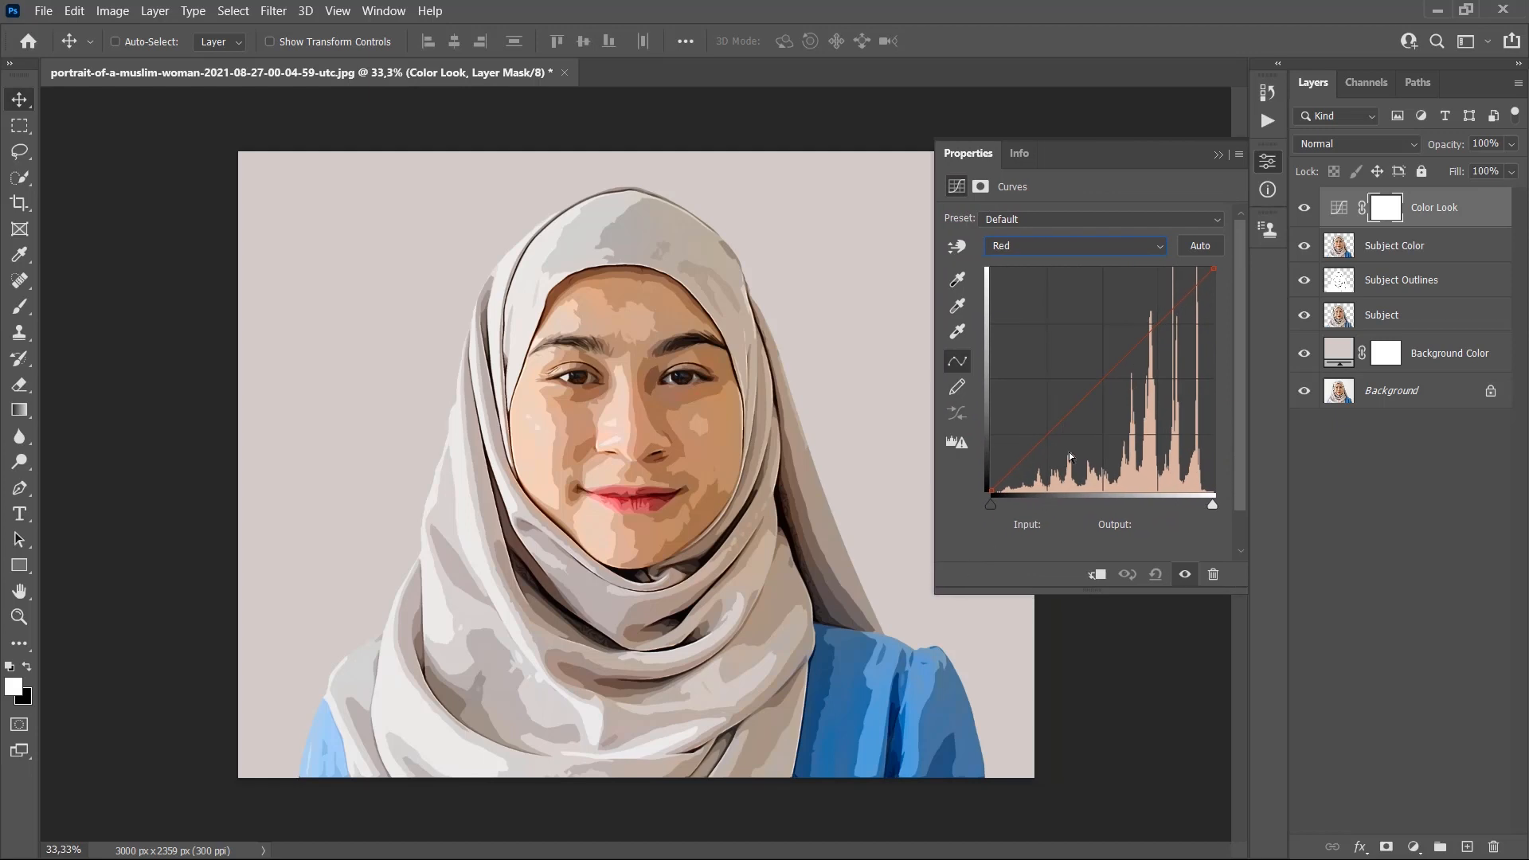
click(1126, 353)
double_click(1073, 526)
text(187)
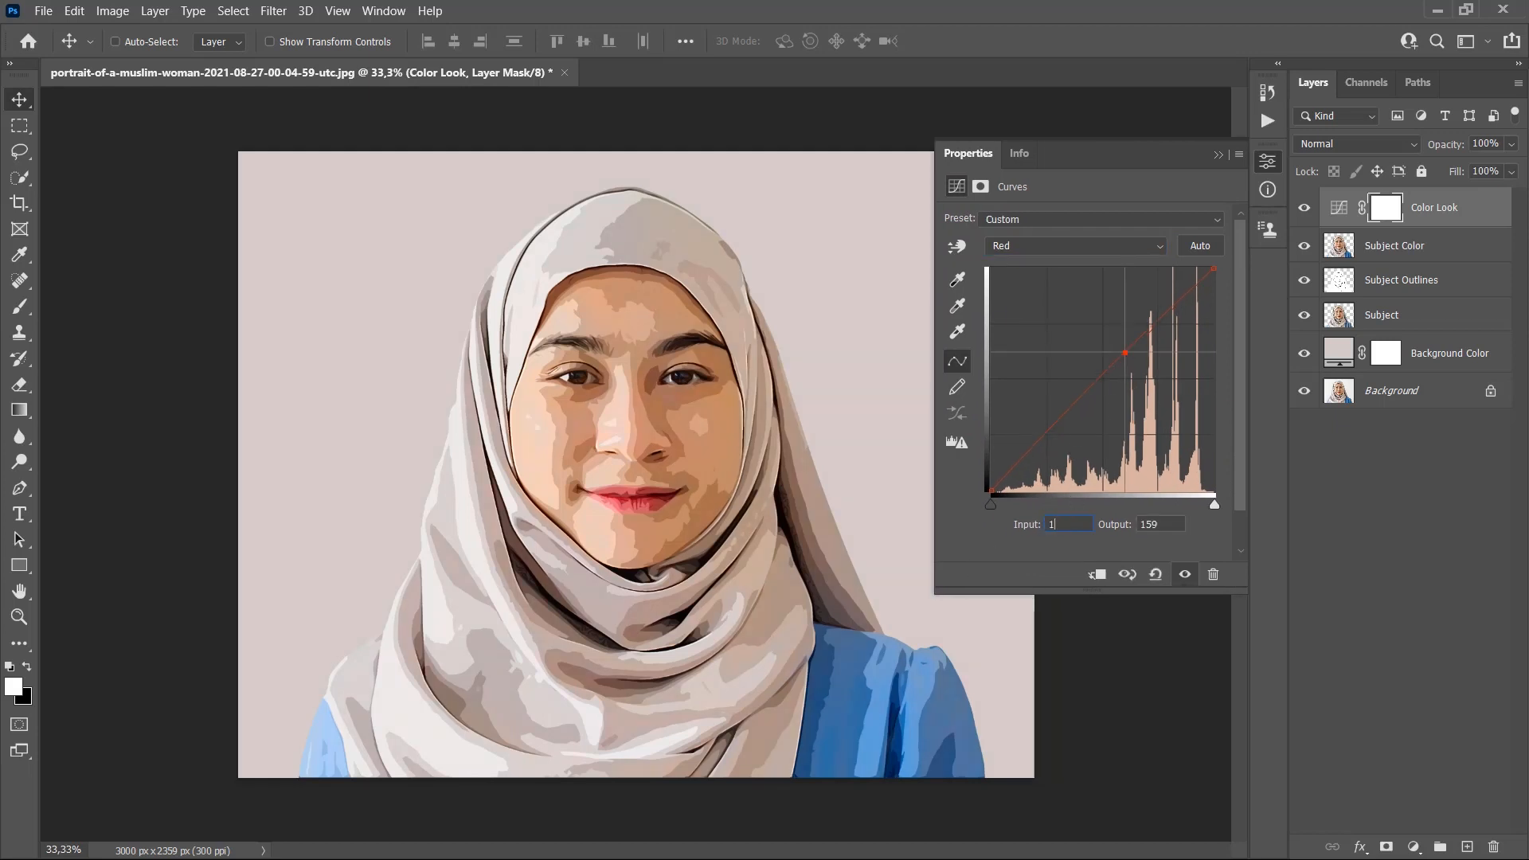
key(Return)
double_click(1150, 526)
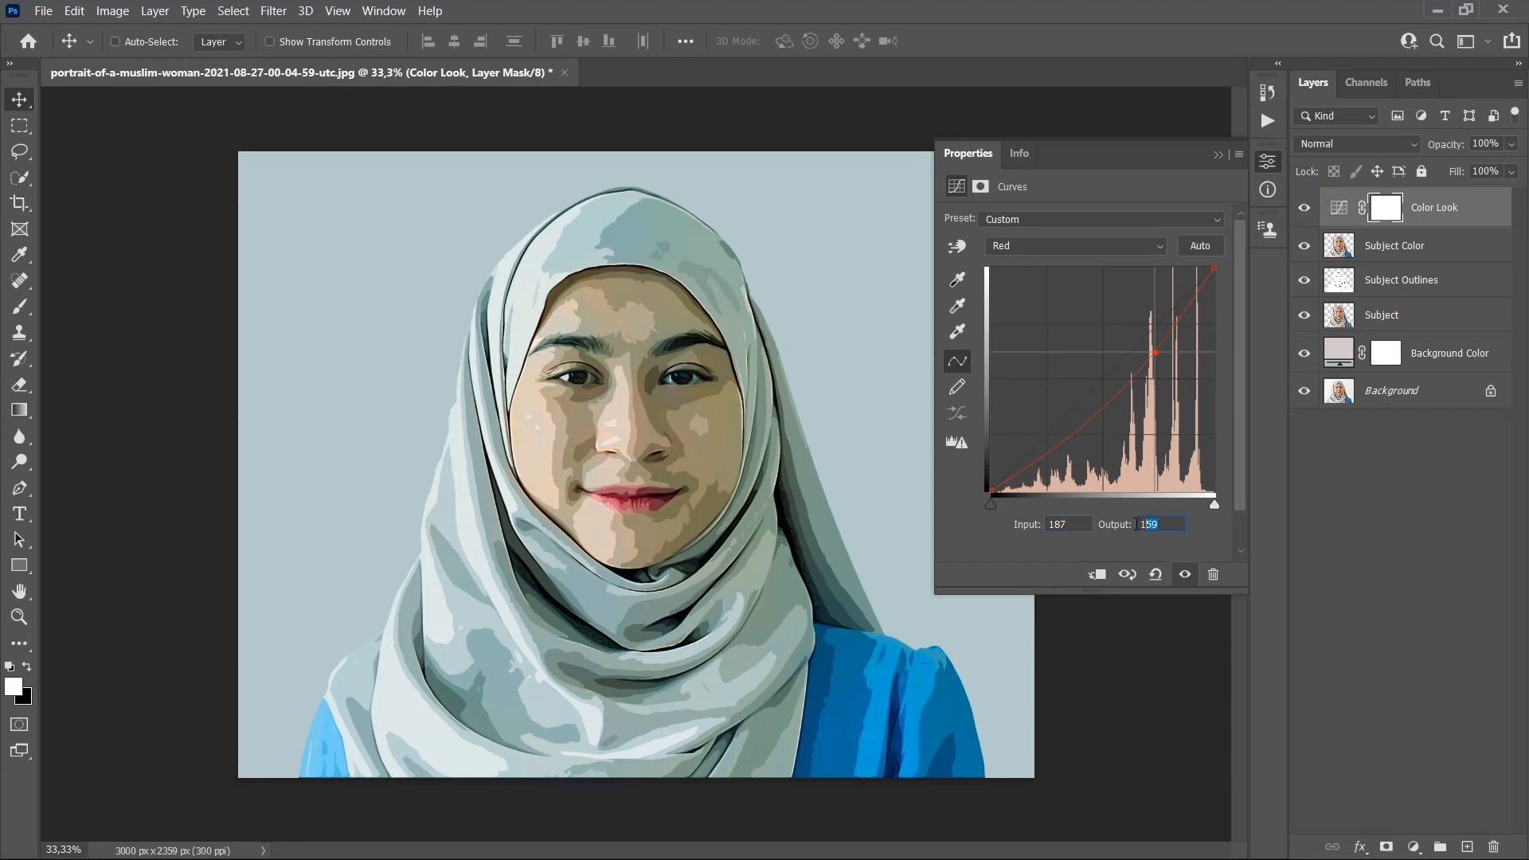
text(196)
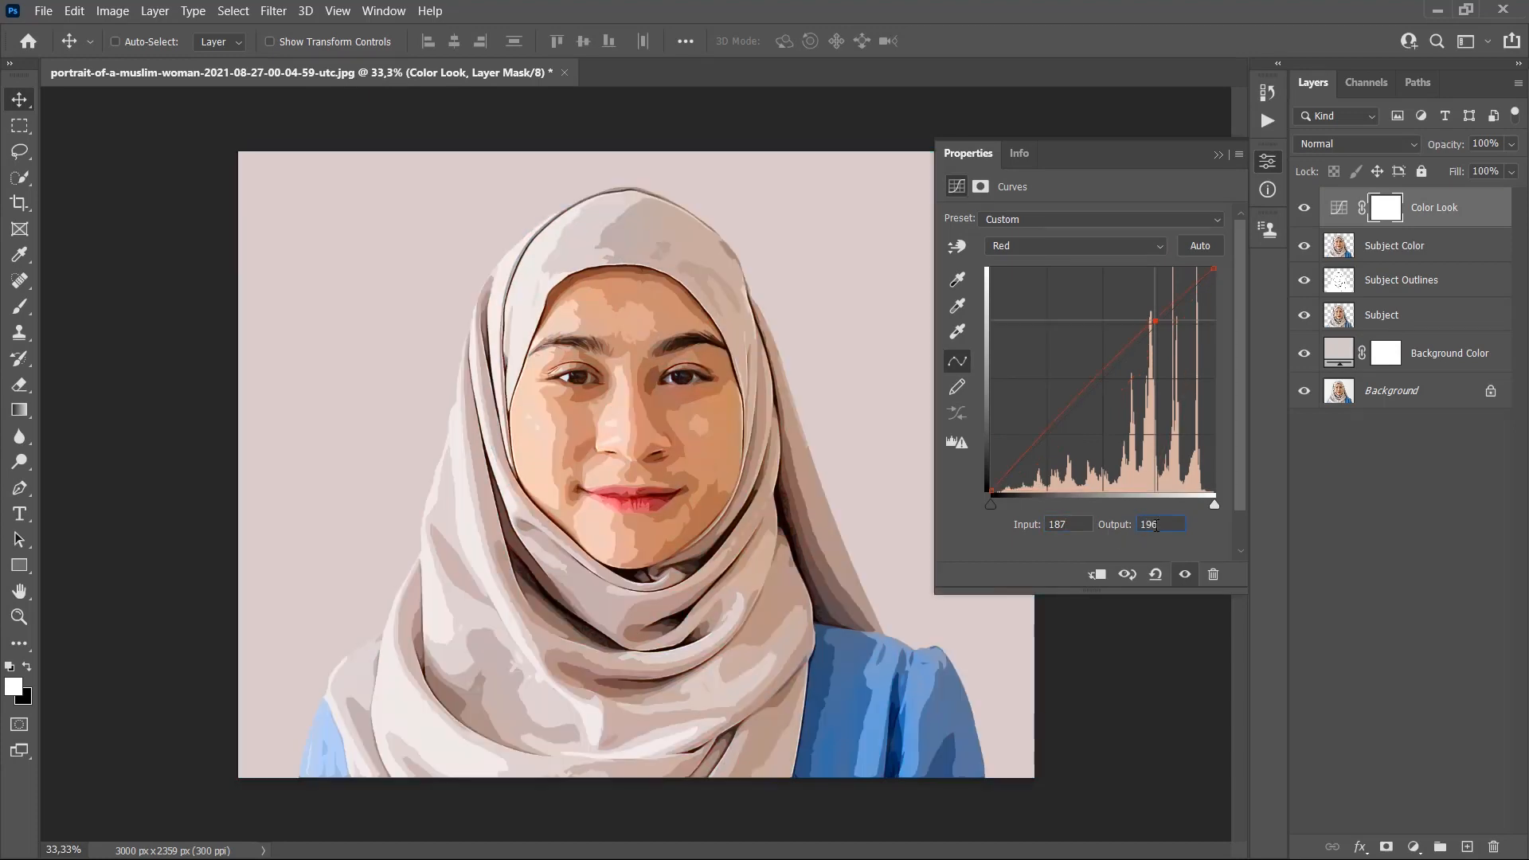
Add a shadow point to the Color Look curve's Green channel with input 66 and output 62
click(1050, 253)
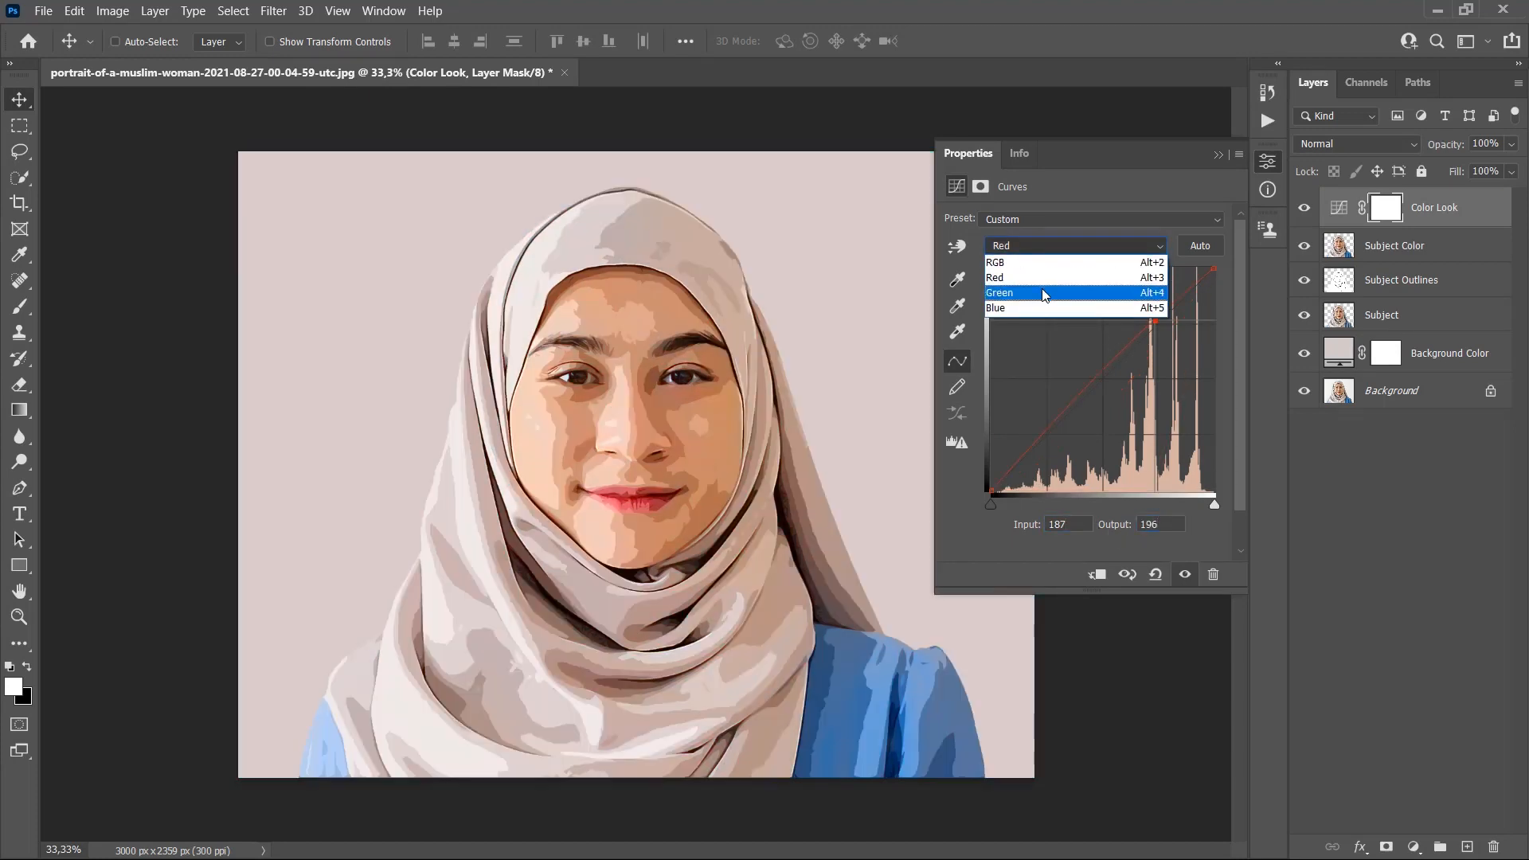
click(1045, 294)
click(1045, 430)
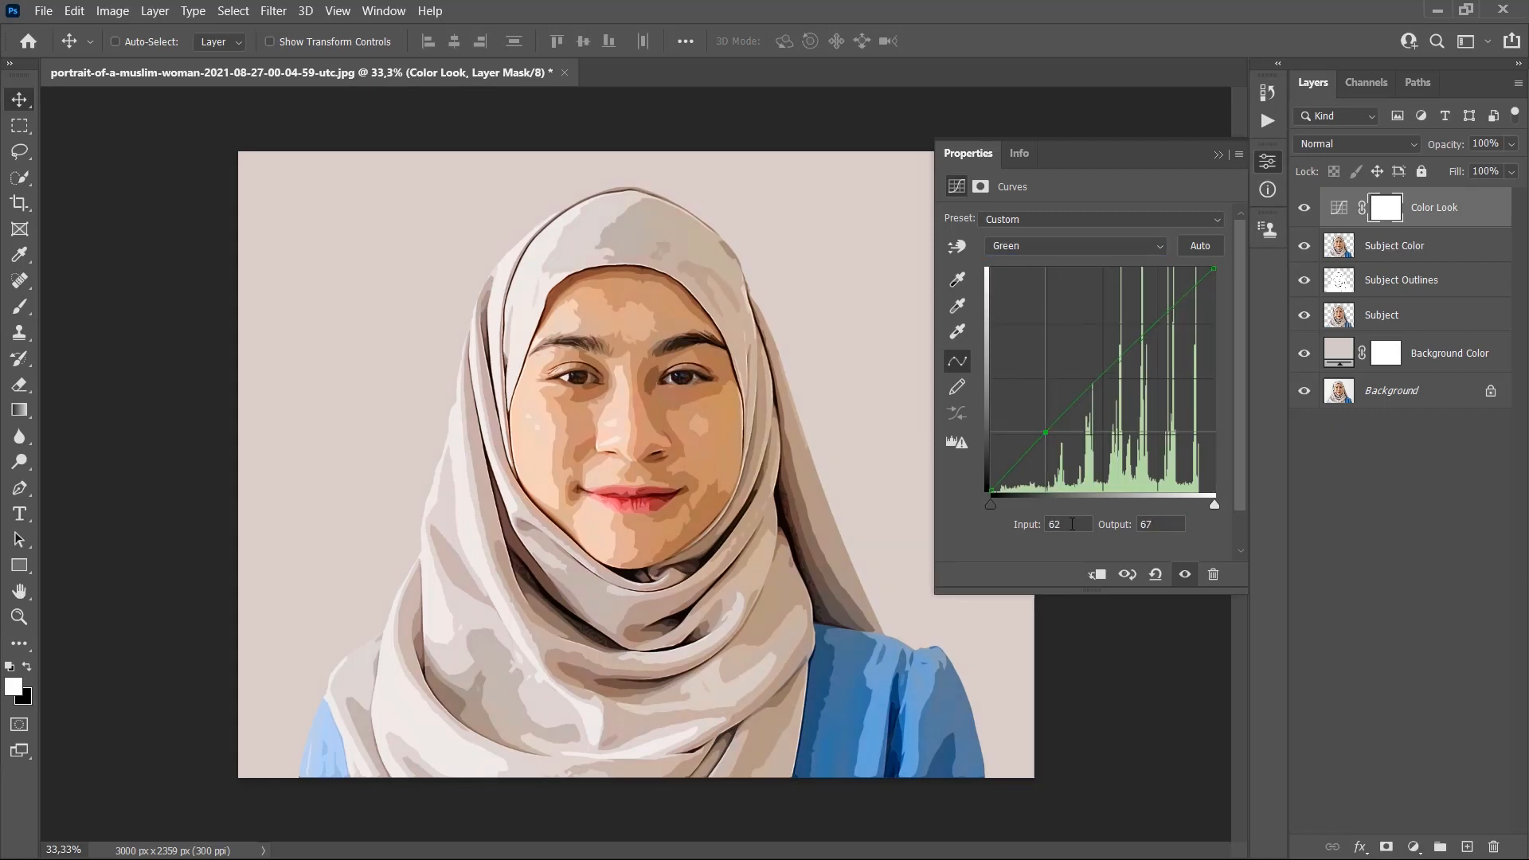
double_click(1072, 524)
text(66)
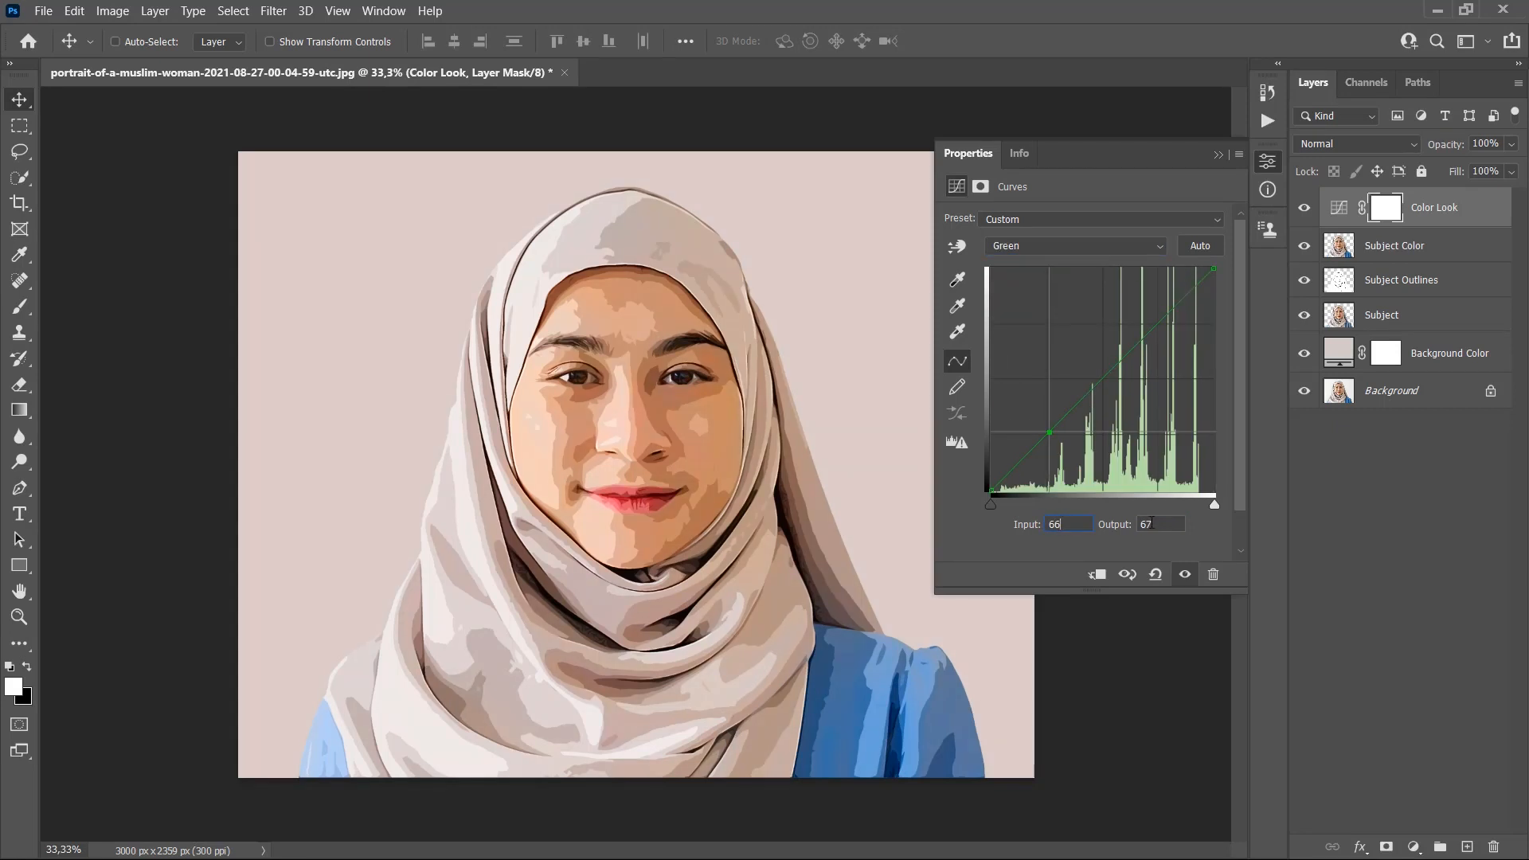
double_click(1133, 524)
text(62)
Add a highlight point to the Green channel curve with input 187 and output 197
click(1138, 344)
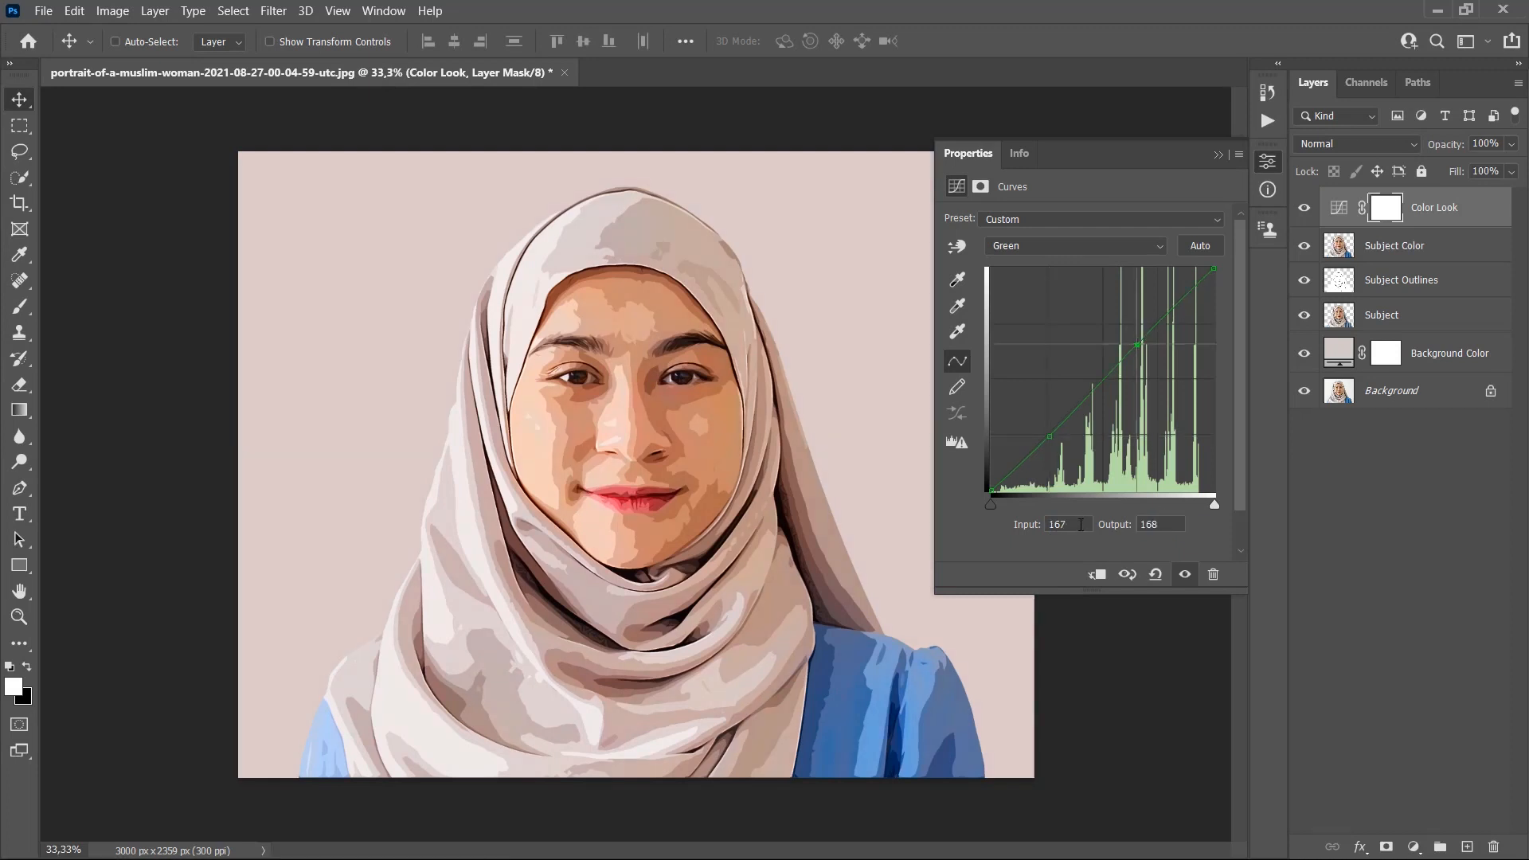
double_click(1081, 522)
text(187)
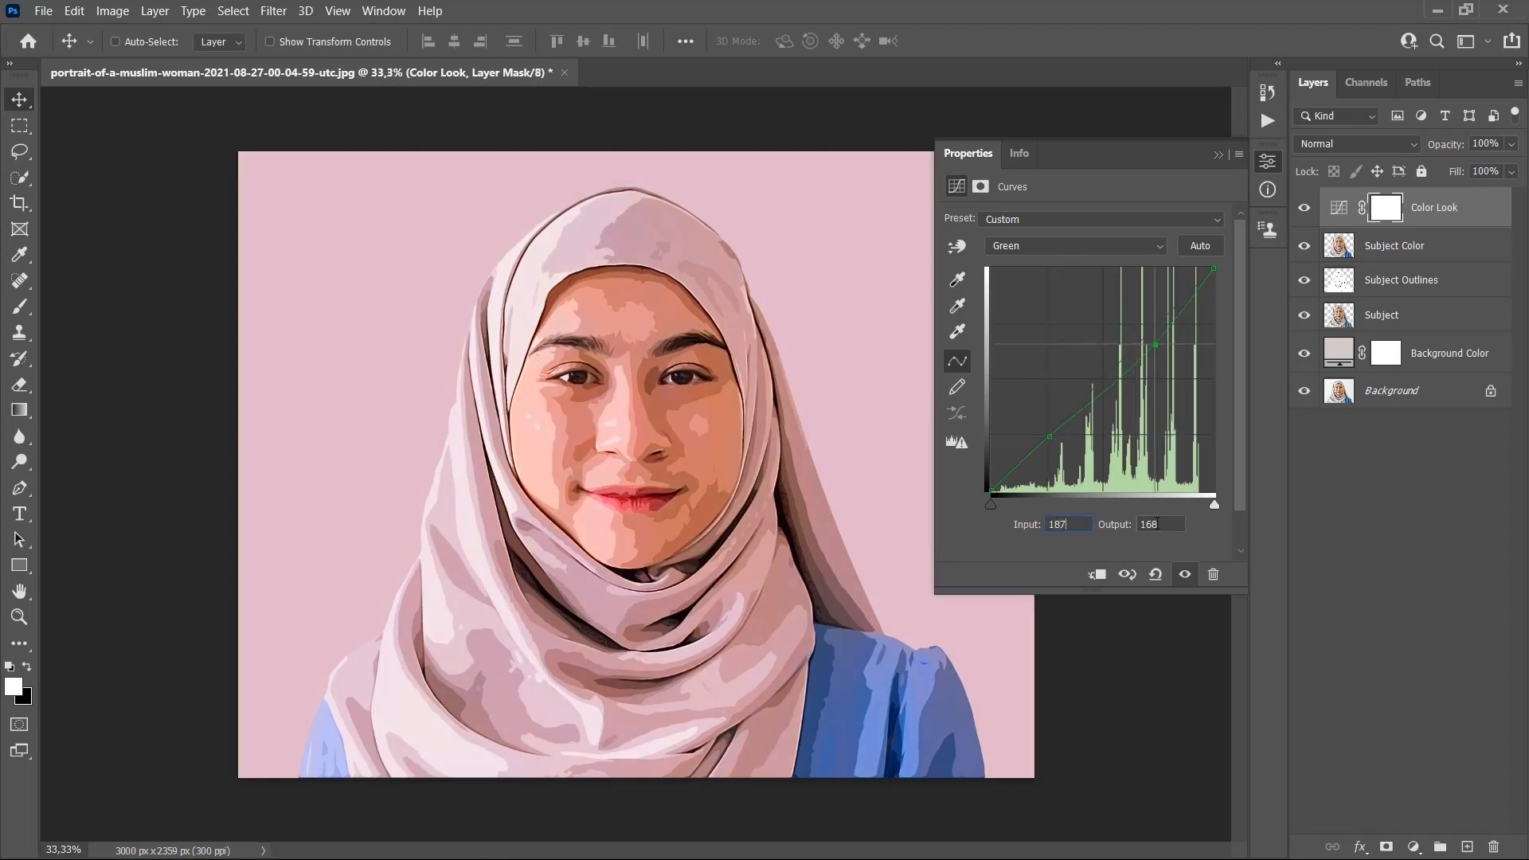
double_click(1163, 525)
text(197)
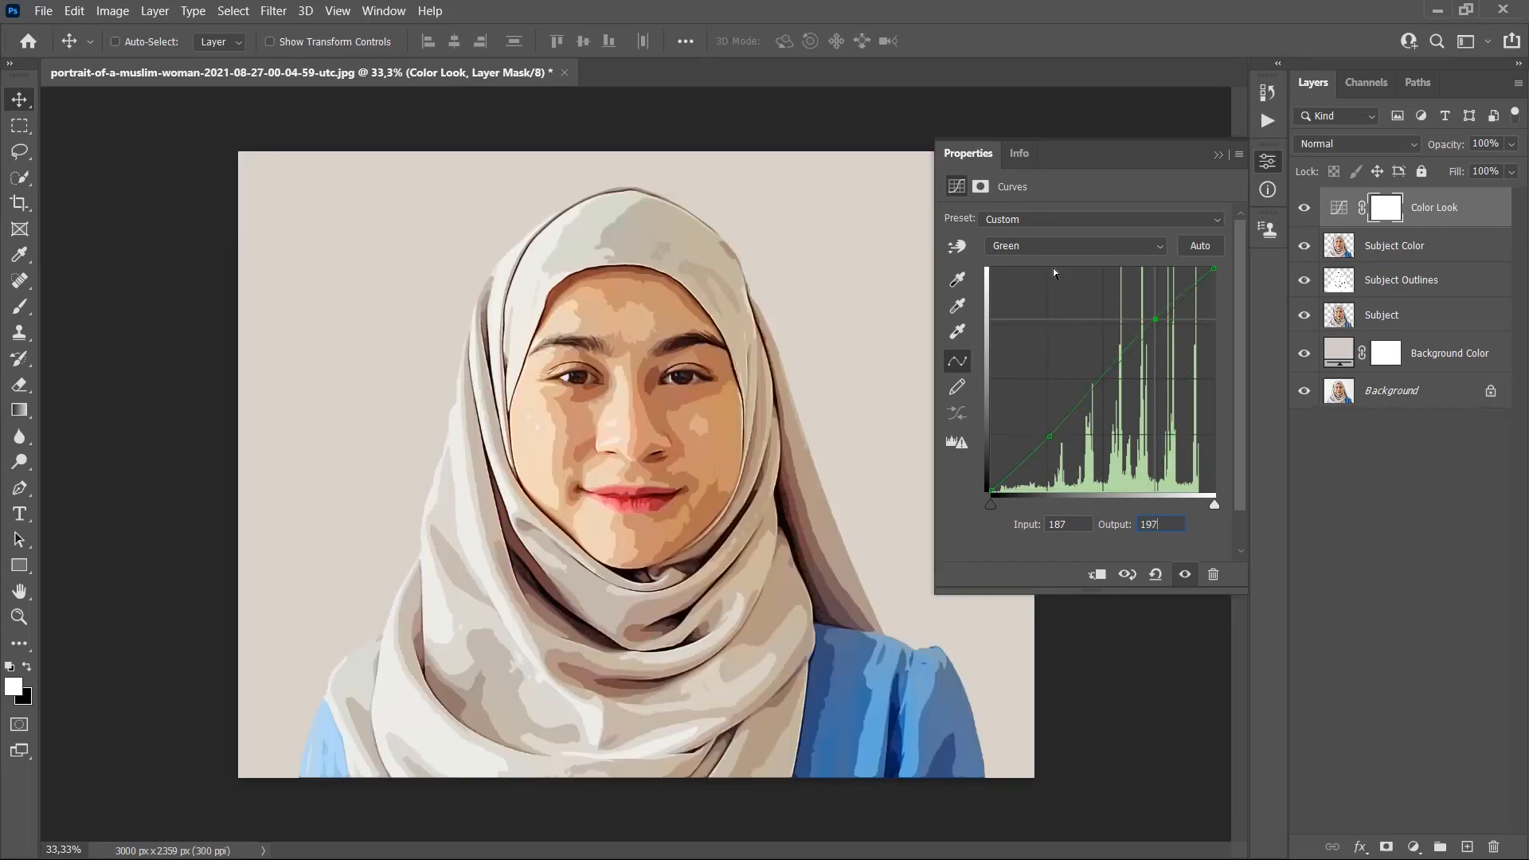
Add a midtone point to the Color Look curve's Blue channel with input 121 and output 135
click(1051, 246)
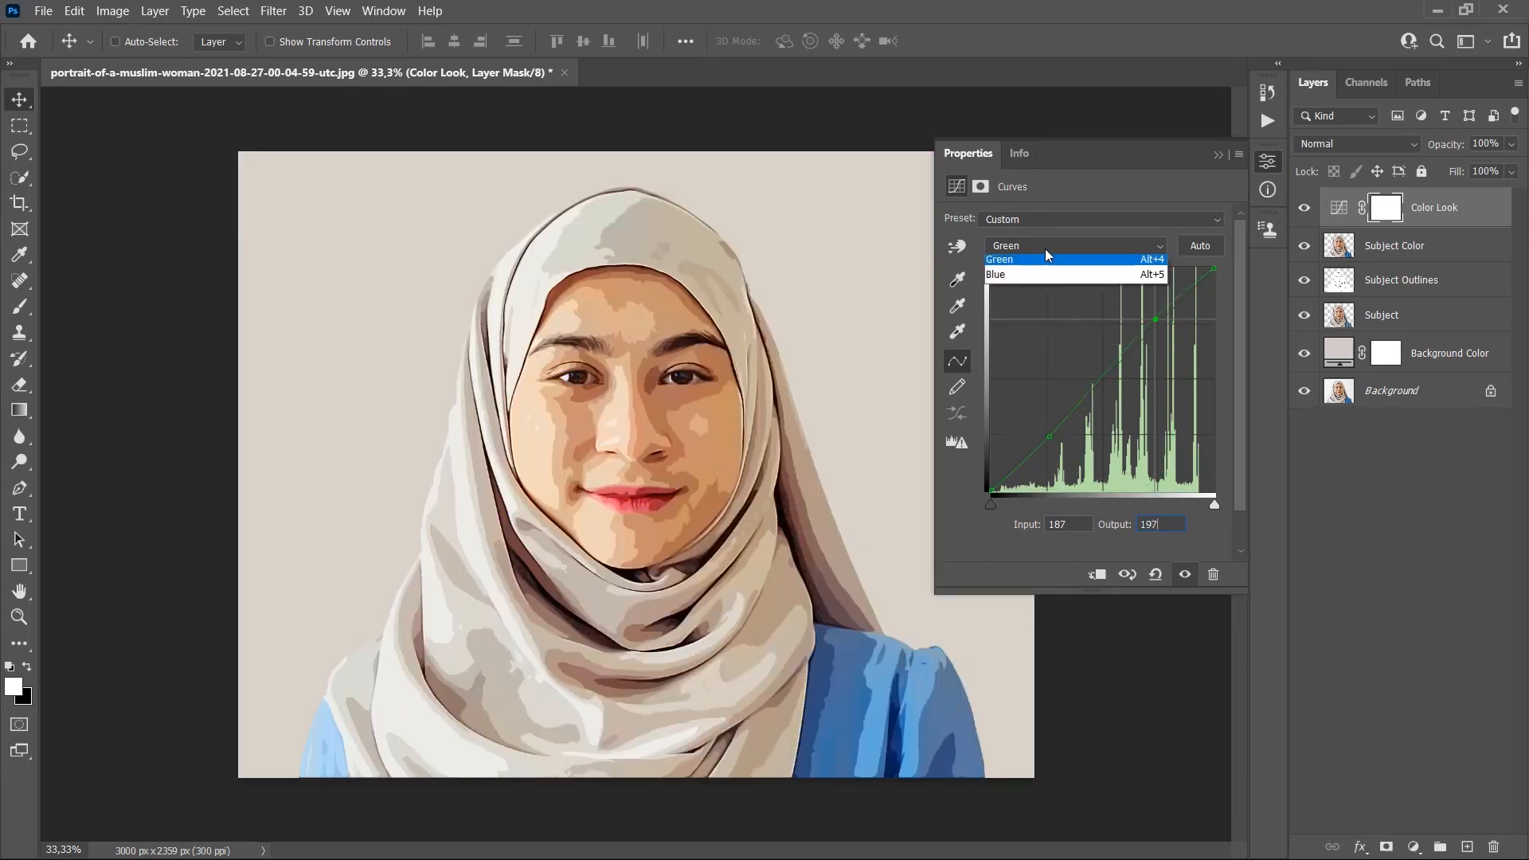
click(1022, 311)
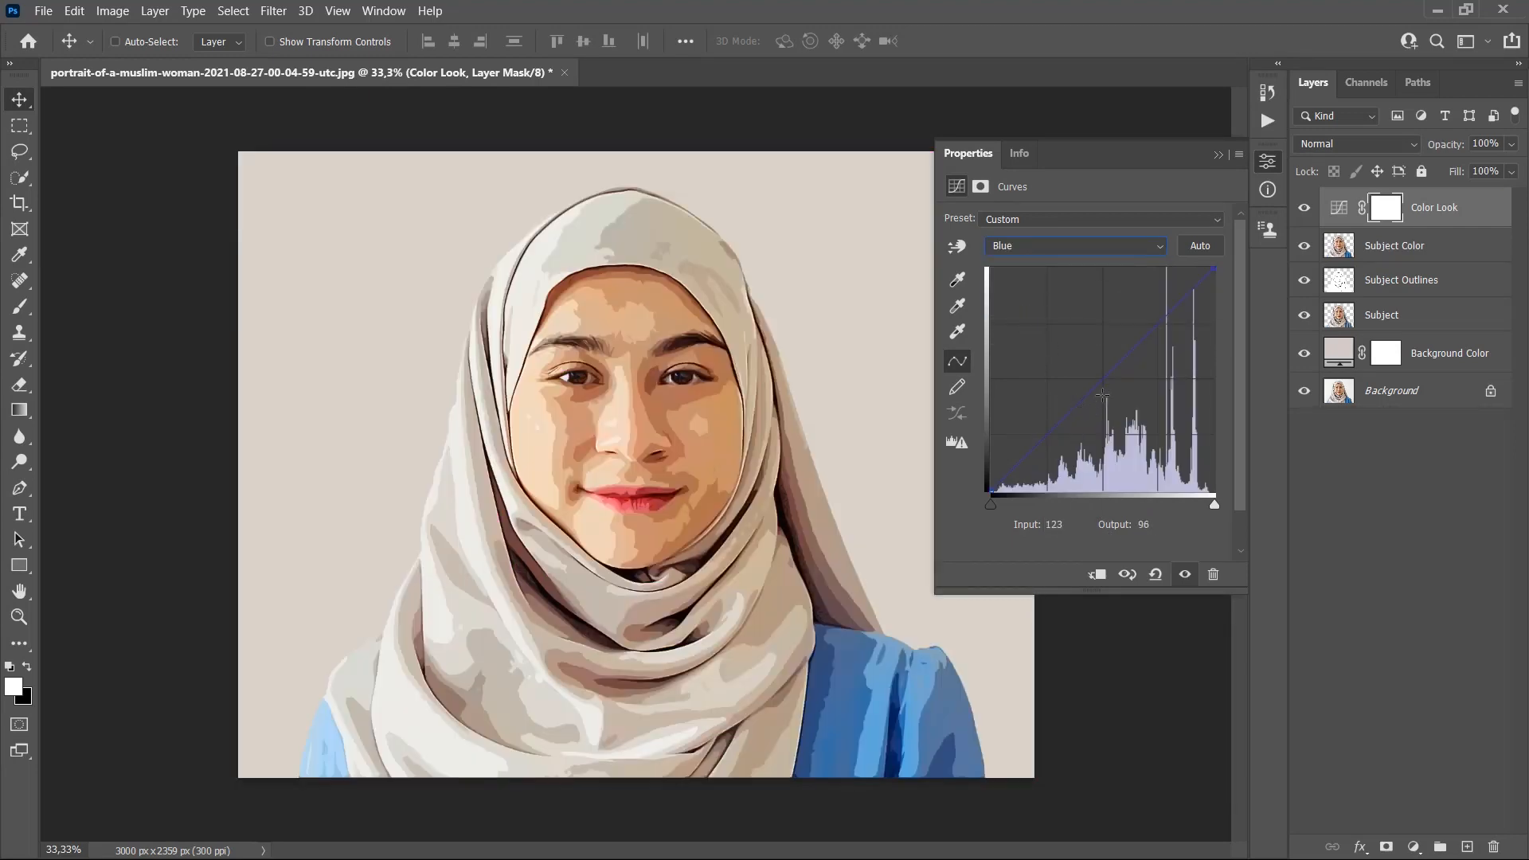
click(1102, 383)
double_click(1060, 524)
text(121)
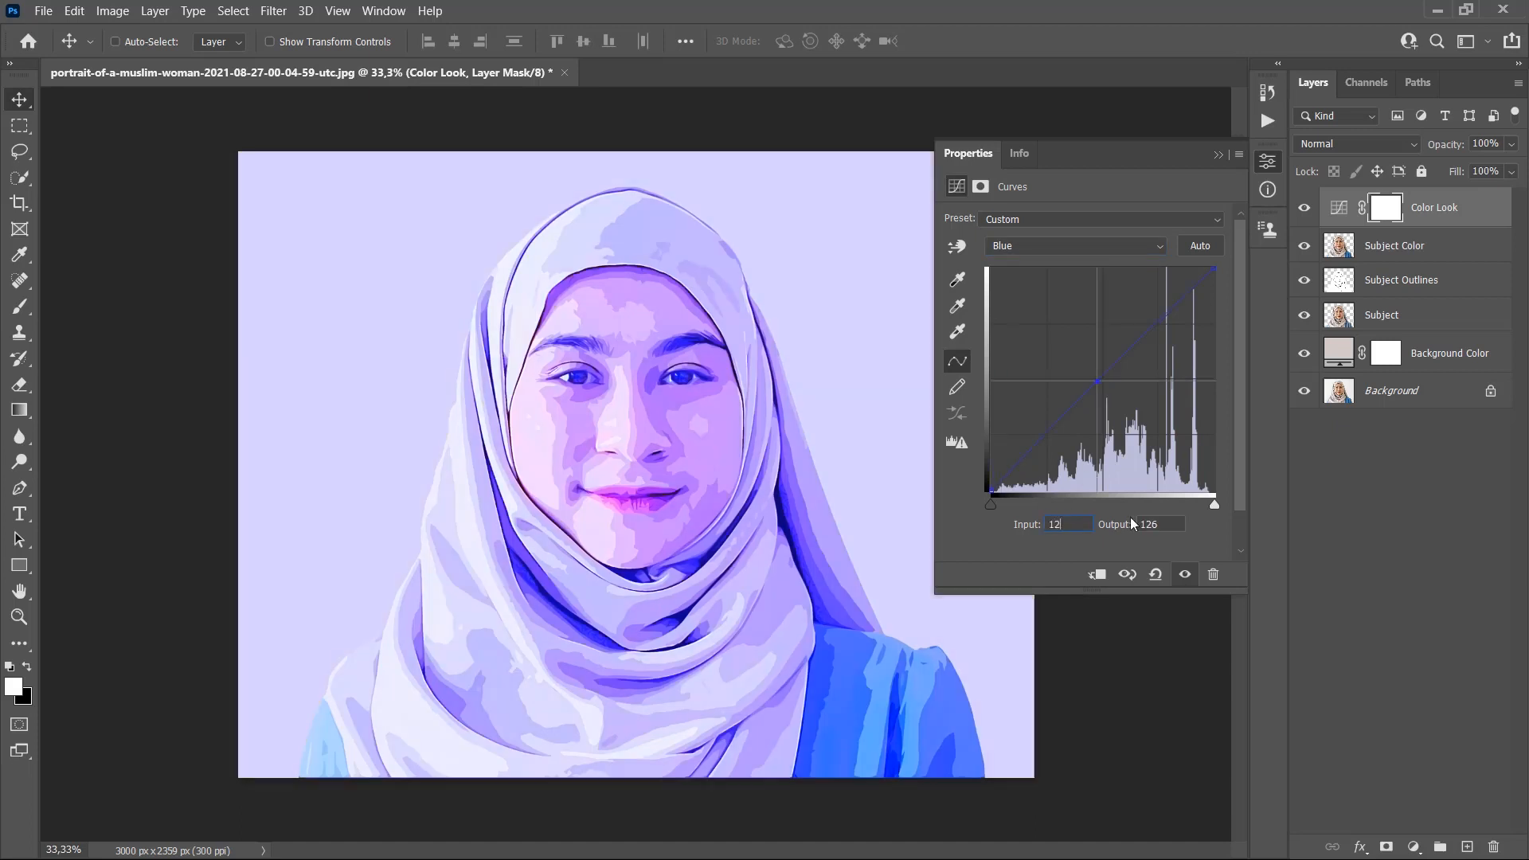
double_click(1168, 524)
text(135)
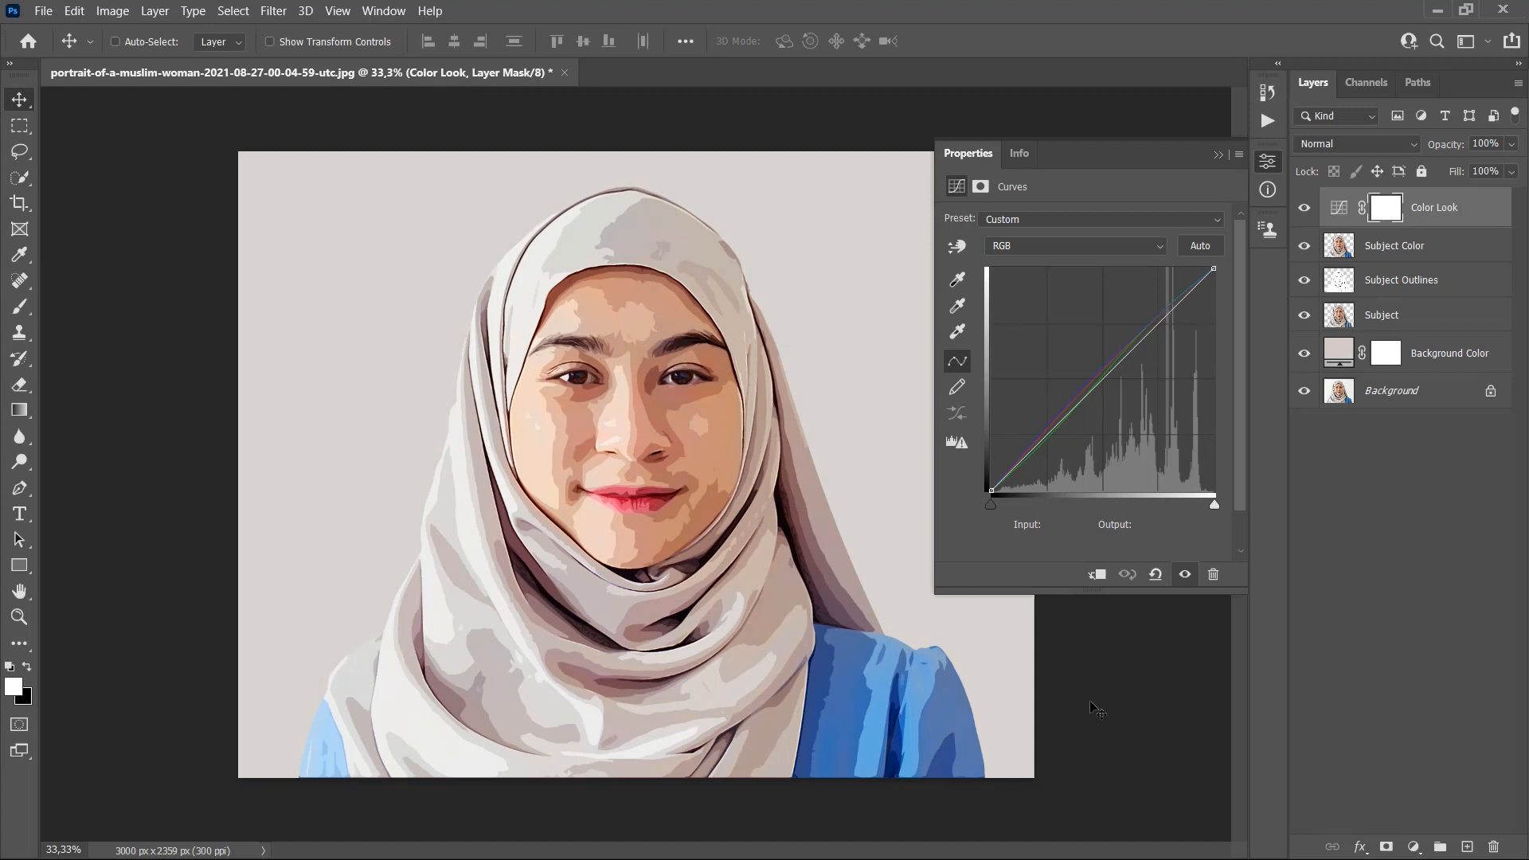
Swap the foreground color to black and add a black-to-white Gradient Map adjustment layer named Overall Contrast
key(x)
click(155, 11)
mouse_move(168, 110)
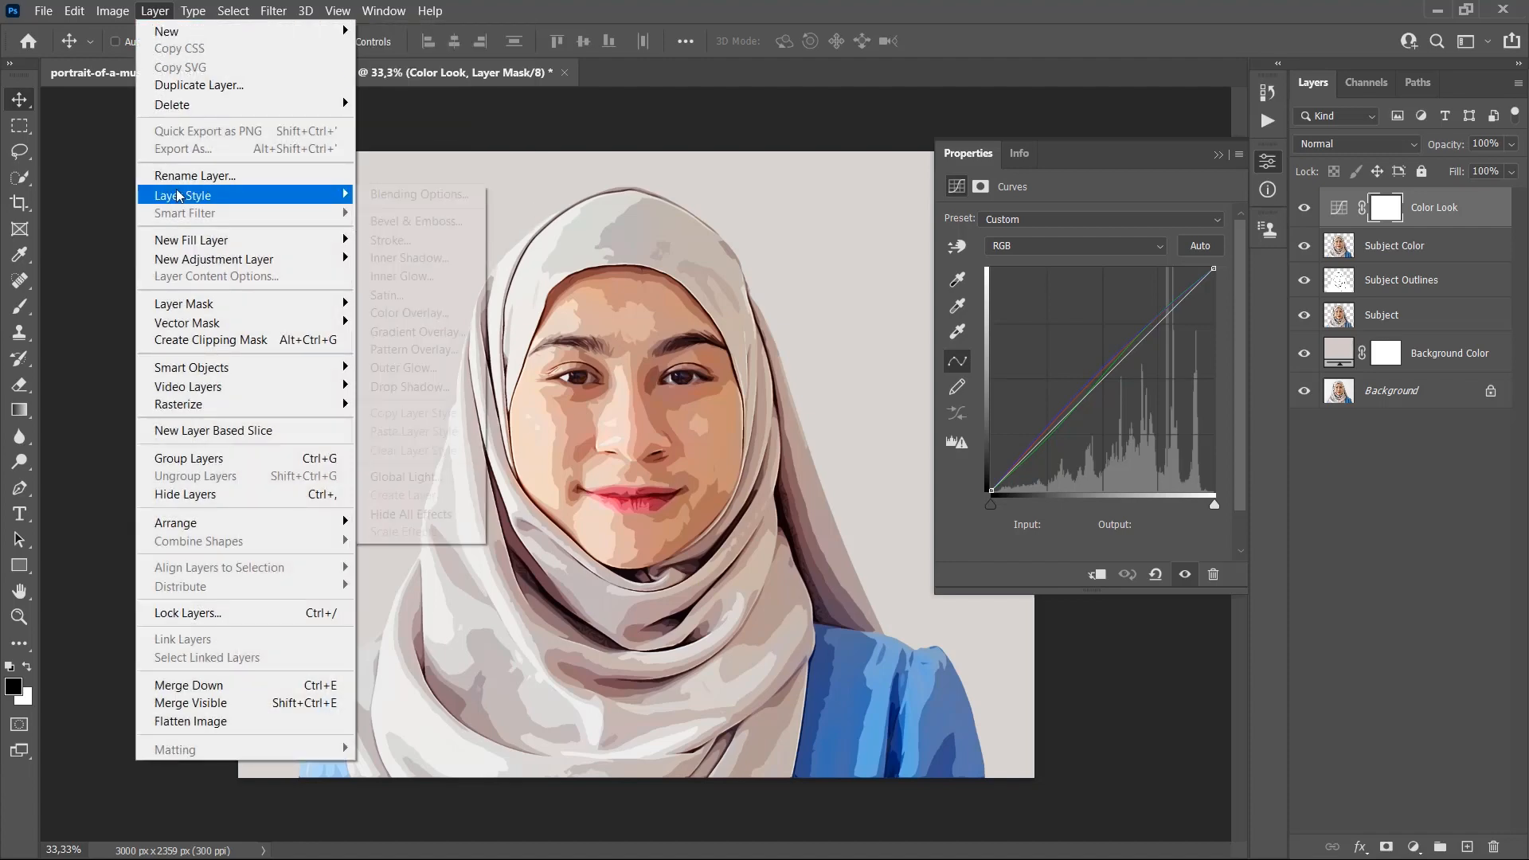
mouse_move(184, 263)
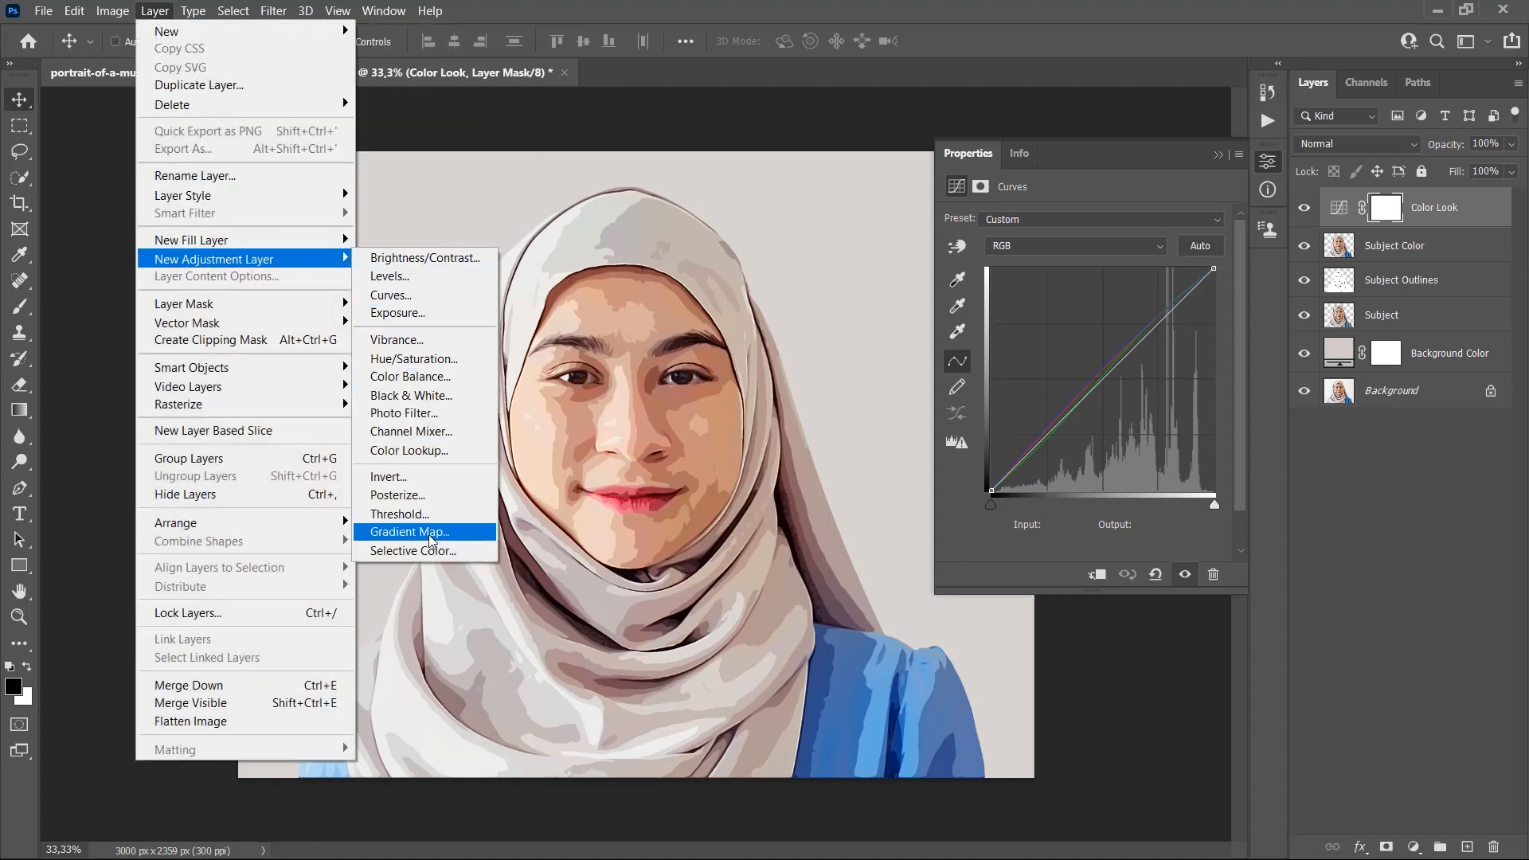
click(406, 535)
text(Overall Contrast)
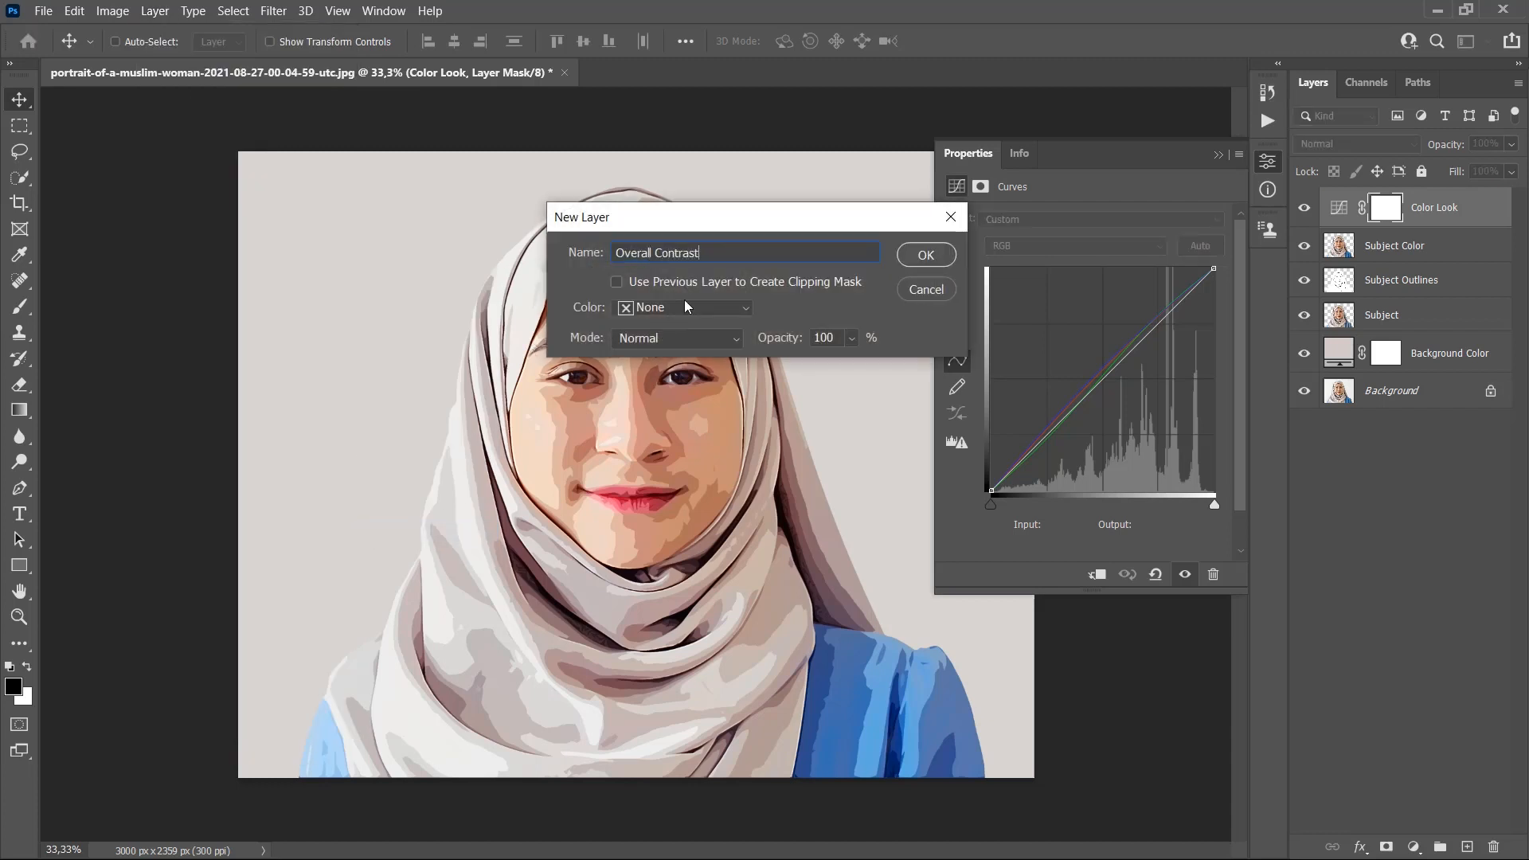
click(913, 258)
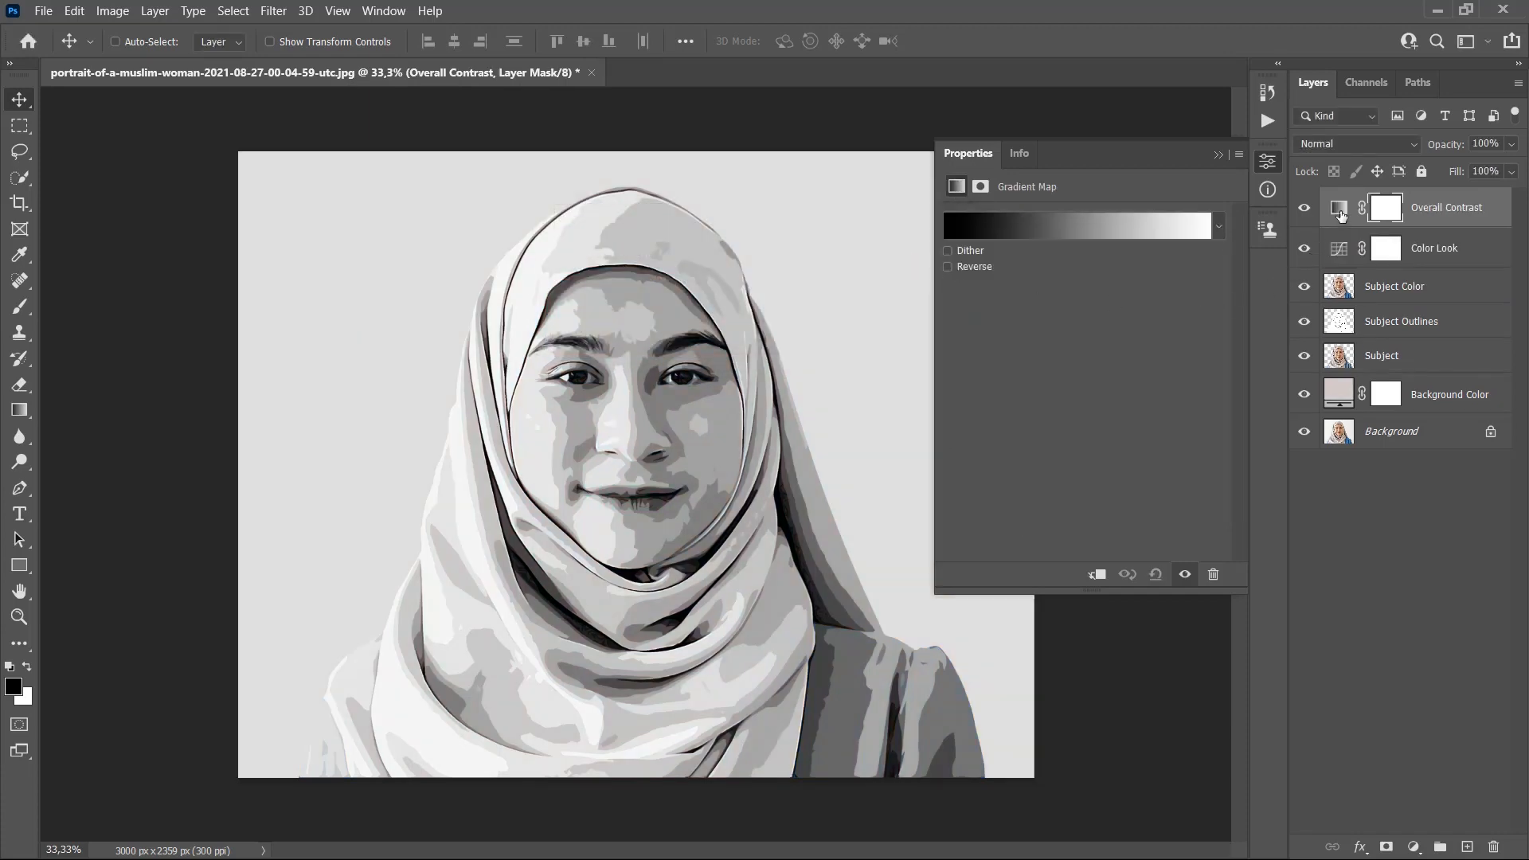
Set the Overall Contrast layer's blend mode to Soft Light and its opacity to 63%
click(1353, 146)
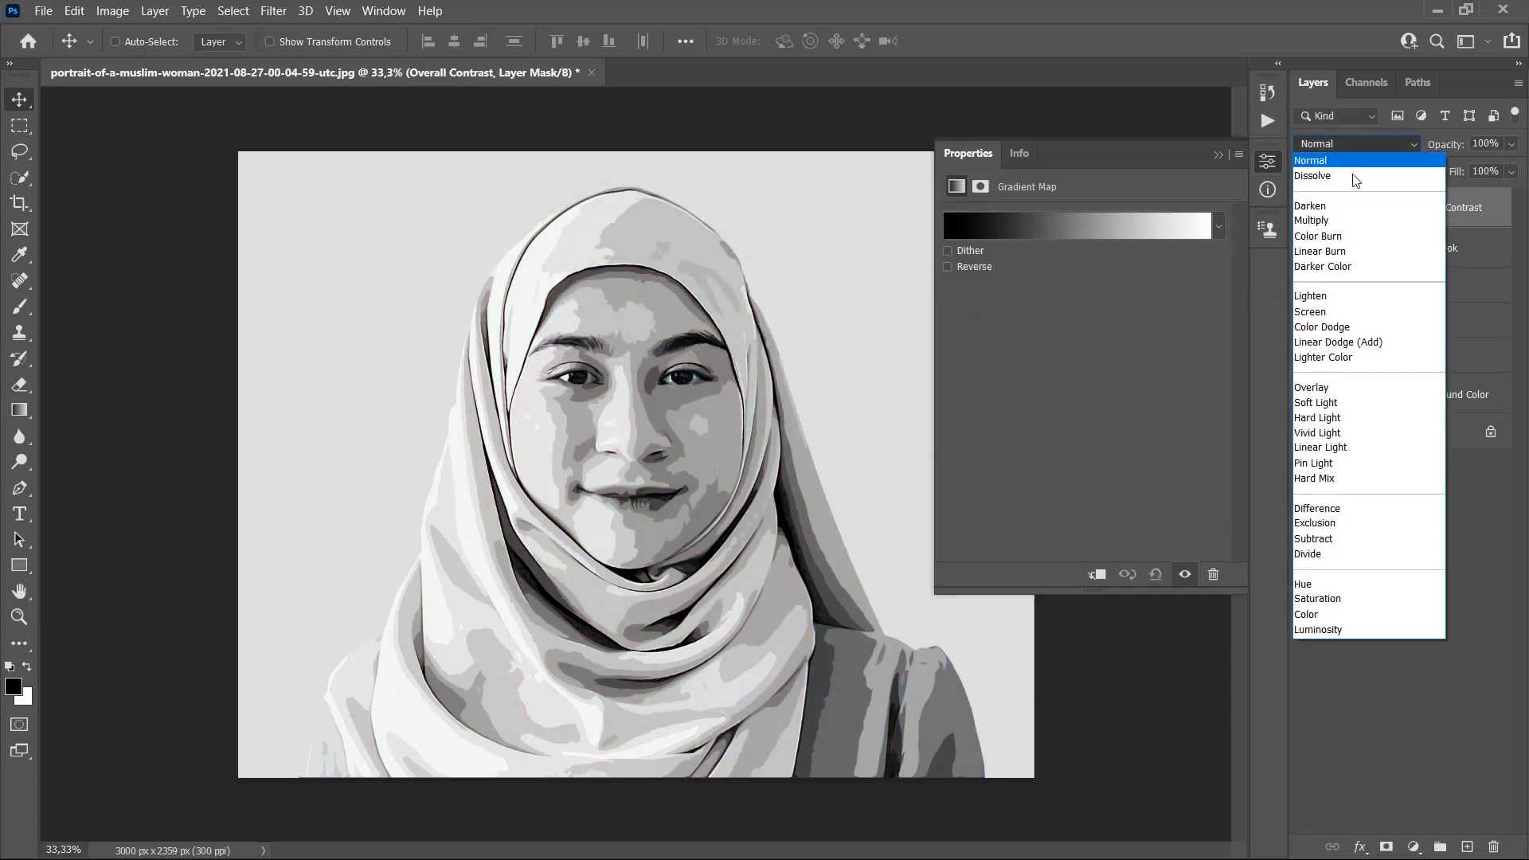
click(1320, 408)
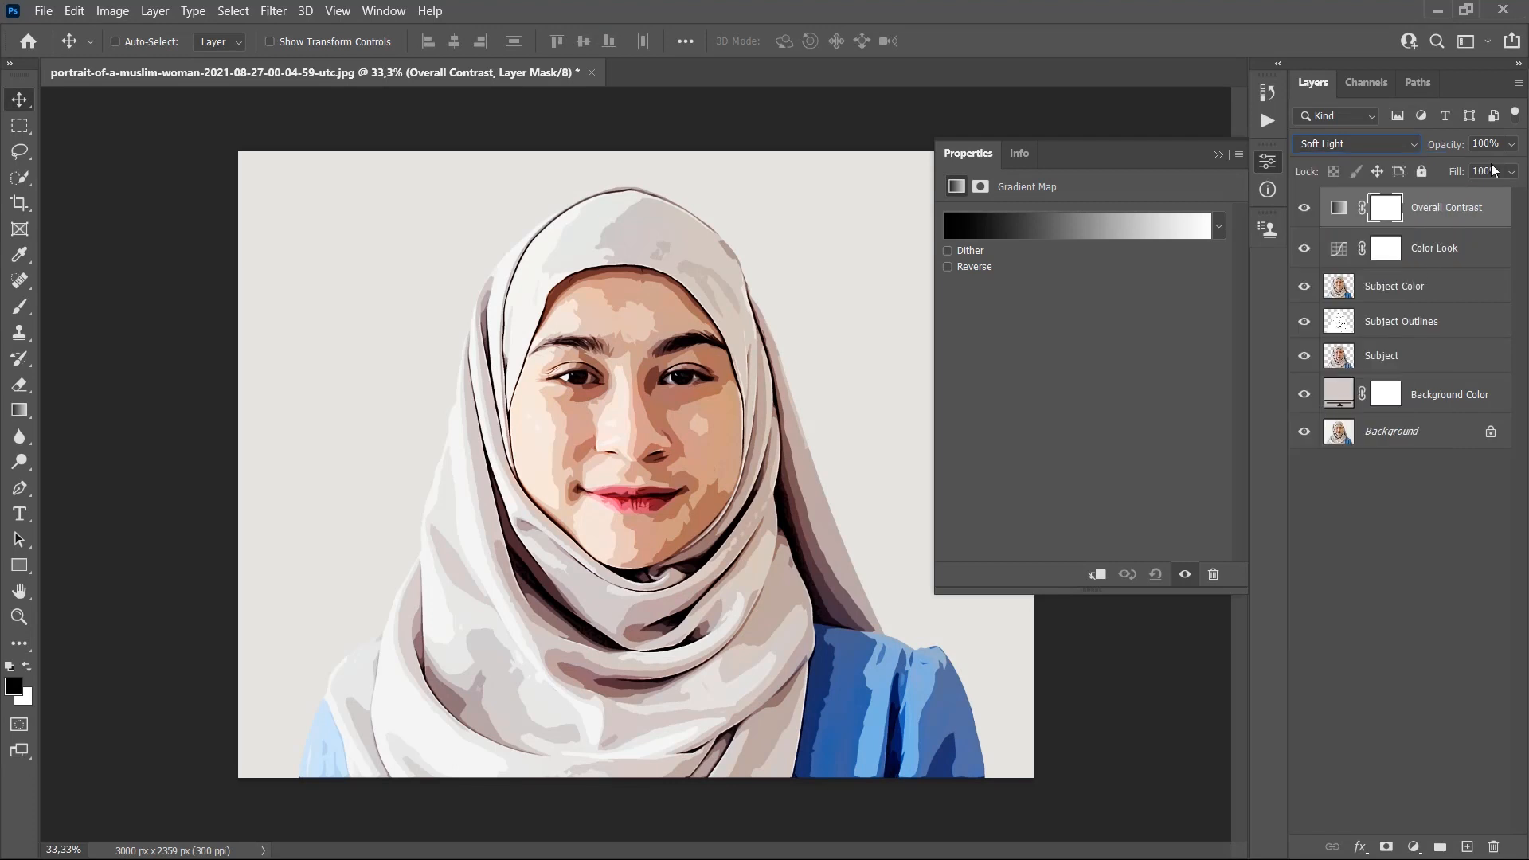
drag(1493, 143, 1454, 147)
text(63)
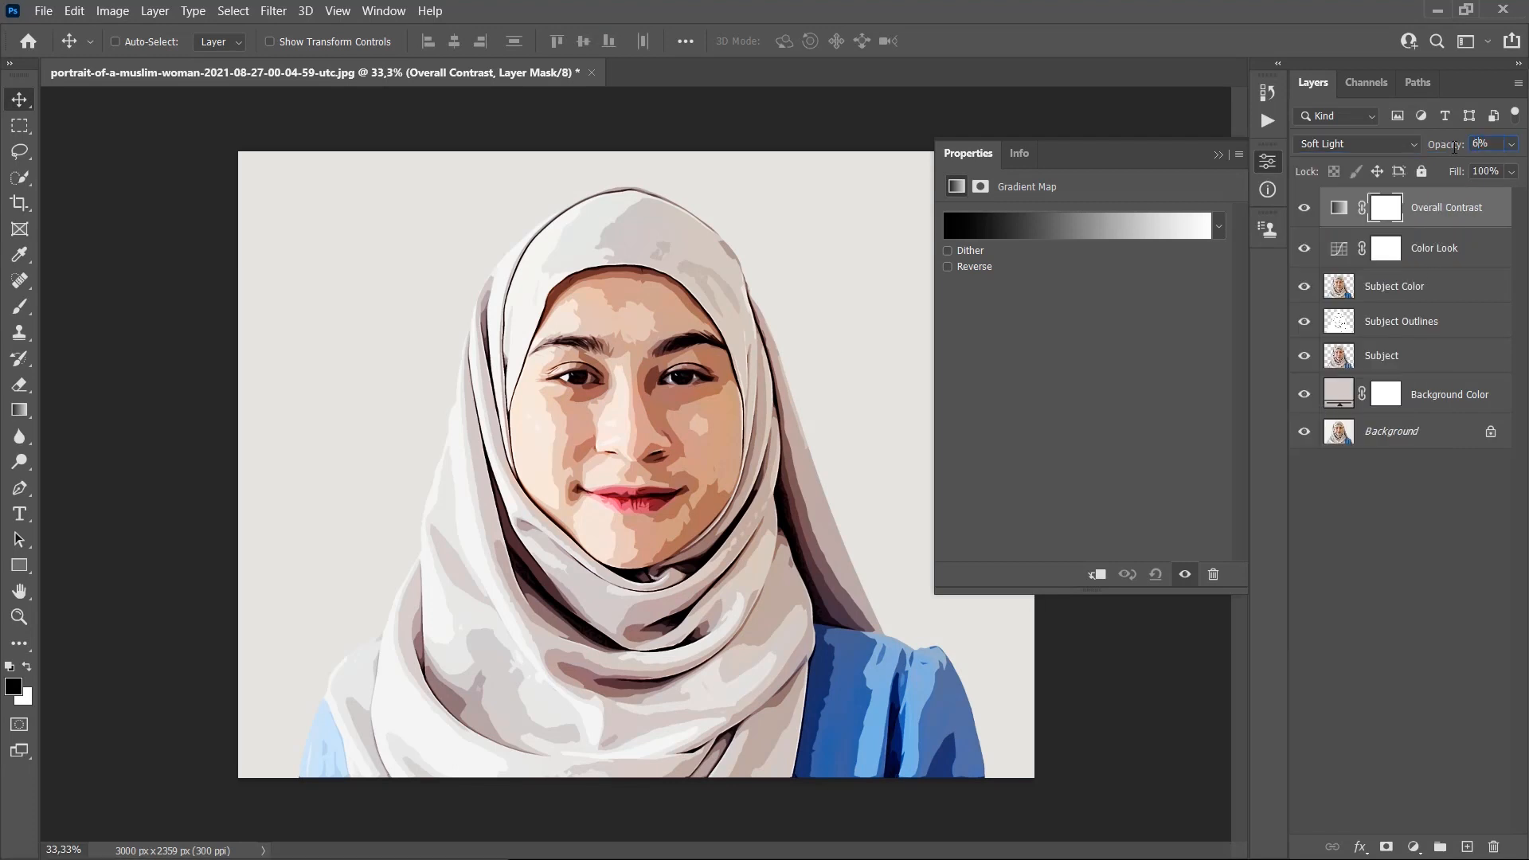
click(1219, 155)
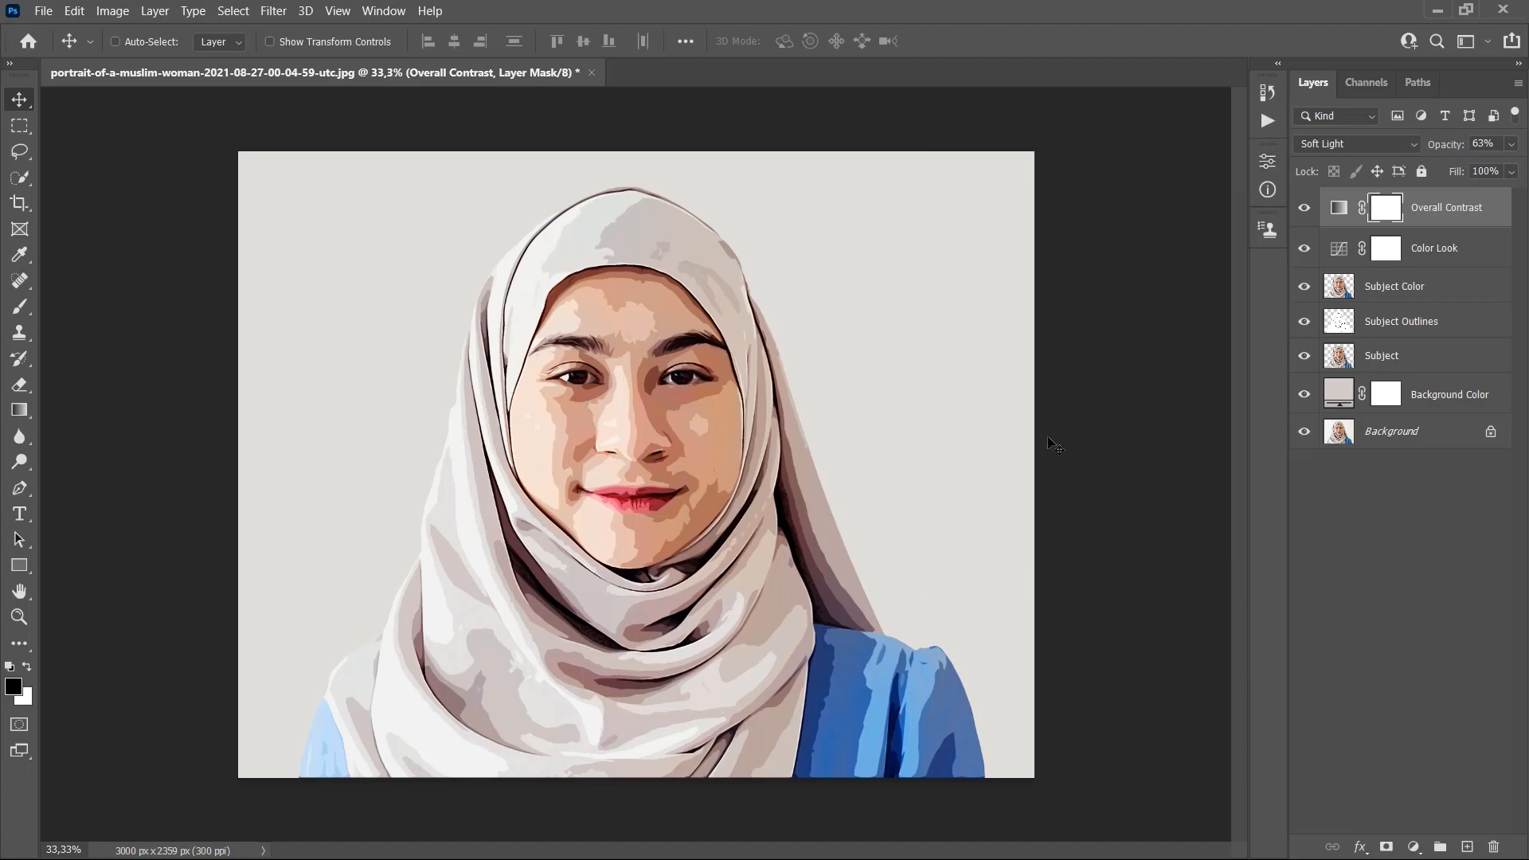
Add a Vibrance adjustment layer named Overall Vibrance/Saturation above the Overall Contrast layer
click(155, 11)
mouse_move(158, 36)
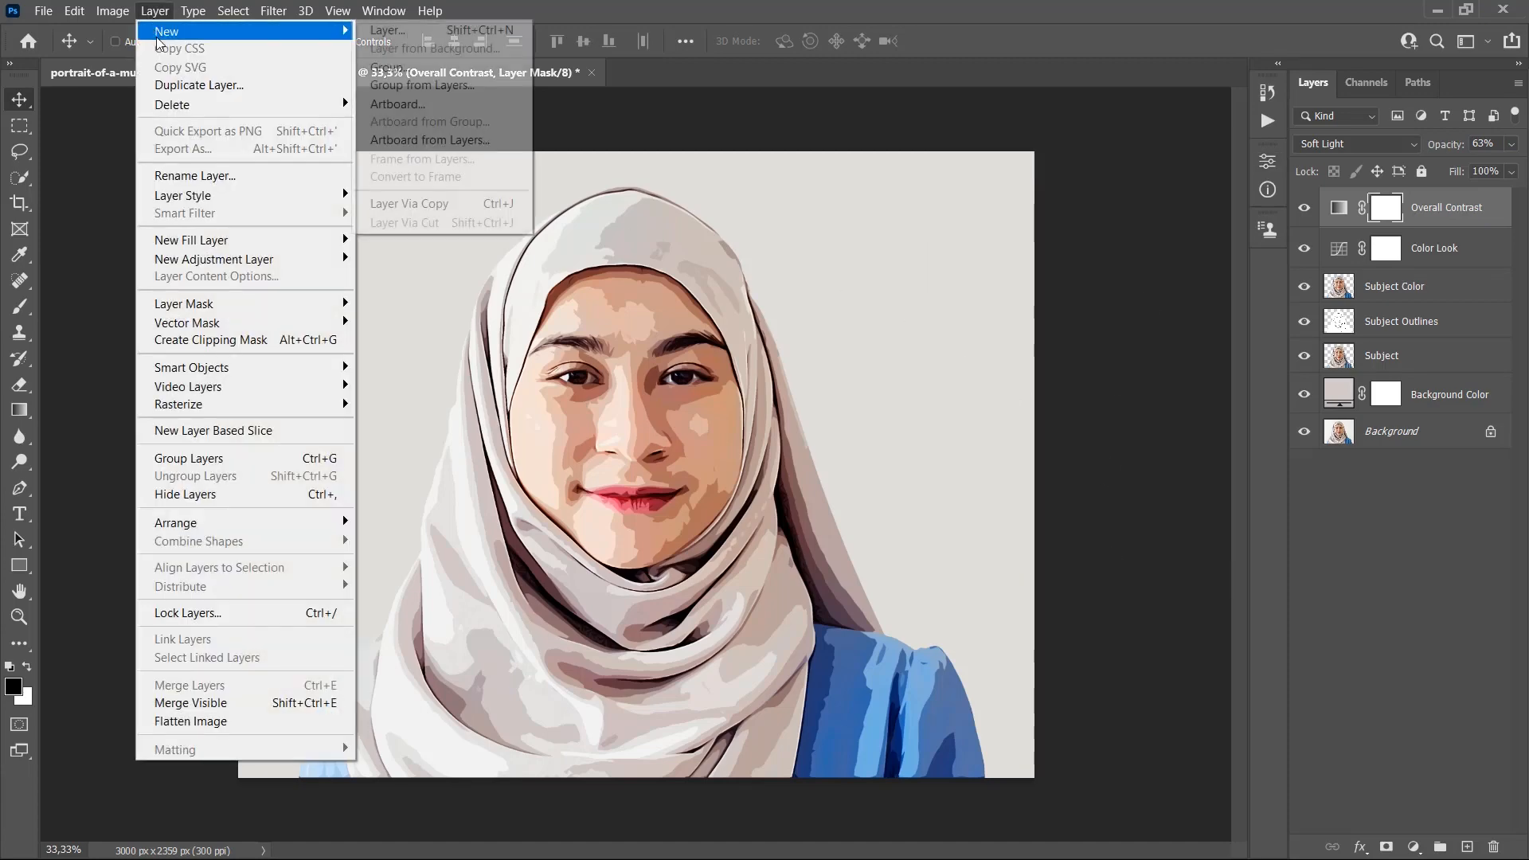
mouse_move(255, 259)
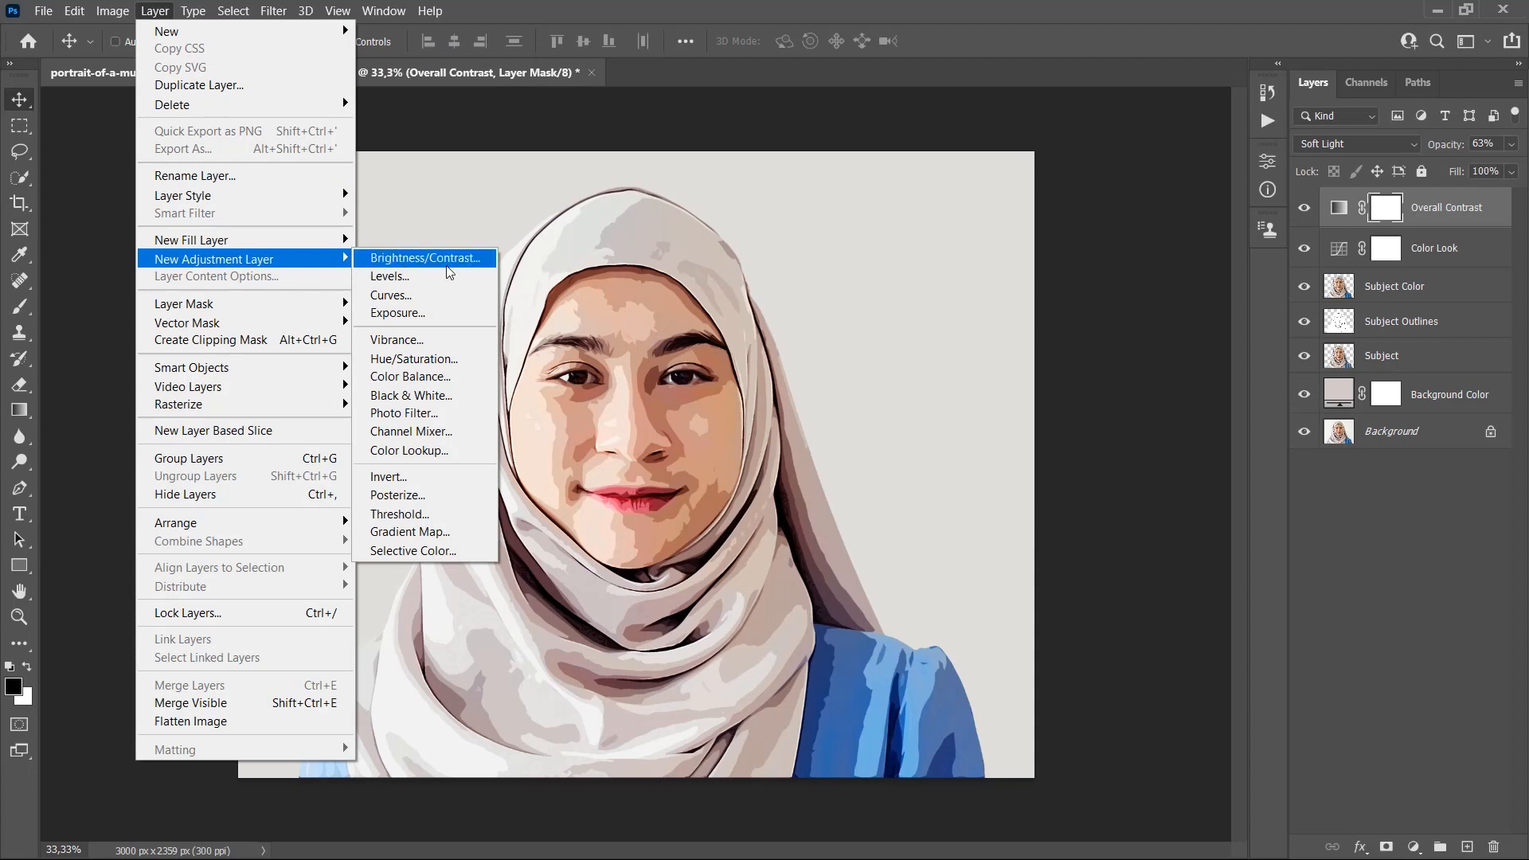
click(398, 341)
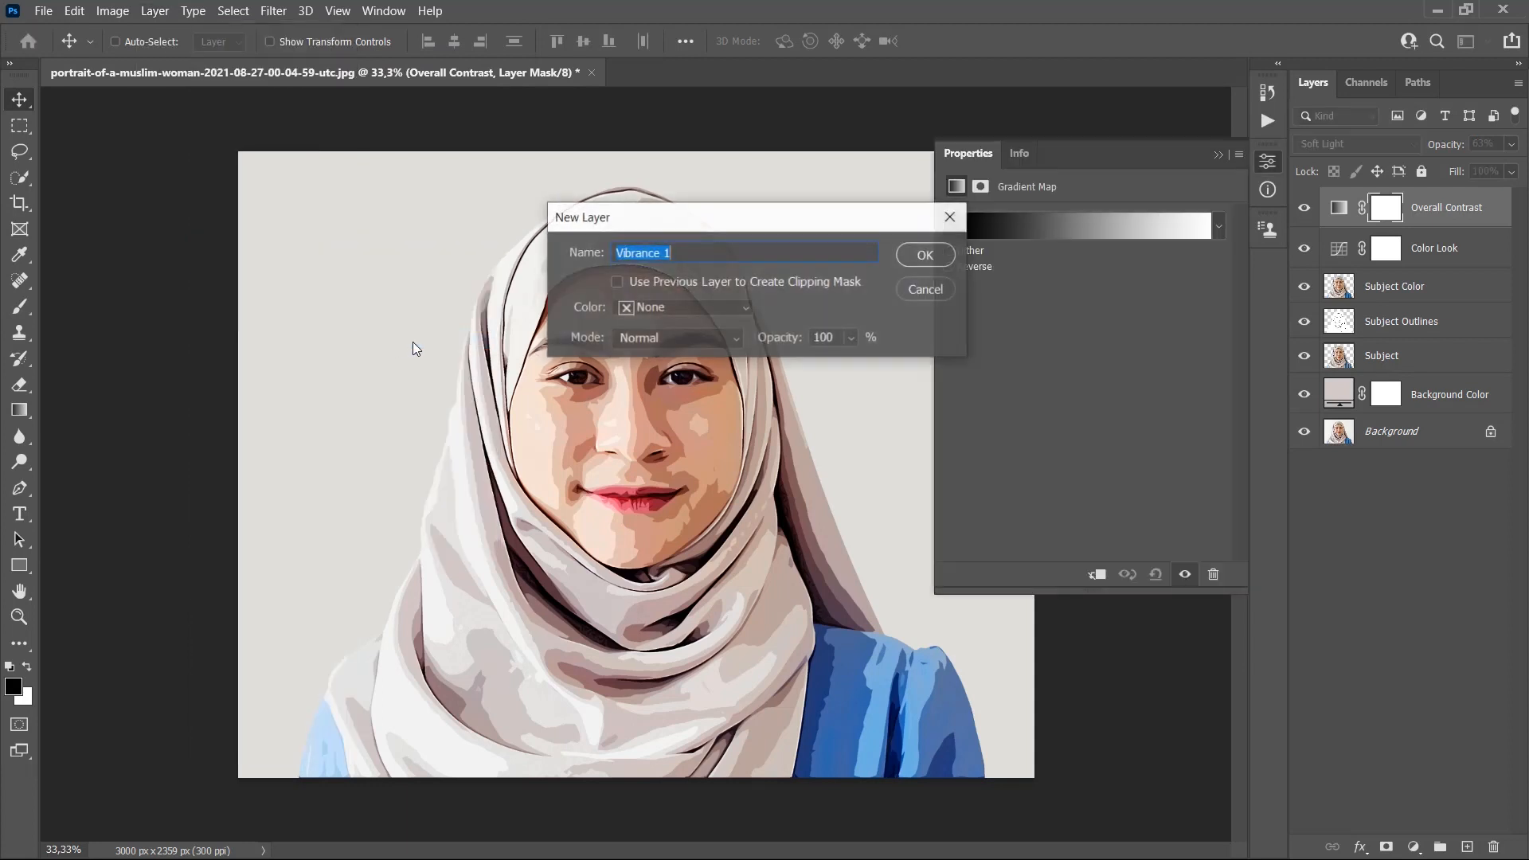
text(Overal)
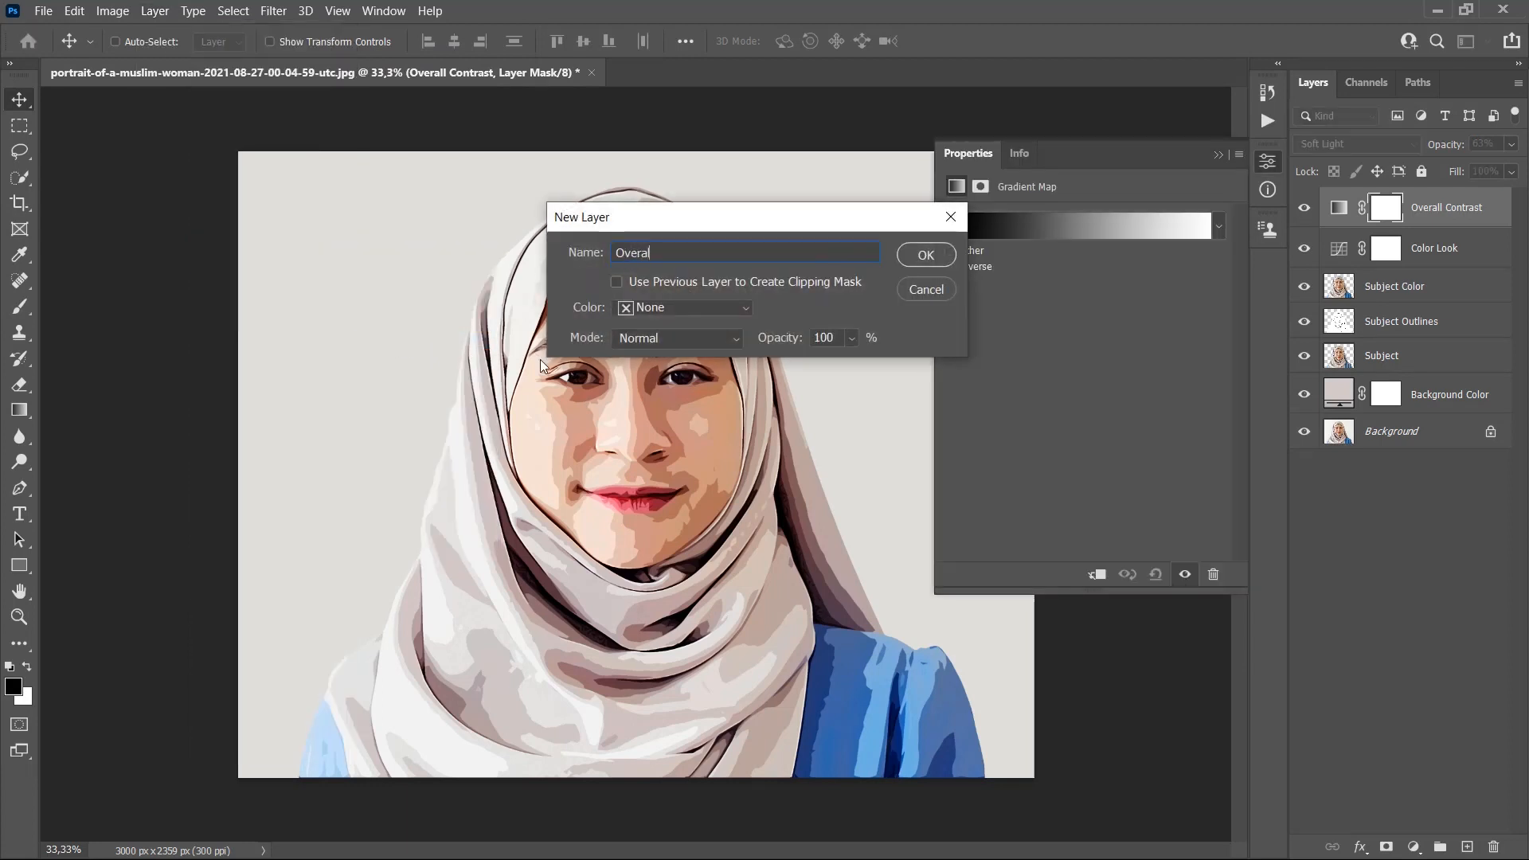
text(l Vibrance)
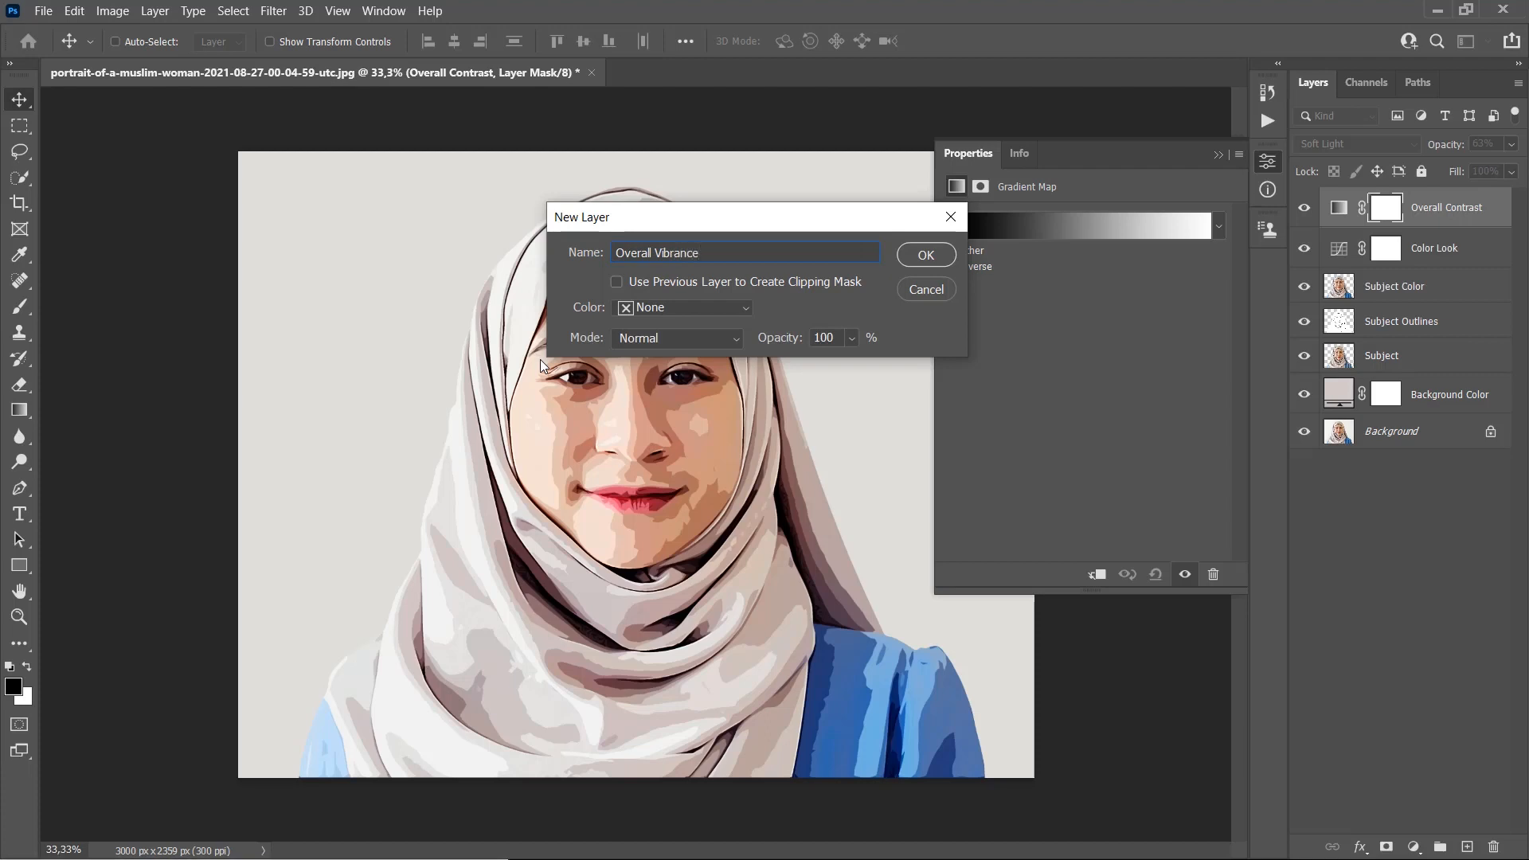
text(/Saturation)
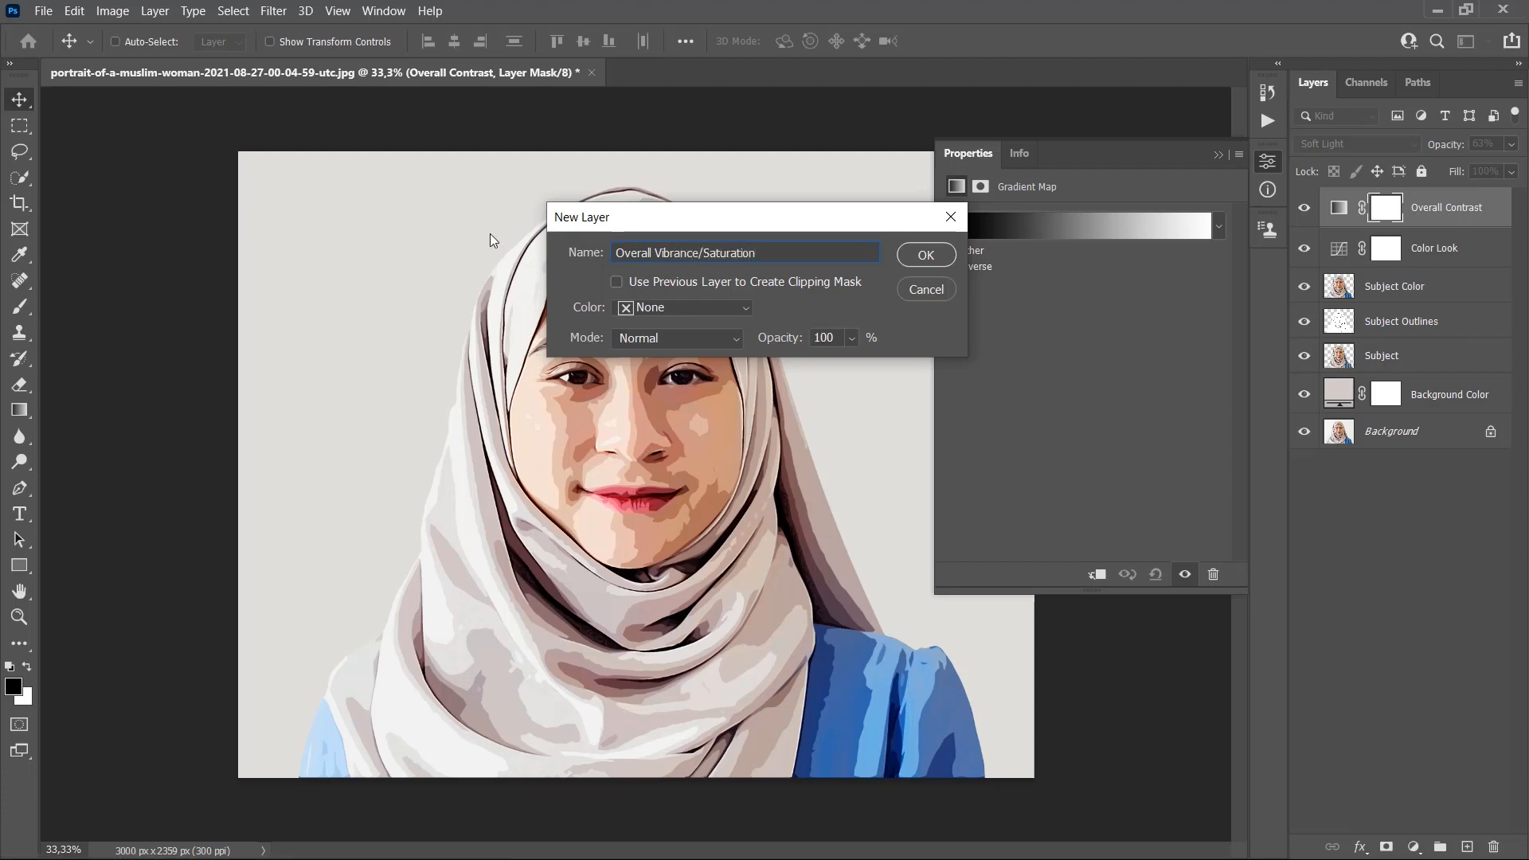
click(924, 257)
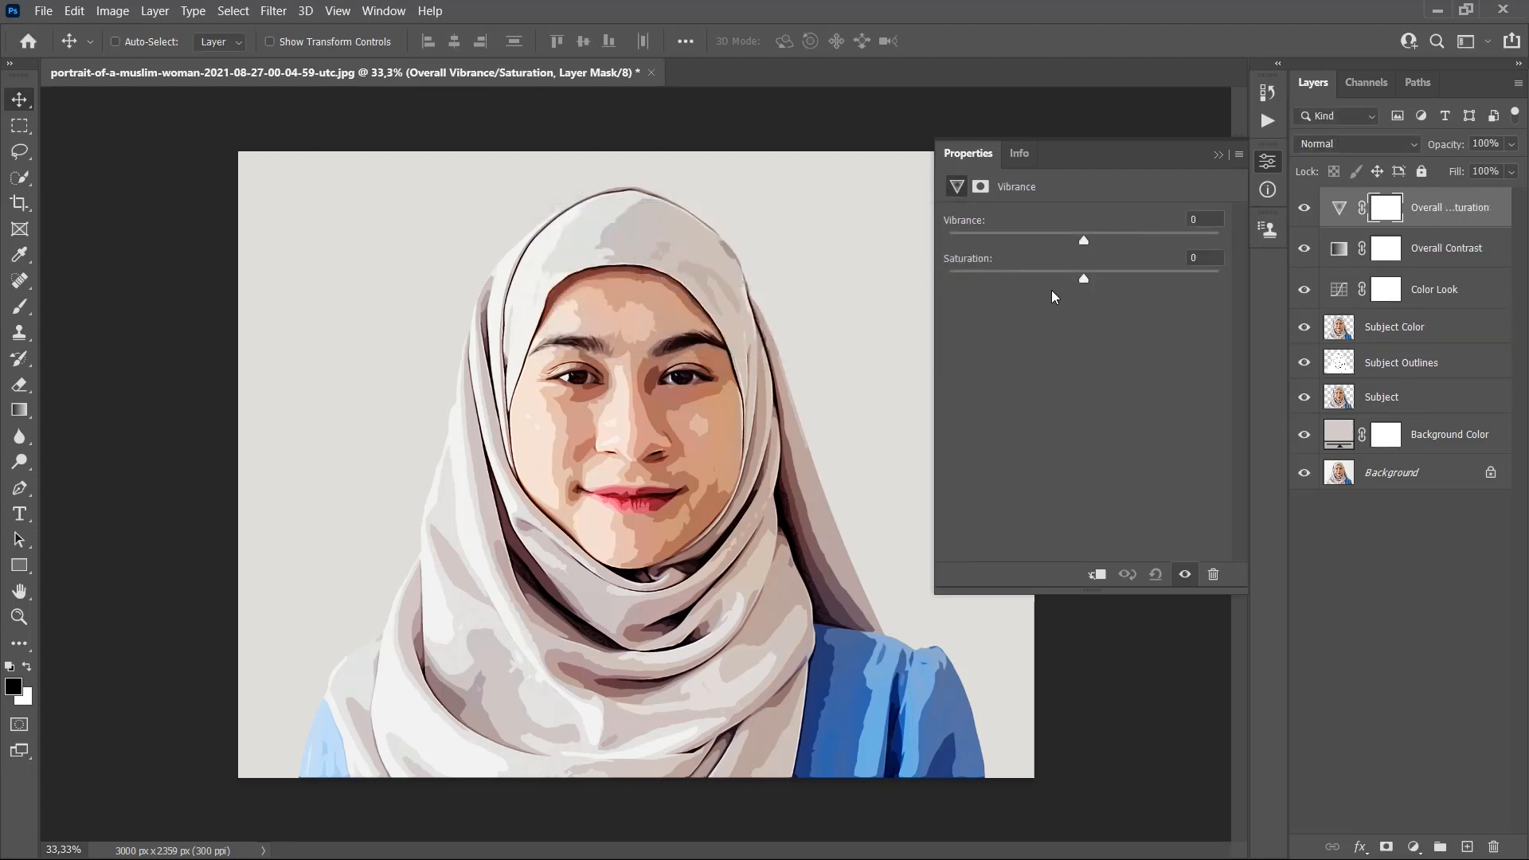
Set the Overall Vibrance/Saturation adjustment to a vibrance of +45 and a saturation of +22
click(1201, 220)
text(45)
text(22)
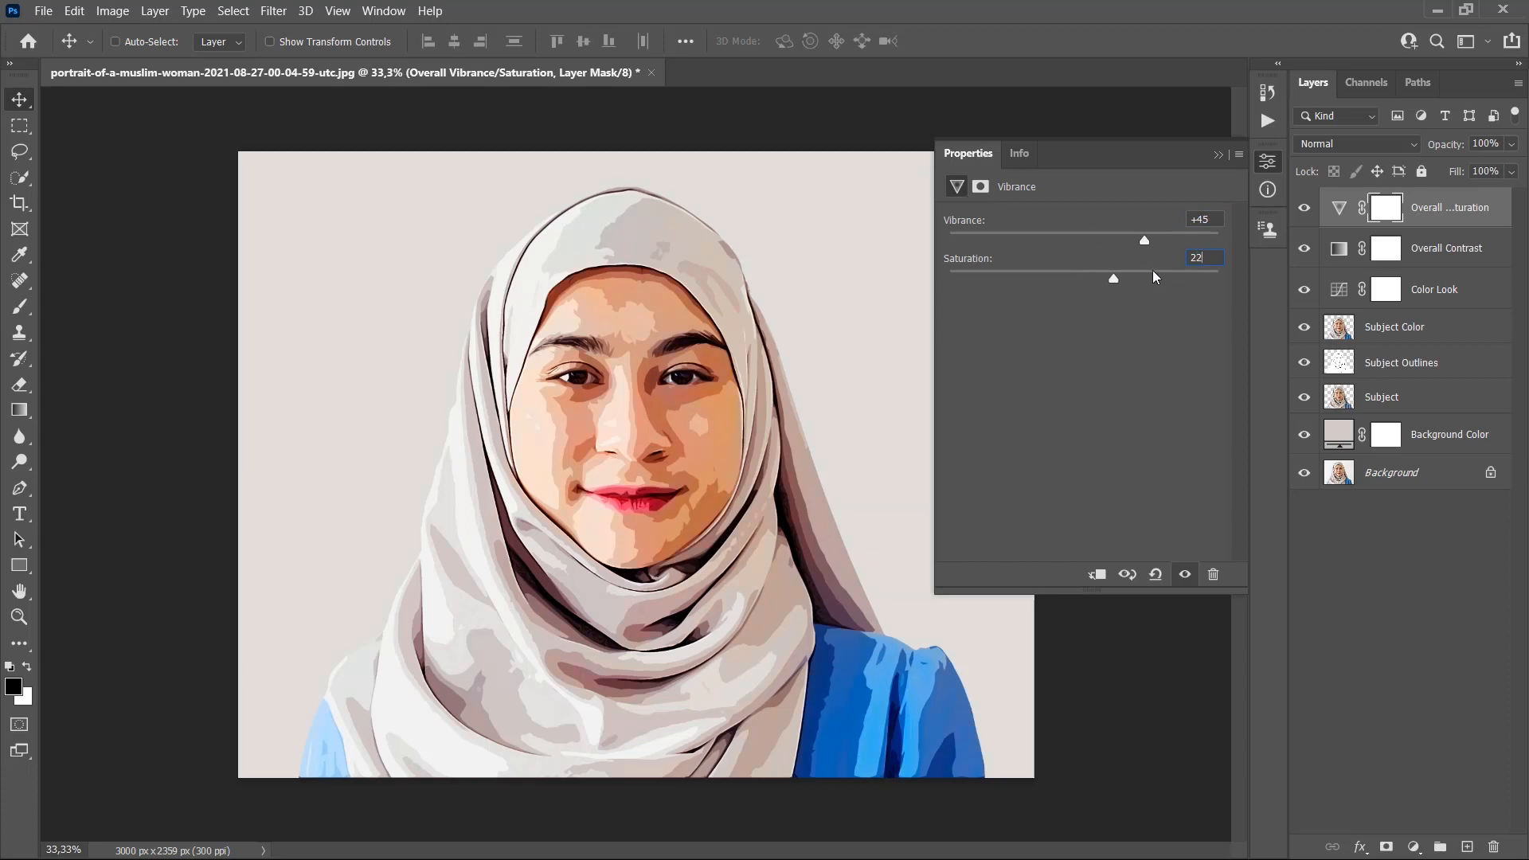
key(Return)
Change the Background Color layer's solid fill to the light blue #cfecfe
double_click(1342, 434)
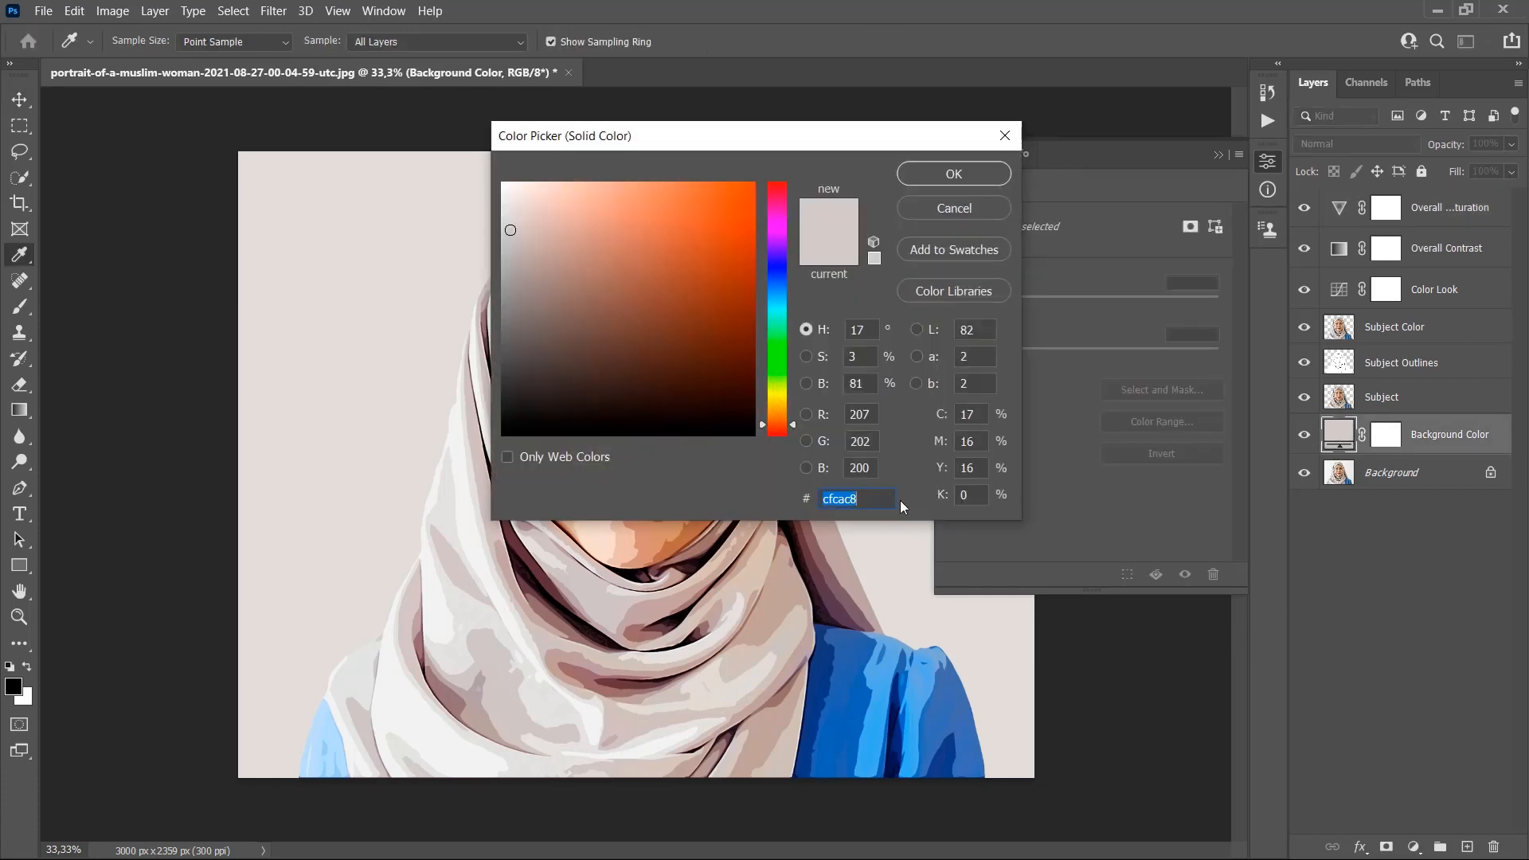
text(cfecfe)
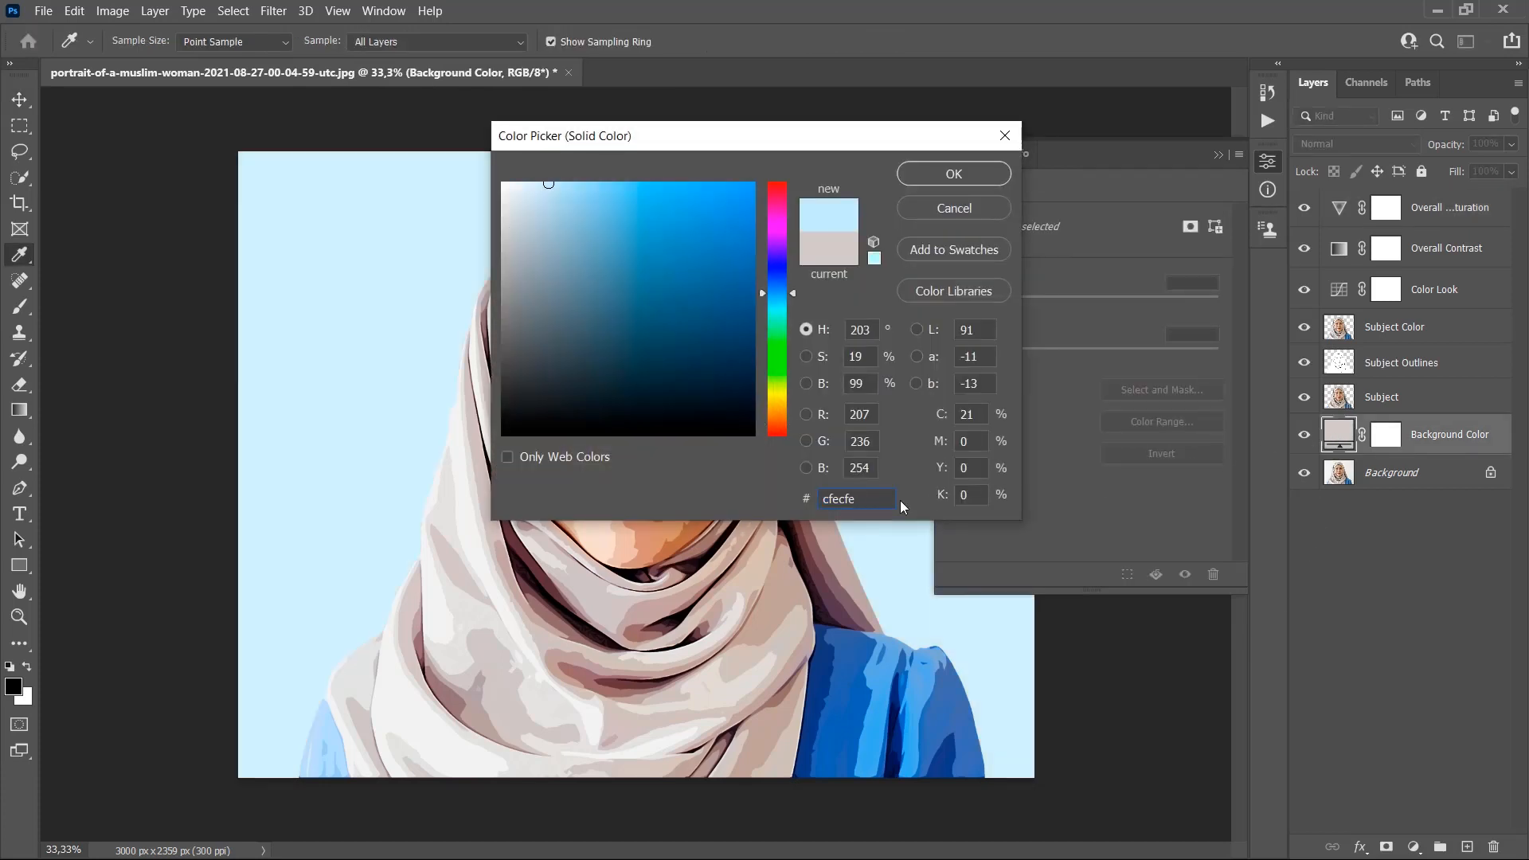
click(951, 177)
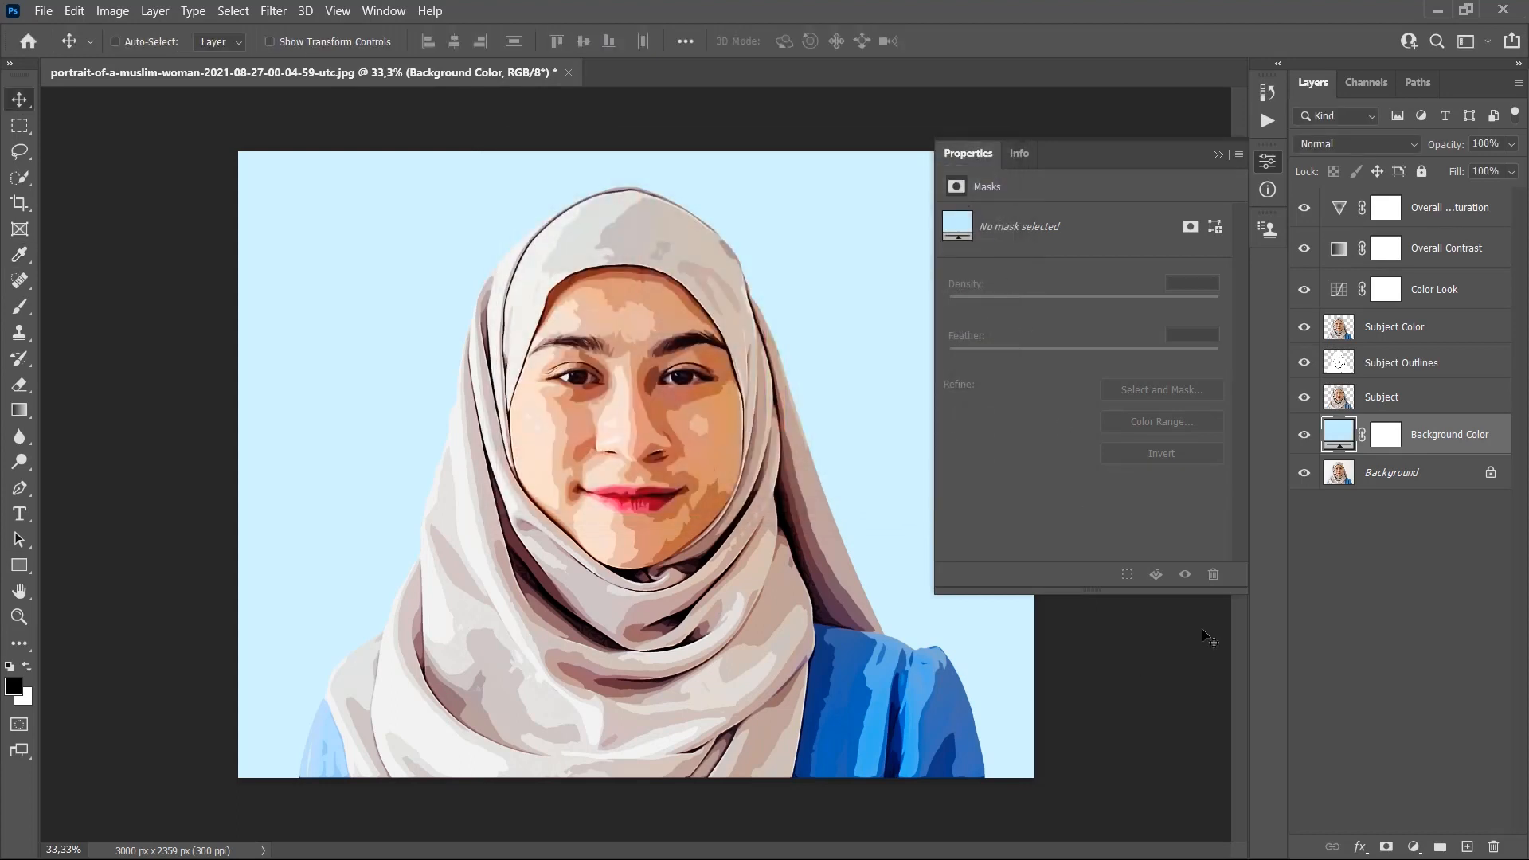
Stop recording the Illustration action and collapse both the action and its set
click(1271, 121)
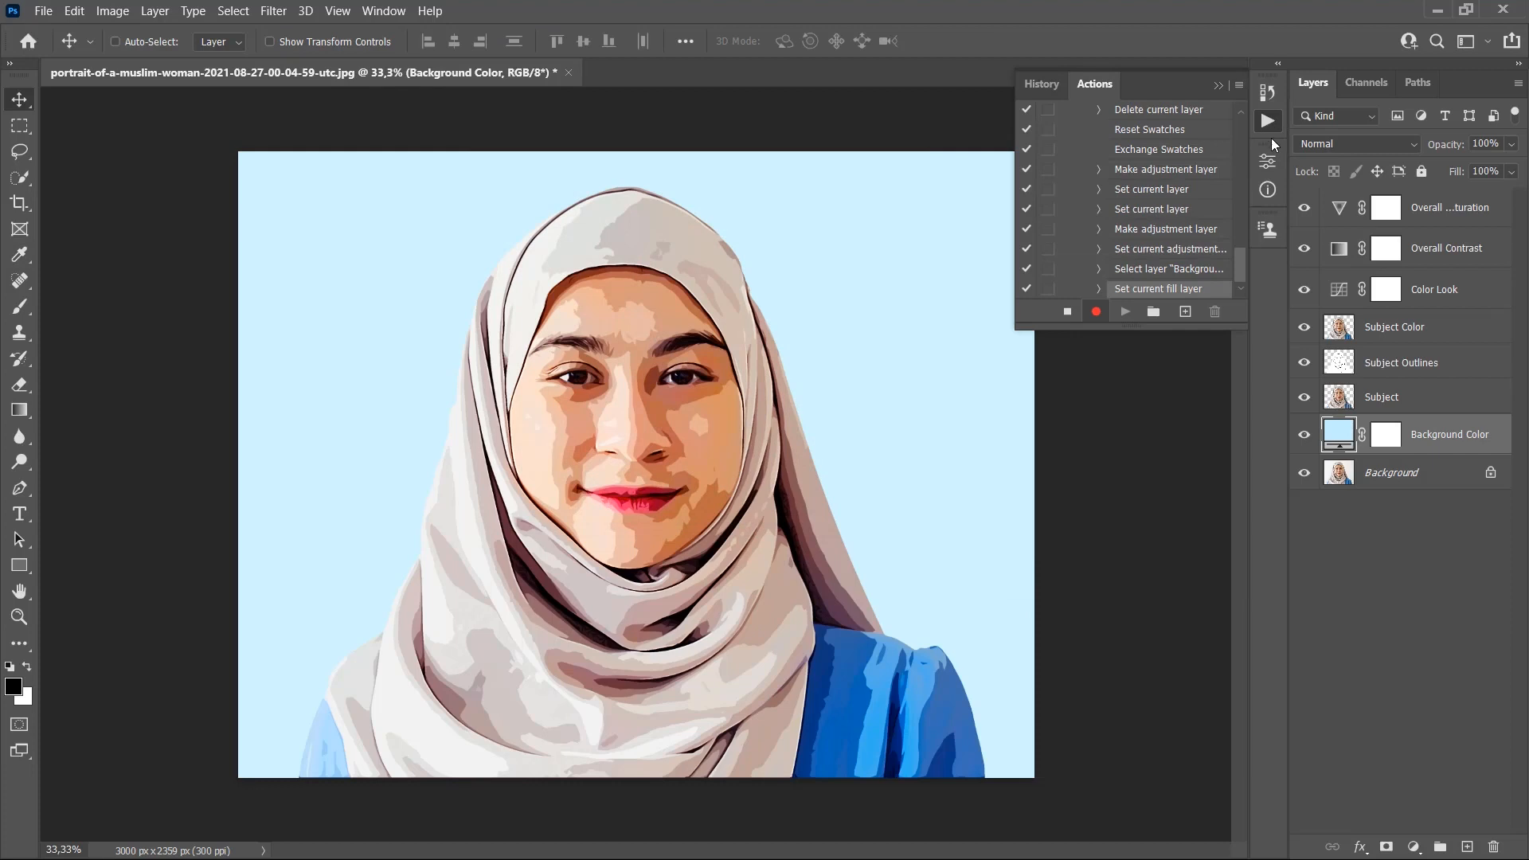
click(1070, 313)
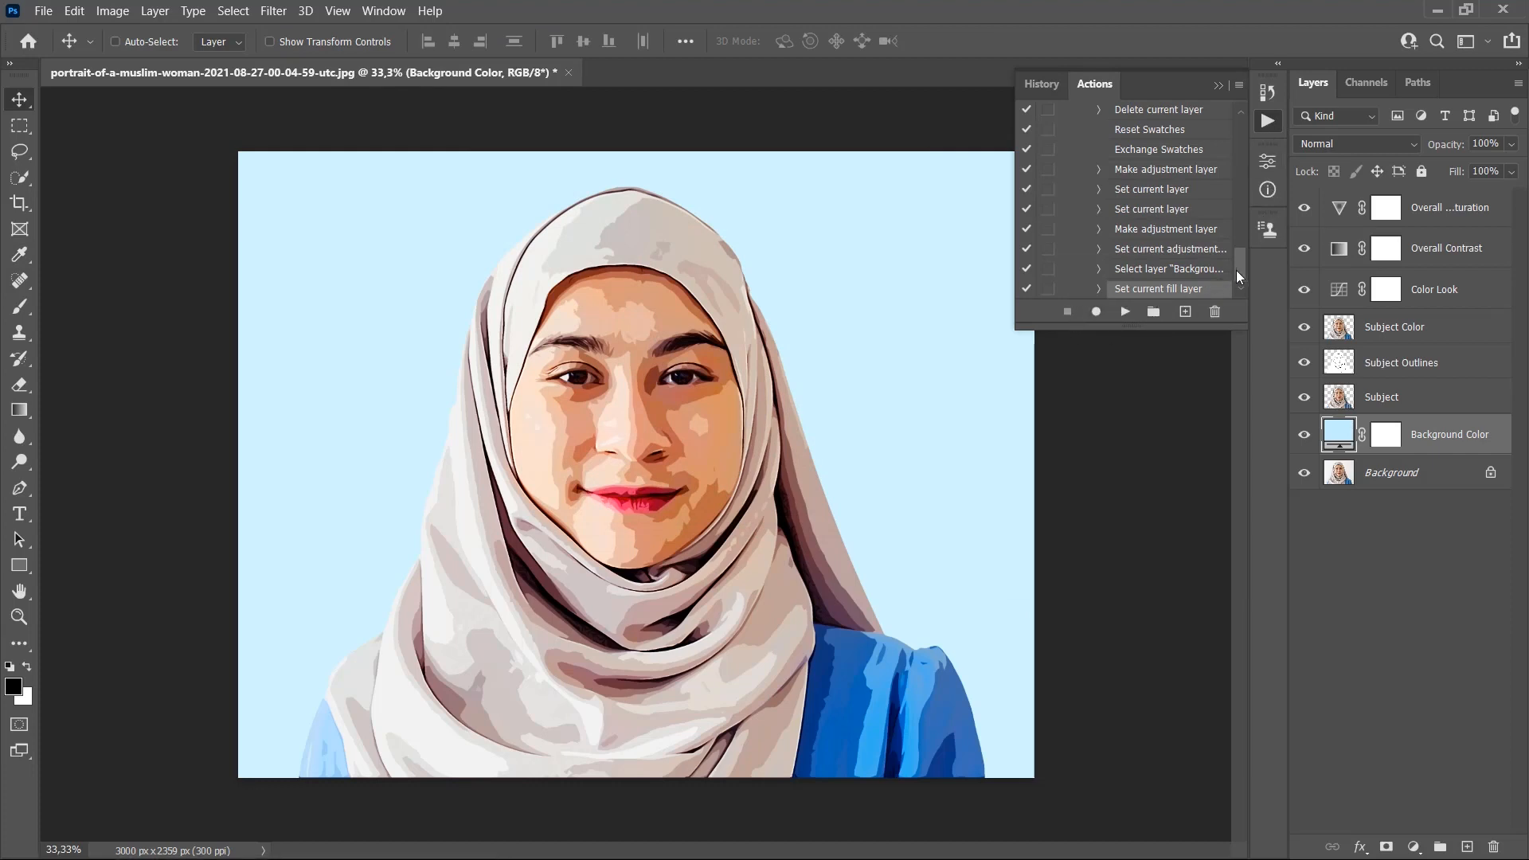
drag(1237, 270, 1234, 136)
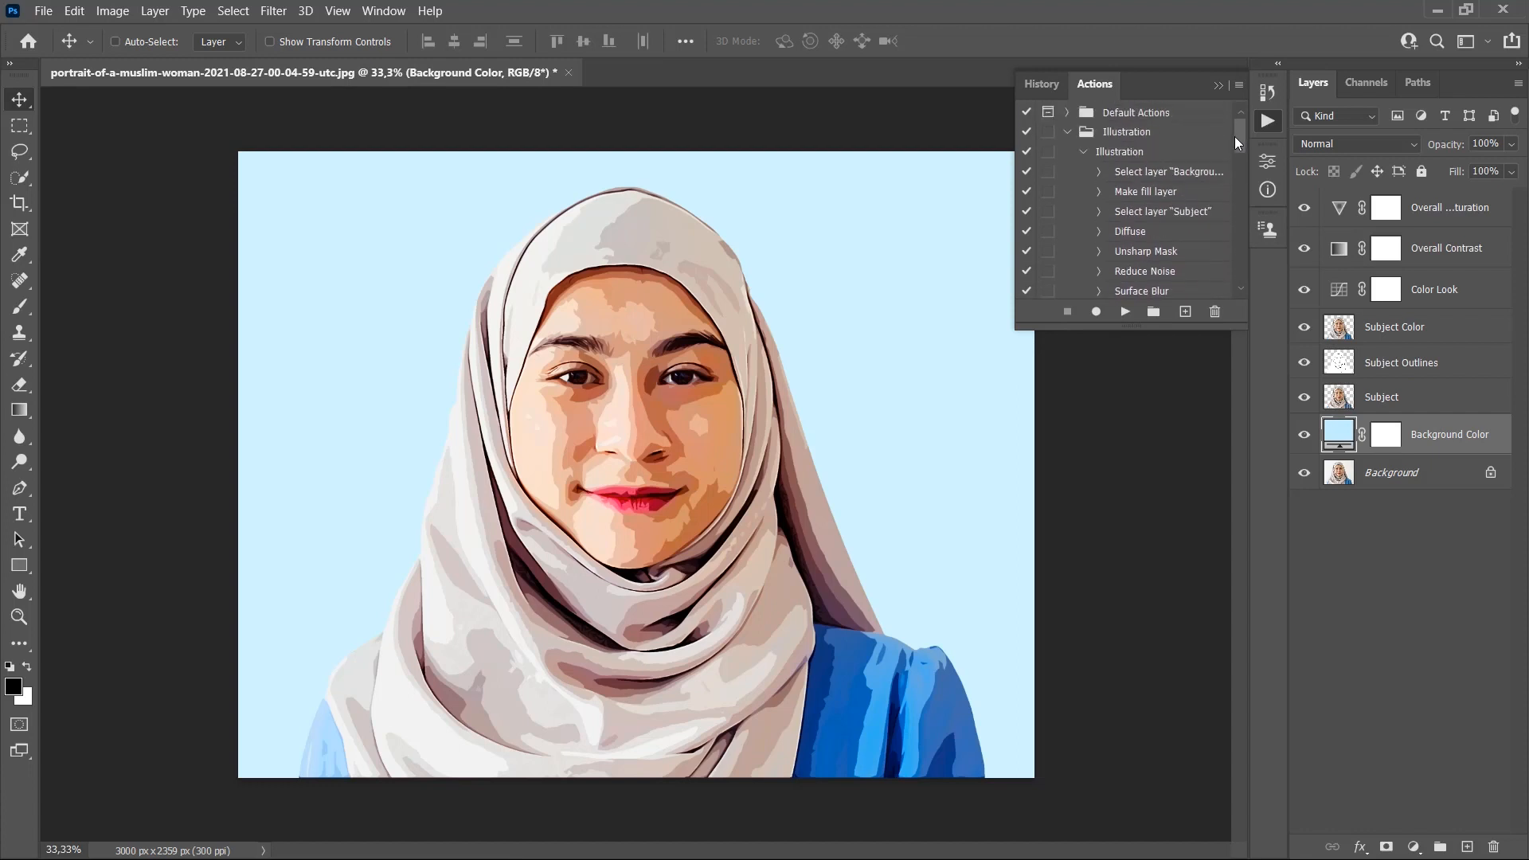
click(1085, 152)
click(1068, 132)
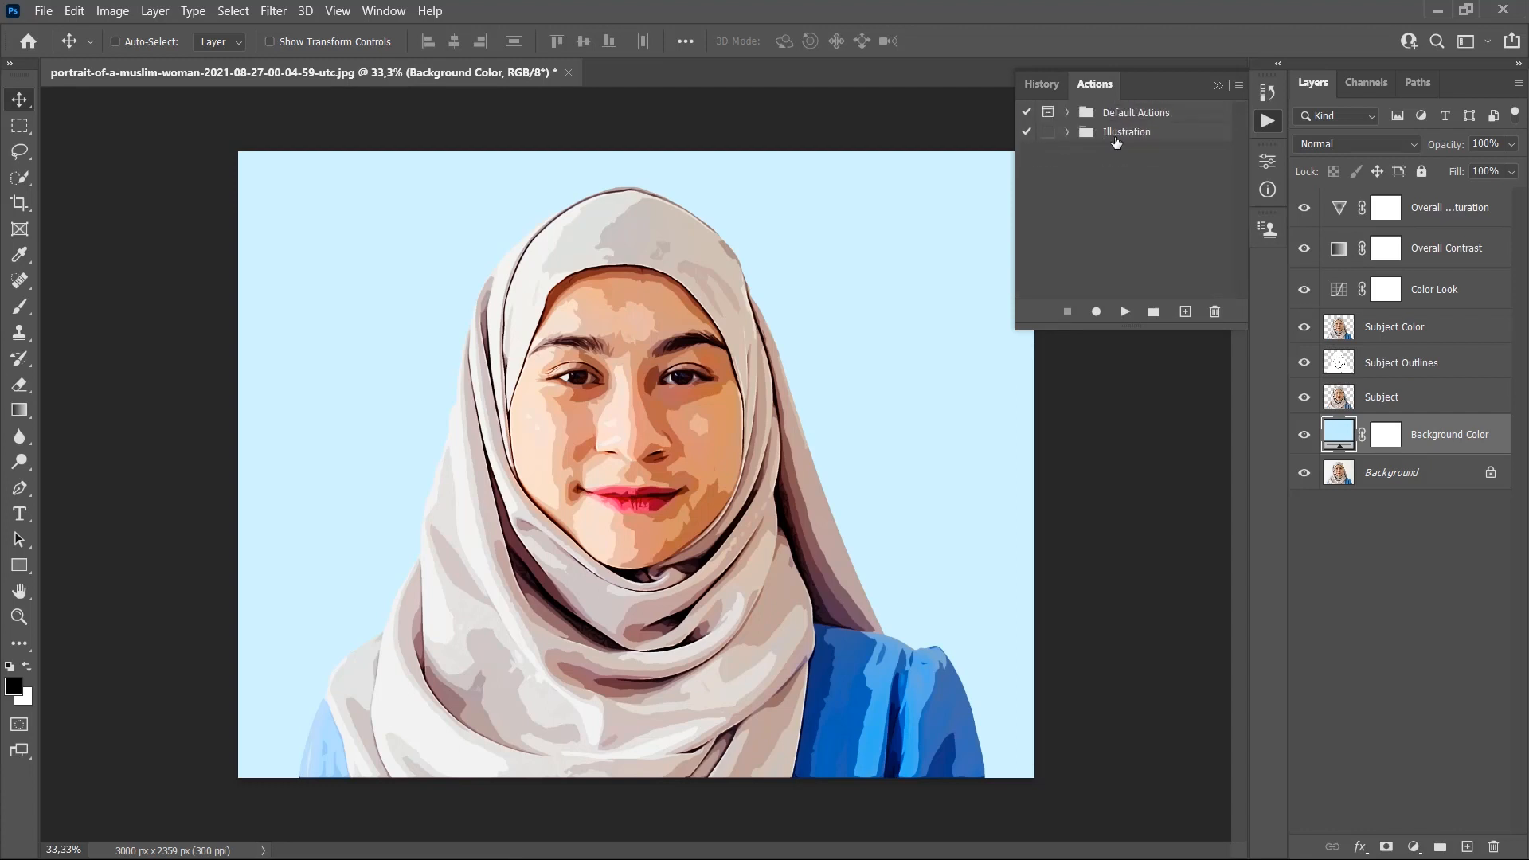
Save the Illustration action set as an ATN file named Illustration in the Tutorial folder on the desktop
click(1116, 139)
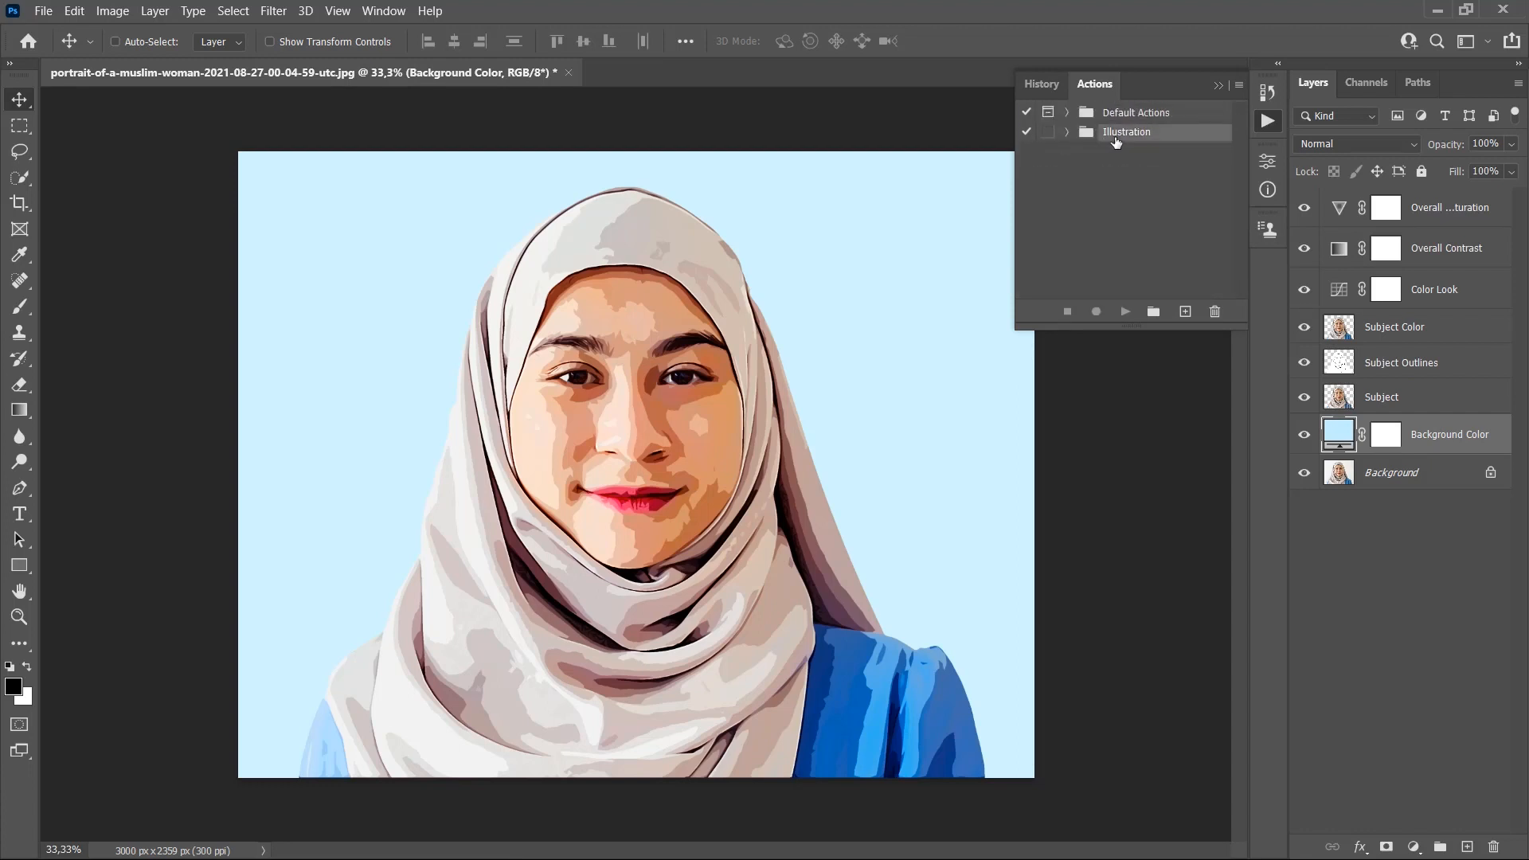
click(1240, 85)
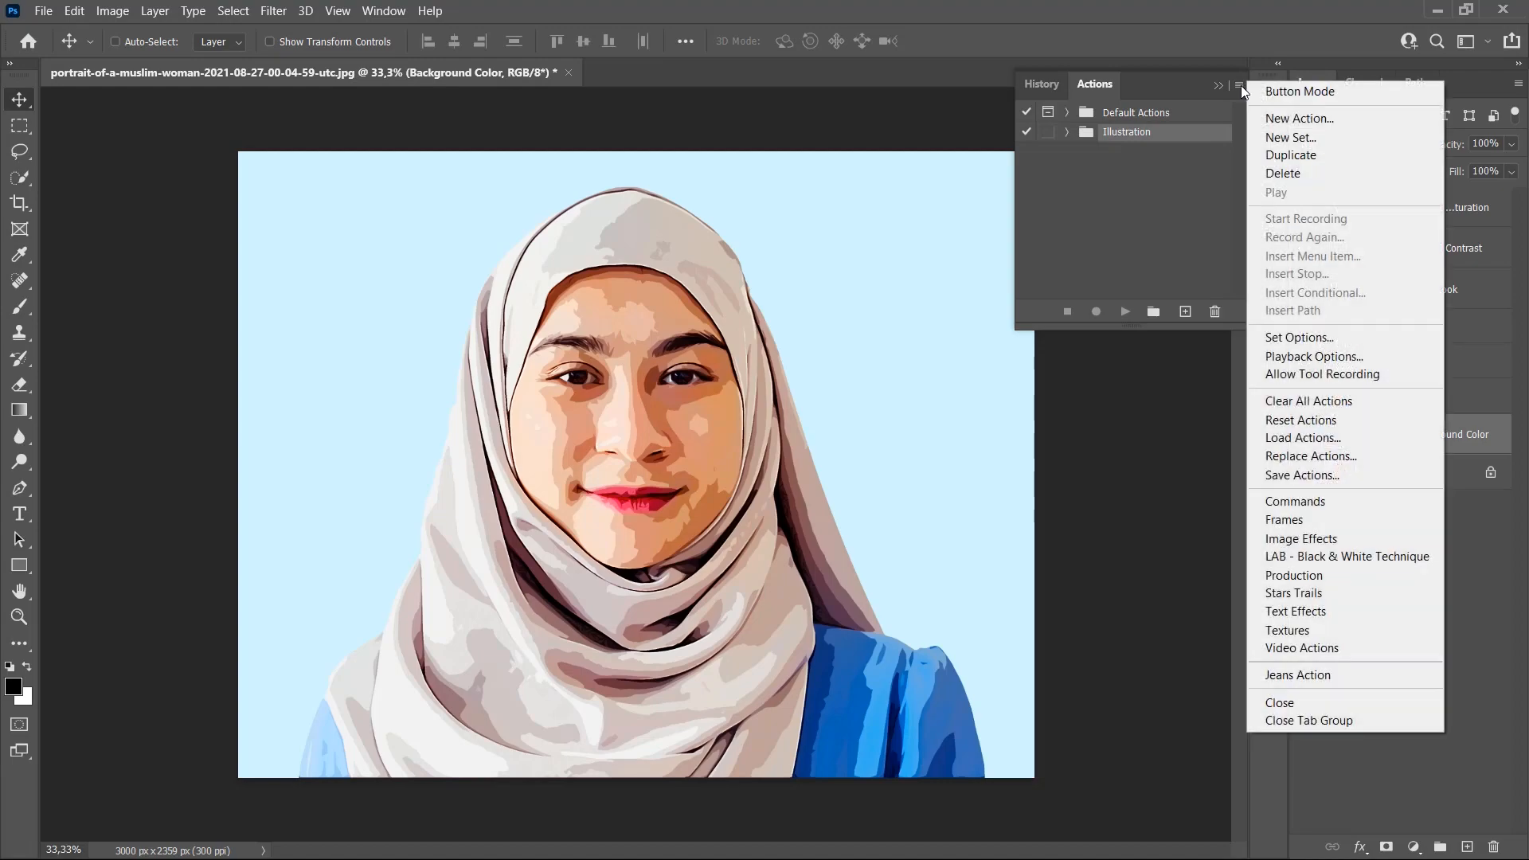
click(1289, 477)
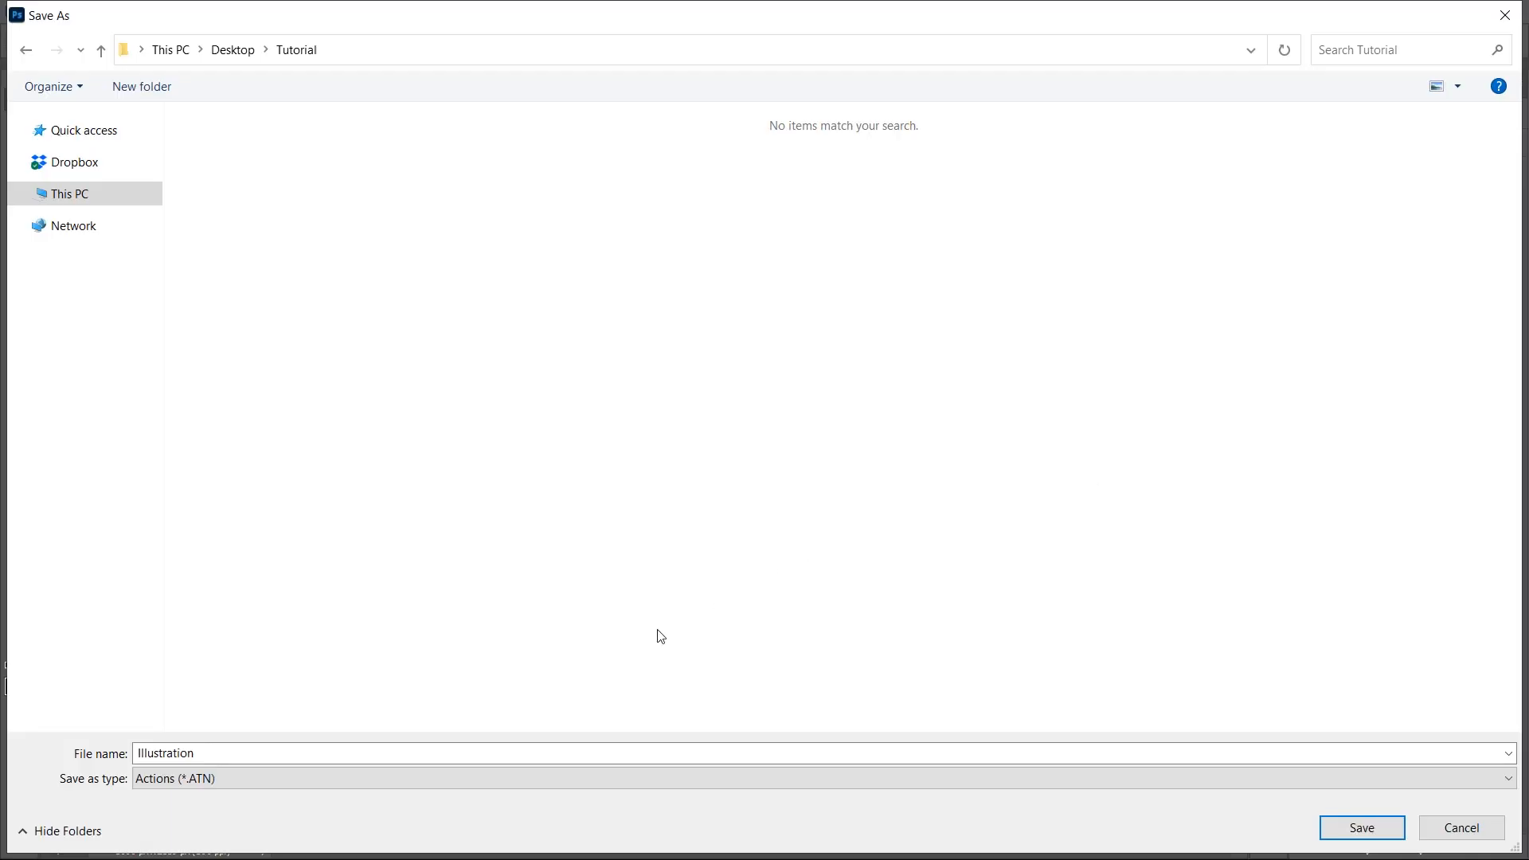
double_click(522, 749)
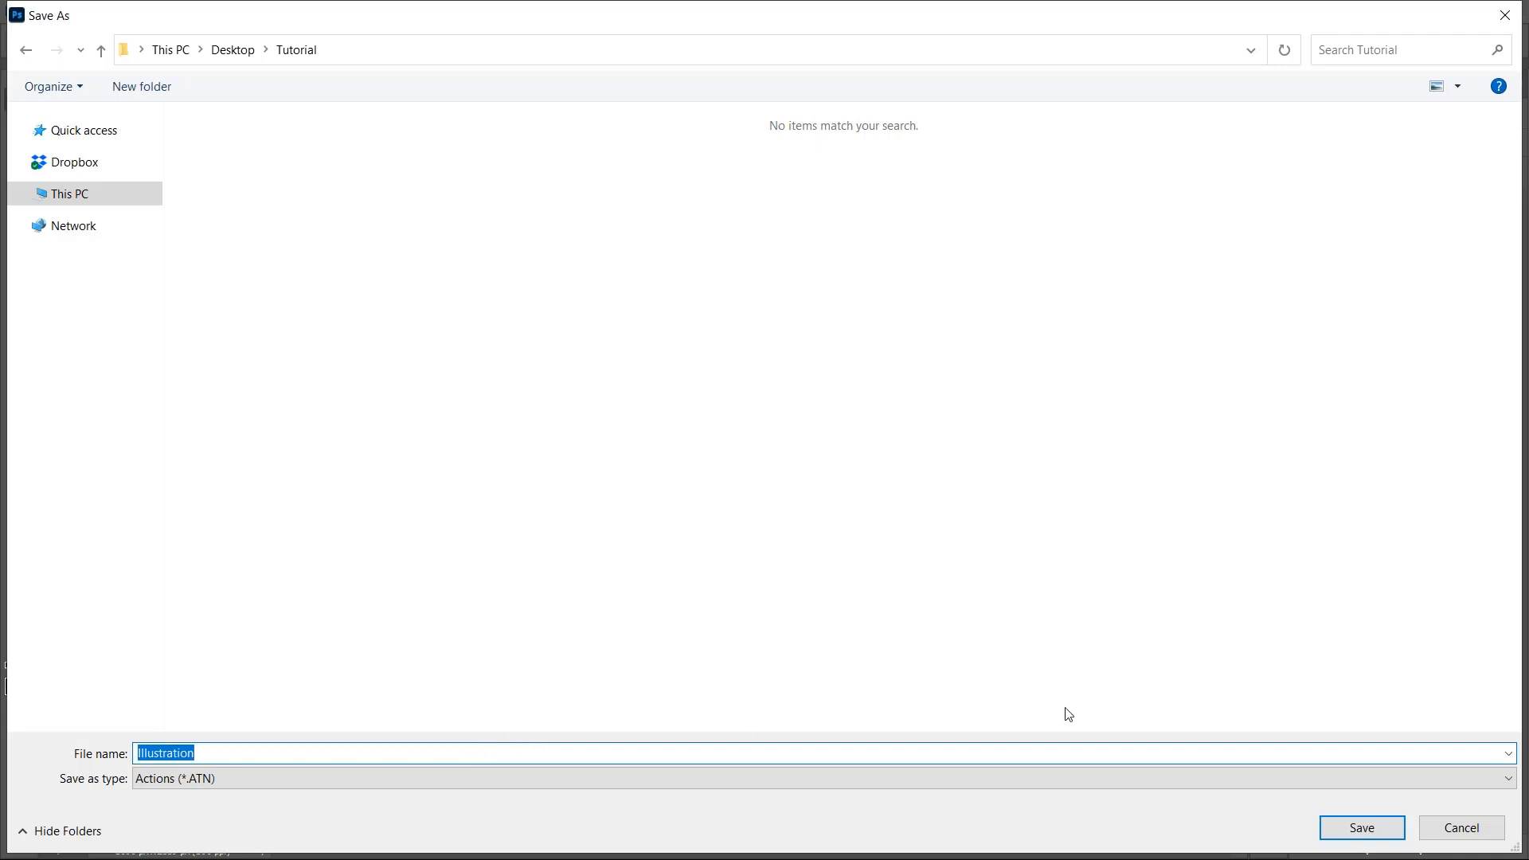
click(1362, 828)
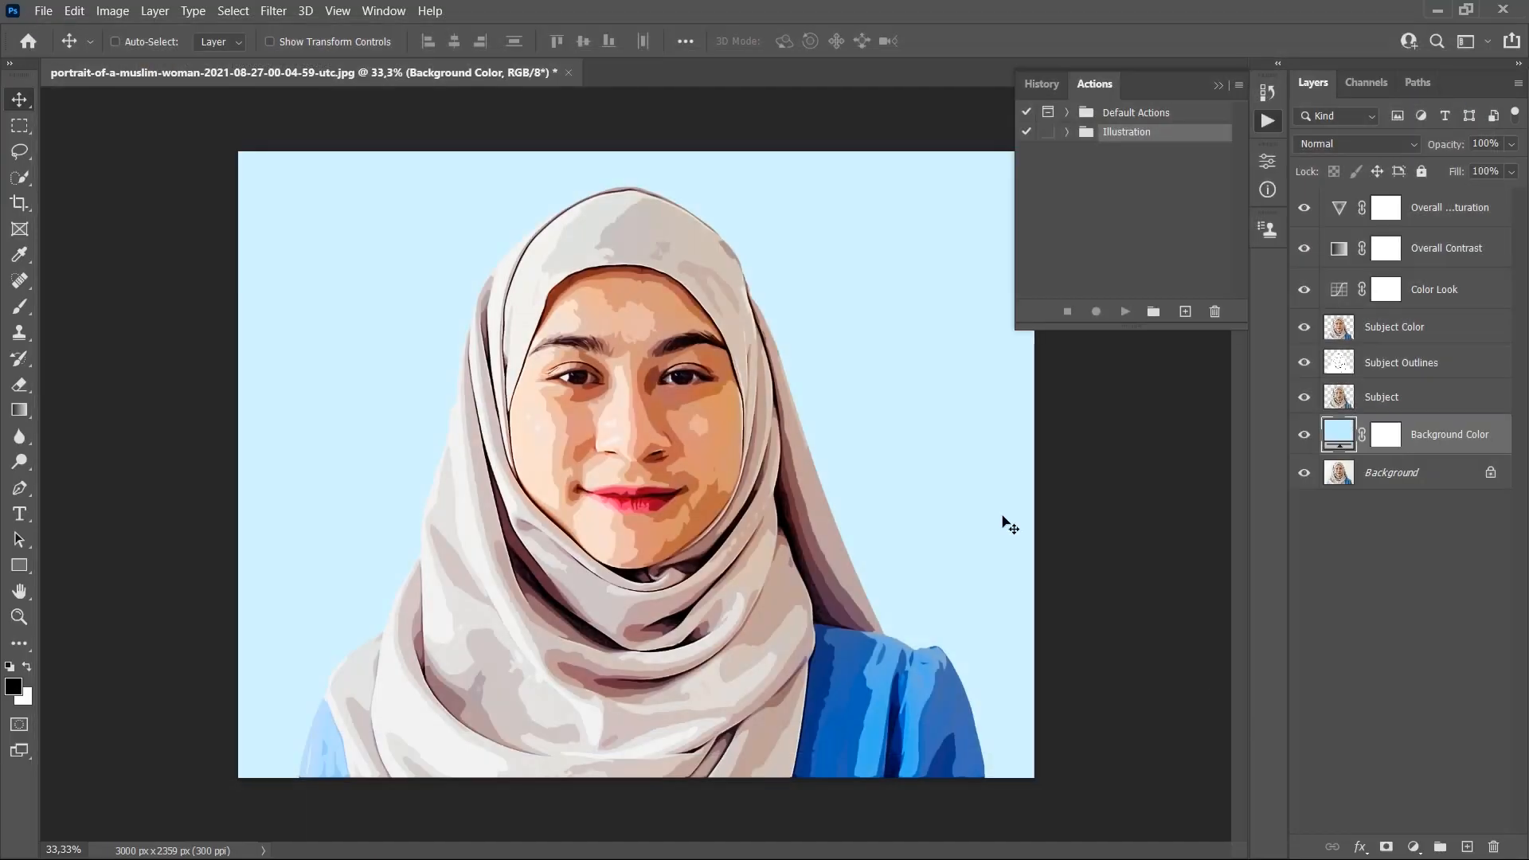
Expand the Illustration set, select the Illustration action inside it and hide the actions list
click(1065, 134)
click(1120, 161)
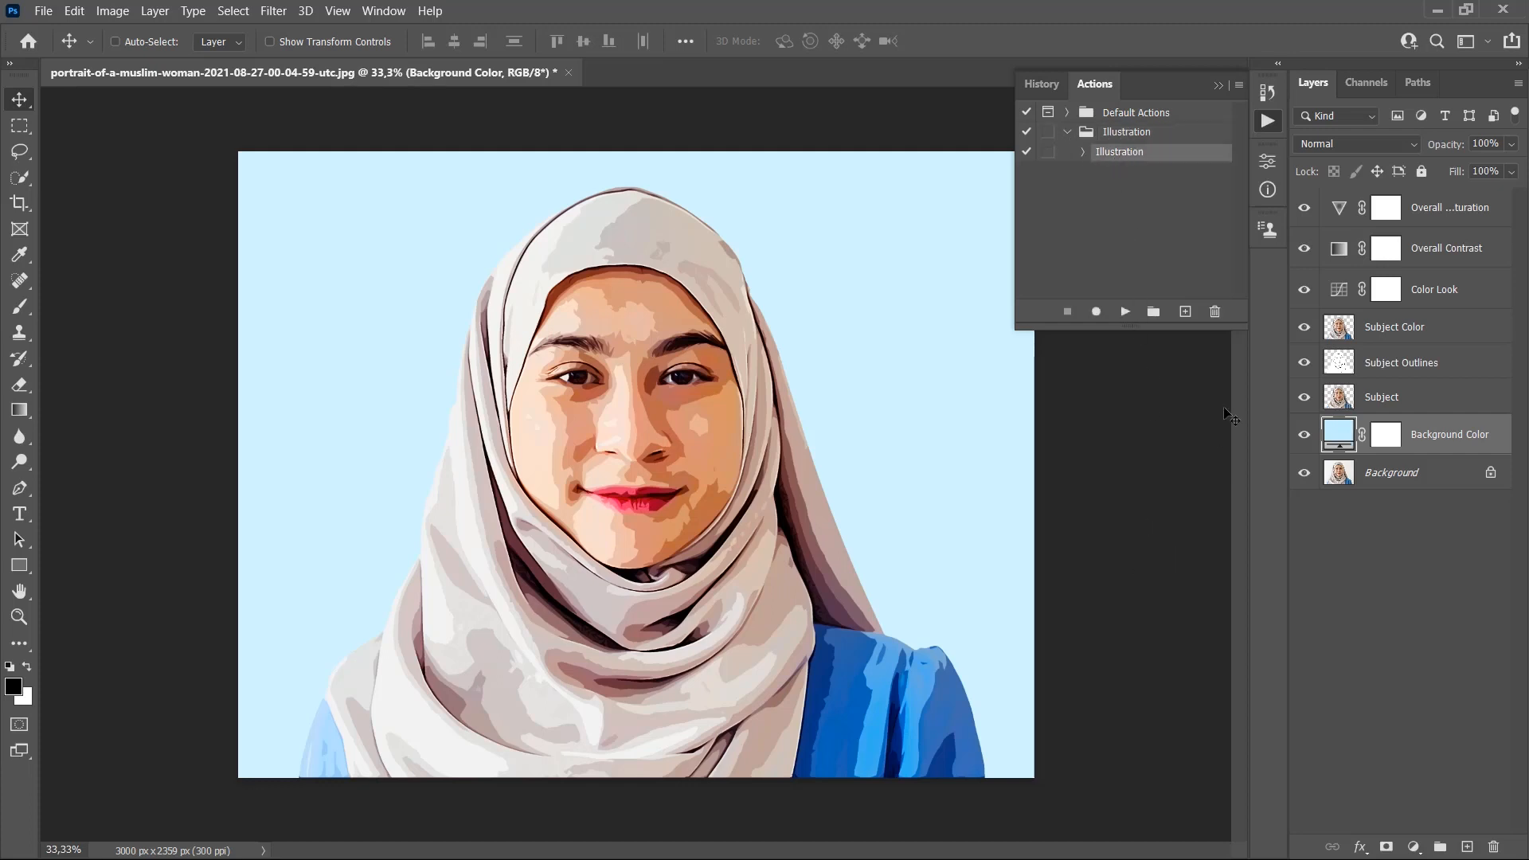
click(1219, 85)
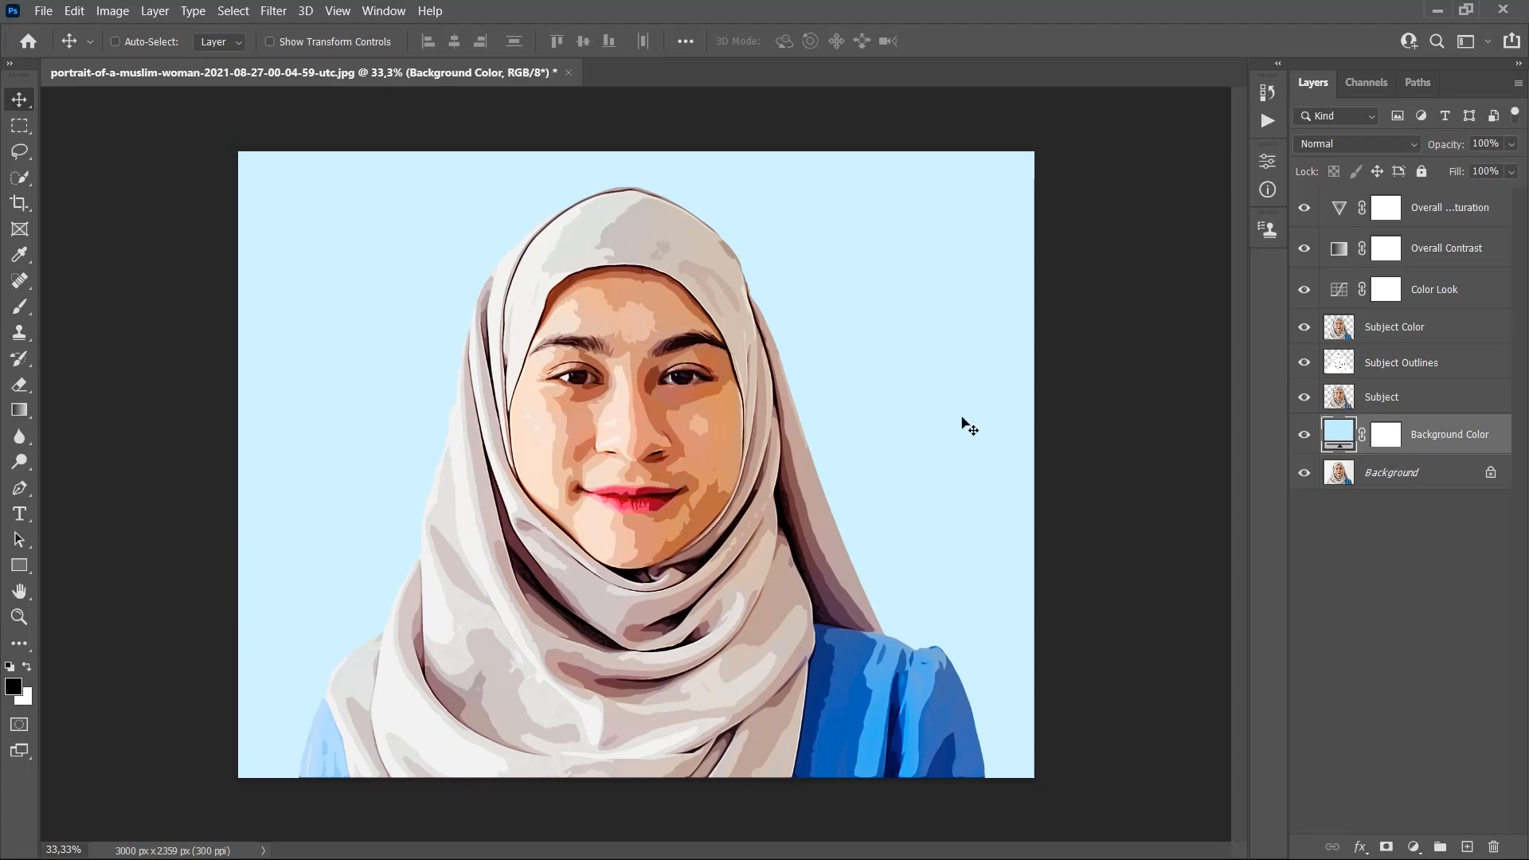
Place the Background Photo file as an embedded object directly above the Background Color layer at its original size
click(46, 12)
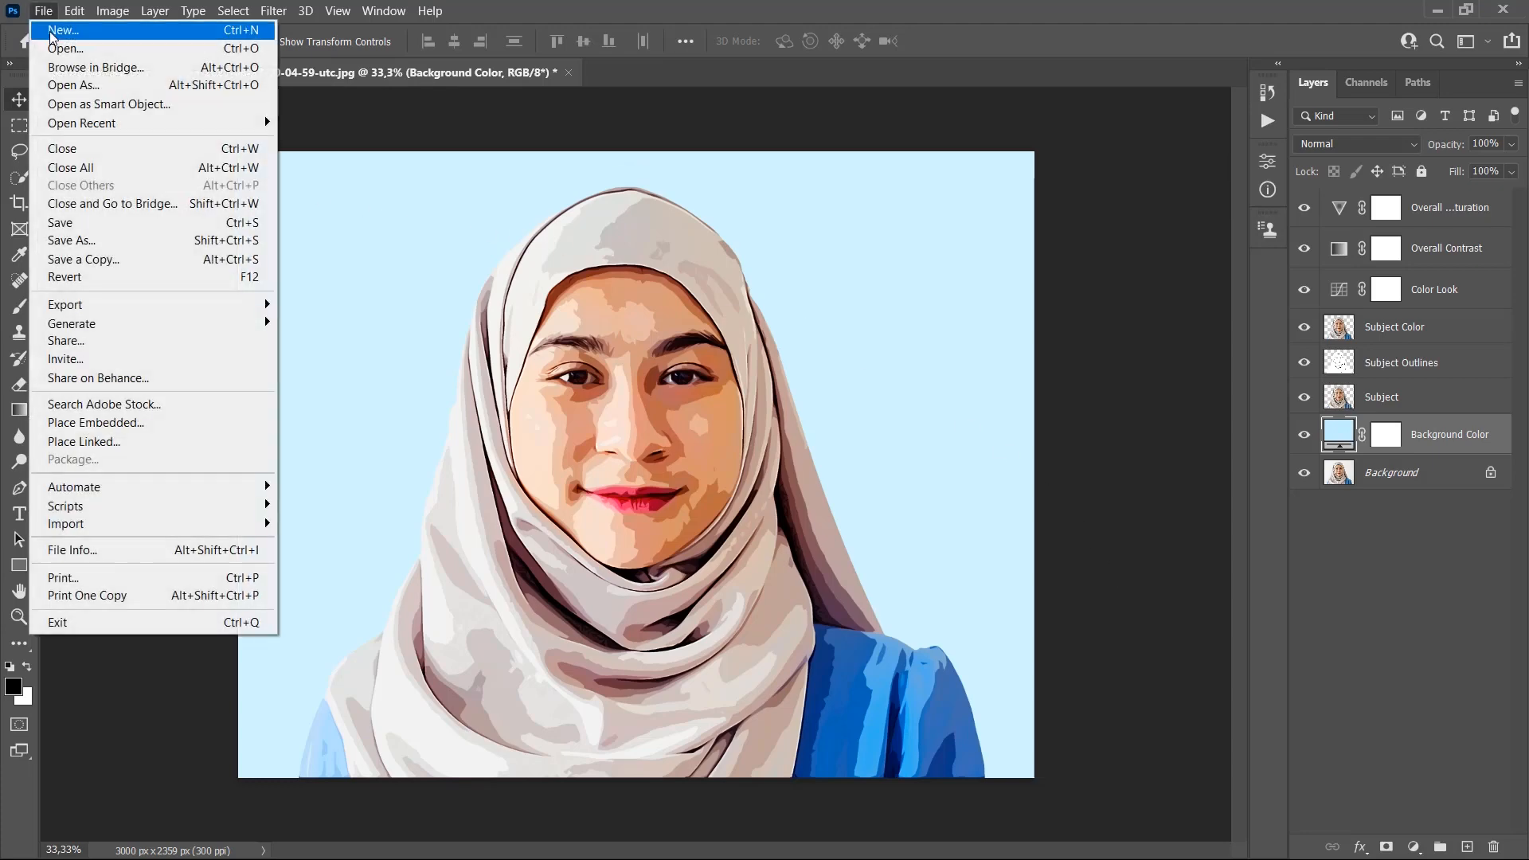
click(89, 429)
click(237, 213)
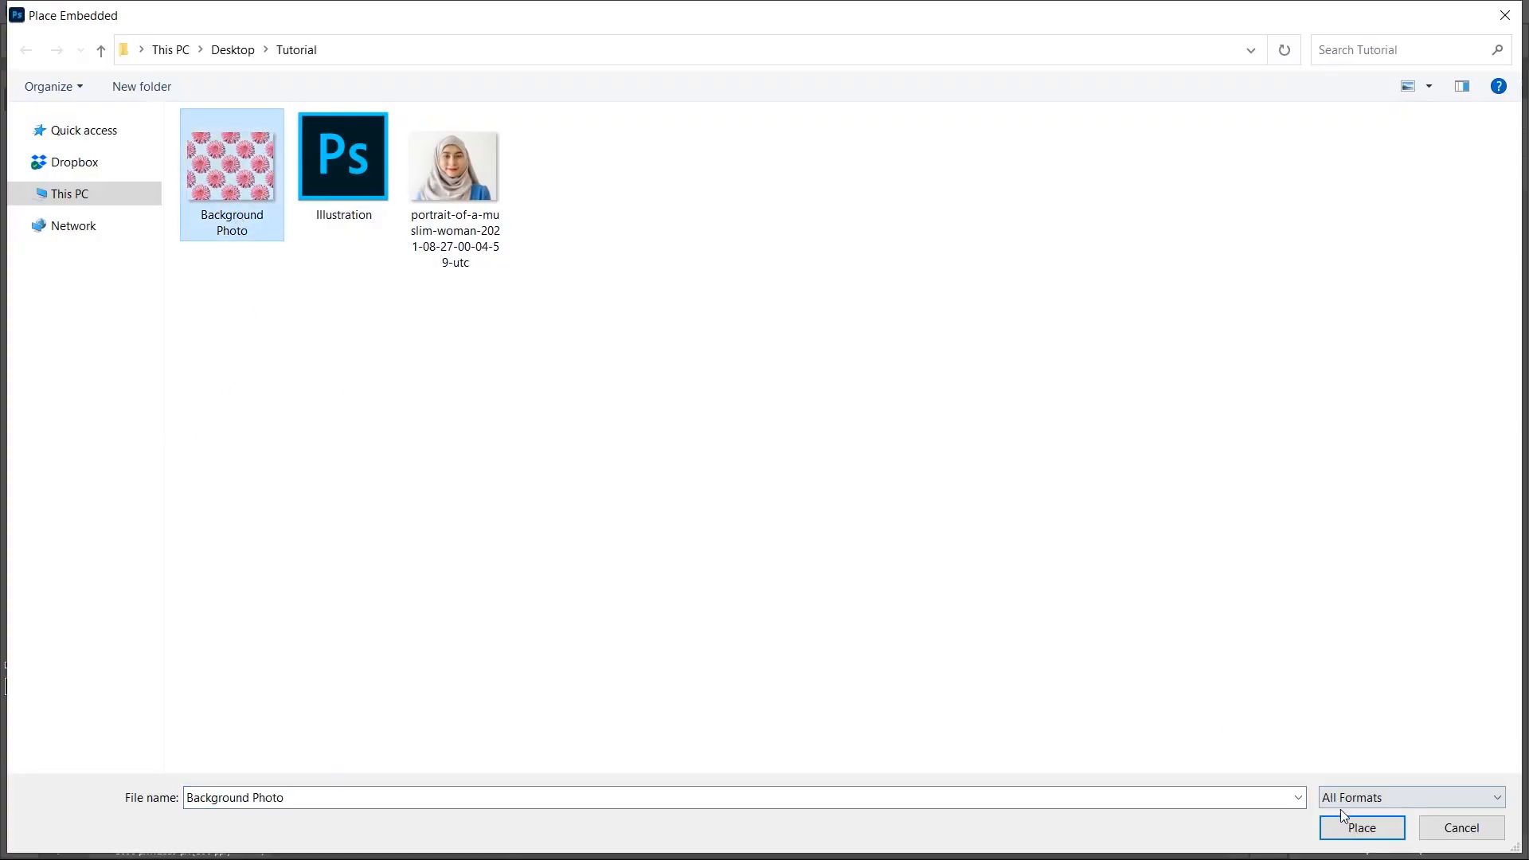
click(1359, 827)
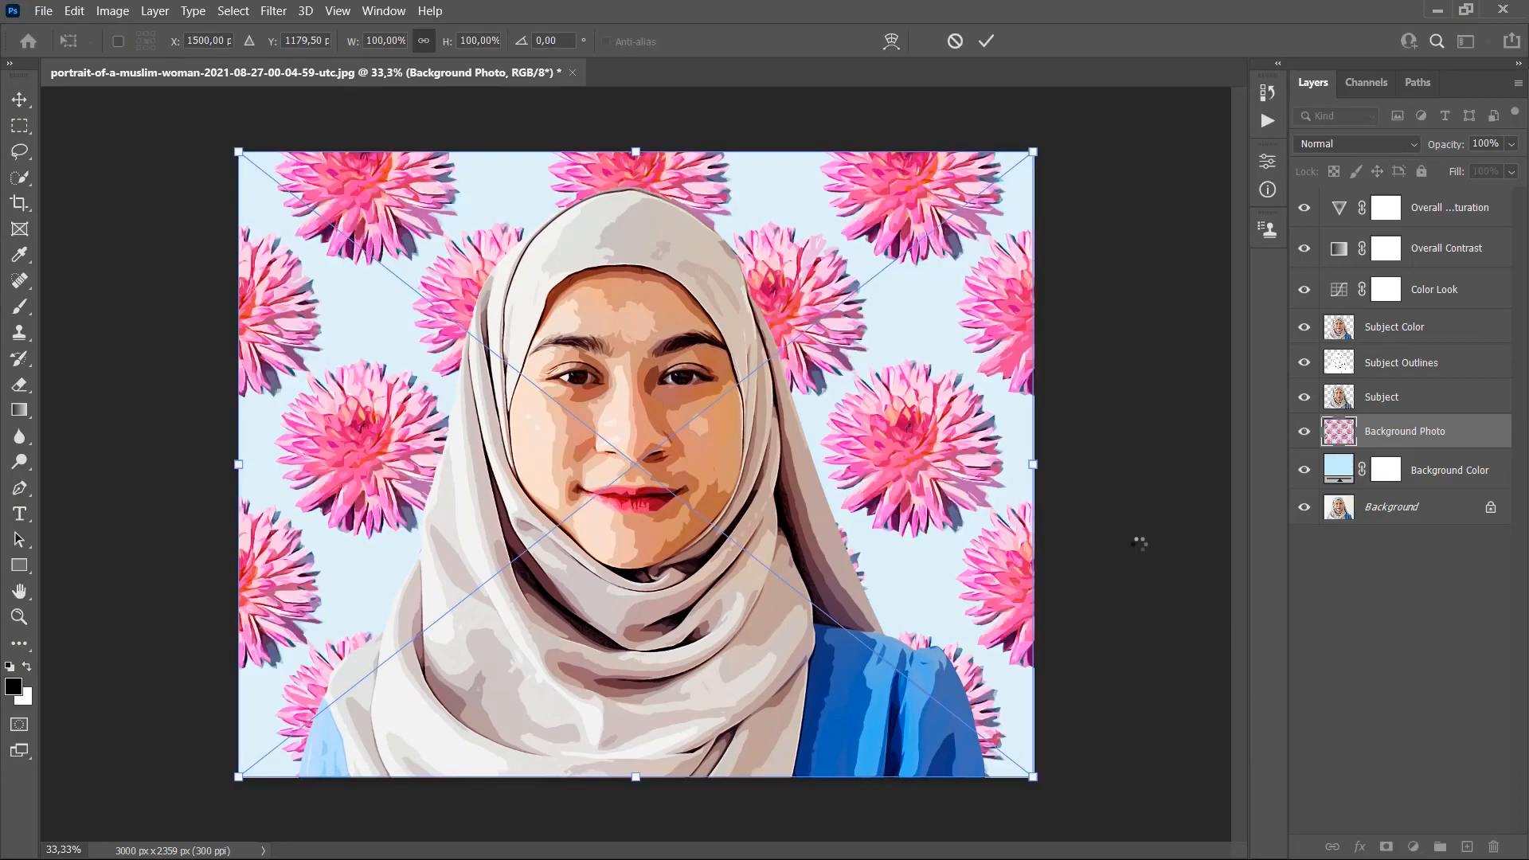
click(987, 41)
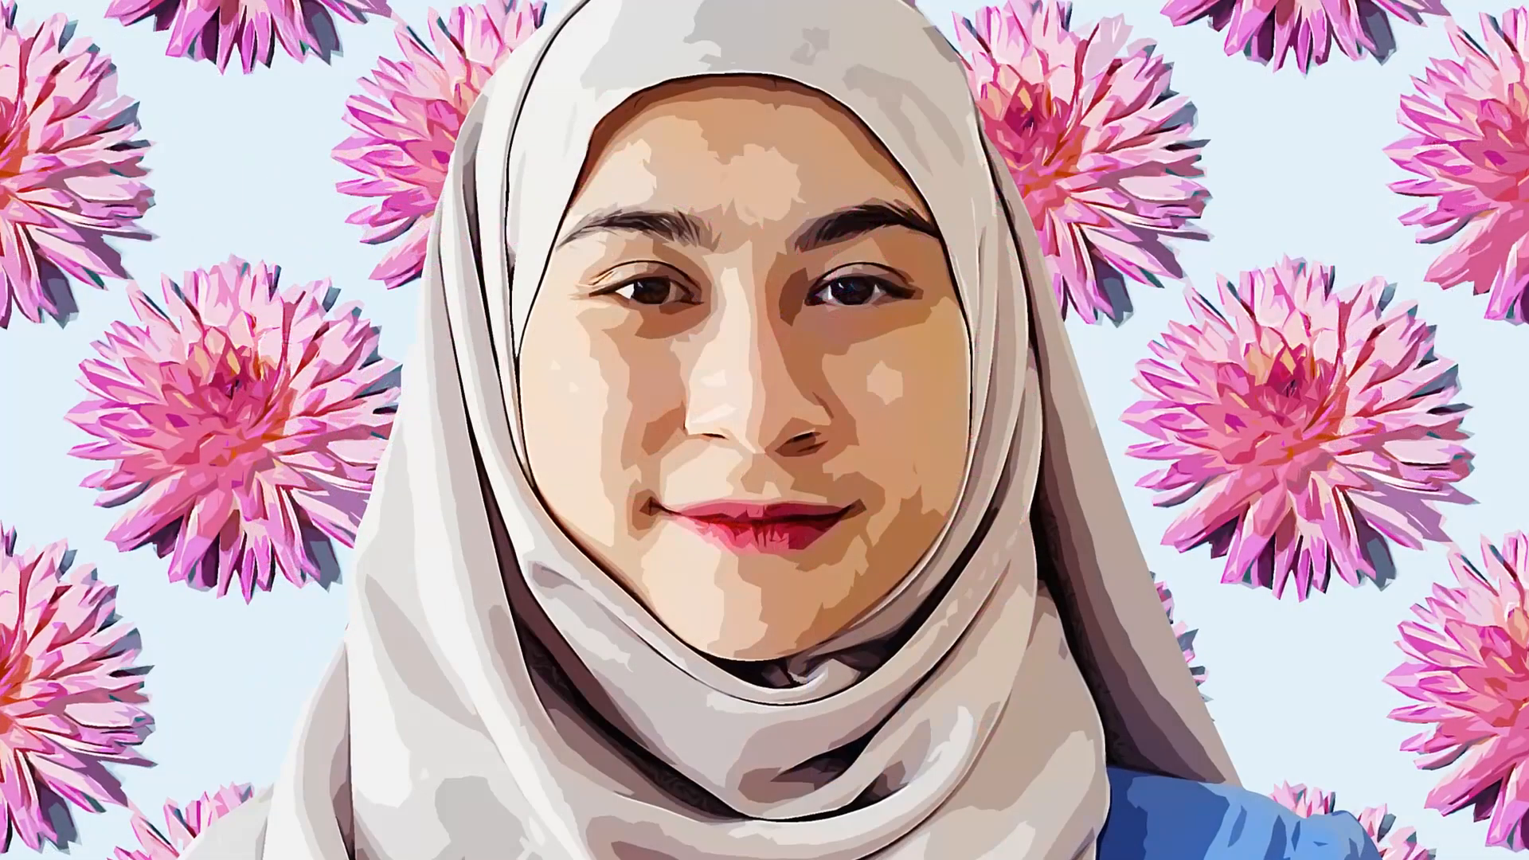